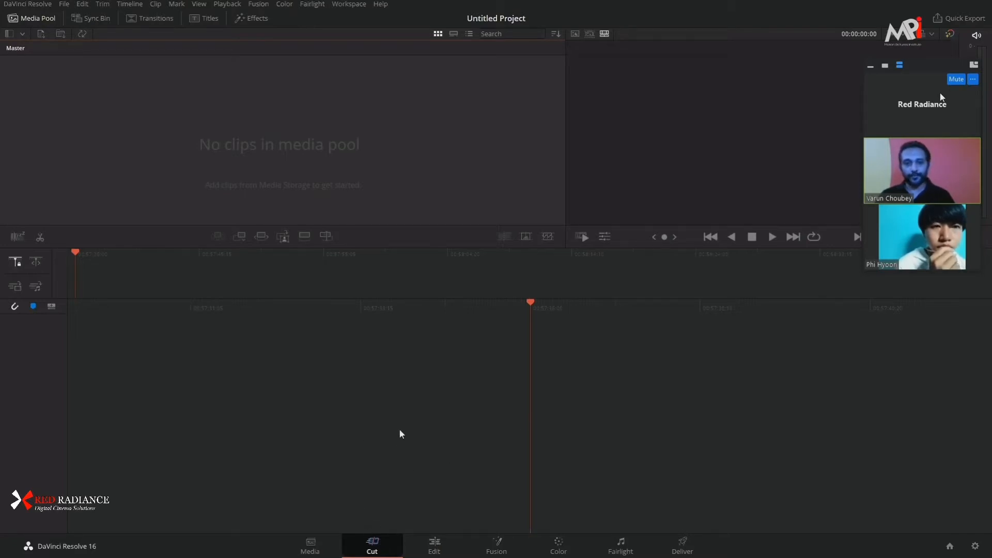
# - Compare the layouts of the Cut and Edit pages, ending on the Cut page
pyautogui.click(435, 549)
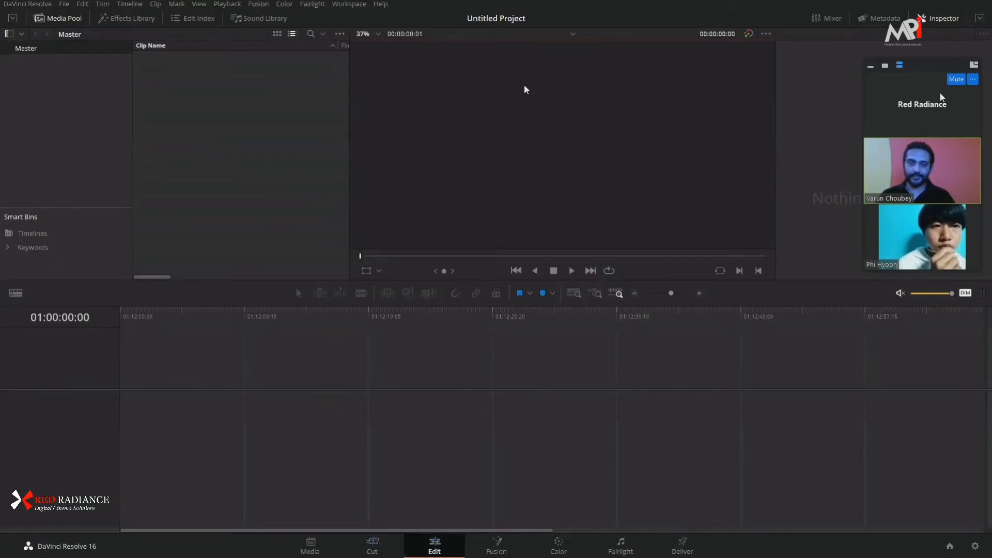
pyautogui.click(373, 545)
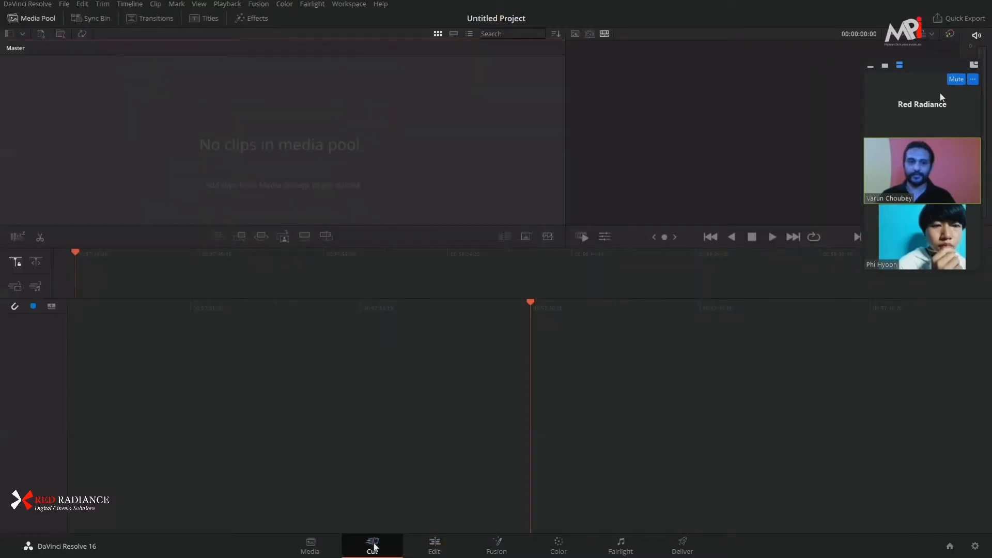
pyautogui.click(438, 550)
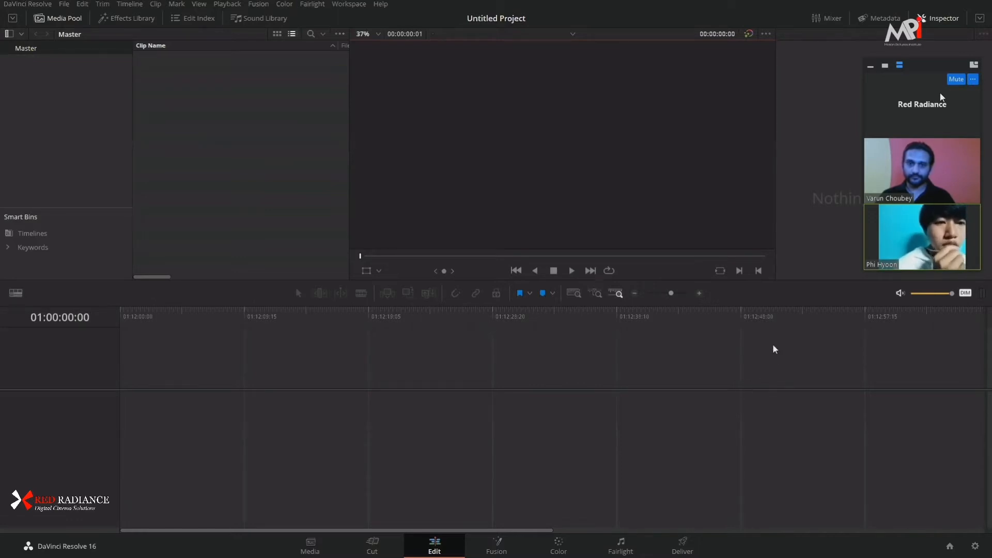
pyautogui.click(373, 544)
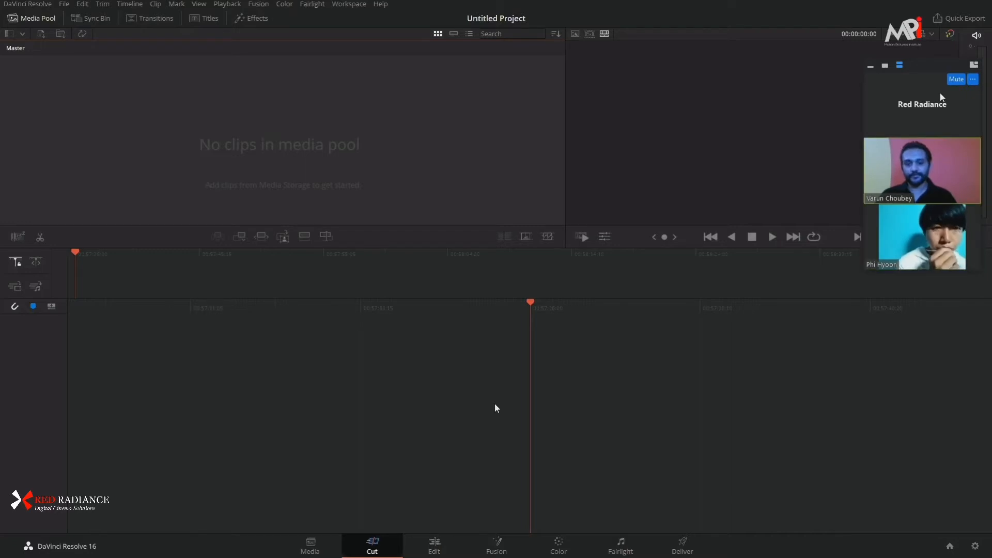
pyautogui.click(437, 545)
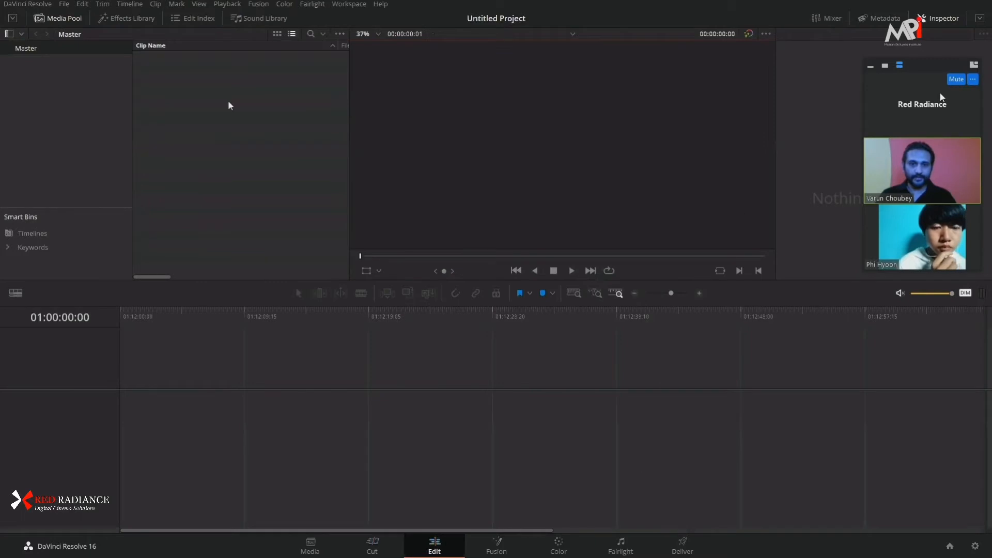
pyautogui.click(372, 545)
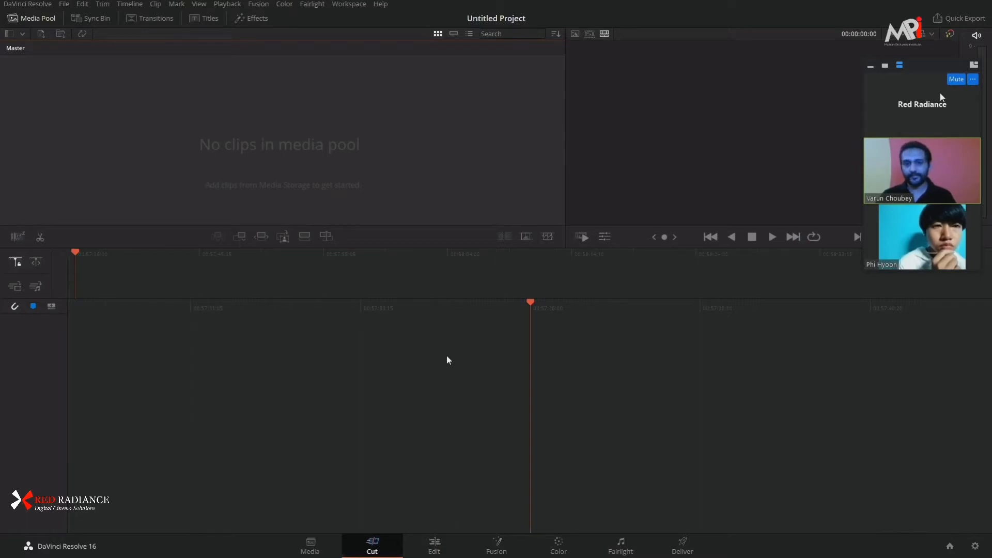
pyautogui.click(437, 548)
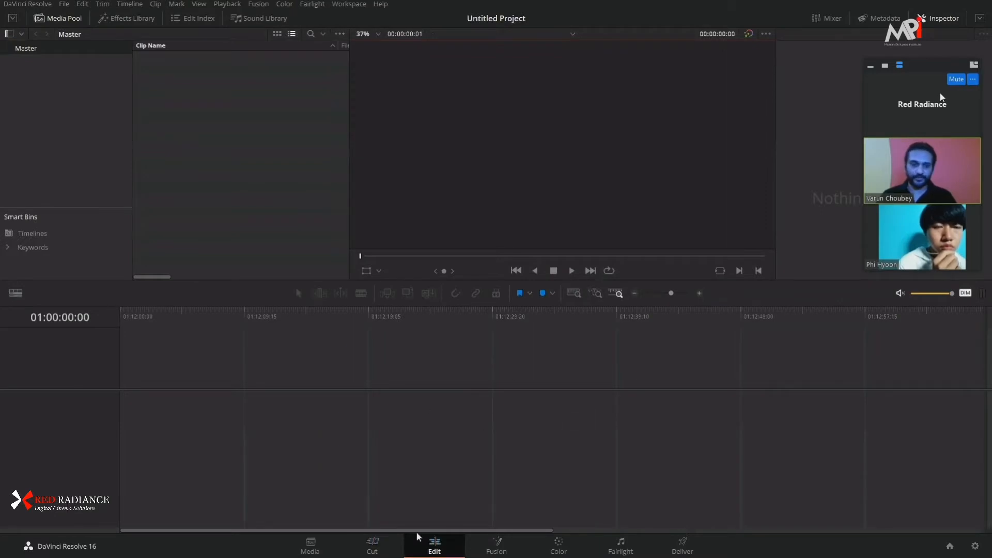
pyautogui.click(372, 544)
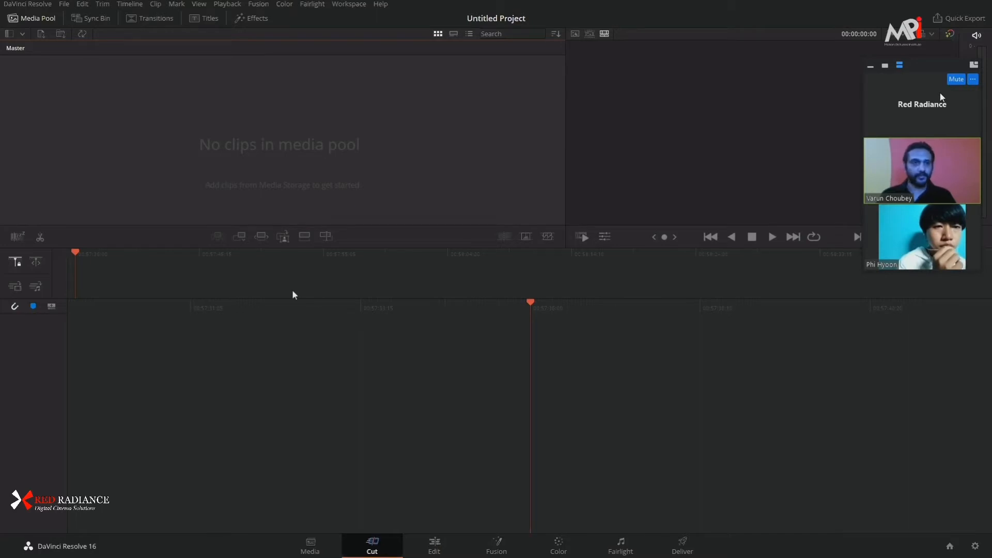
# - Import all the MPI SHOWREEL 2019 clips from the VIDEO folder, changing the timeline frame rate and video format to match them
pyautogui.click(41, 33)
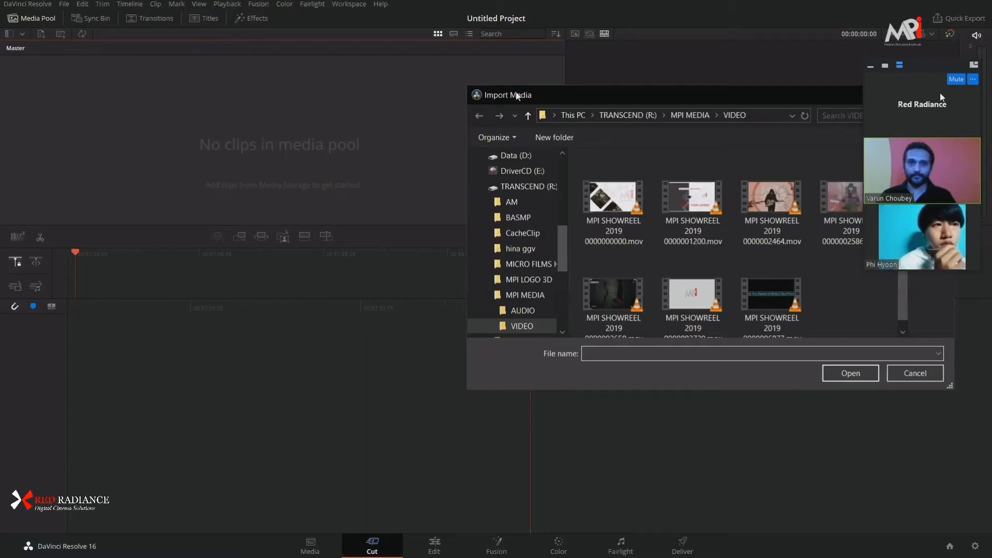
pyautogui.click(924, 373)
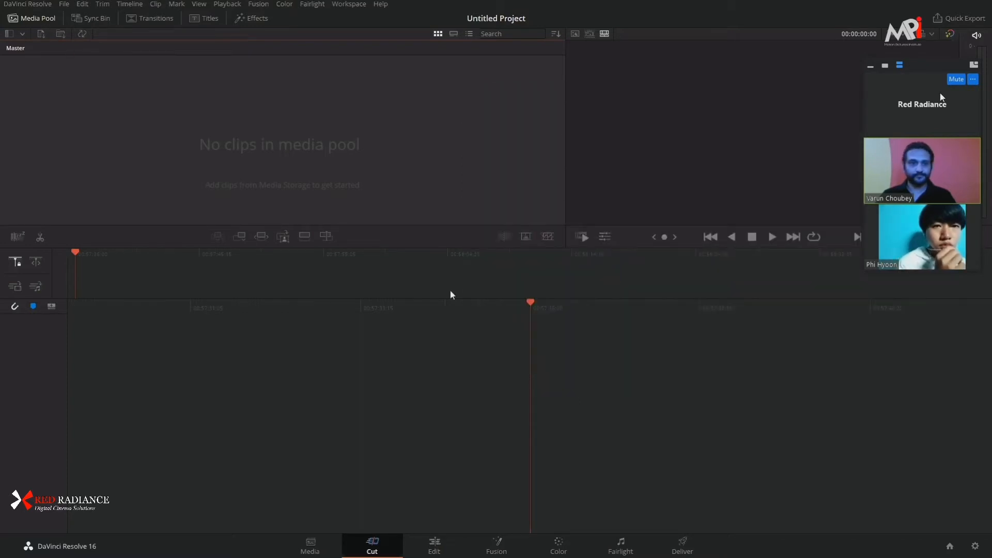
pyautogui.click(41, 33)
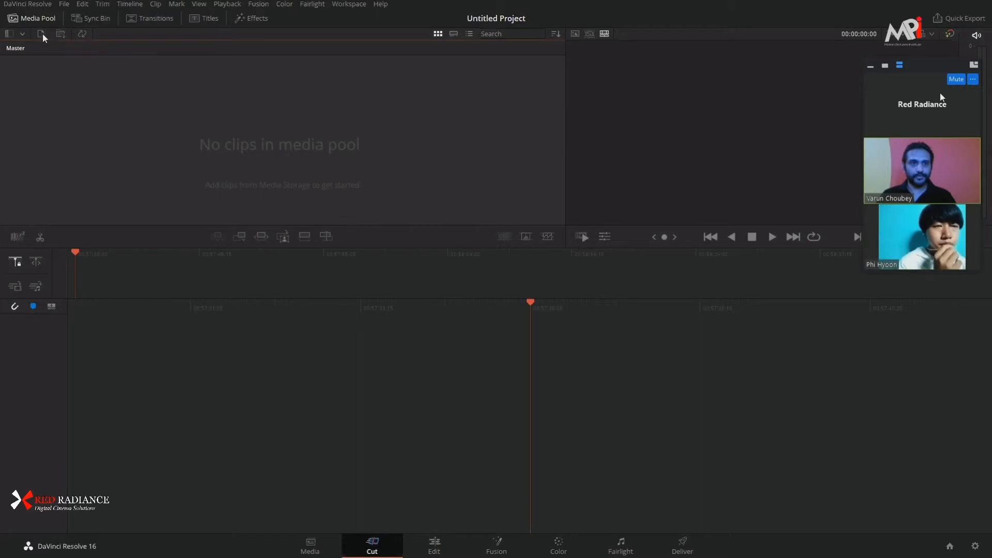
pyautogui.click(593, 191)
pyautogui.hotkey('ctrl', 'a')
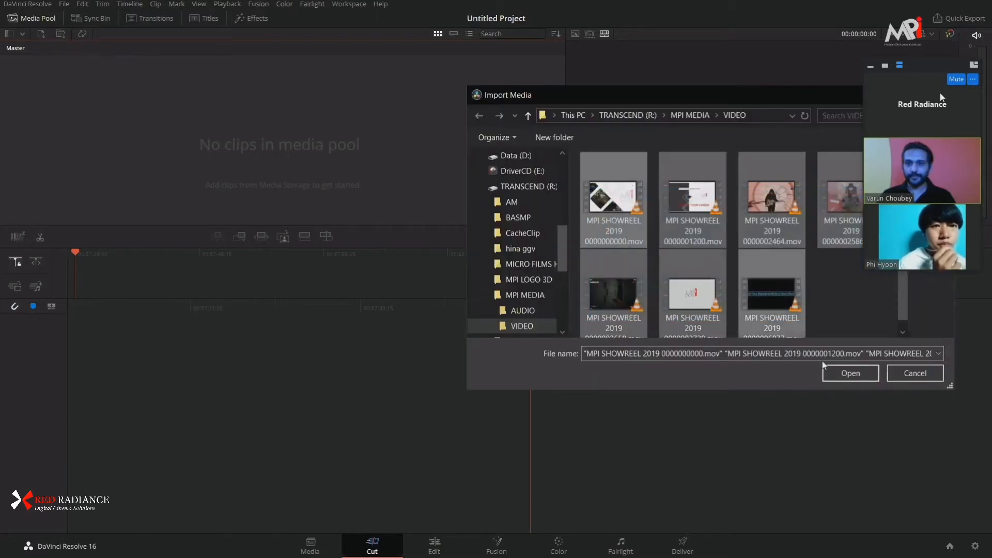
pyautogui.click(854, 375)
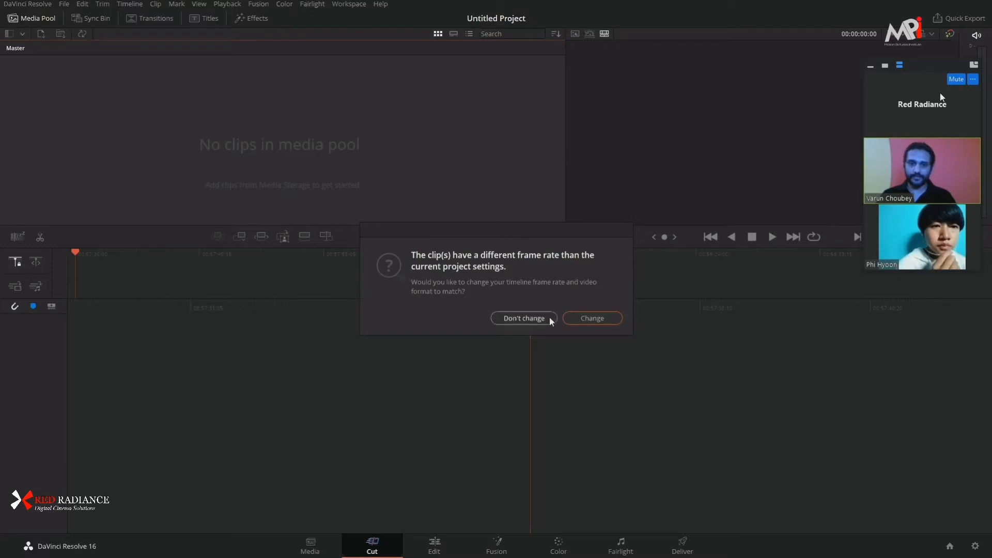
pyautogui.click(595, 318)
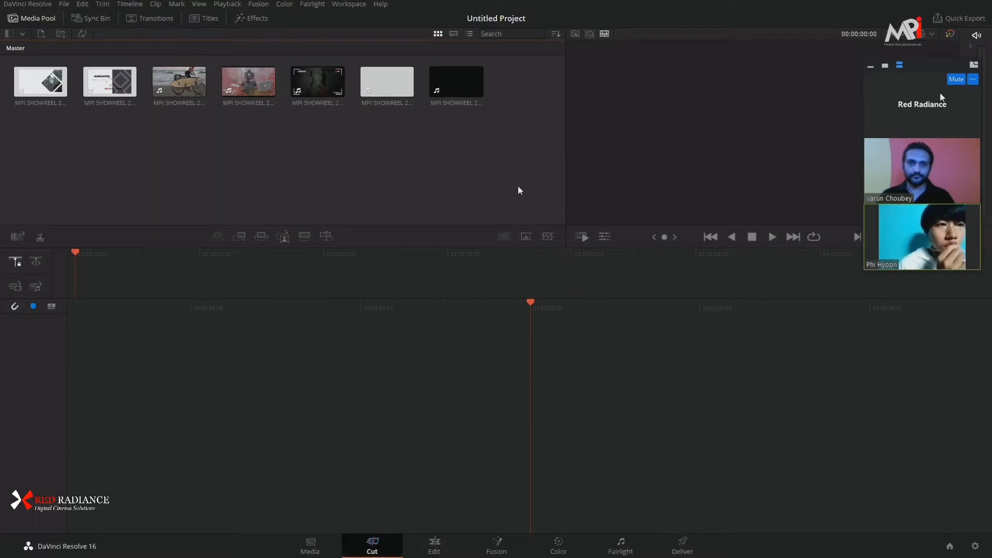
# - View the media folder import dialog without importing anything, and skim through the imported clips in the media pool
pyautogui.click(62, 34)
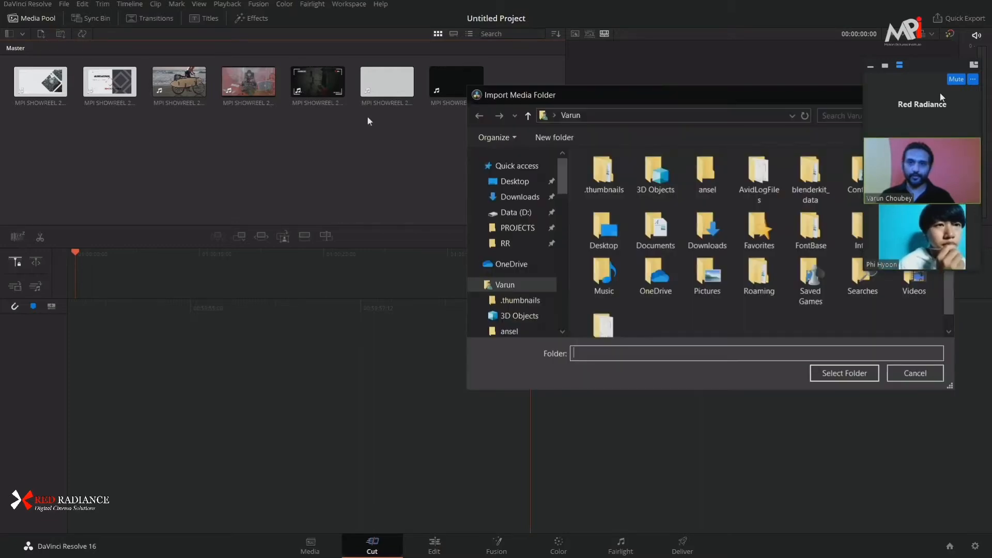
pyautogui.click(914, 374)
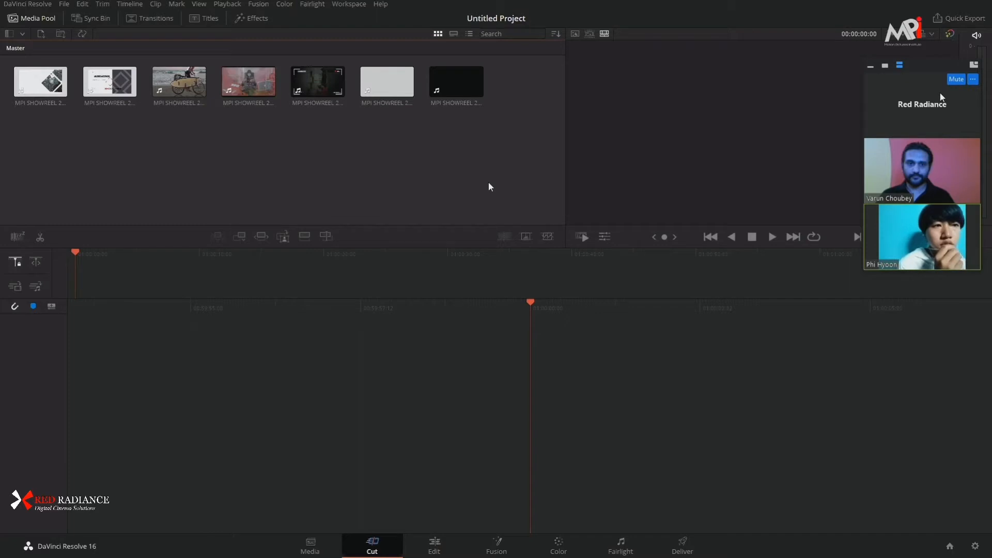
pyautogui.click(24, 104)
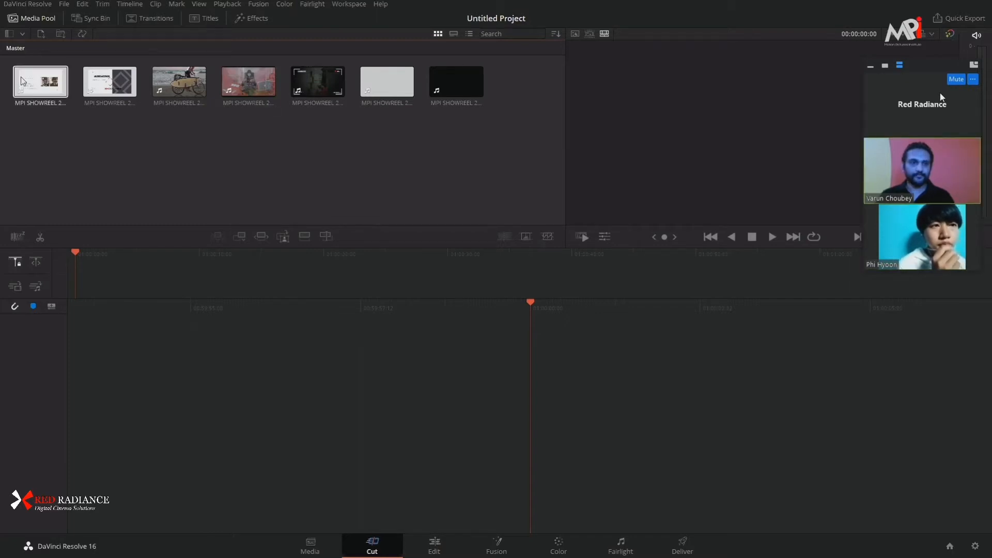
pyautogui.click(107, 99)
pyautogui.click(320, 87)
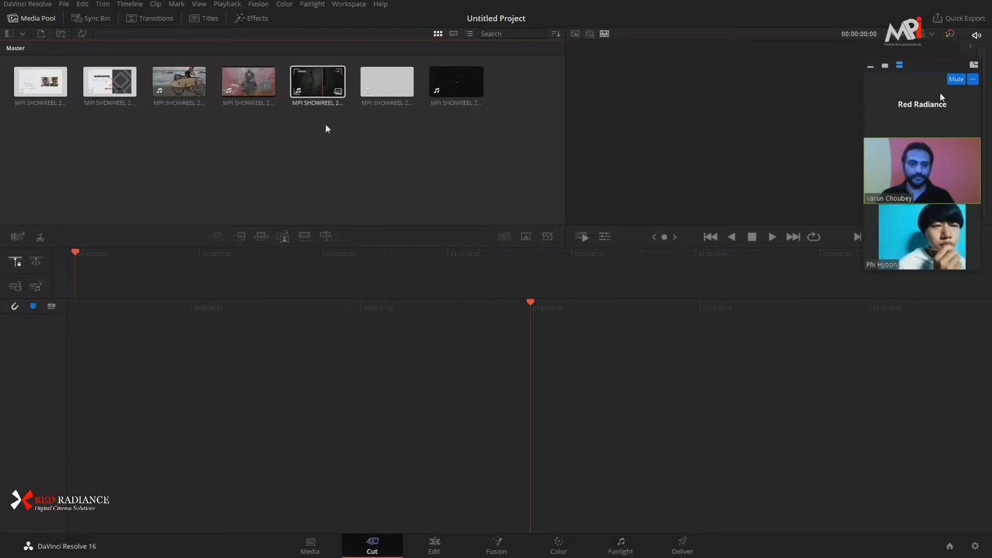
# - Display the media pool clips as thumbnails on both the Media and Edit pages, and return to the Cut page
pyautogui.click(310, 545)
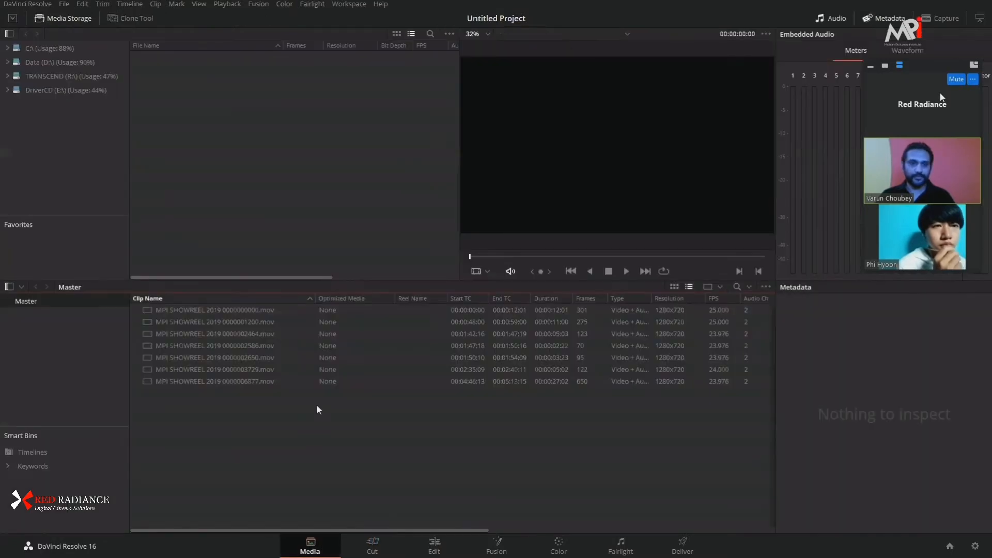
pyautogui.click(674, 287)
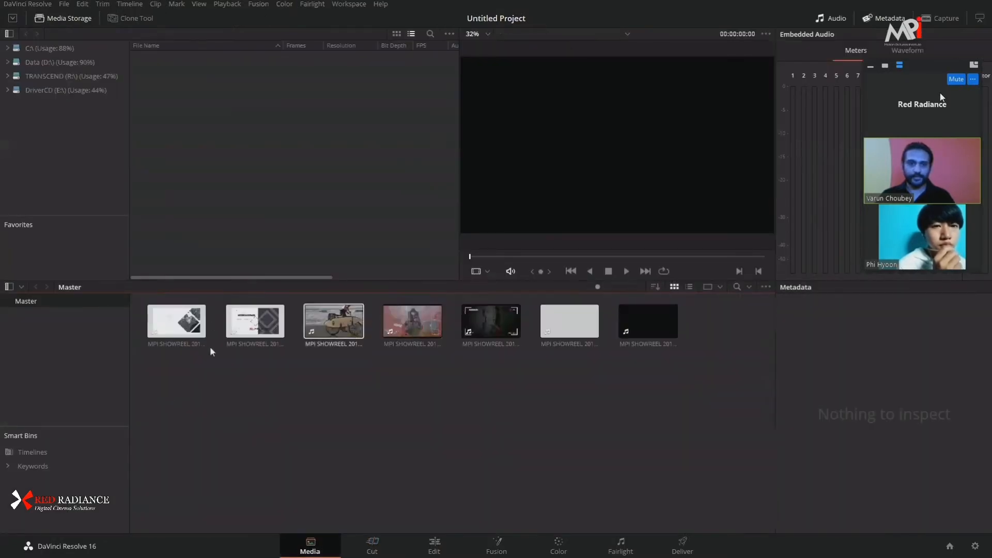
pyautogui.click(434, 545)
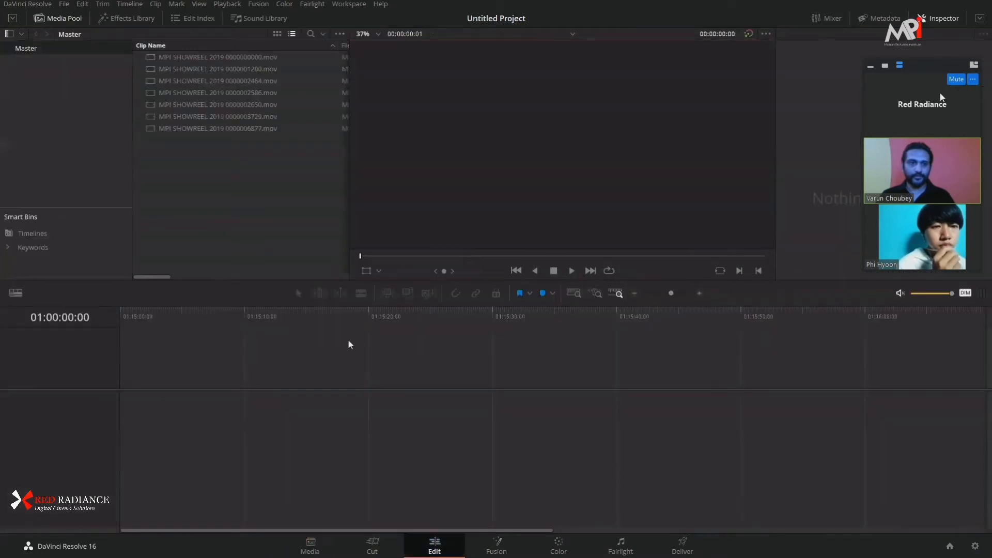
pyautogui.click(277, 34)
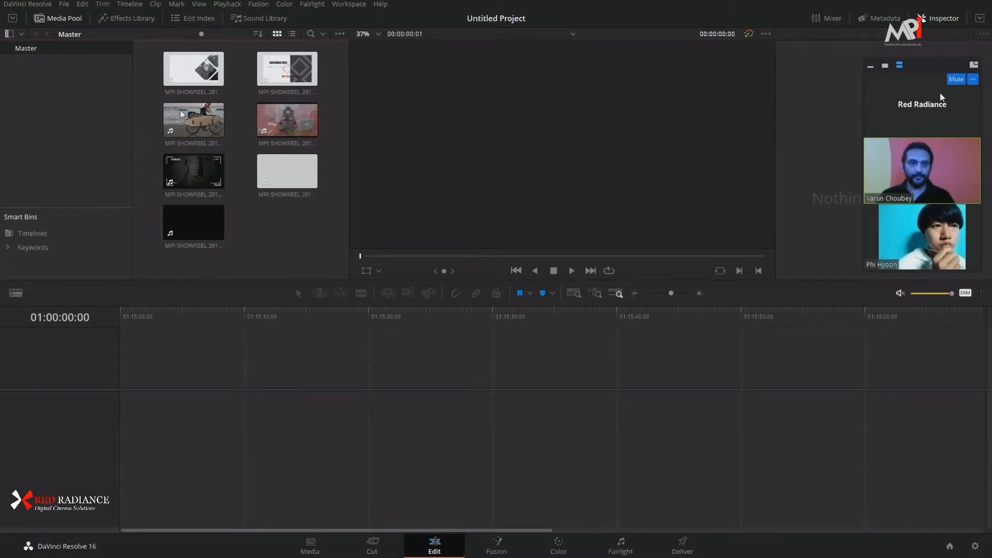
pyautogui.click(376, 547)
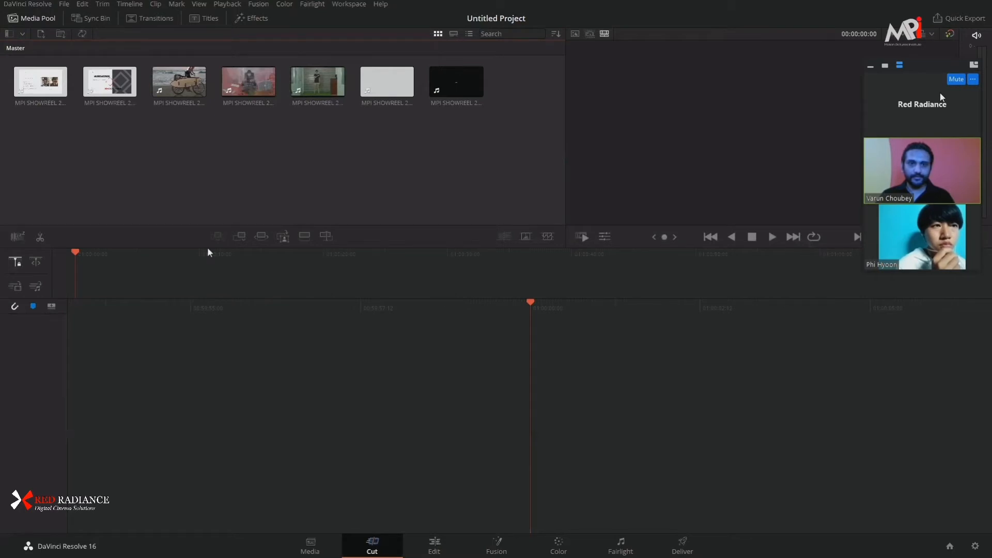
# - Examine the clips in the media pool's strip view, and skim through their contents in thumbnail view
pyautogui.click(455, 34)
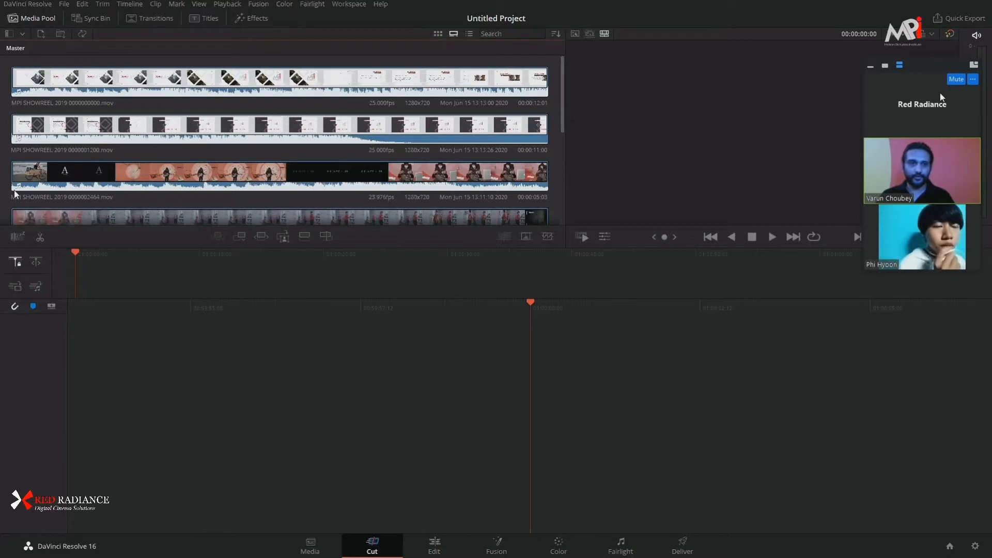
pyautogui.click(440, 33)
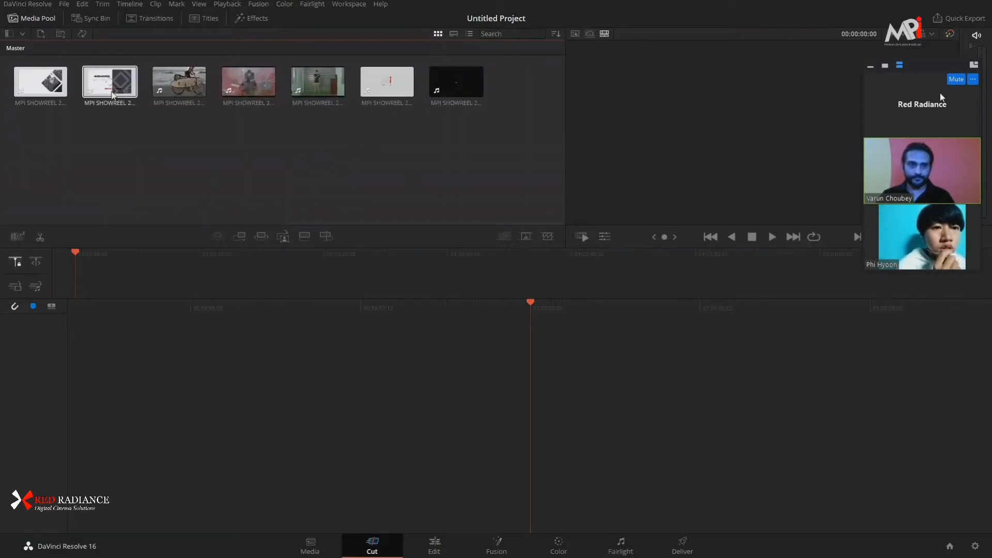
pyautogui.click(40, 88)
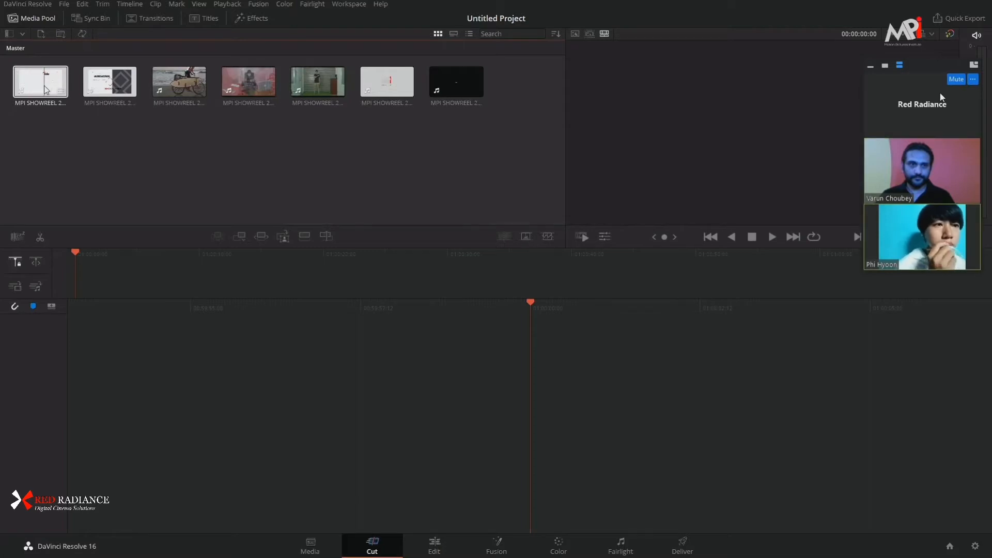
pyautogui.click(110, 86)
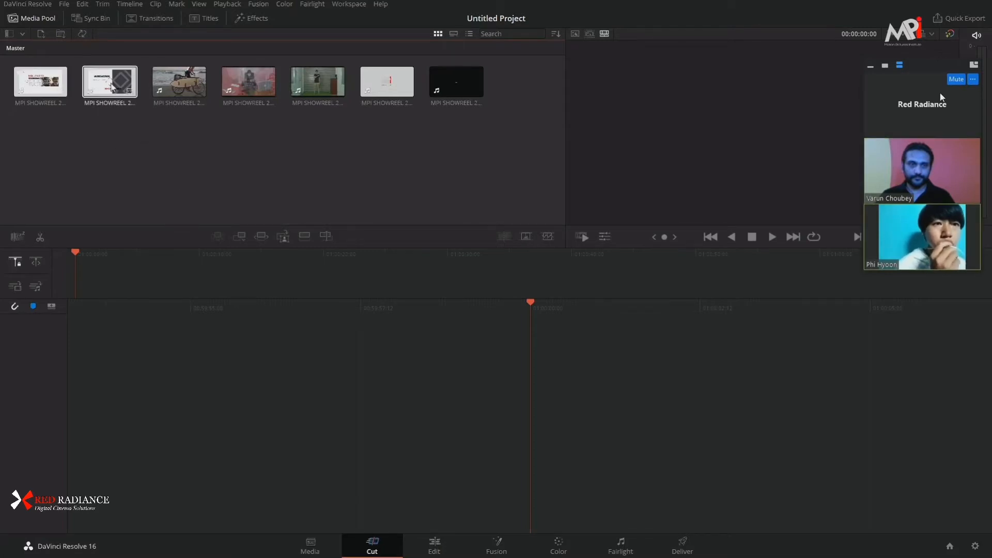
pyautogui.click(183, 89)
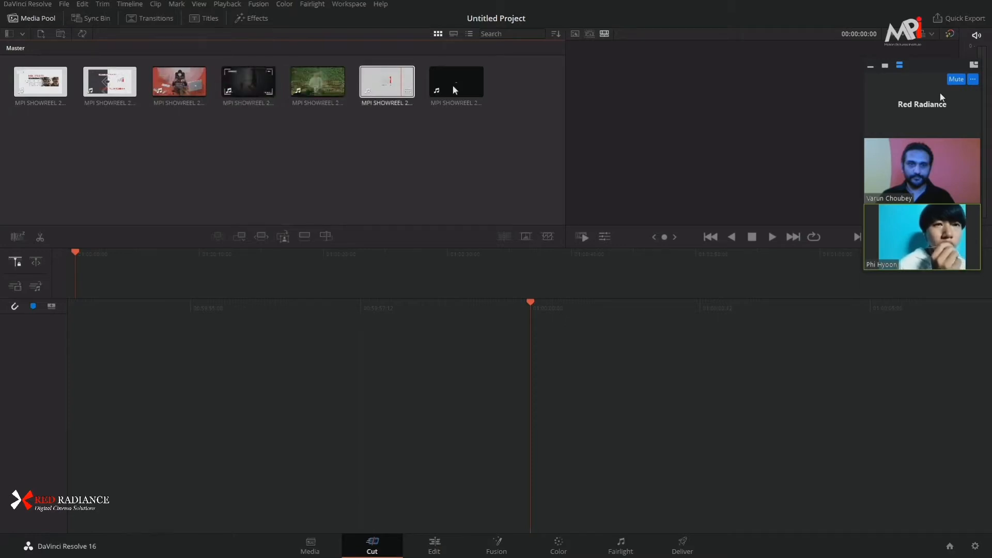
# - Compare the media pool's strip and list views with its thumbnail view on the Cut page
pyautogui.click(454, 34)
pyautogui.click(468, 34)
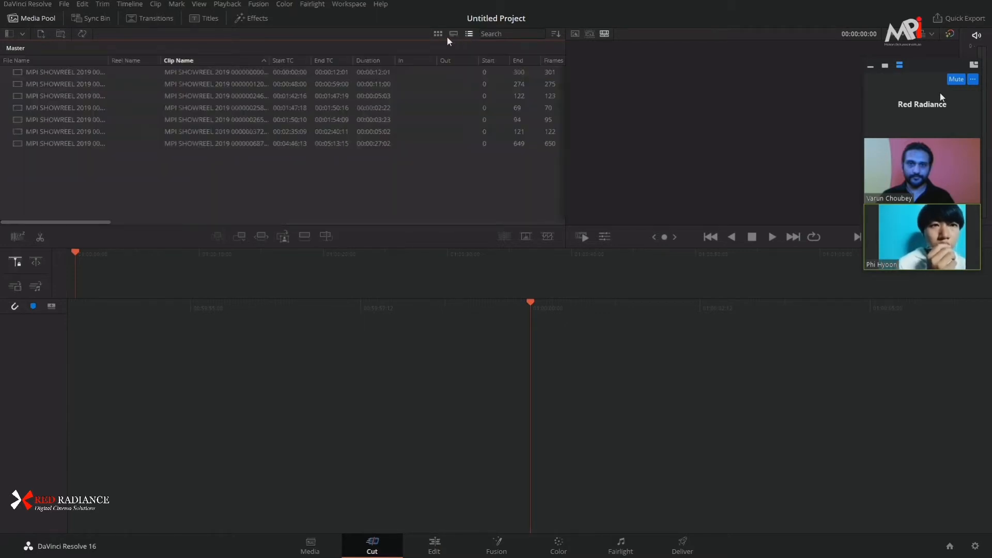
pyautogui.click(438, 34)
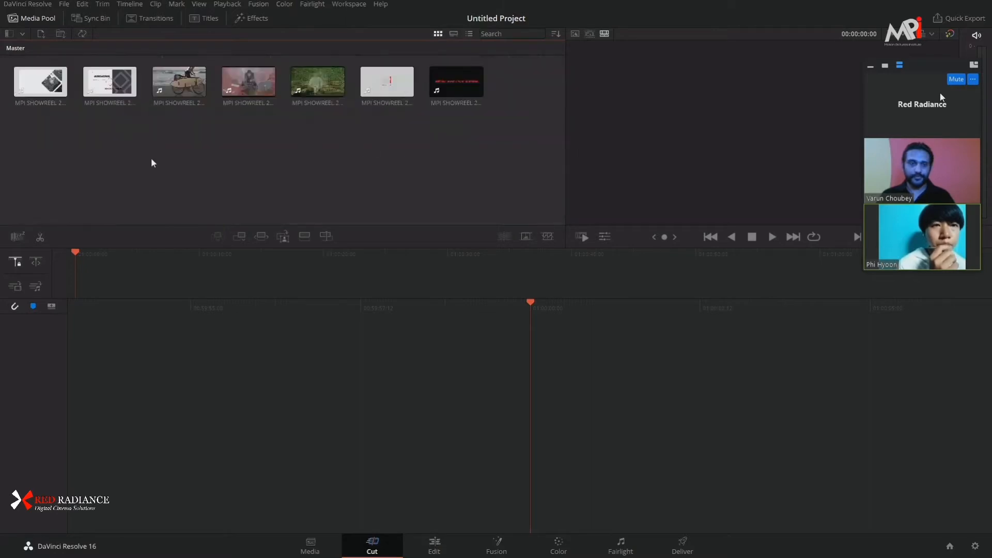
pyautogui.moveTo(520, 132); pyautogui.dragTo(36, 81)
pyautogui.click(419, 162)
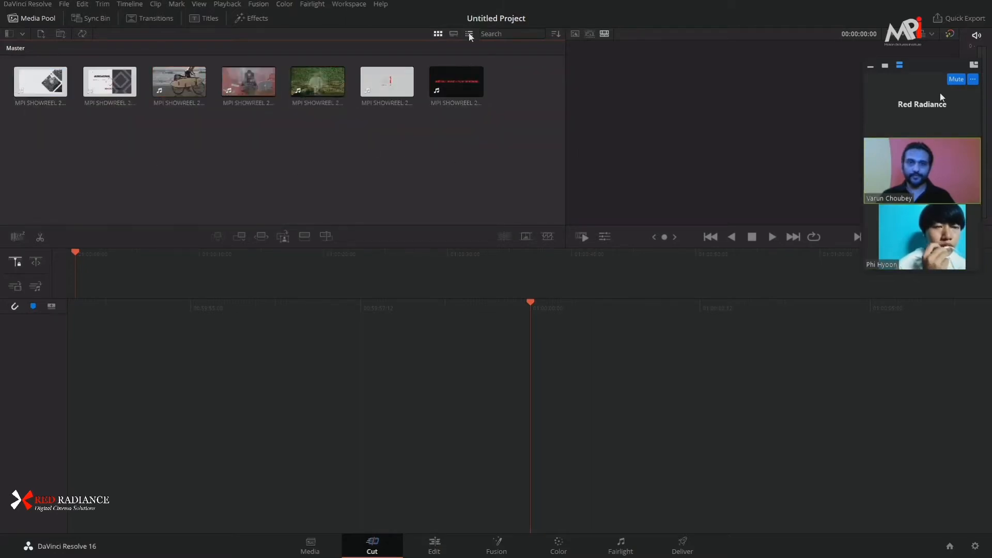
# - Examine the clips in list view, and look through all their frames, waveforms and details in strip view
pyautogui.click(469, 34)
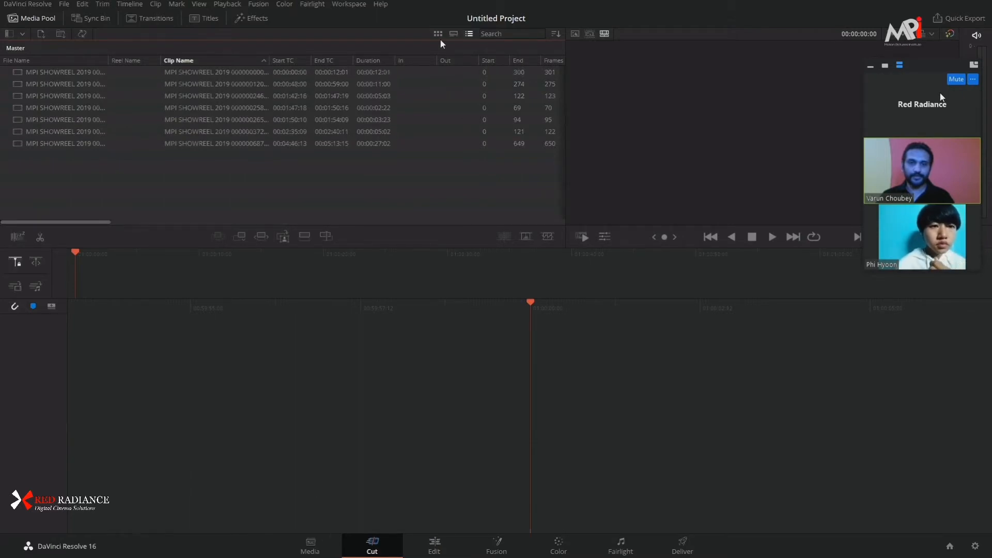
pyautogui.click(454, 33)
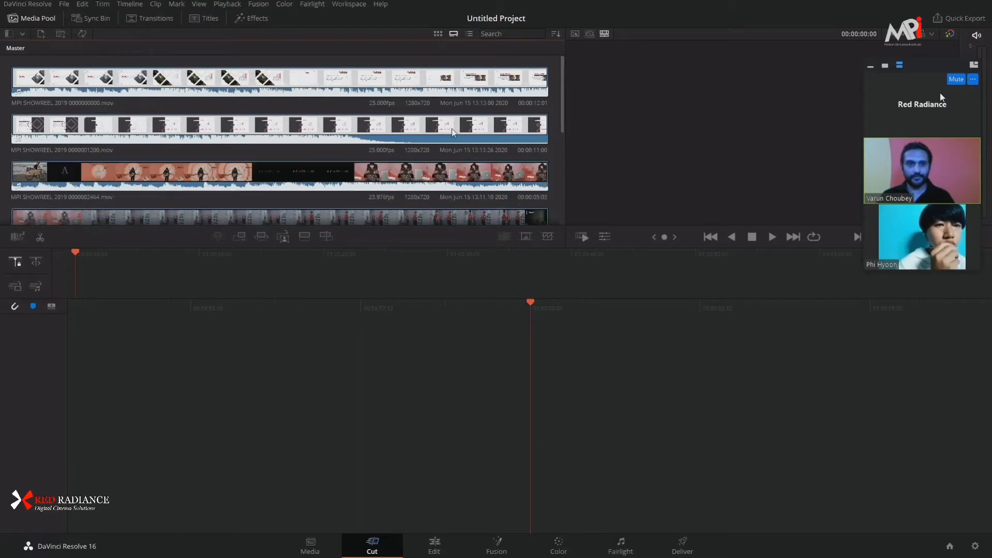
pyautogui.scroll(-1, 58, 129)
pyautogui.scroll(-1, 425, 153)
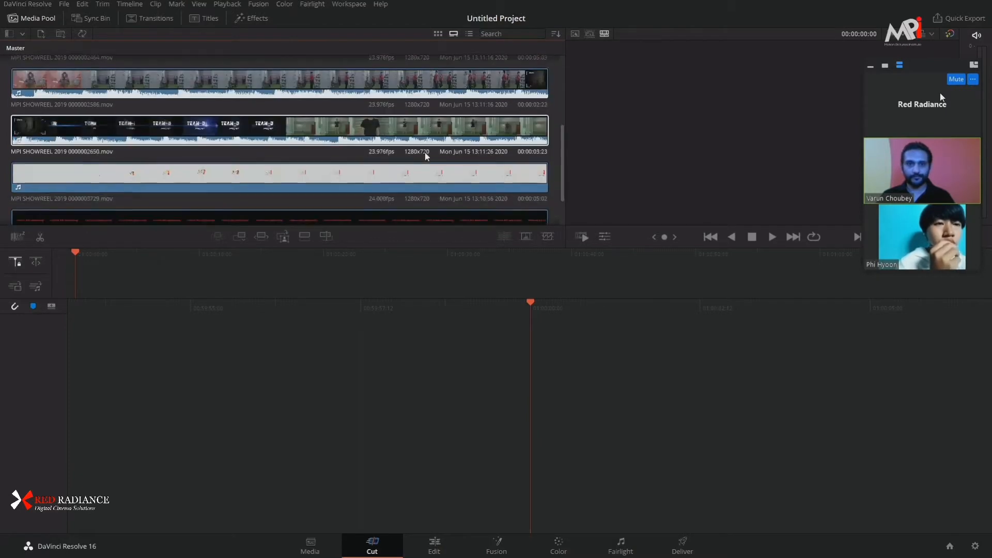
pyautogui.scroll(2, 374, 125)
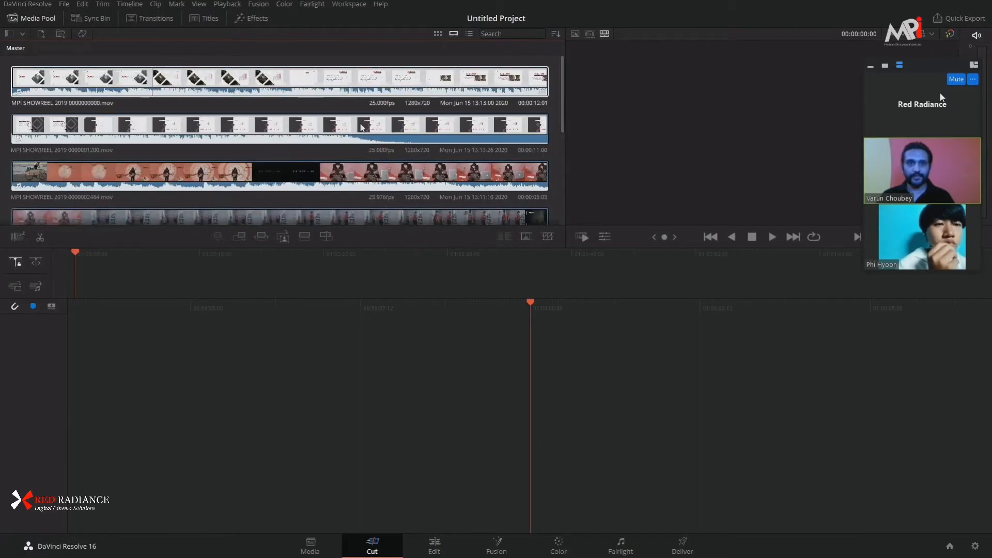
# - Examine the showreel clips in the media pool's strip view, comparing their frames, waveforms and frame rates from first to last
pyautogui.scroll(-3, 376, 144)
pyautogui.scroll(3, 377, 144)
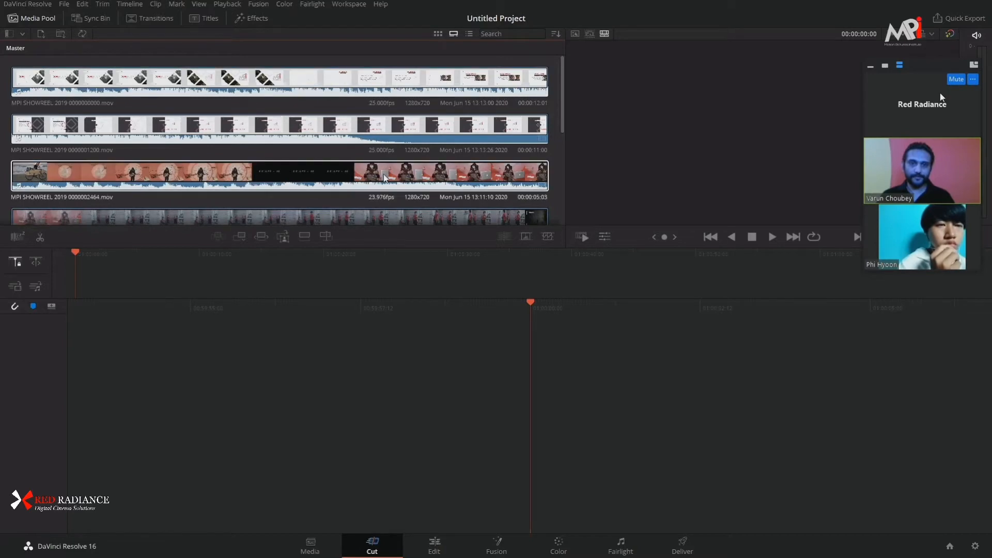
pyautogui.scroll(-2, 384, 175)
pyautogui.scroll(-2, 384, 178)
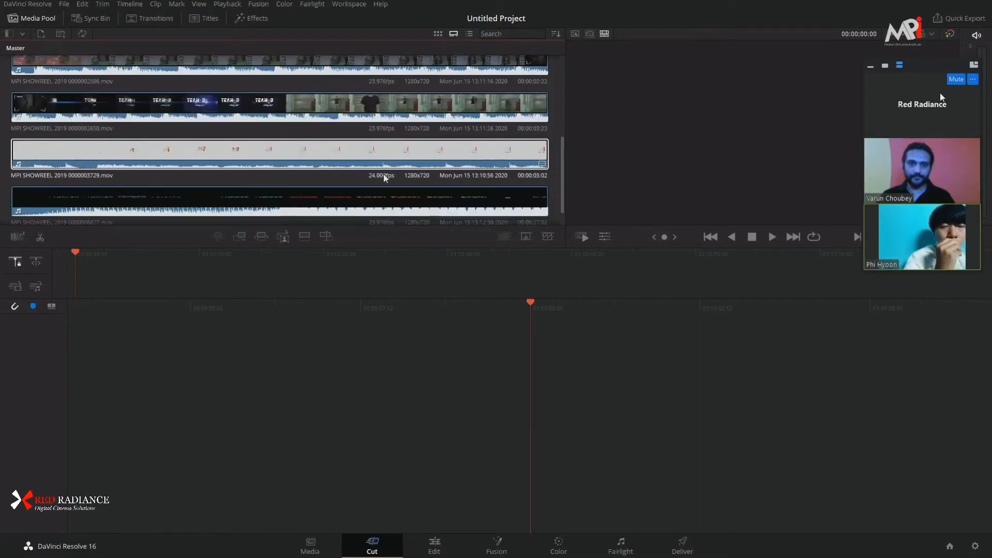
pyautogui.scroll(1, 383, 178)
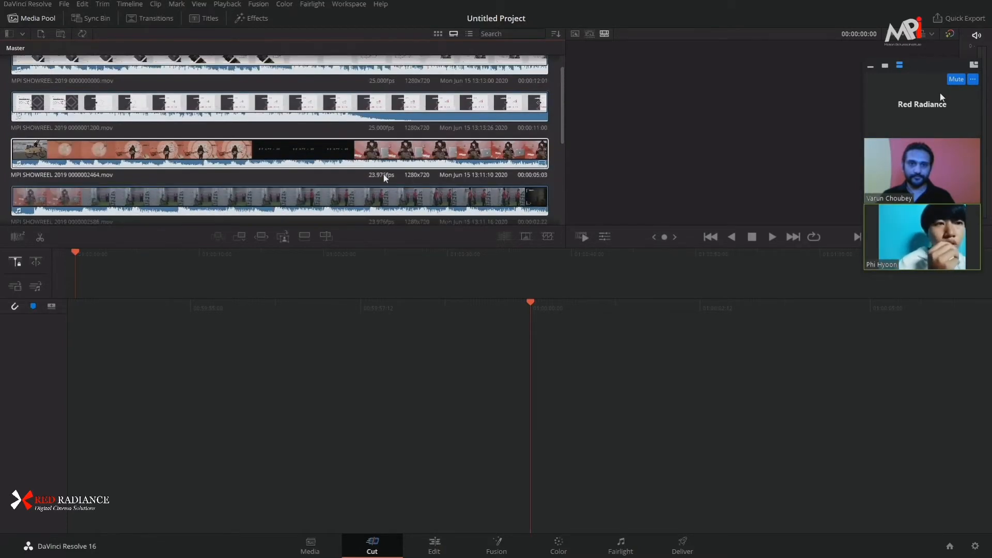
pyautogui.scroll(-2, 384, 179)
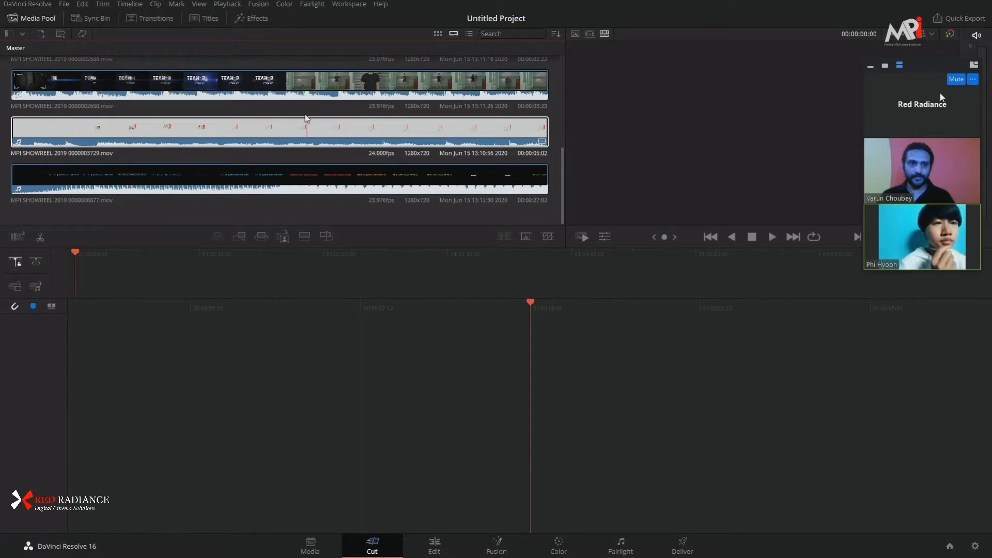
pyautogui.scroll(1, 307, 142)
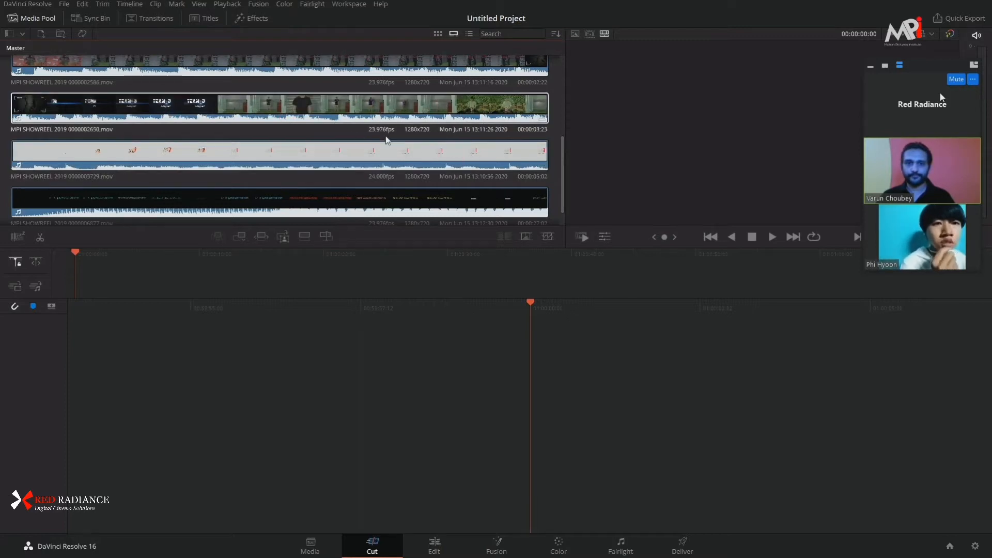
pyautogui.scroll(1, 396, 122)
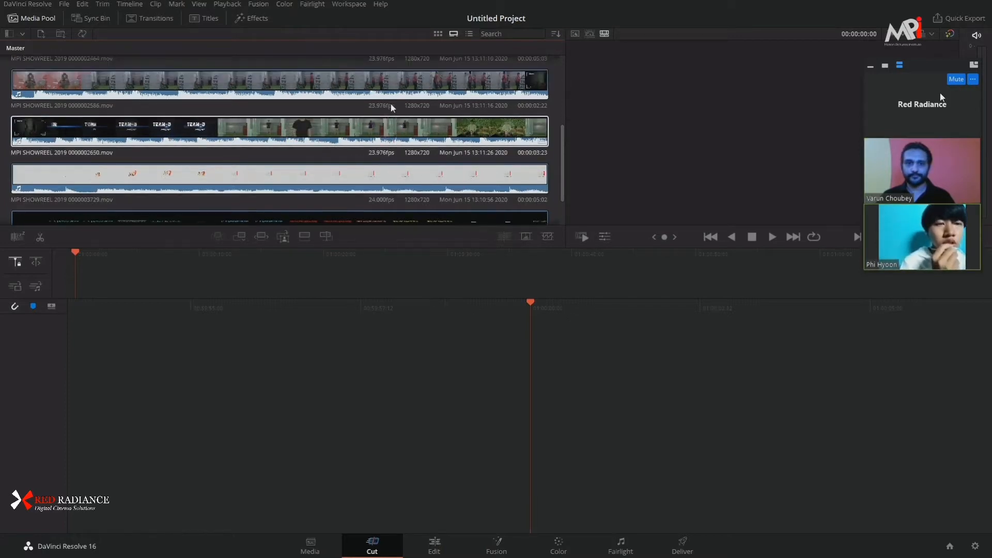
pyautogui.scroll(2, 413, 106)
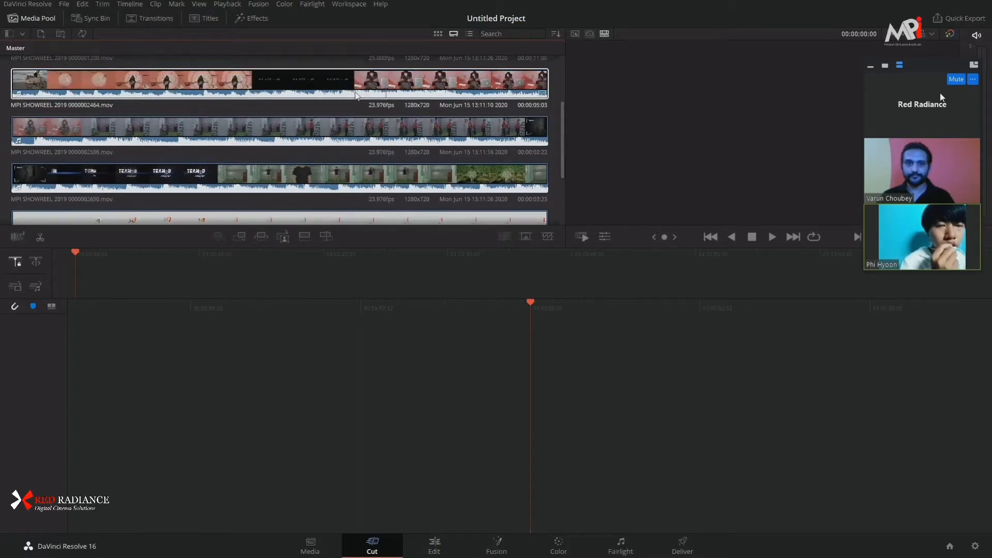
pyautogui.scroll(2, 361, 100)
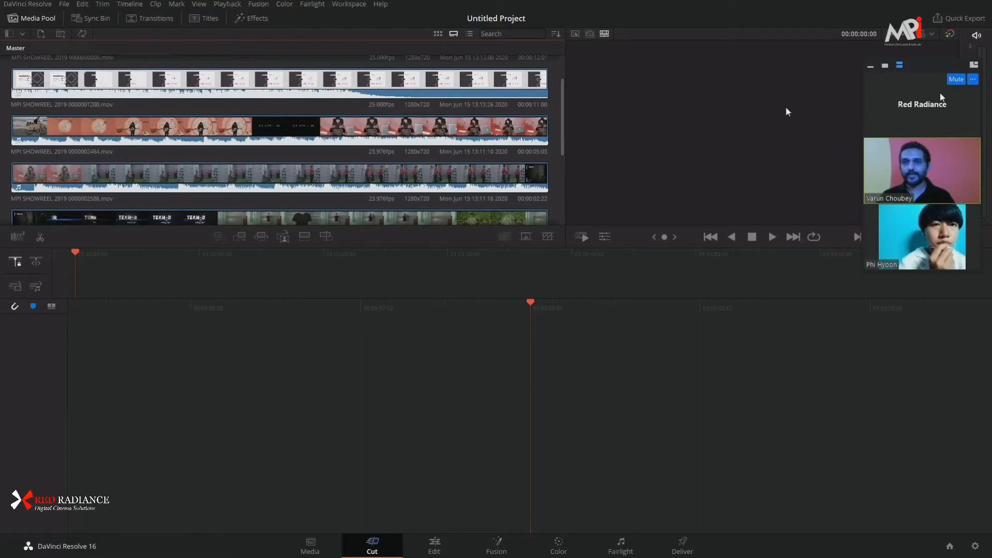
# - Load the clip MPI SHOWREEL 2019 0000002464.mov in the viewer and scrub through its footage
pyautogui.click(361, 137)
pyautogui.moveTo(695, 215); pyautogui.dragTo(779, 220)
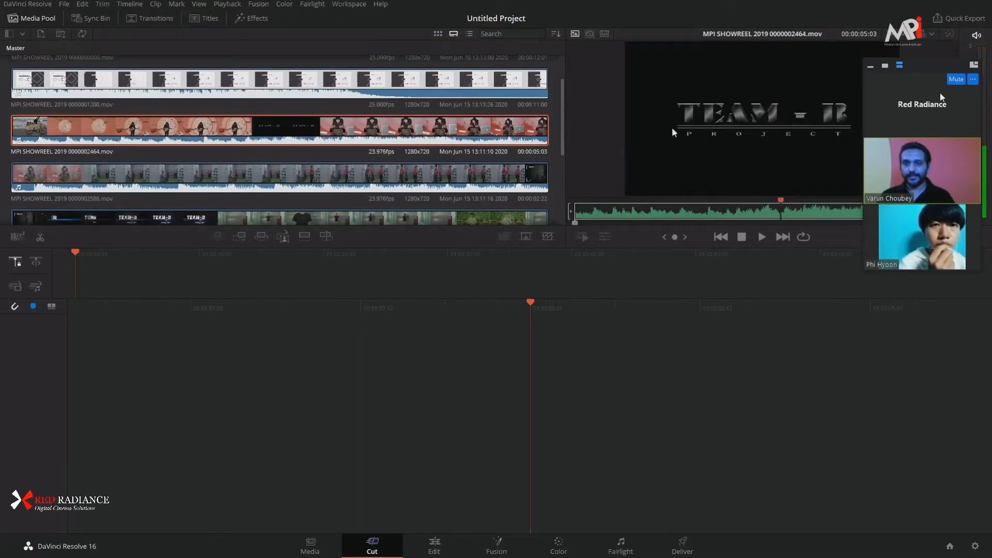
pyautogui.moveTo(688, 213); pyautogui.dragTo(750, 213)
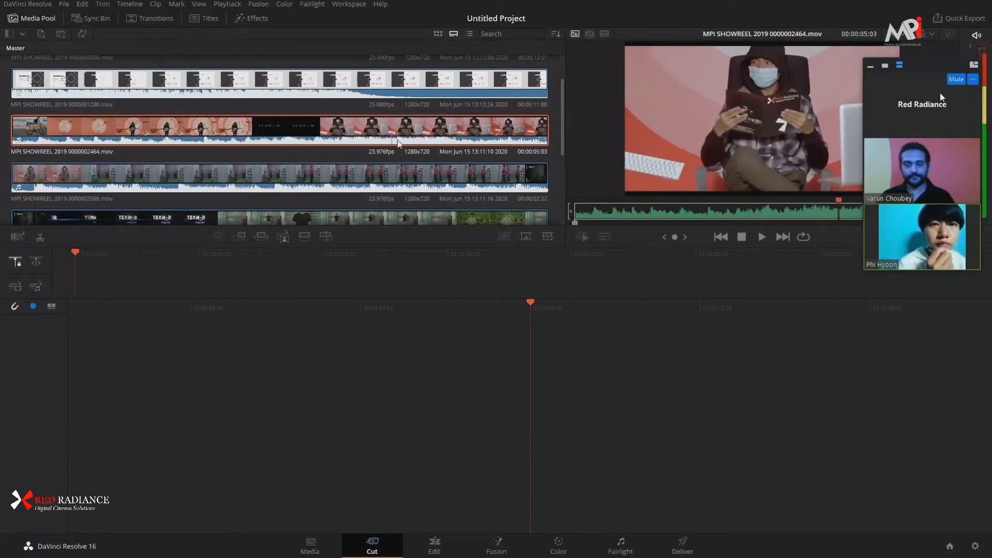
# - Place the clip MPI SHOWREEL 2019 0000002464.mov at the start of video track 1 in the empty timeline
pyautogui.moveTo(428, 137); pyautogui.dragTo(553, 244)
pyautogui.moveTo(584, 463); pyautogui.dragTo(562, 483)
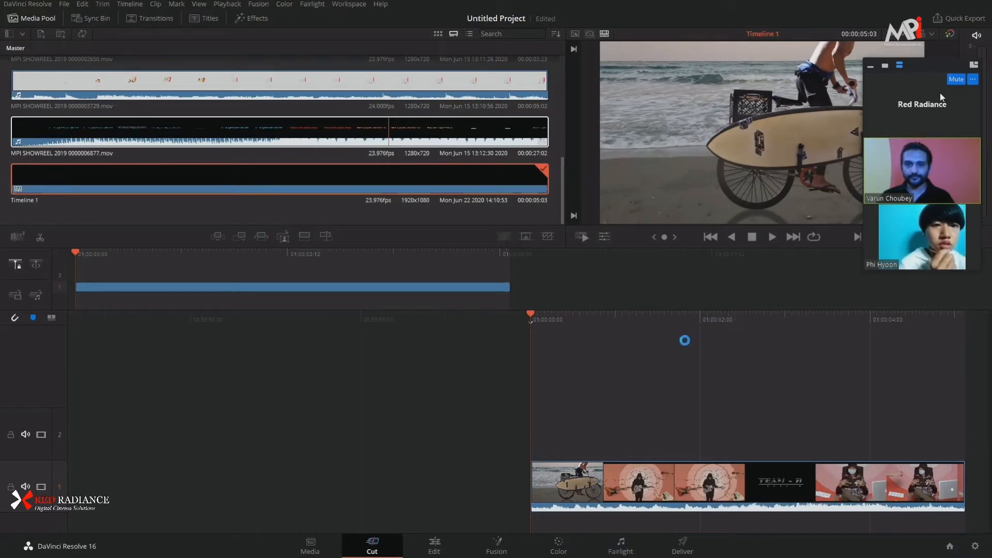
# - Quit DaVinci Resolve, saving the untitled project under the name CUT PAGE
pyautogui.hotkey('ctrl', 'q')
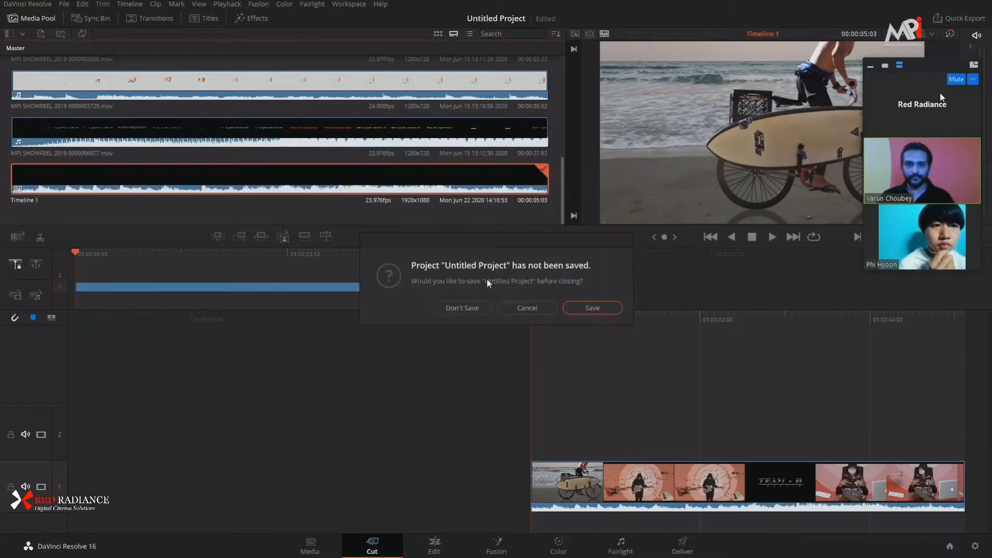
pyautogui.click(588, 309)
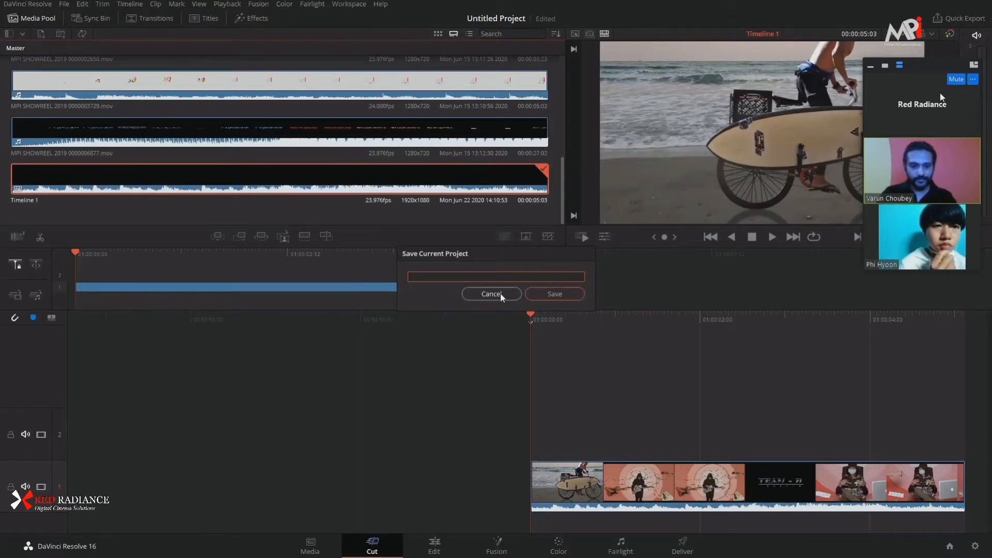
pyautogui.write('CUT PAGE')
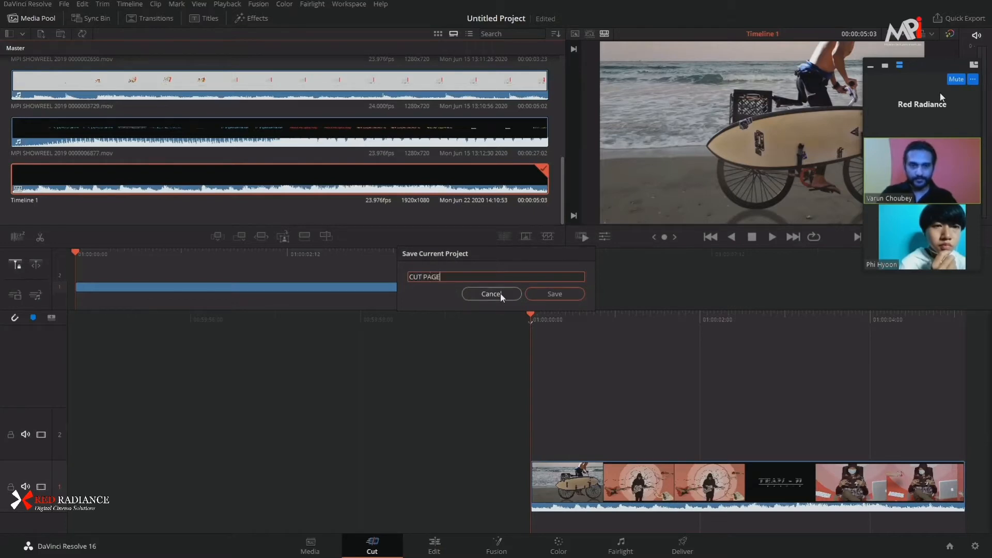
pyautogui.click(500, 294)
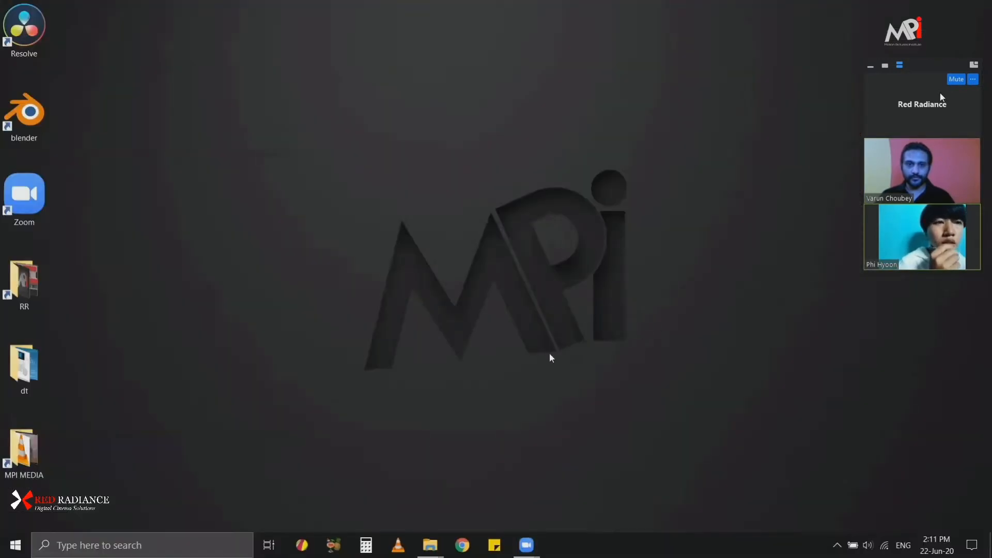
# - Restart DaVinci Resolve and open the CUT PAGE project
pyautogui.doubleClick(25, 27)
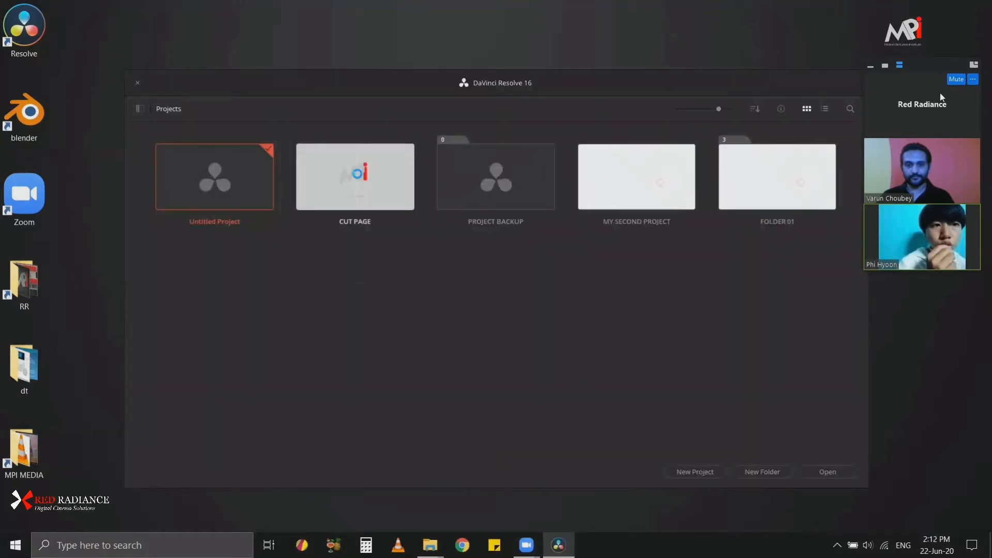
pyautogui.doubleClick(358, 175)
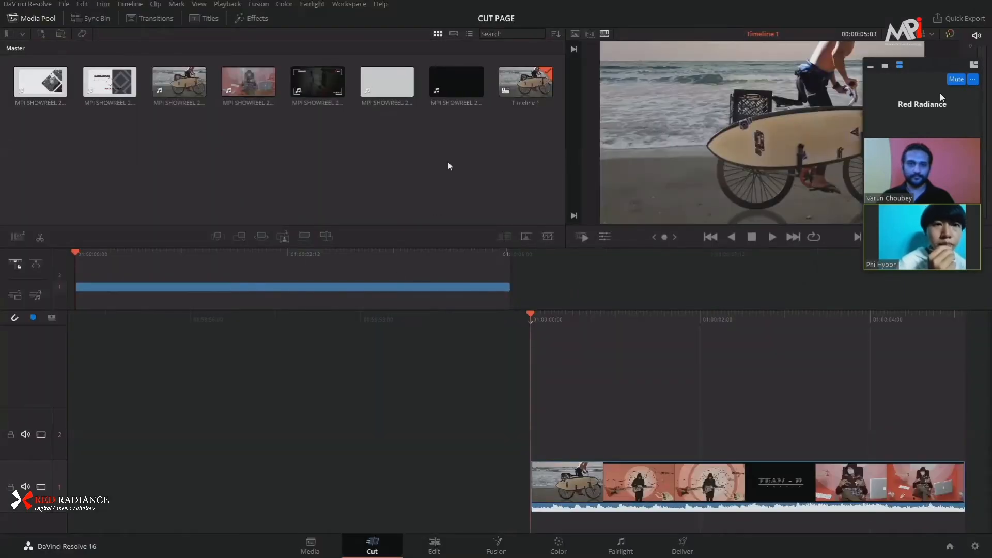
# - Remove Timeline 1 from the media pool
pyautogui.click(516, 81)
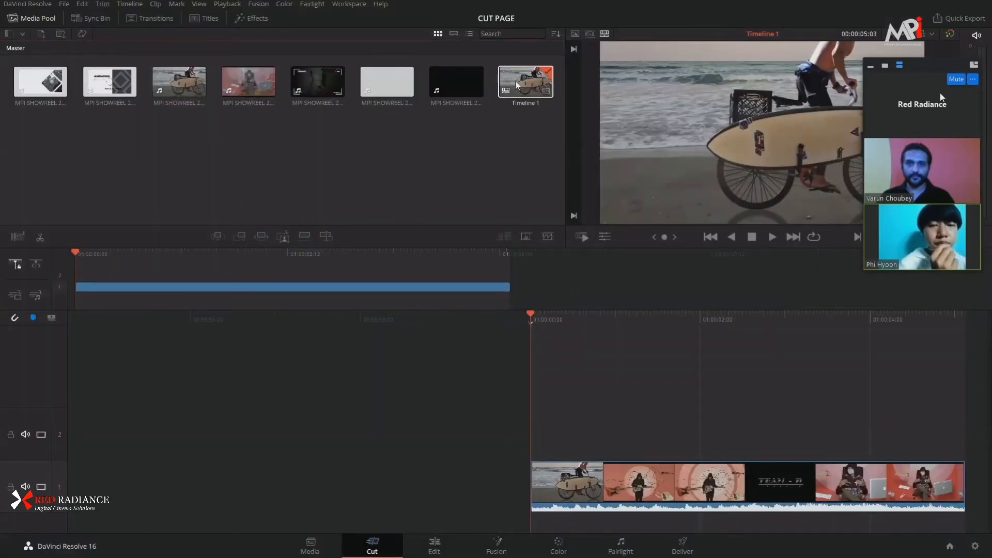
pyautogui.press('Delete')
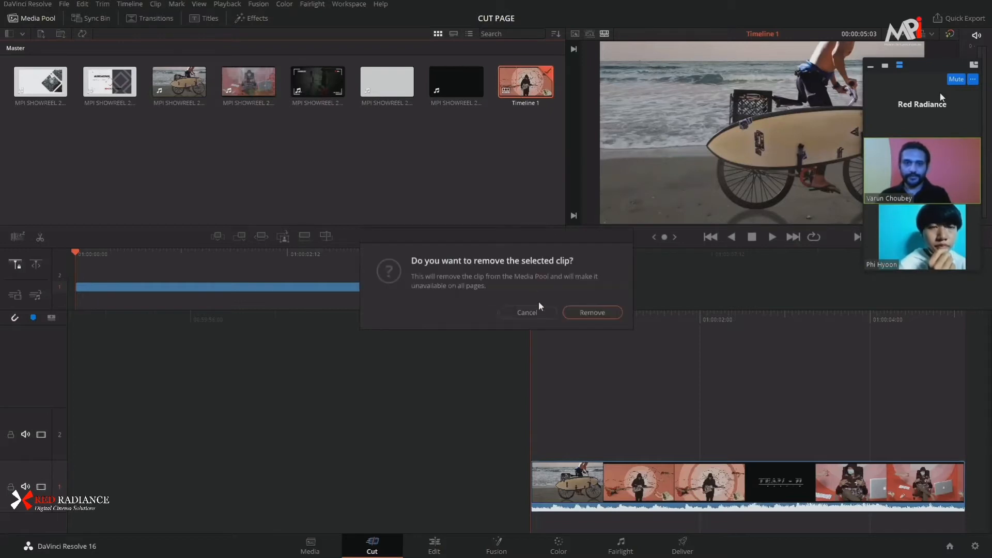
pyautogui.click(586, 311)
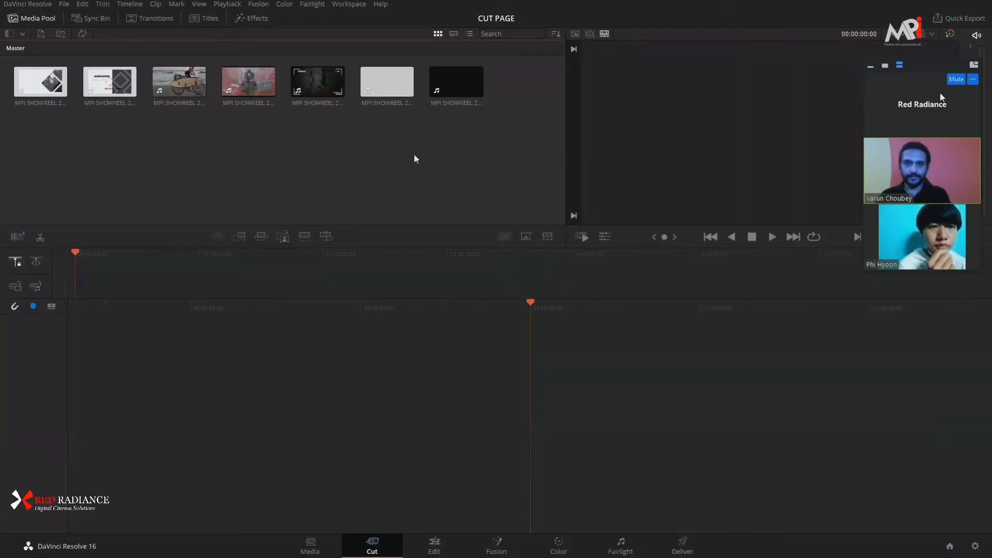
# - Start a new timeline from all the showreel clips in the media pool and name it Rough Cut
pyautogui.moveTo(497, 138); pyautogui.dragTo(16, 67)
pyautogui.rightClick(32, 82)
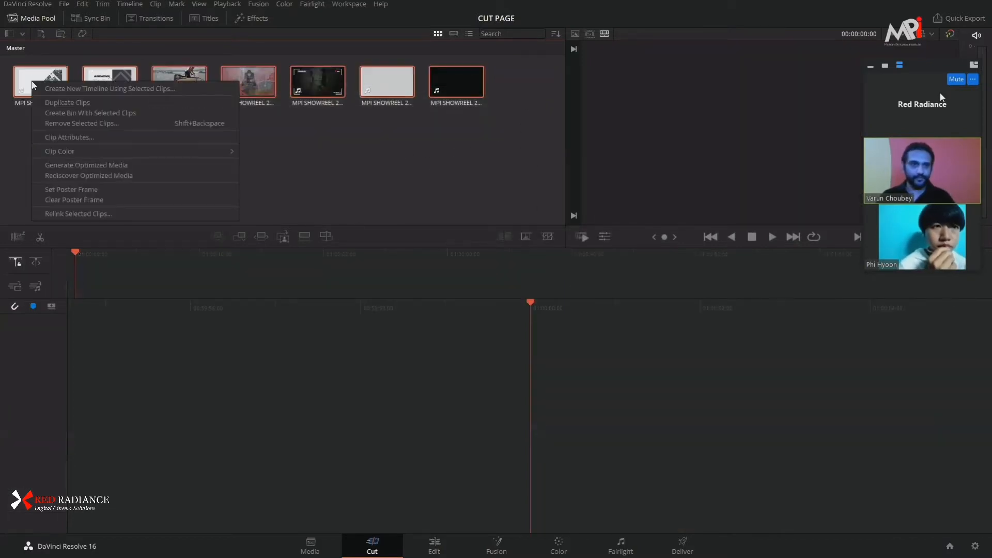
pyautogui.click(157, 88)
pyautogui.moveTo(480, 202); pyautogui.dragTo(645, 231)
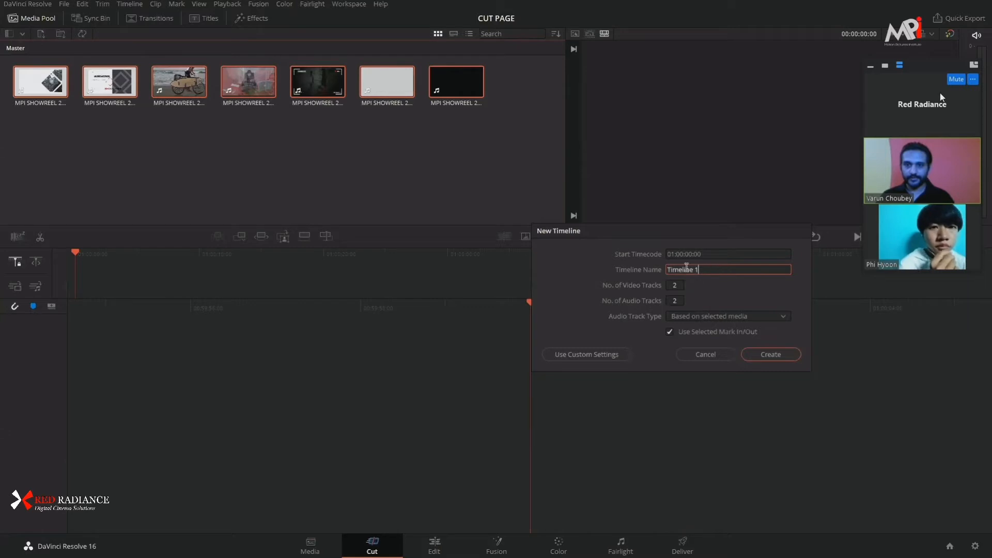
pyautogui.write('r')
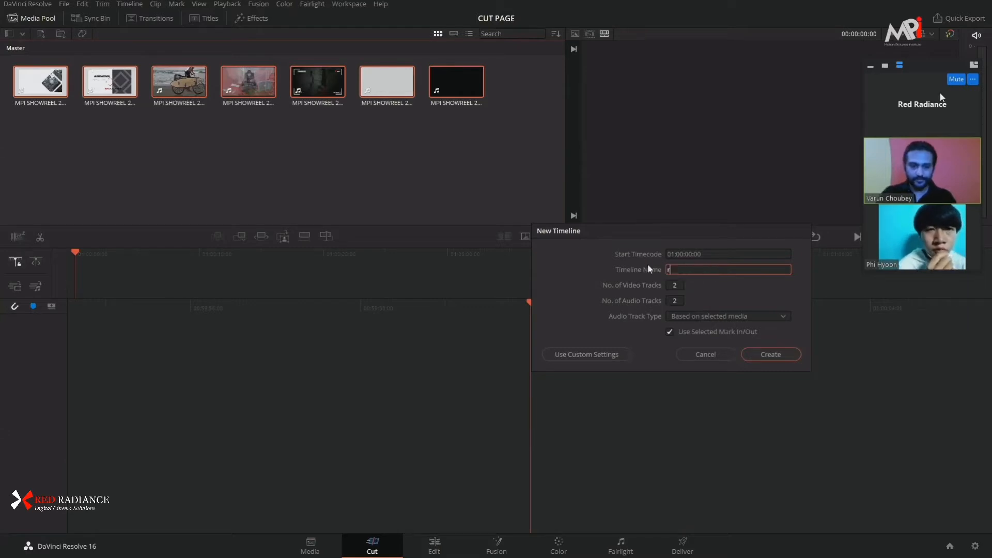
pyautogui.write('OUGH cUT')
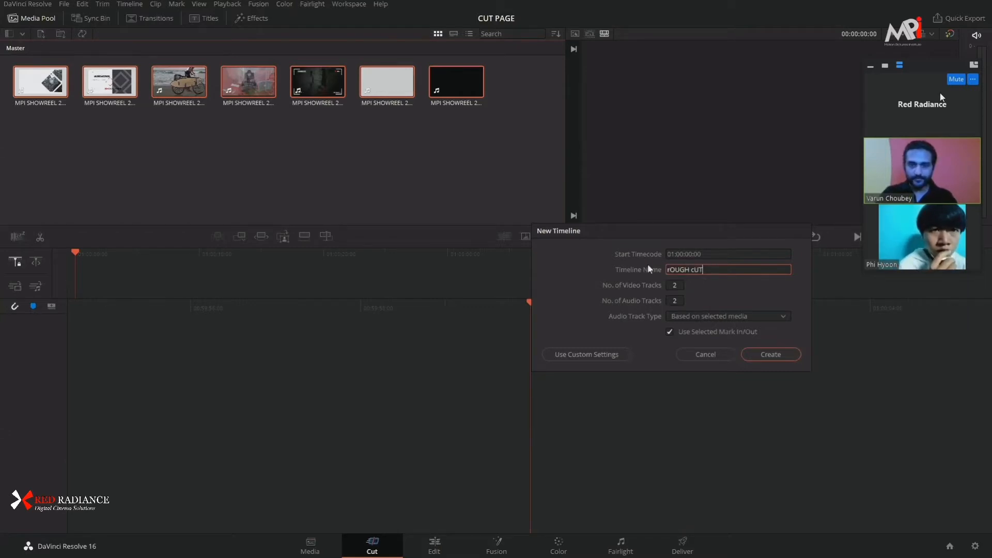
pyautogui.hotkey('shift', 'Left')
pyautogui.hotkey('shift', 'Left')
pyautogui.hotkey('shift', 'Left')
pyautogui.hotkey('shift', 'Left')
pyautogui.hotkey('shift', 'Left')
pyautogui.hotkey('shift', 'Left')
pyautogui.hotkey('shift', 'Left')
pyautogui.hotkey('shift', 'Left')
pyautogui.hotkey('shift', 'Left')
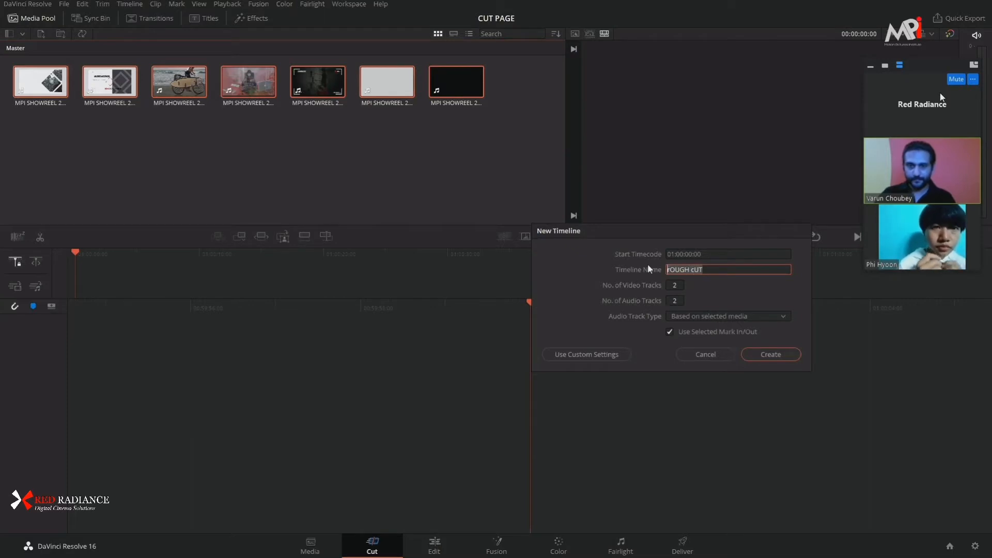
pyautogui.write('Rou')
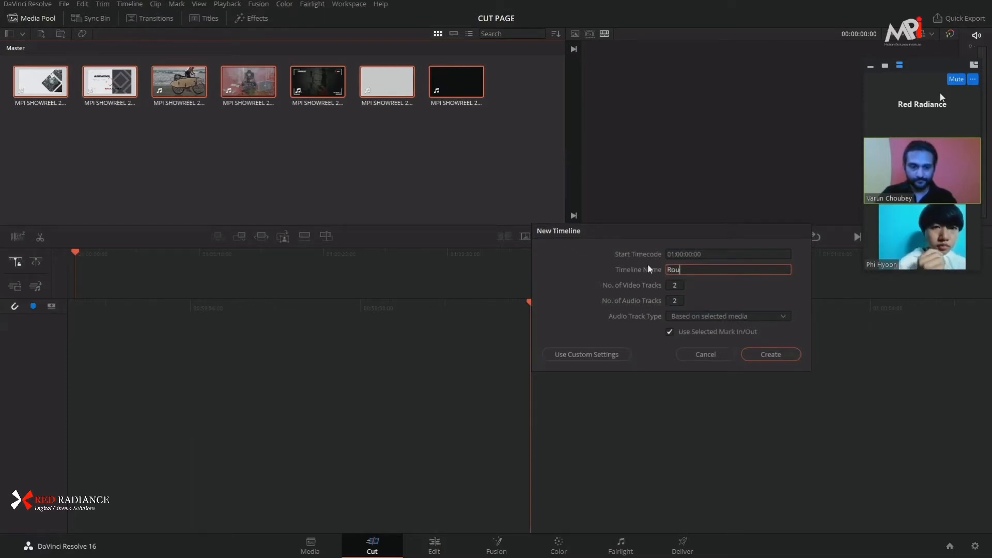
pyautogui.write('gh Cut')
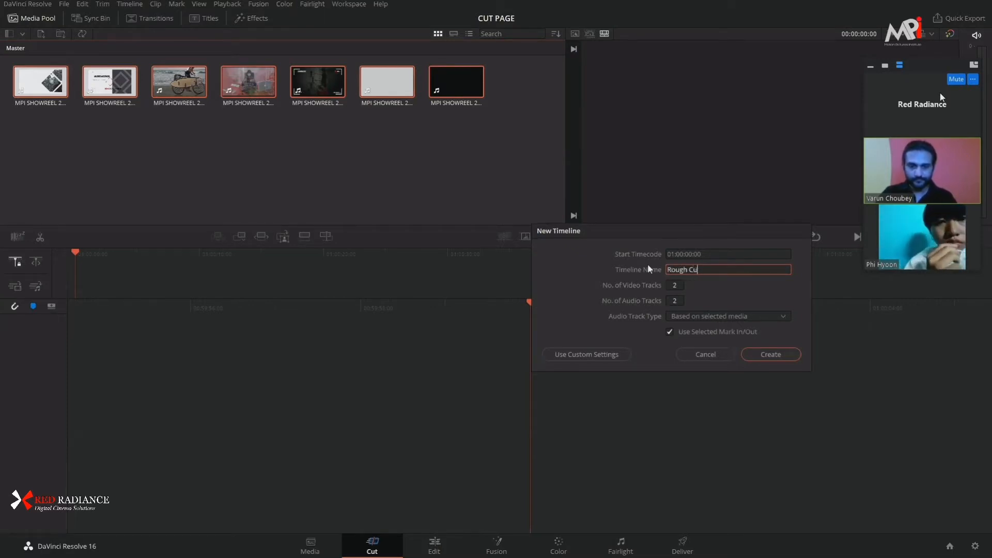
# - Examine the new timeline's custom Format, Monitor and Output settings and the mismatched resolution options, and dismiss the dialog without creating it
pyautogui.click(593, 353)
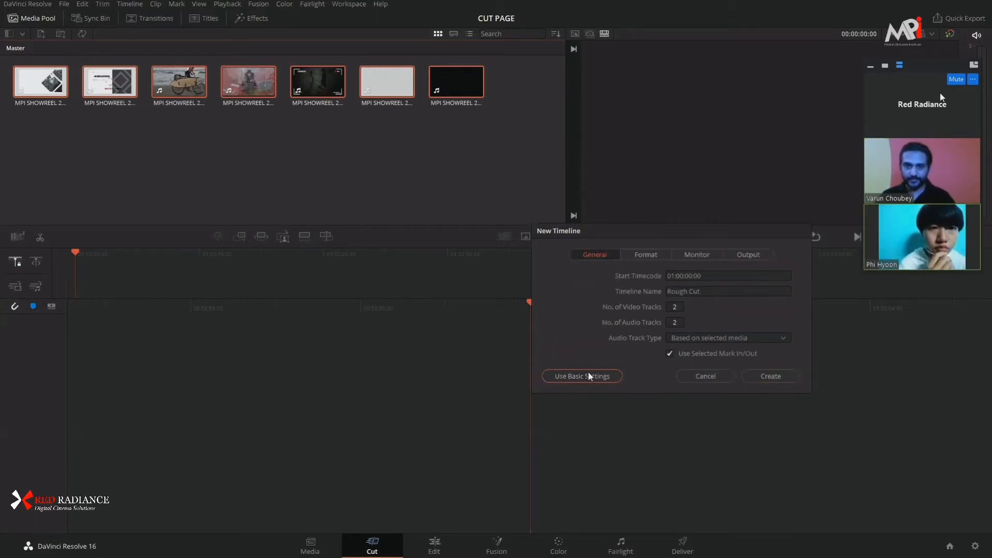
pyautogui.click(666, 252)
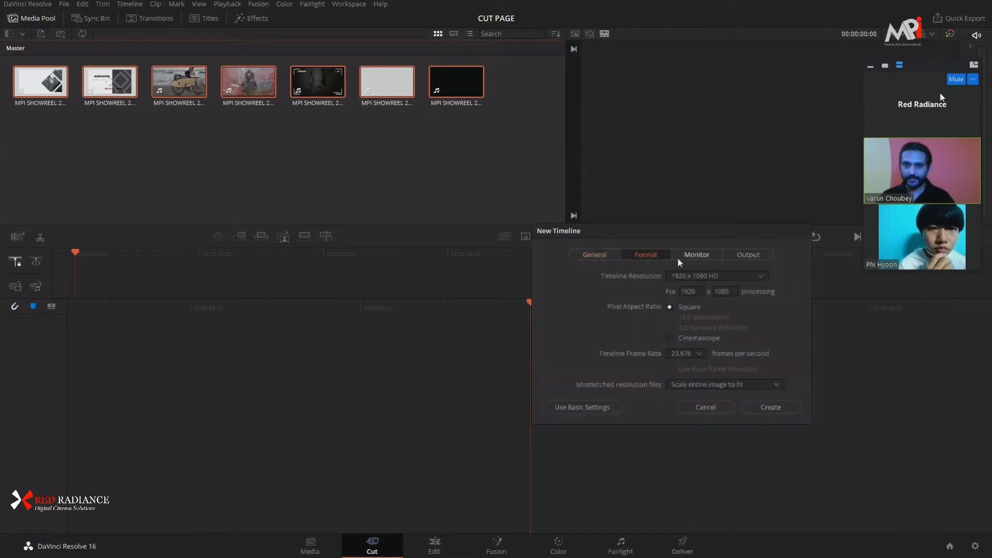
pyautogui.click(694, 255)
pyautogui.click(747, 259)
pyautogui.click(649, 256)
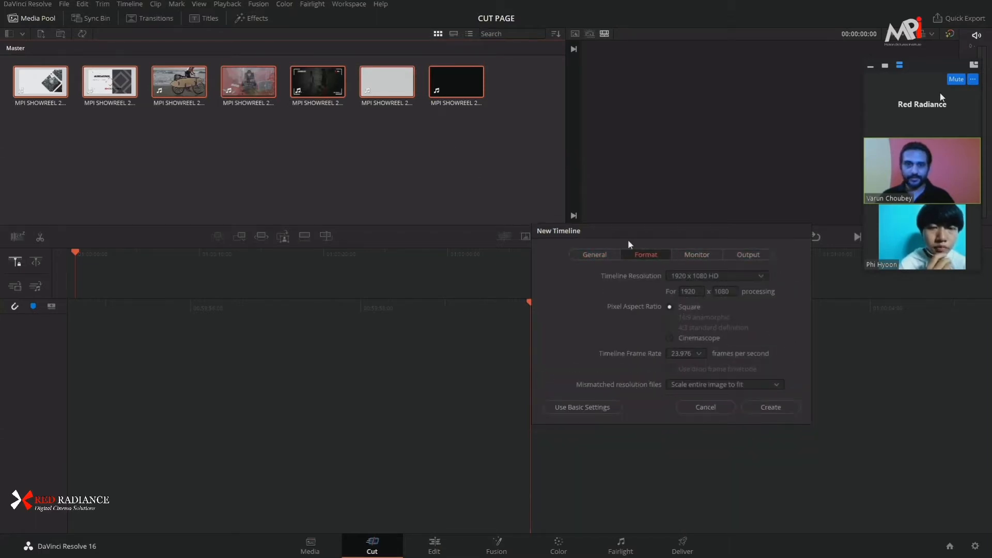
pyautogui.moveTo(664, 231); pyautogui.dragTo(661, 179)
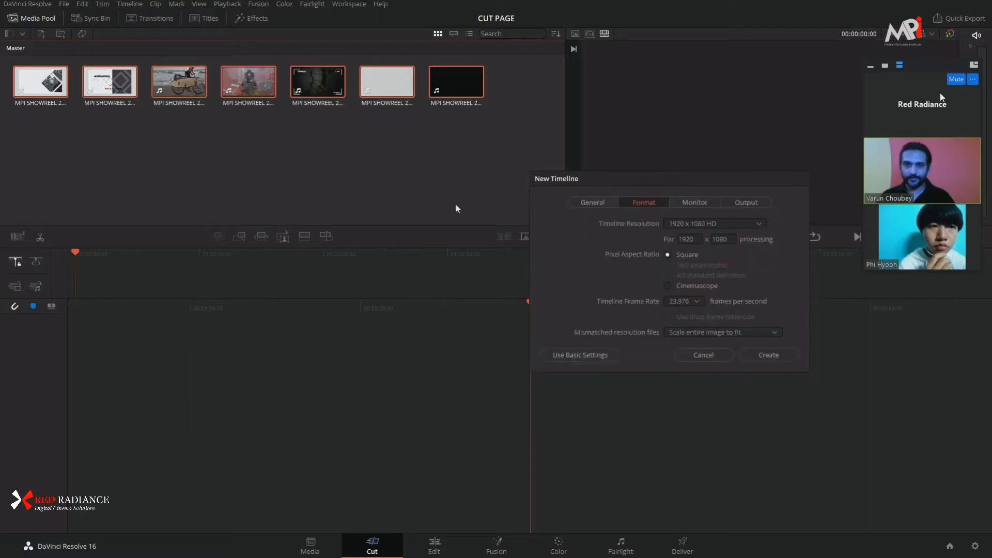
pyautogui.click(775, 332)
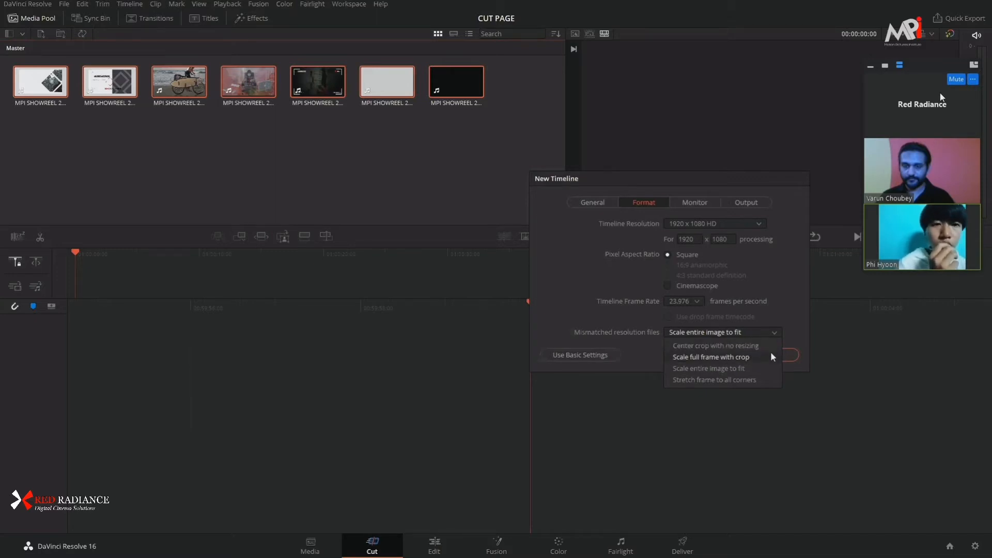
pyautogui.click(785, 290)
pyautogui.click(704, 354)
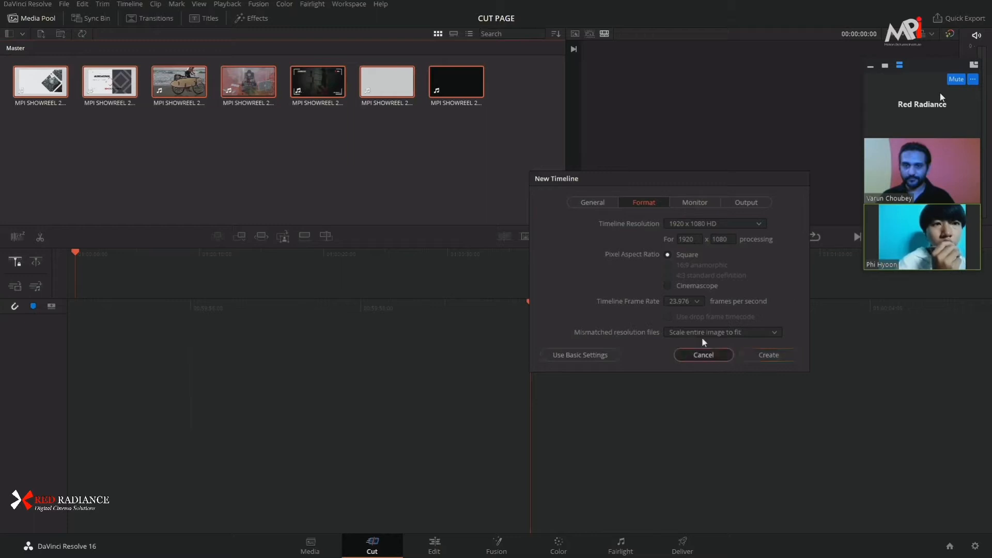
# - Start a new timeline from all seven showreel clips in the media pool and name it Rough Cut
pyautogui.moveTo(502, 147); pyautogui.dragTo(12, 80)
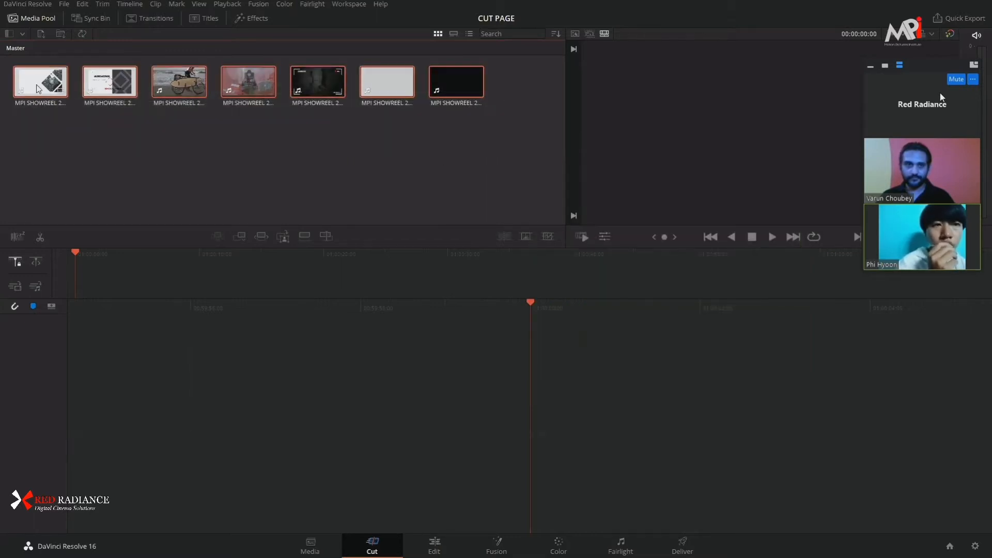
pyautogui.rightClick(38, 86)
pyautogui.click(110, 94)
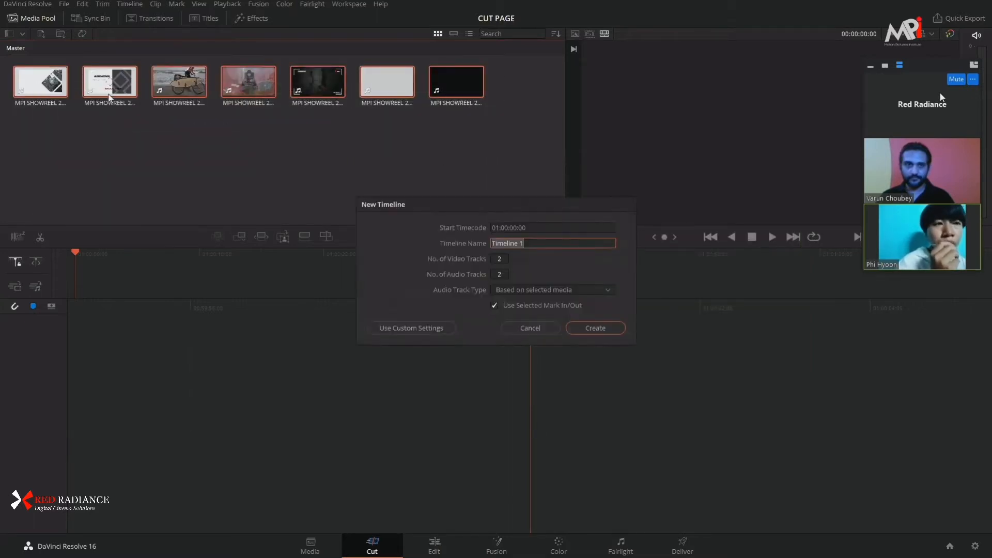
pyautogui.moveTo(504, 221); pyautogui.dragTo(733, 224)
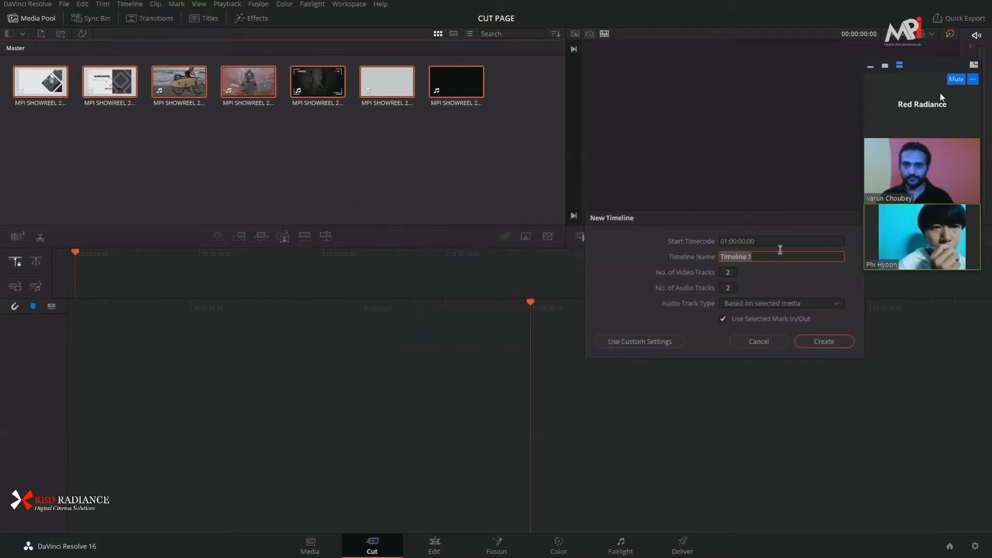
pyautogui.write('Rou')
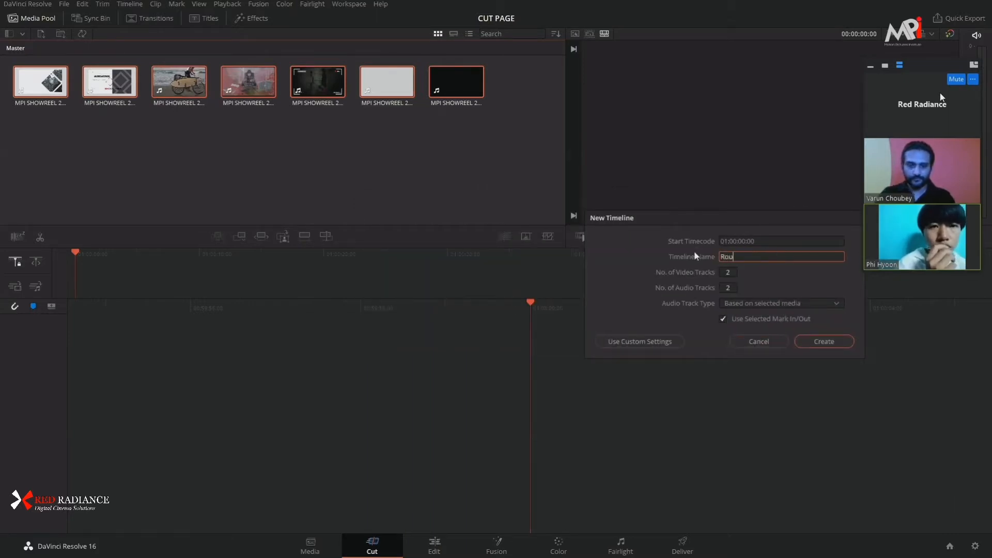
pyautogui.write('gh Cut')
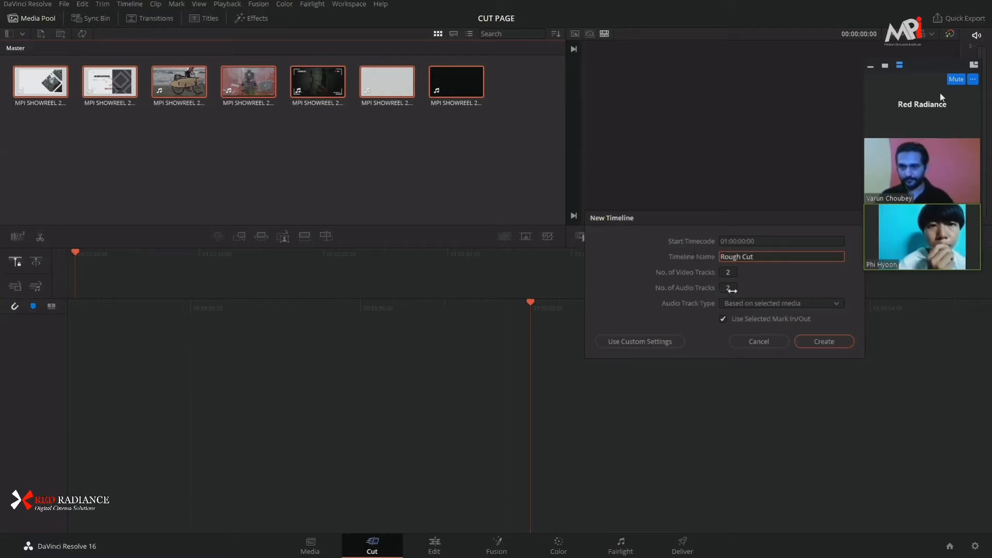
# - Use custom settings for the Rough Cut timeline and set its frame rate to 24 frames per second
pyautogui.click(659, 341)
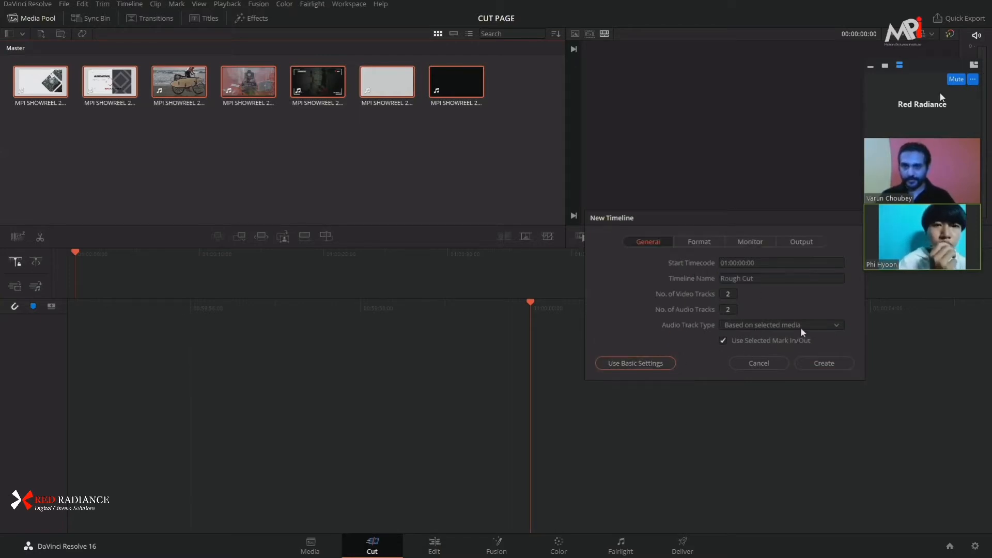
pyautogui.click(708, 242)
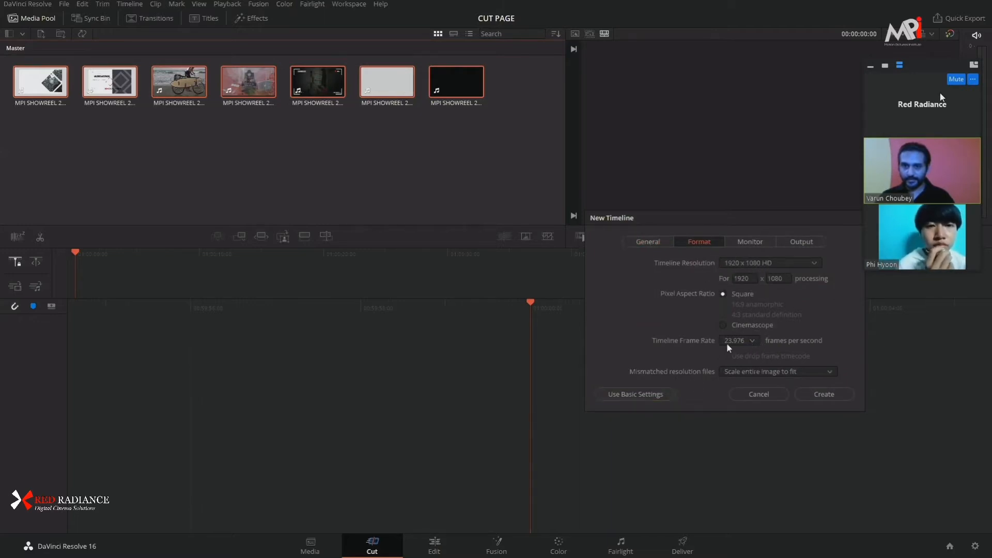
pyautogui.click(748, 341)
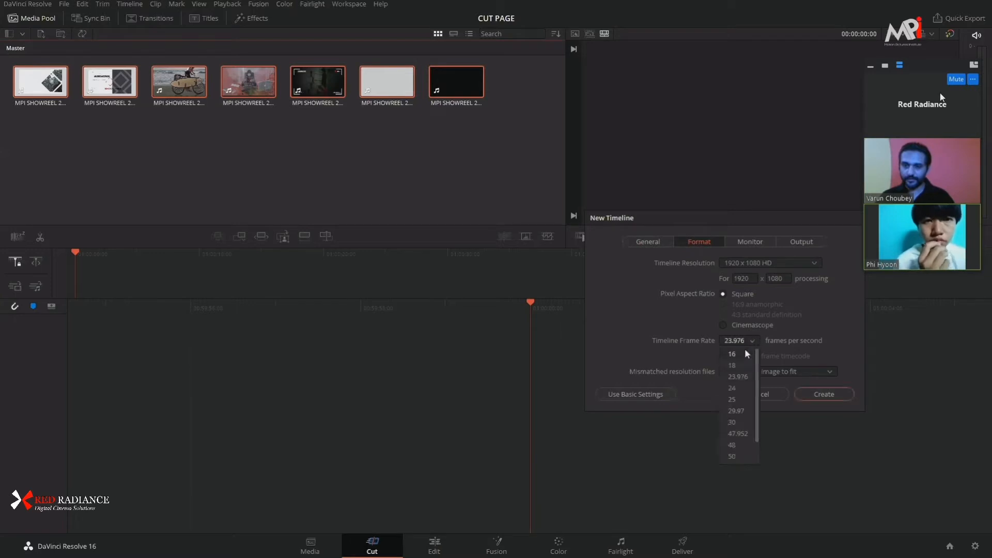
pyautogui.click(732, 387)
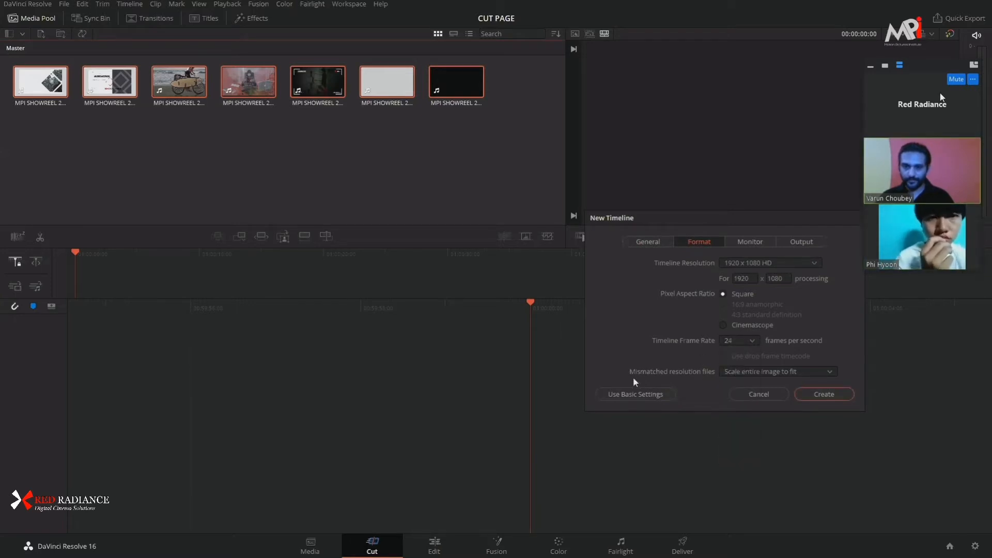
# - Set mismatched resolution files to Scale full frame with crop and create the Rough Cut timeline
pyautogui.click(797, 372)
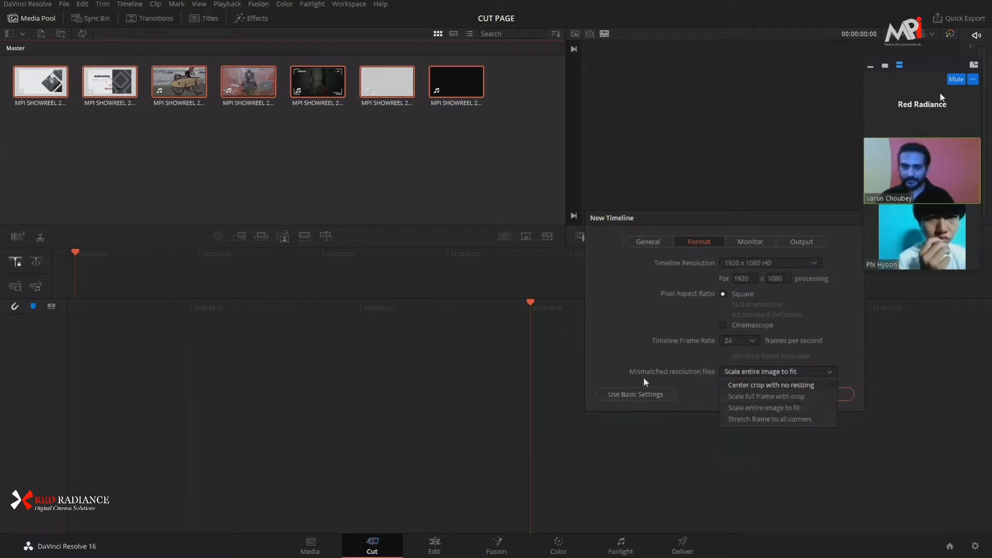
pyautogui.click(674, 372)
pyautogui.click(749, 372)
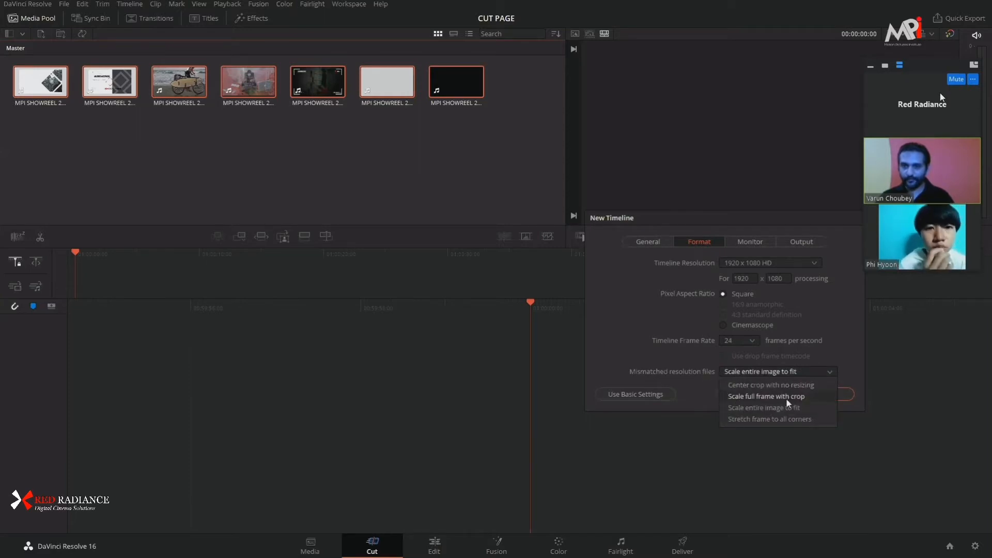
pyautogui.click(811, 397)
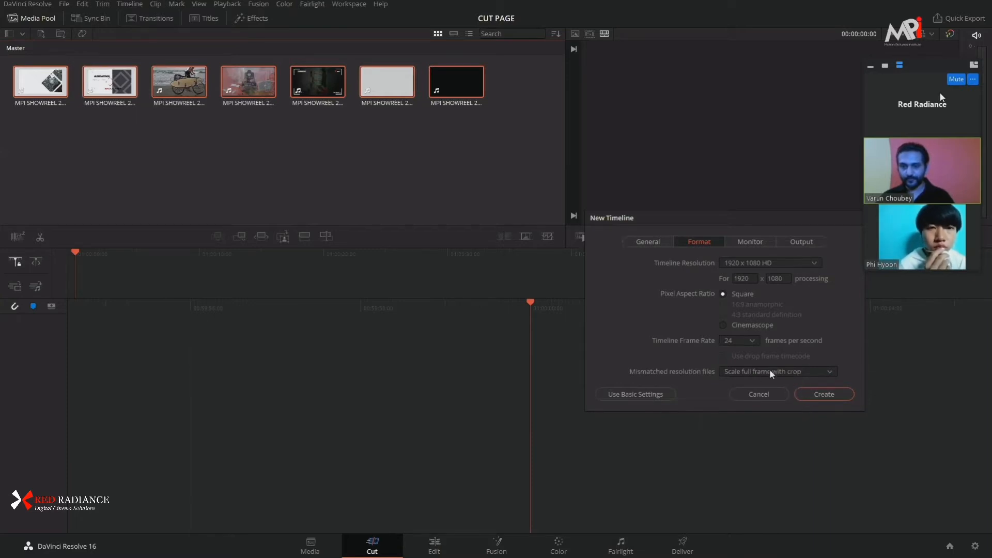
pyautogui.click(821, 394)
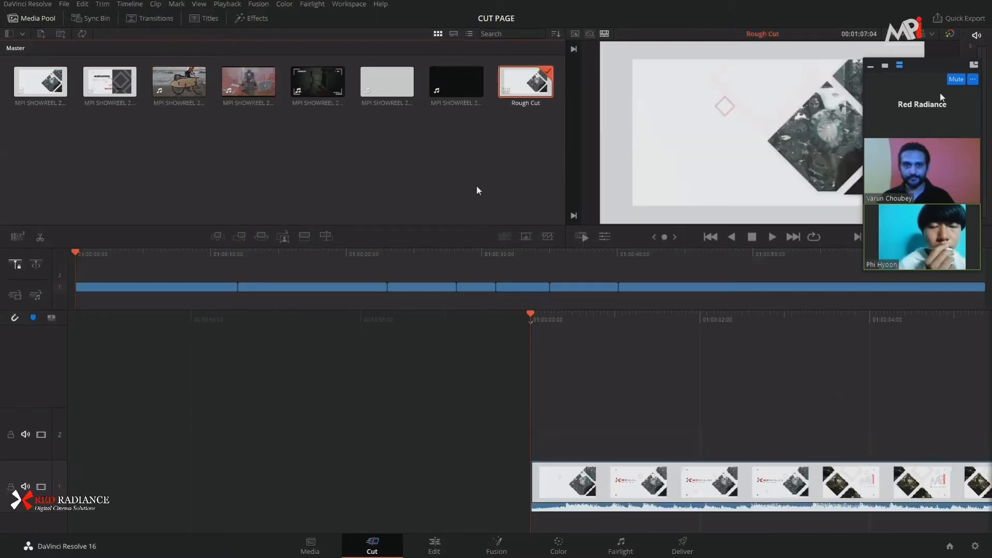
# - Examine the custom audio track type and Format options for another timeline from the showreel clips, and dismiss the dialog without creating it
pyautogui.moveTo(454, 146); pyautogui.dragTo(37, 85)
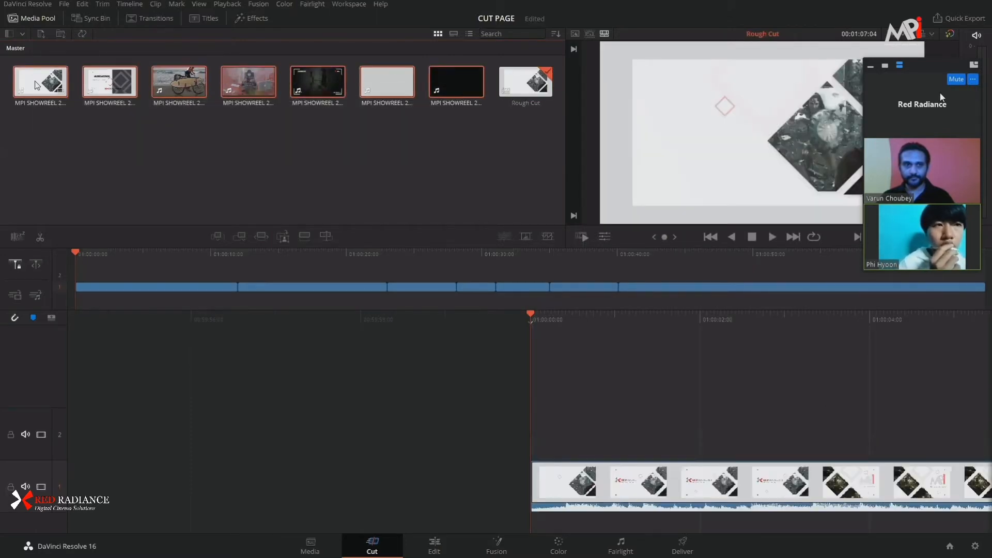
pyautogui.rightClick(46, 81)
pyautogui.click(63, 92)
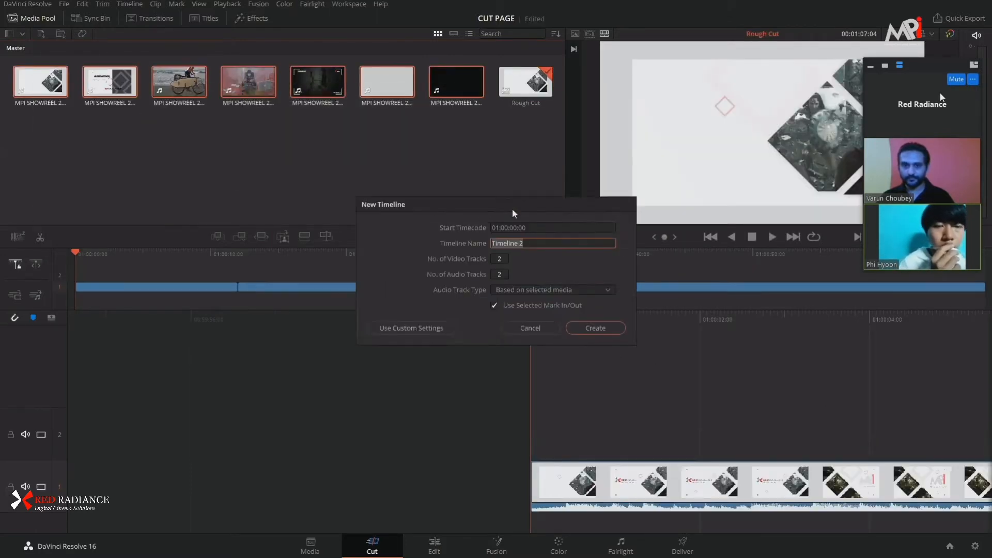
pyautogui.moveTo(512, 209); pyautogui.dragTo(820, 222)
pyautogui.click(718, 344)
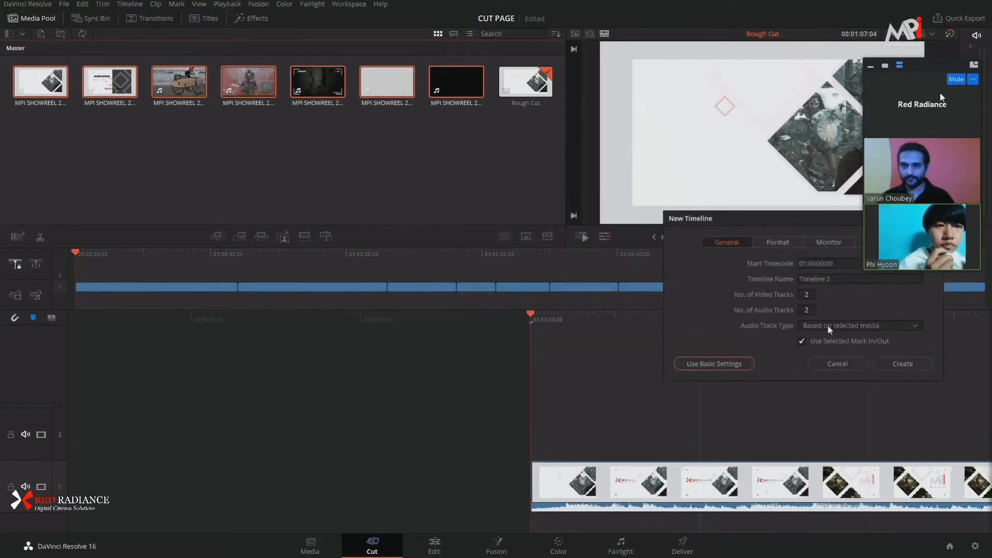
pyautogui.click(829, 326)
pyautogui.click(758, 330)
pyautogui.click(778, 241)
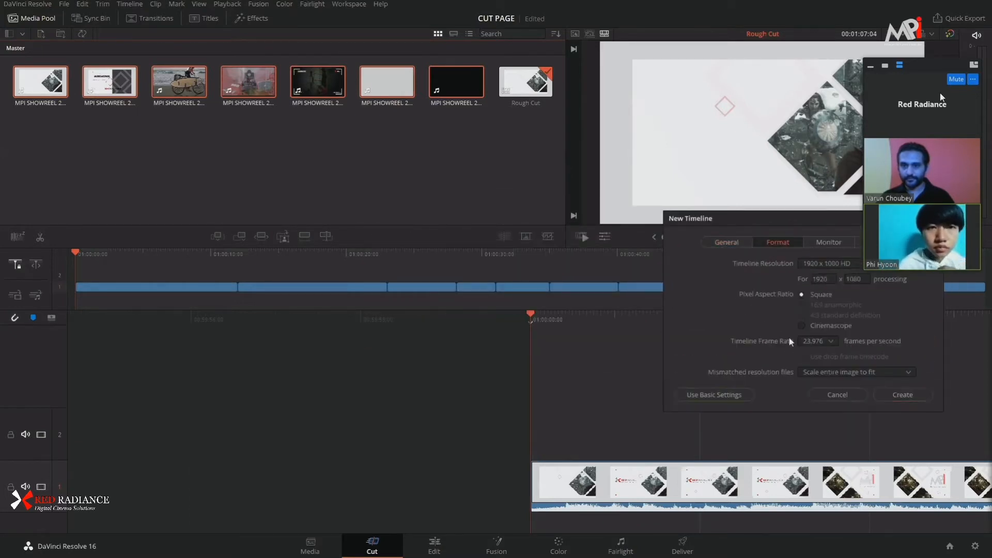
pyautogui.click(820, 371)
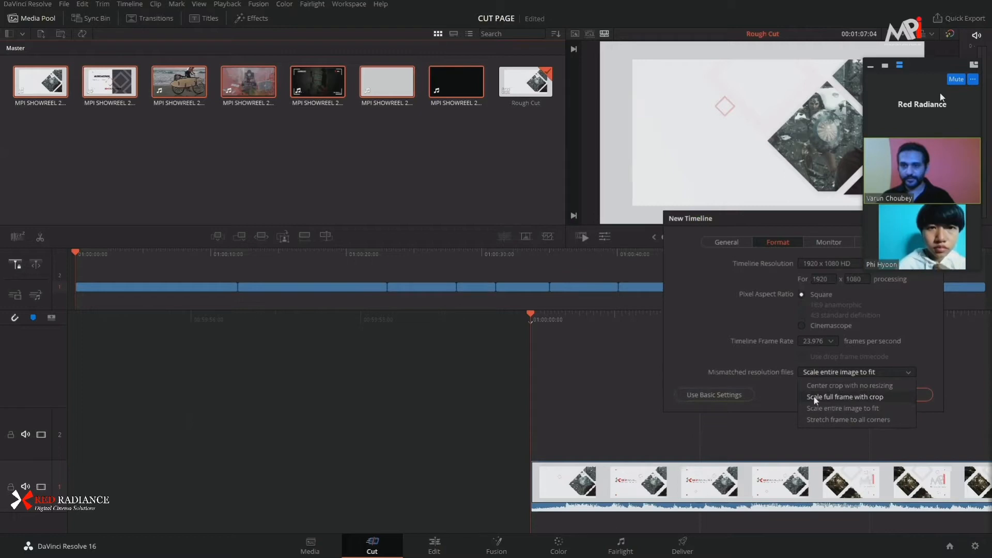
pyautogui.click(727, 361)
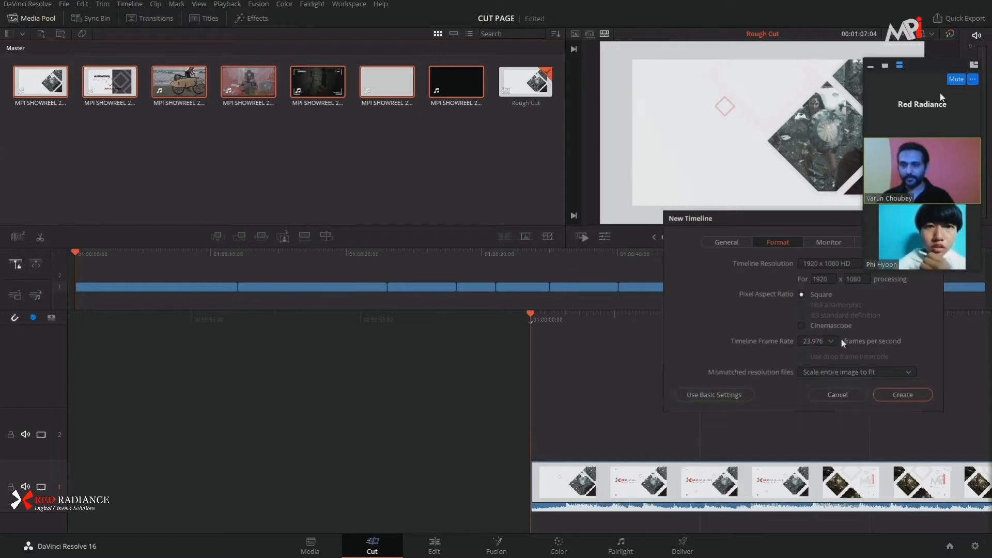
pyautogui.click(832, 394)
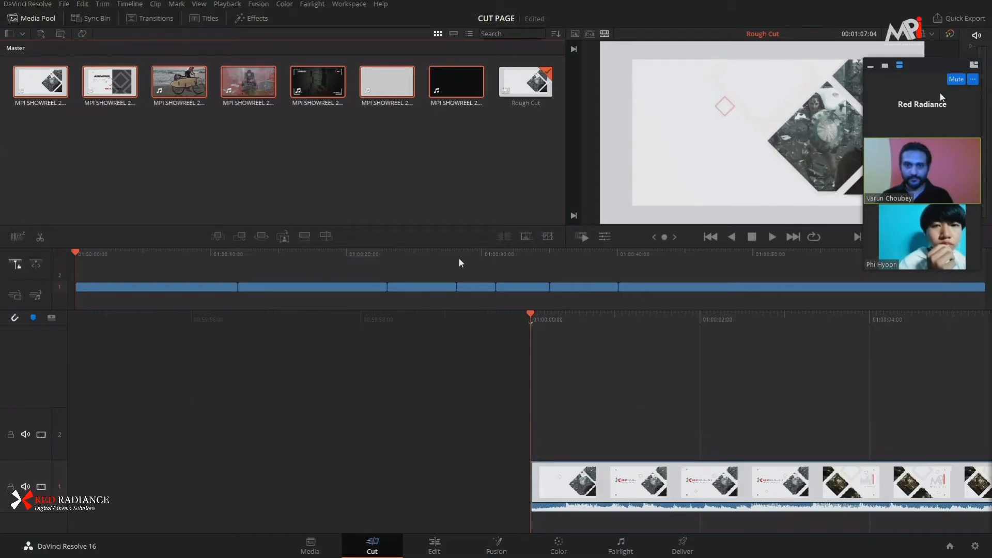
# - Scrub through the Rough Cut timeline and delete all of its clips
pyautogui.moveTo(446, 253); pyautogui.dragTo(891, 282)
pyautogui.click(181, 308)
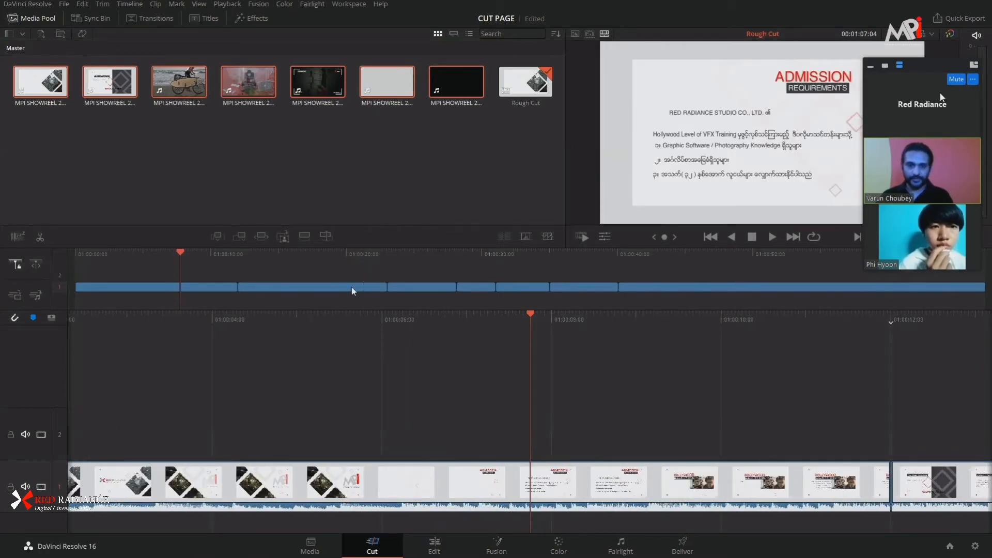
pyautogui.hotkey('ctrl', 'a')
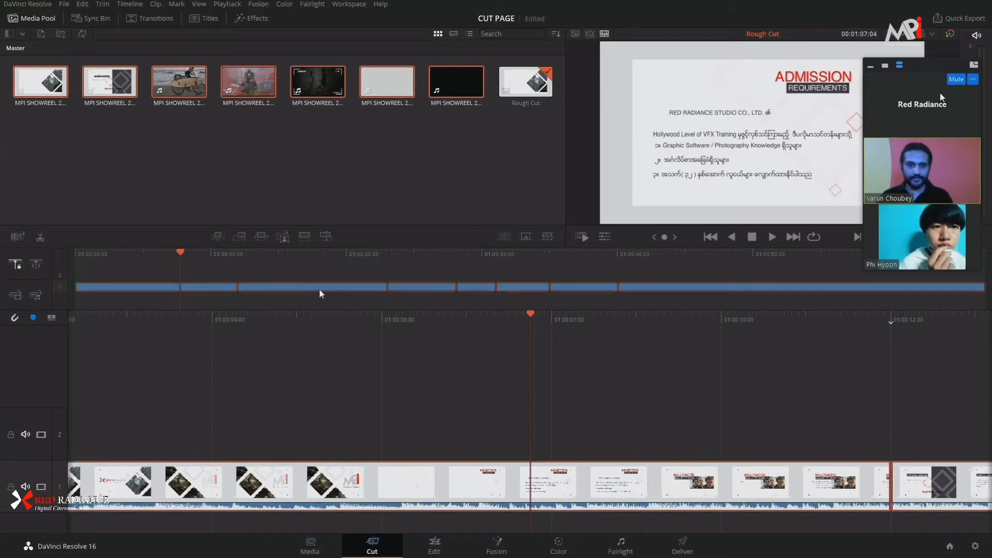
pyautogui.press('Delete')
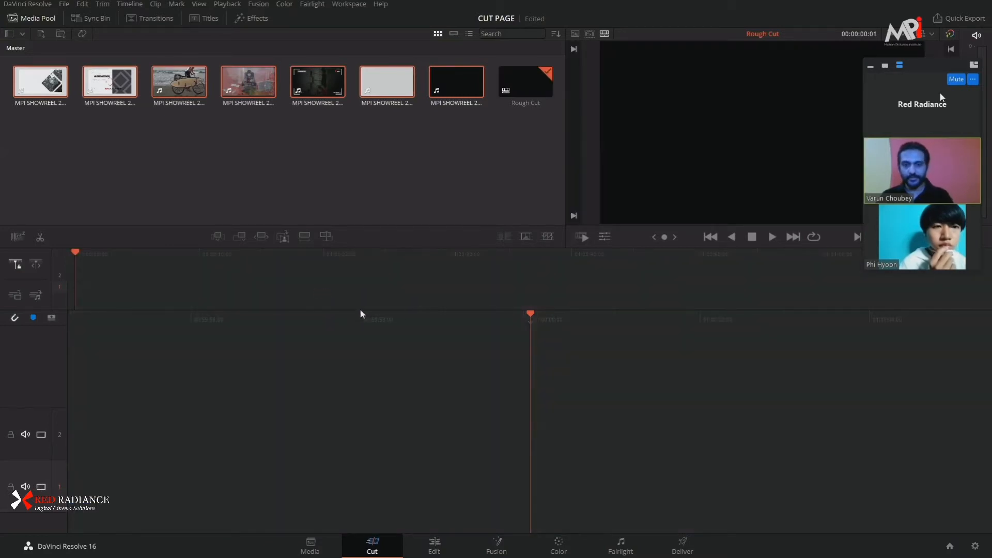
pyautogui.click(524, 82)
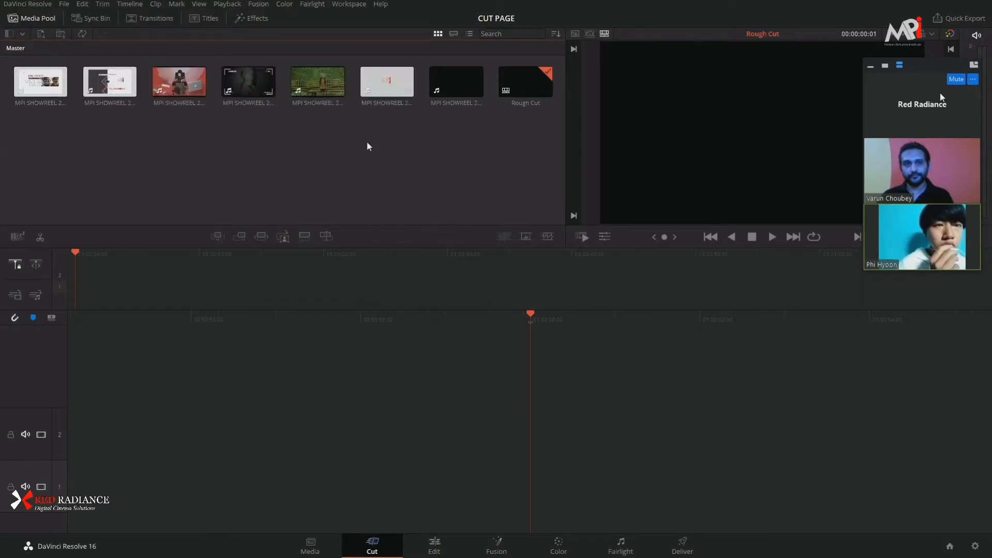
# - Mark in and out points around the logo animation in MPI SHOWREEL 2019 0000003729.mov, about 00:00:03:22 long, and append it to the Rough Cut timeline
pyautogui.click(393, 96)
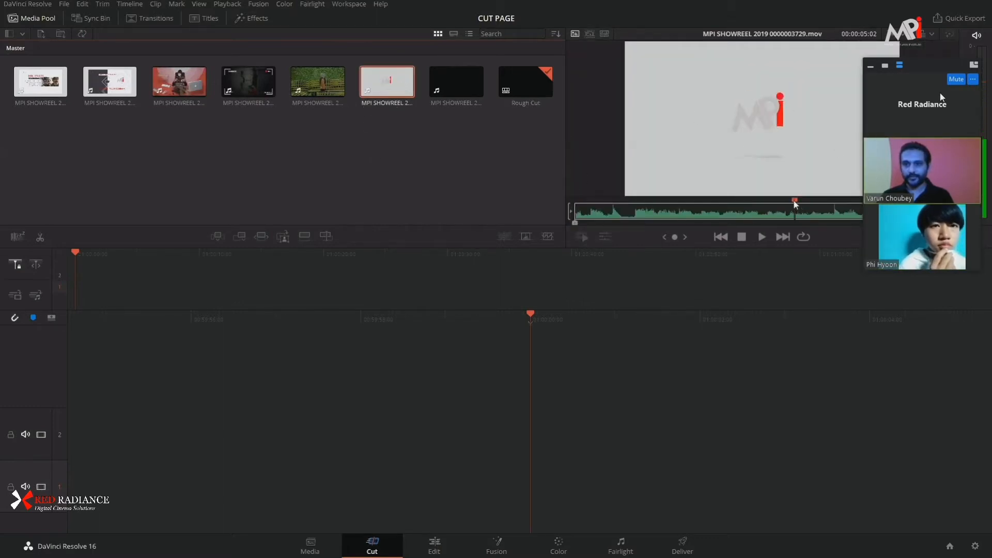
pyautogui.moveTo(795, 201); pyautogui.dragTo(592, 223)
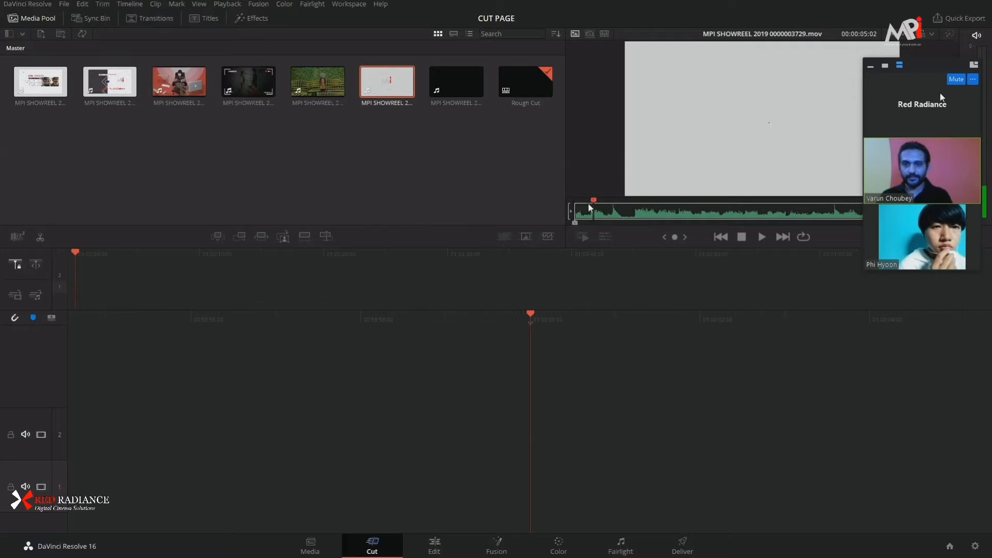
pyautogui.click(591, 203)
pyautogui.press('i')
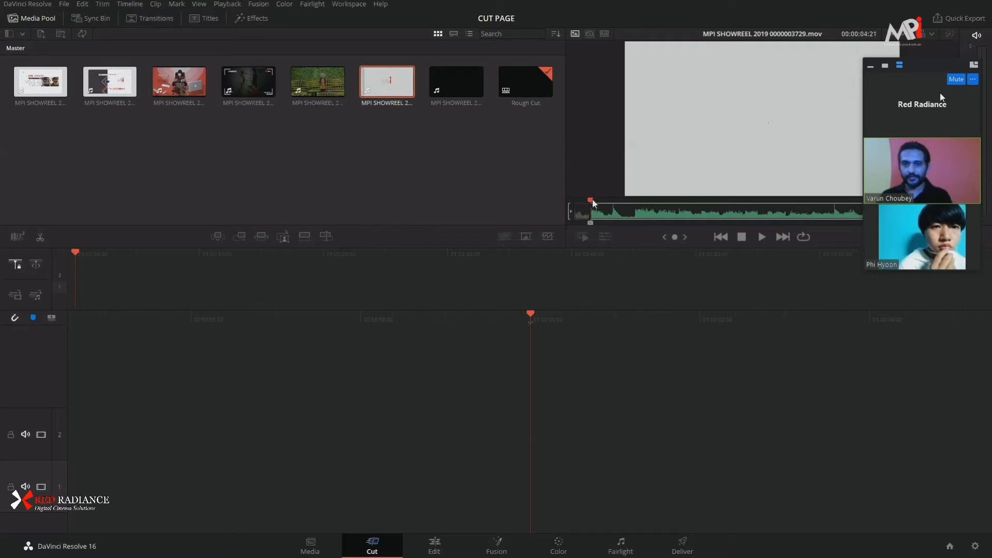
pyautogui.moveTo(593, 202); pyautogui.dragTo(861, 218)
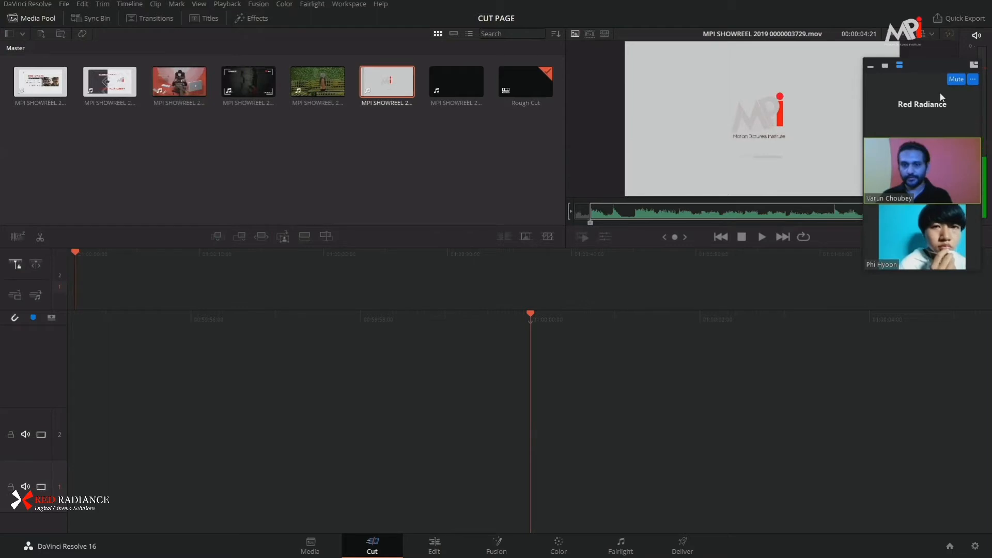
pyautogui.press('o')
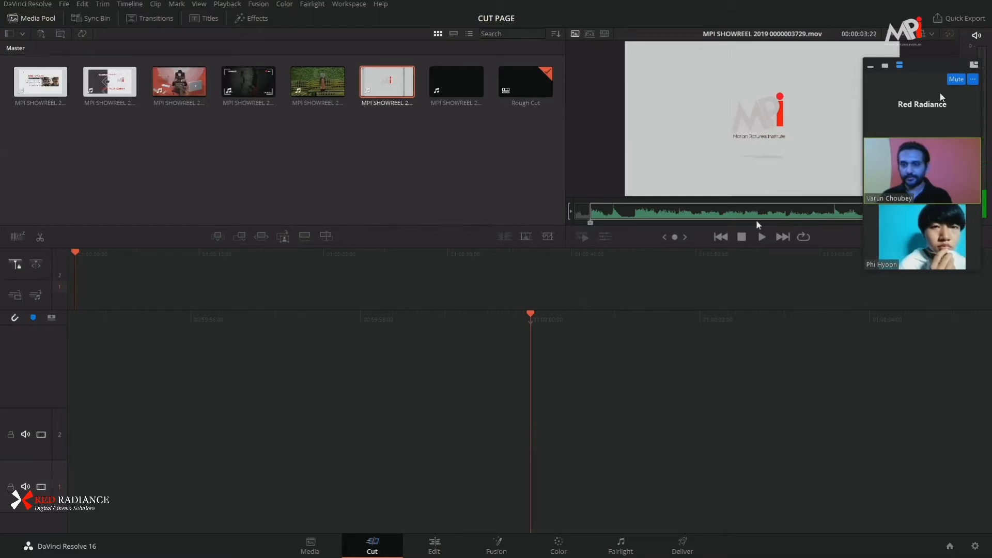
pyautogui.click(240, 237)
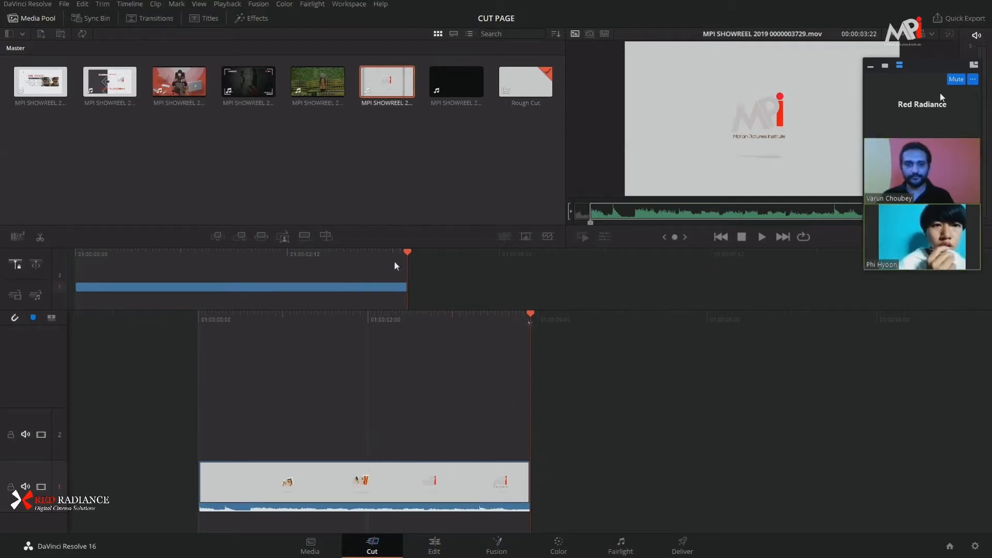
# - Play the Rough Cut timeline from its start and scrub through it in both the overview and detail timelines
pyautogui.moveTo(405, 253); pyautogui.dragTo(11, 293)
pyautogui.press('space')
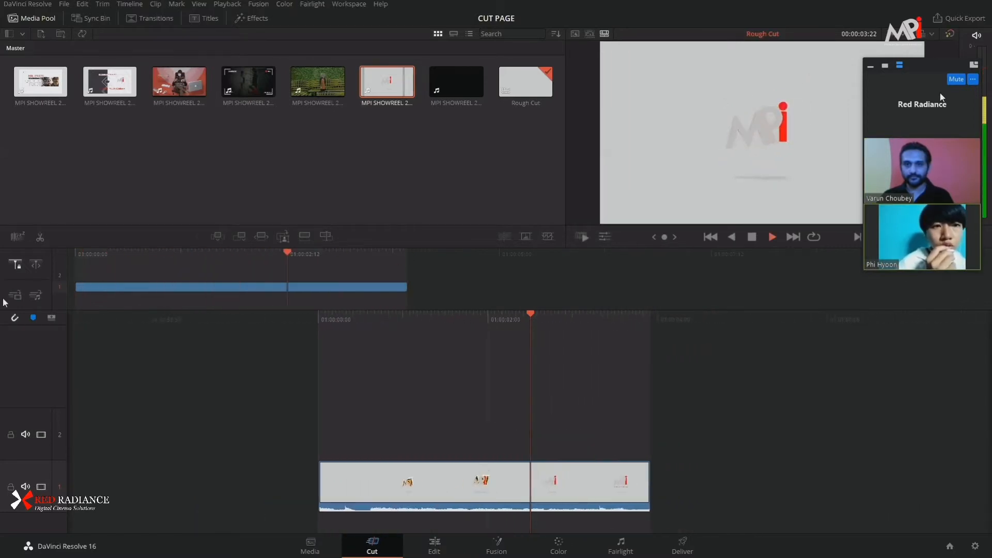
pyautogui.press('space')
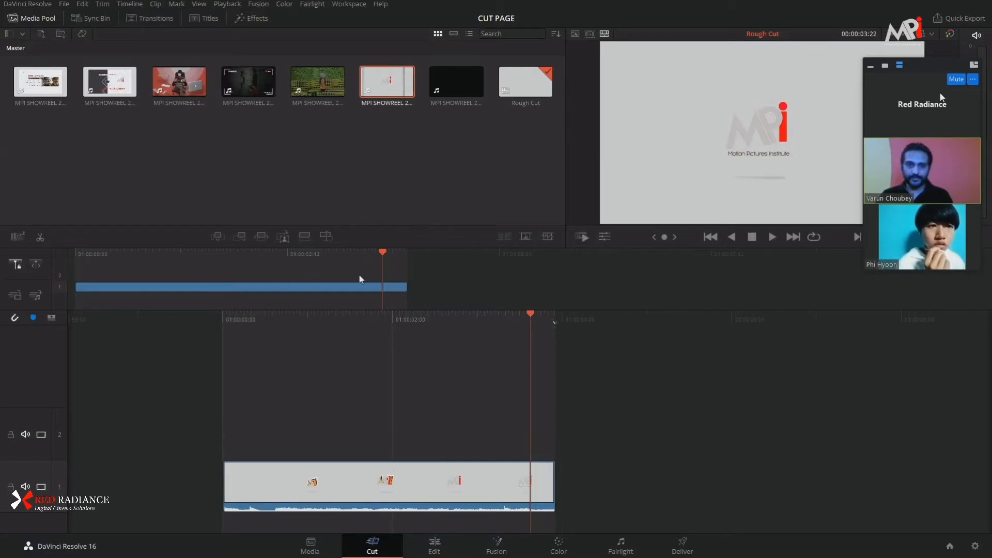
pyautogui.moveTo(532, 315); pyautogui.dragTo(626, 322)
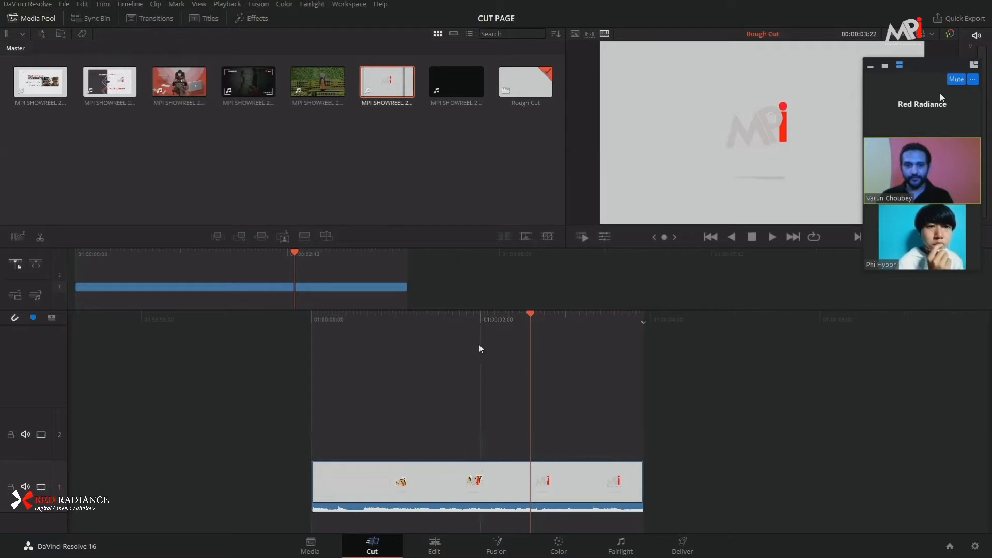
pyautogui.moveTo(294, 250); pyautogui.dragTo(361, 284)
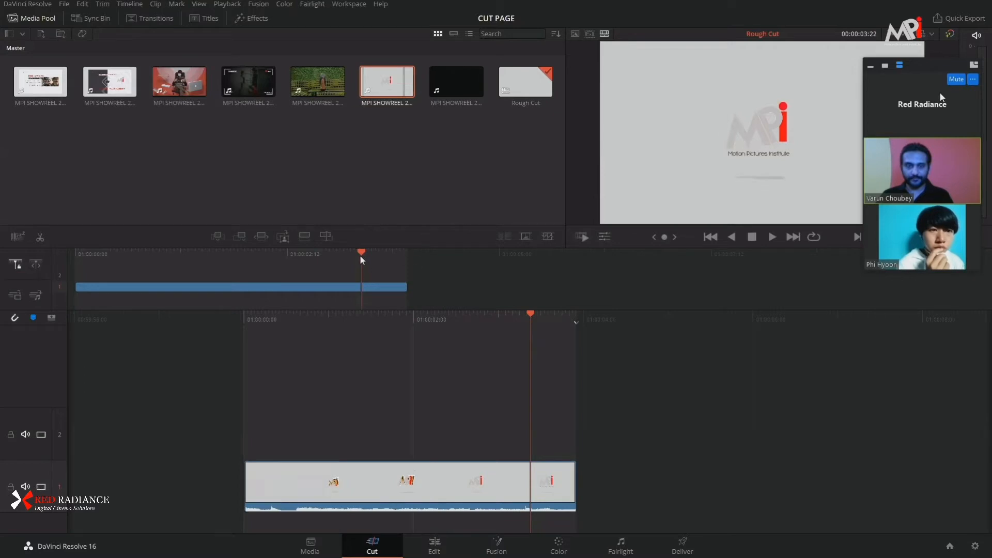
pyautogui.moveTo(360, 256); pyautogui.dragTo(167, 304)
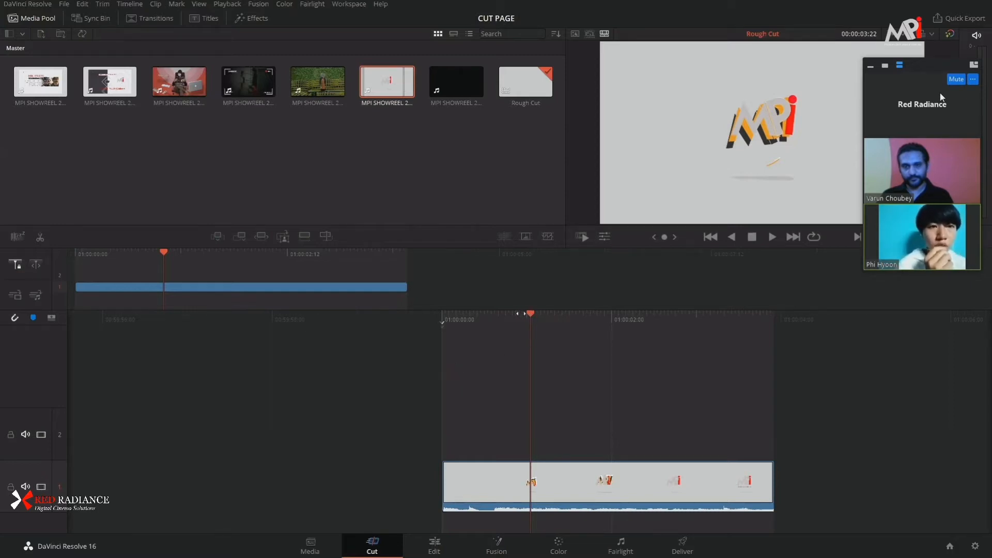
# - Add the first five MPI SHOWREEL clips from the media pool to track 1 of the Rough Cut timeline, directly after the logo clip
pyautogui.moveTo(521, 314); pyautogui.dragTo(468, 385)
pyautogui.moveTo(339, 152); pyautogui.dragTo(28, 83)
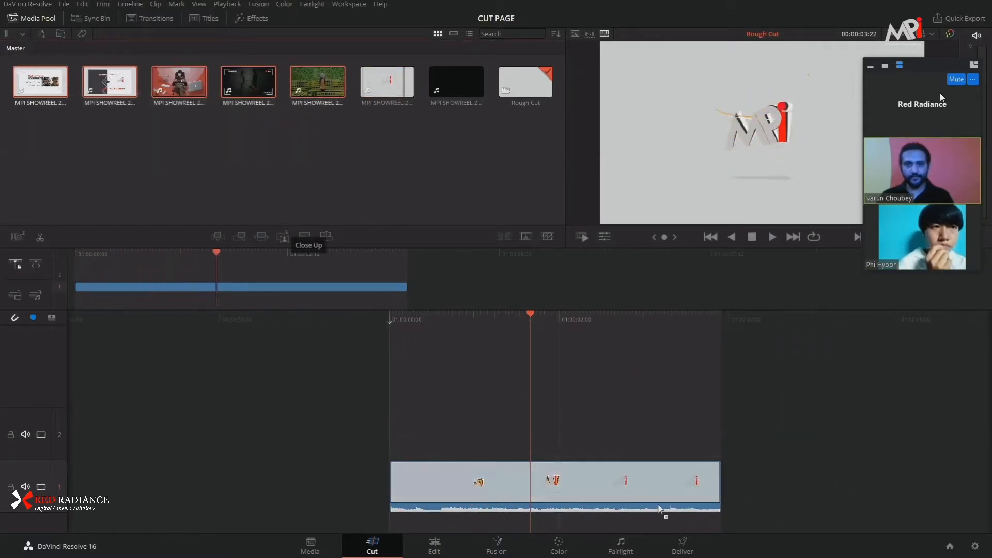
pyautogui.moveTo(659, 509); pyautogui.dragTo(742, 477)
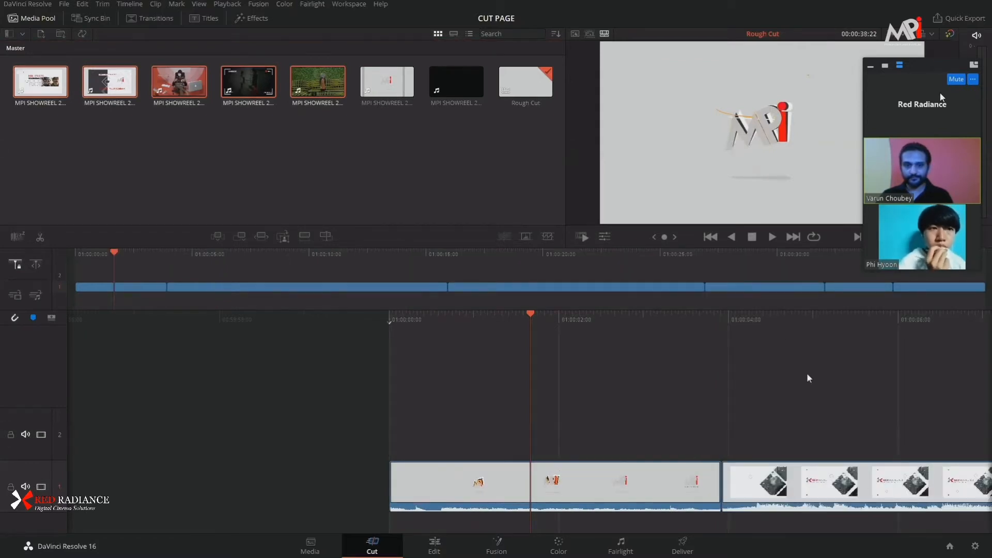
# - Play the Rough Cut timeline across the first cut, and jump to different clips along the whole edit using the overview timeline
pyautogui.press('space')
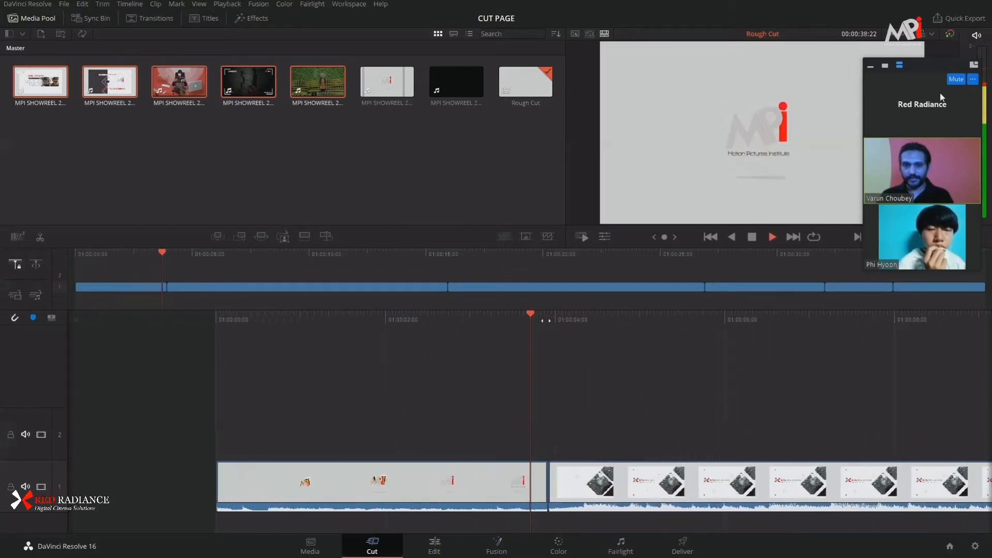
pyautogui.press('space')
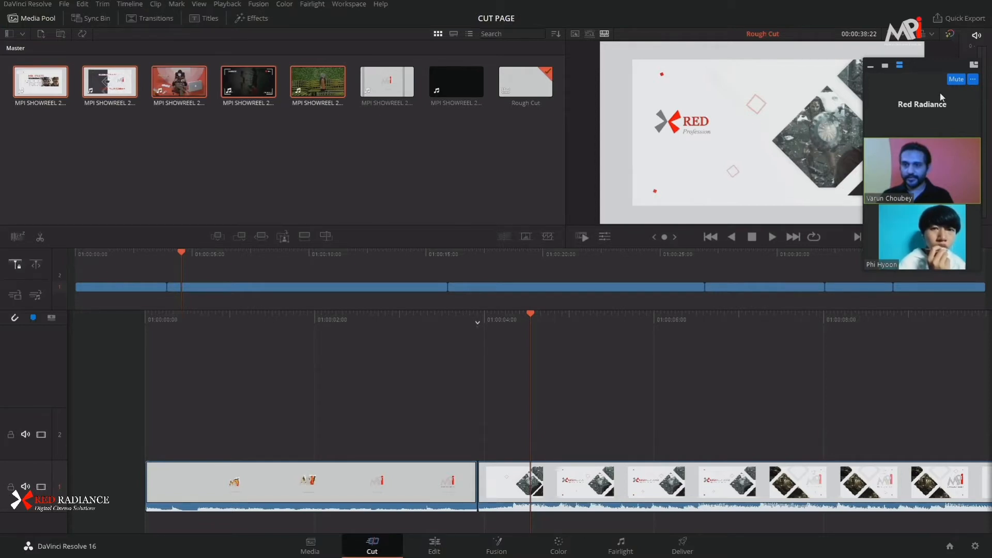
pyautogui.click(940, 254)
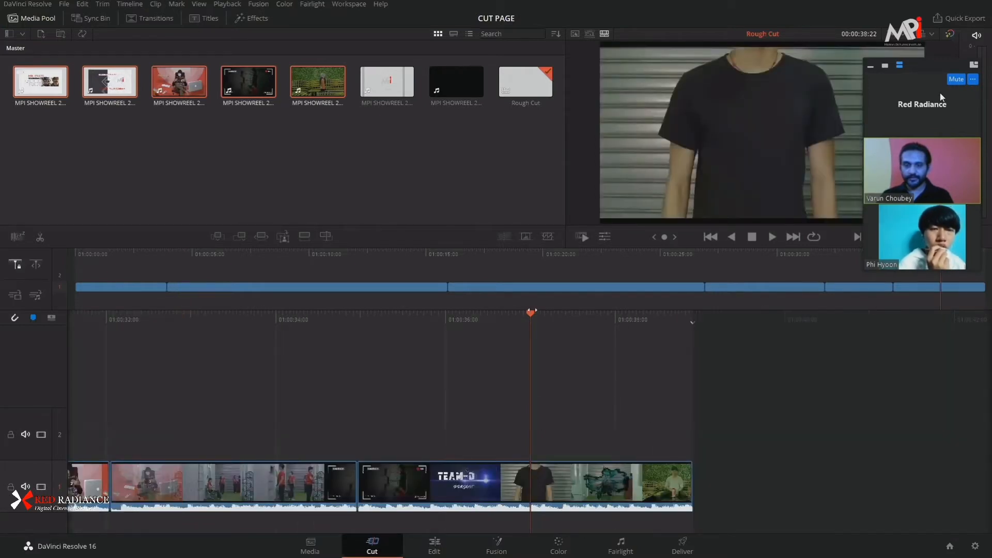
pyautogui.click(773, 253)
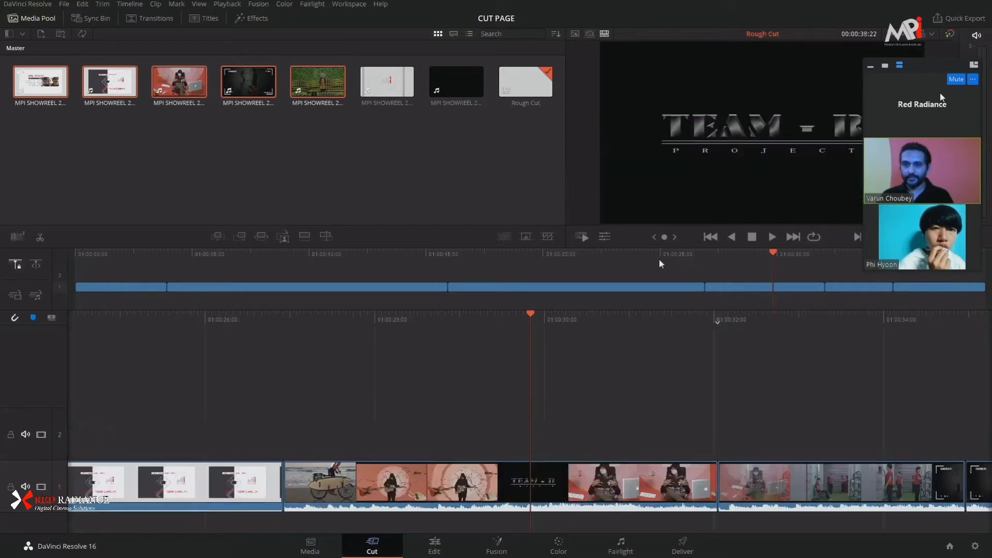
pyautogui.click(672, 252)
pyautogui.click(542, 256)
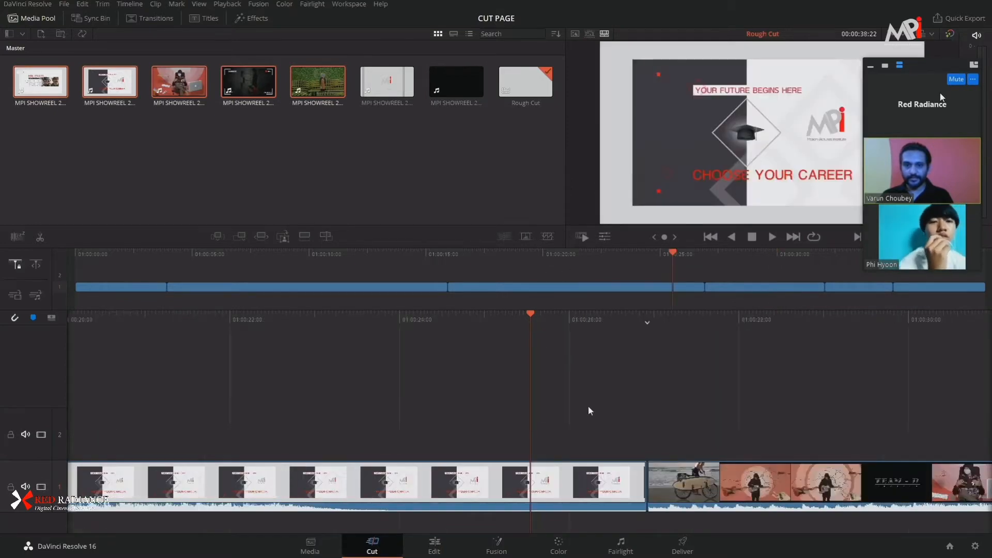
pyautogui.click(424, 253)
pyautogui.click(302, 253)
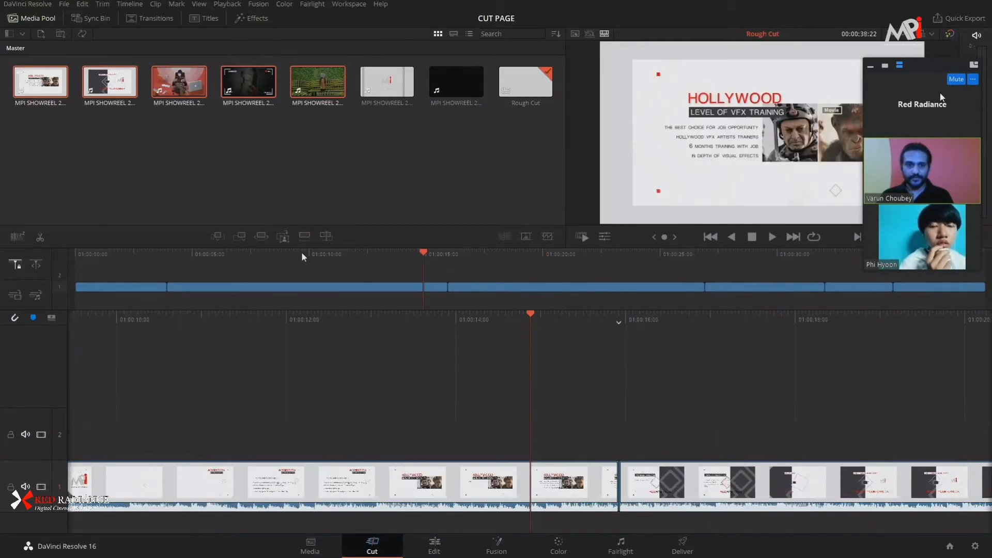
pyautogui.click(200, 253)
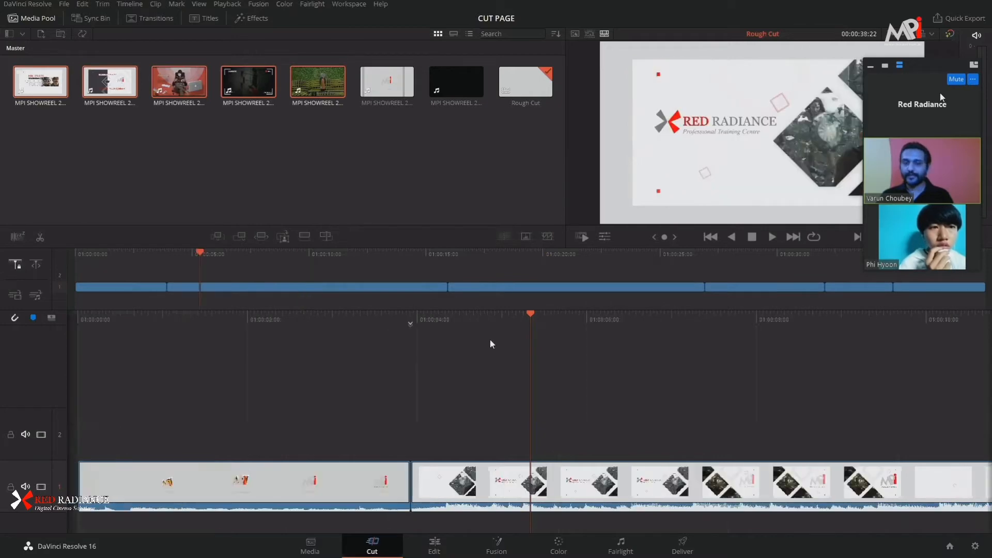
pyautogui.click(680, 253)
pyautogui.click(762, 253)
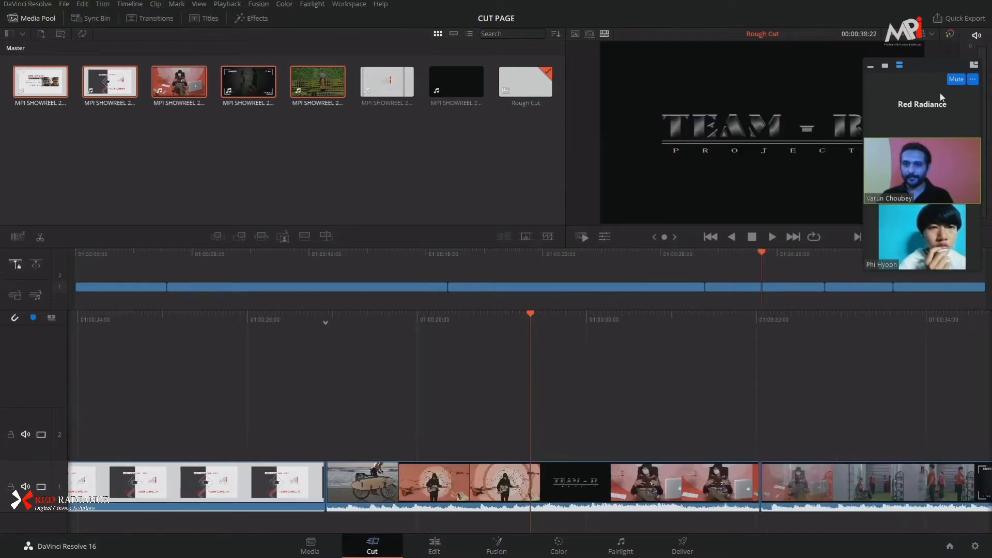
pyautogui.click(866, 285)
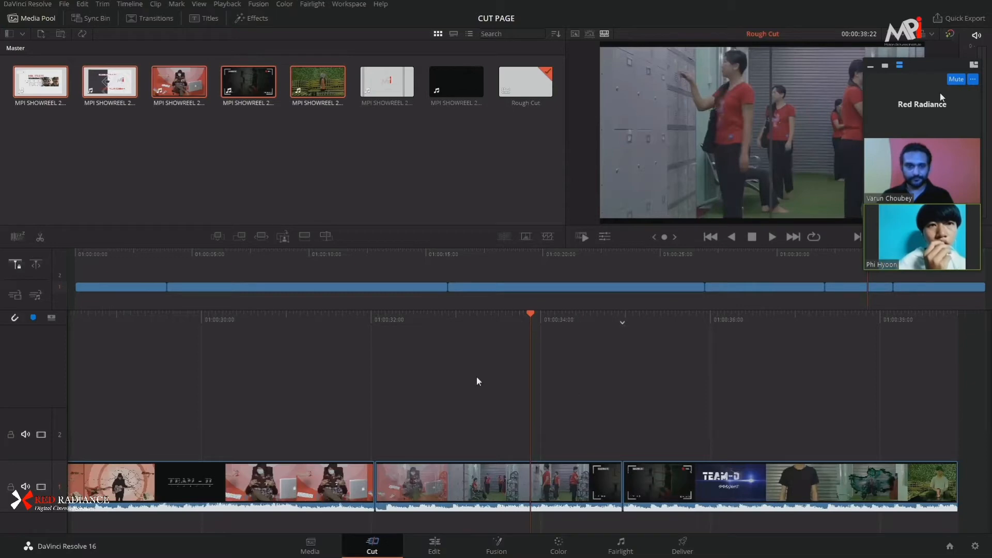
# - Scrub through the added clips in the detail timeline and return the playhead to the logo clip through the overview timeline
pyautogui.moveTo(532, 314); pyautogui.dragTo(574, 321)
pyautogui.moveTo(891, 330); pyautogui.dragTo(852, 356)
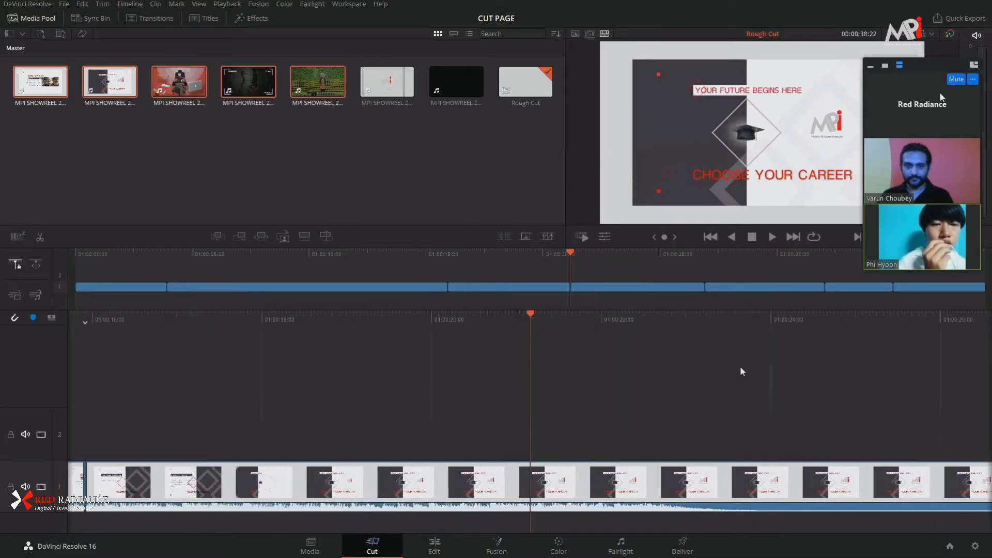
pyautogui.moveTo(532, 318); pyautogui.dragTo(884, 349)
pyautogui.moveTo(538, 324); pyautogui.dragTo(653, 332)
pyautogui.moveTo(123, 257); pyautogui.dragTo(115, 253)
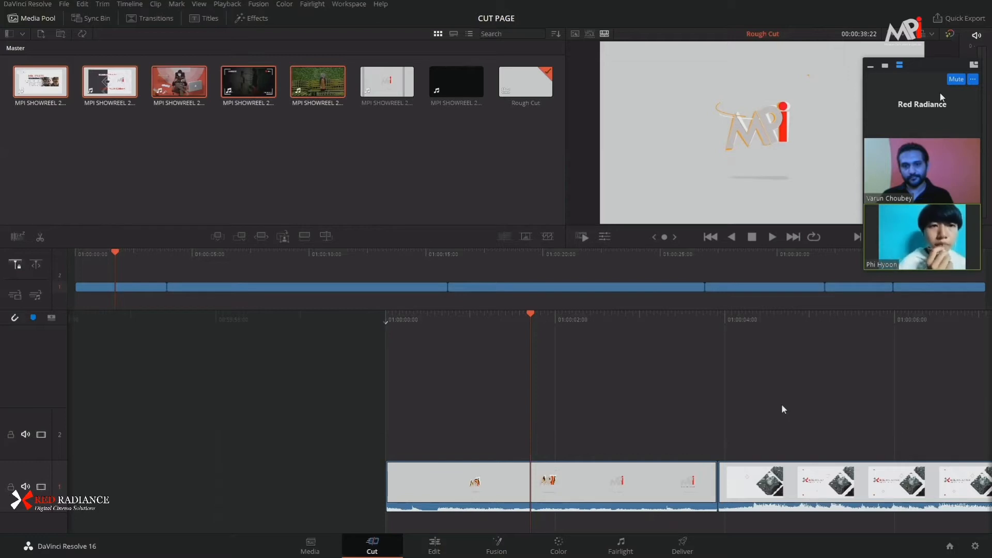
pyautogui.moveTo(116, 252); pyautogui.dragTo(75, 253)
pyautogui.click(100, 269)
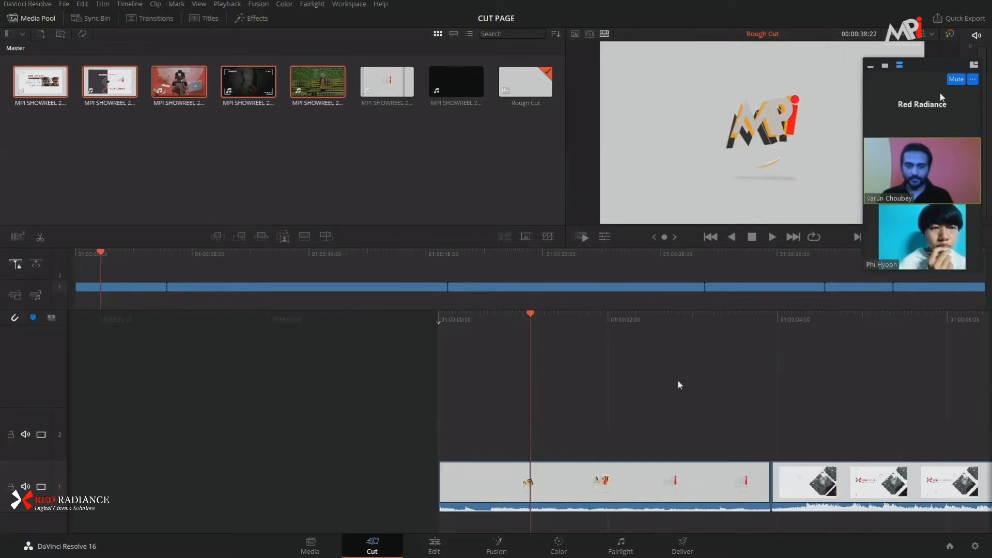
# - Try moving the second clip onto track 2 so it overlaps the end of the logo clip, and undo the move
pyautogui.click(283, 288)
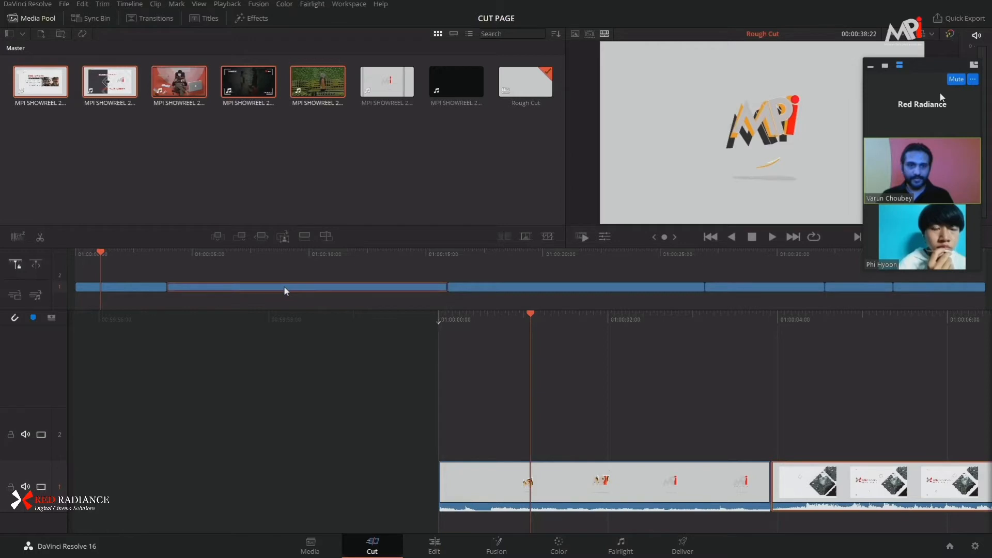
pyautogui.moveTo(284, 288); pyautogui.dragTo(250, 275)
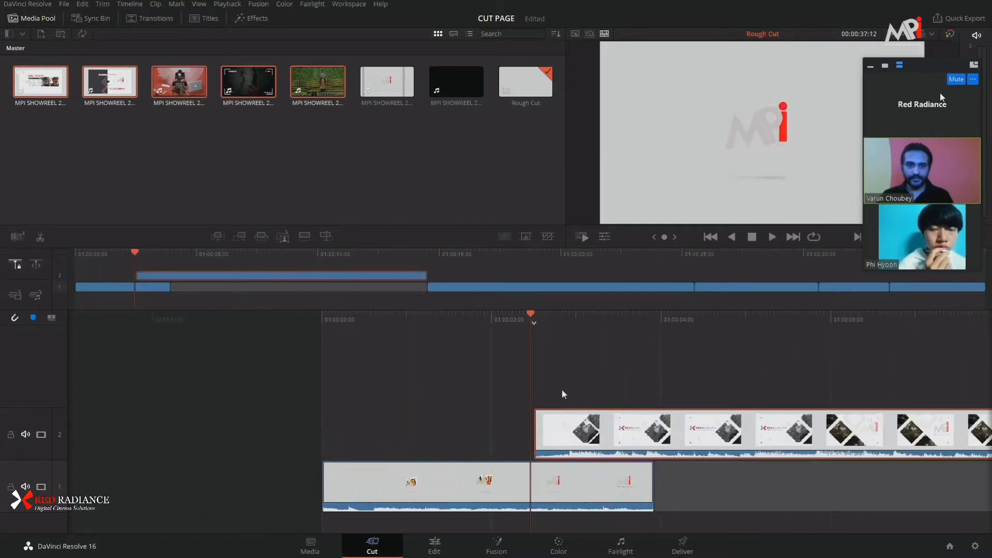
pyautogui.moveTo(532, 316); pyautogui.dragTo(482, 342)
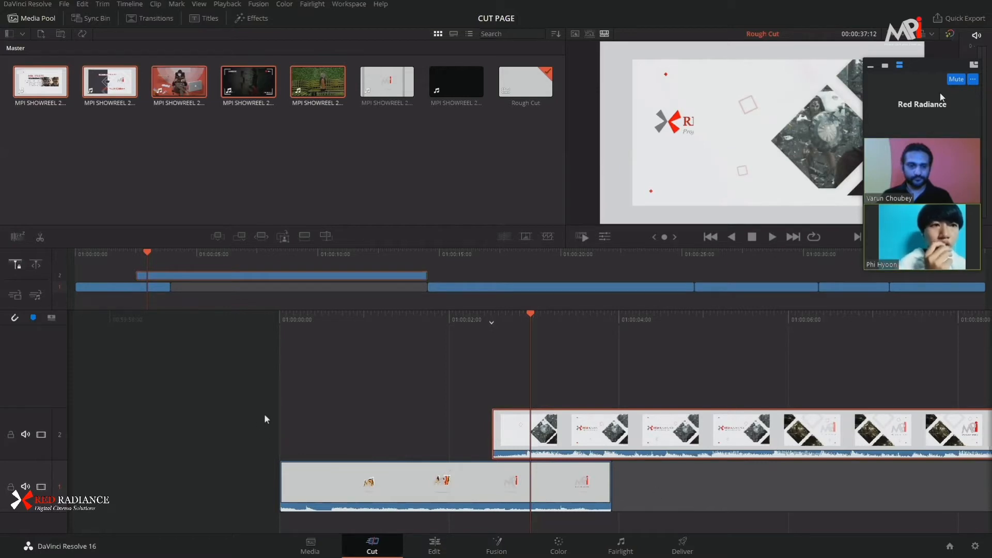
pyautogui.hotkey('ctrl', 'z')
pyautogui.hotkey('ctrl', 'z')
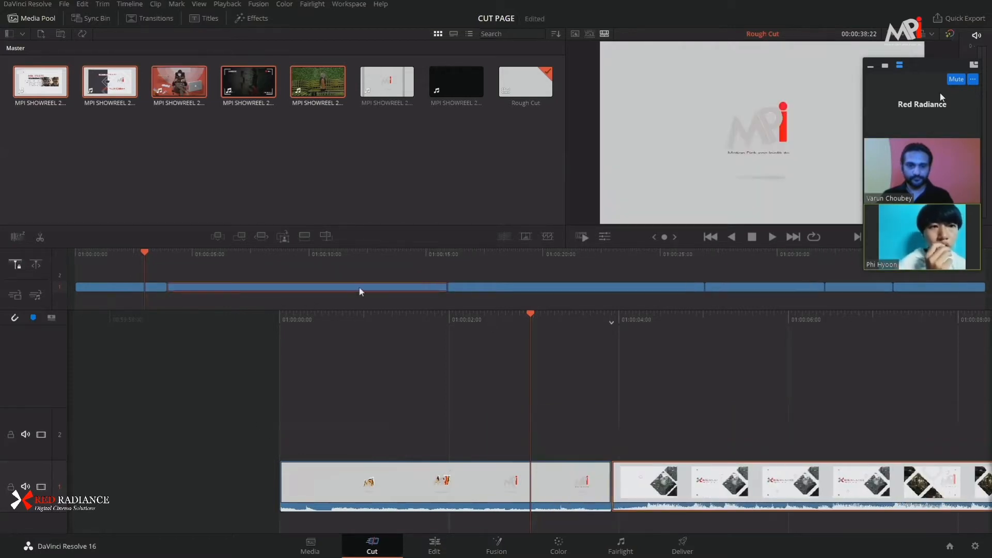
# - Move the second clip up to track 2 in the overview timeline, overlapping the logo clip's end, and play the overlap
pyautogui.moveTo(357, 279); pyautogui.dragTo(318, 270)
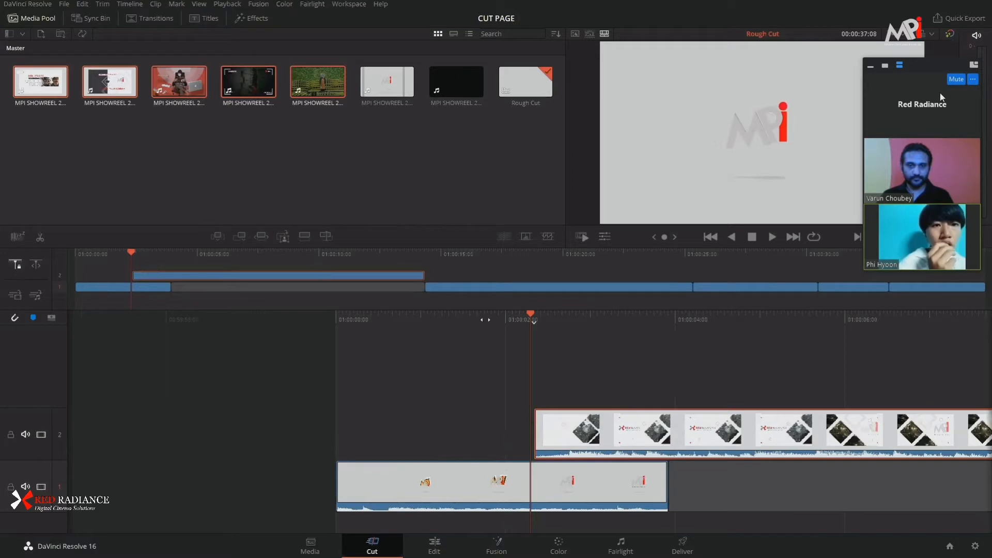
pyautogui.moveTo(113, 252); pyautogui.dragTo(93, 252)
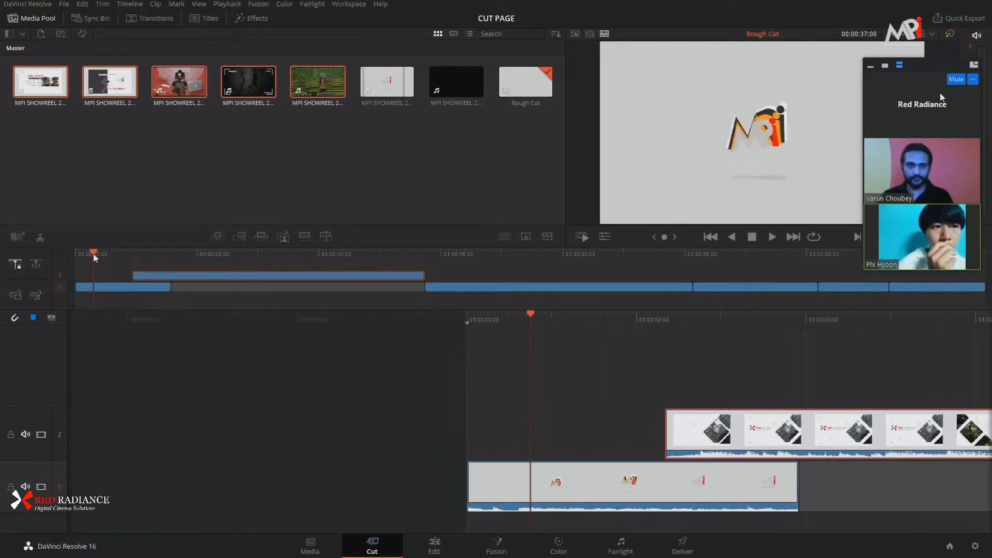
pyautogui.press('space')
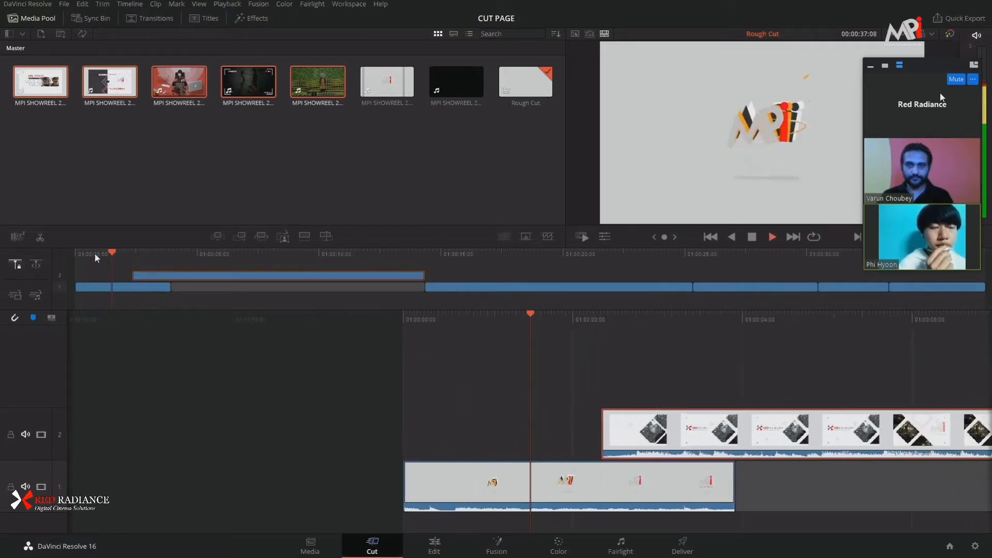
pyautogui.press('space')
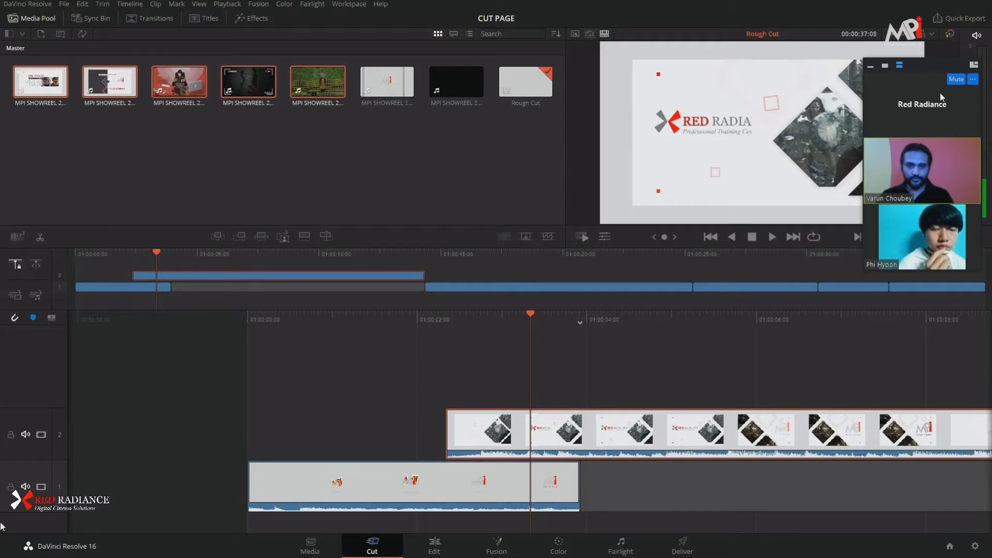
# - Compare the layered Rough Cut timeline between the Edit and Cut pages, scrubbing through it on the Edit page and finishing on the Cut page
pyautogui.click(435, 546)
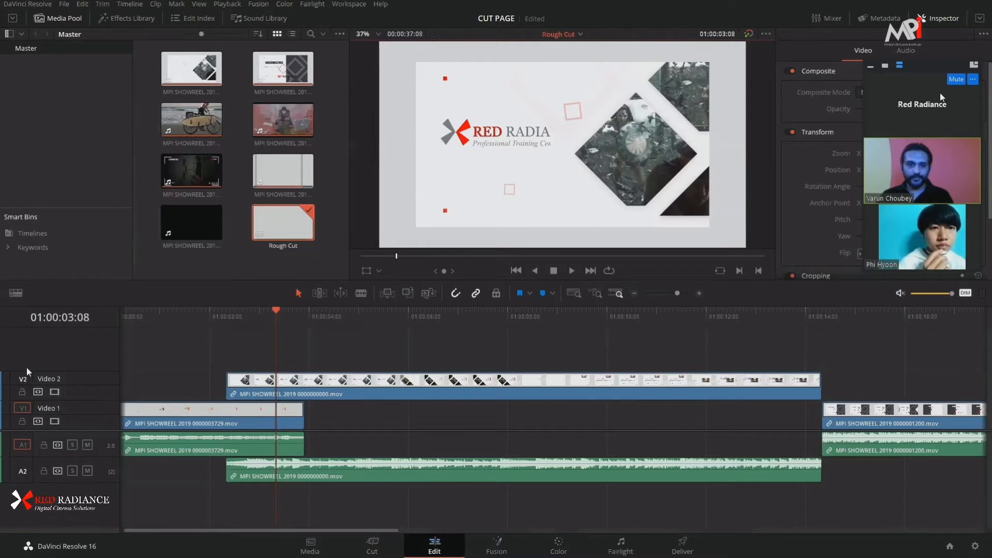
pyautogui.scroll(-6, 625, 430)
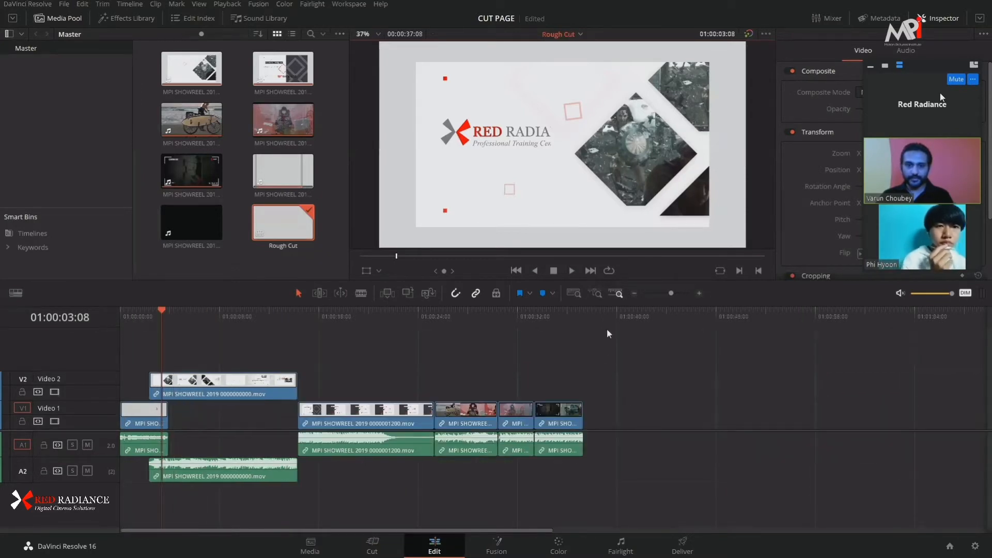
pyautogui.moveTo(609, 318); pyautogui.dragTo(226, 370)
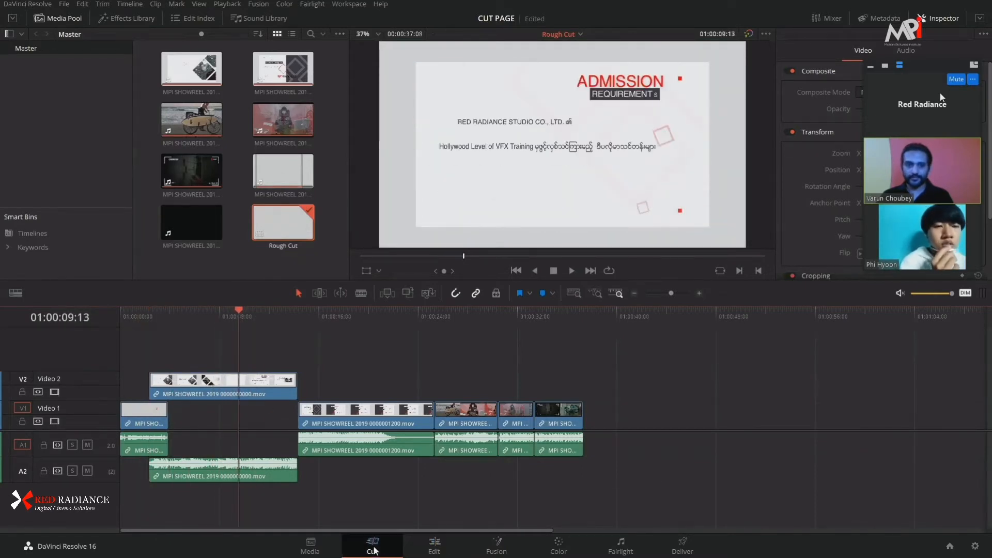
pyautogui.click(372, 544)
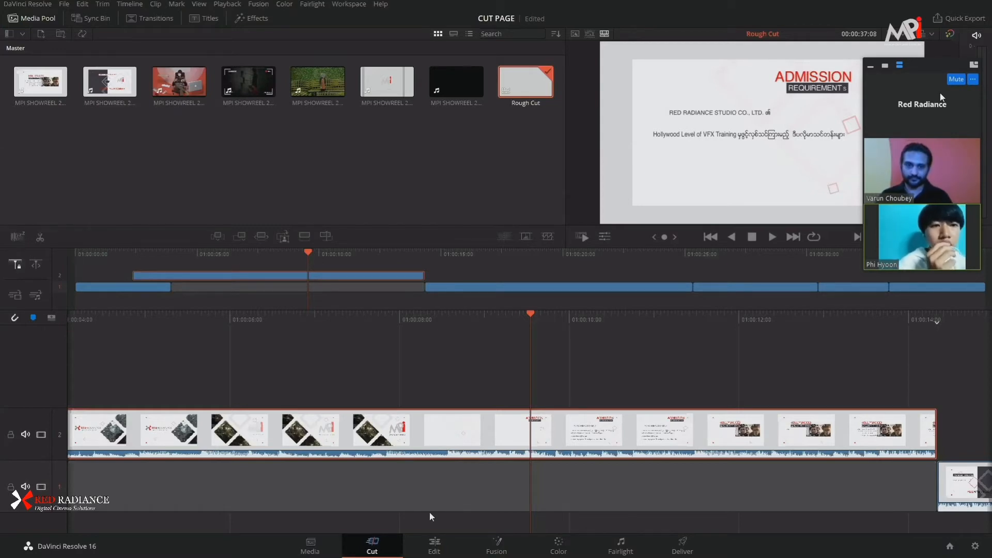
pyautogui.click(434, 546)
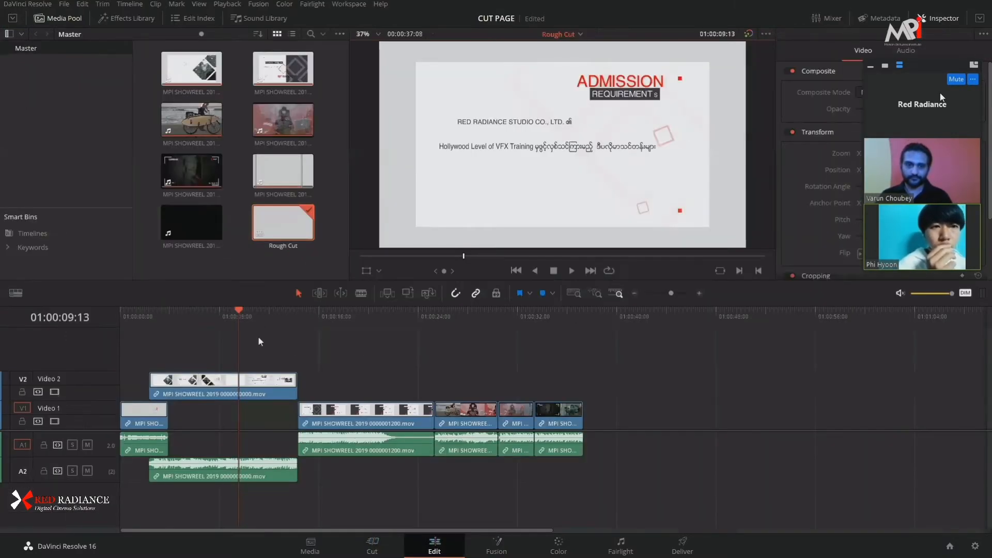
pyautogui.click(372, 546)
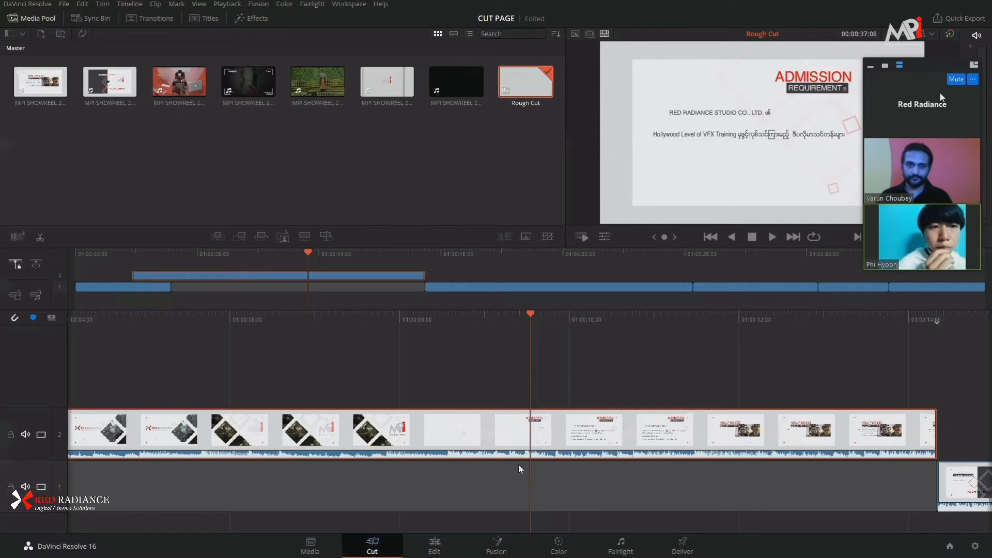
# - Switch the viewer to Source Clip mode and scrub through MPI SHOWREEL 2019 0000002464.mov
pyautogui.click(558, 170)
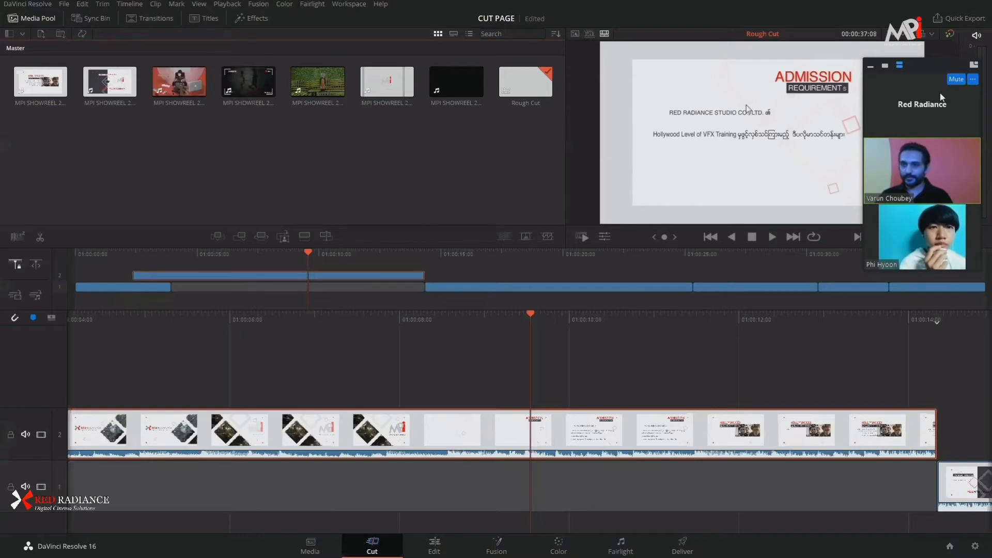
pyautogui.click(575, 35)
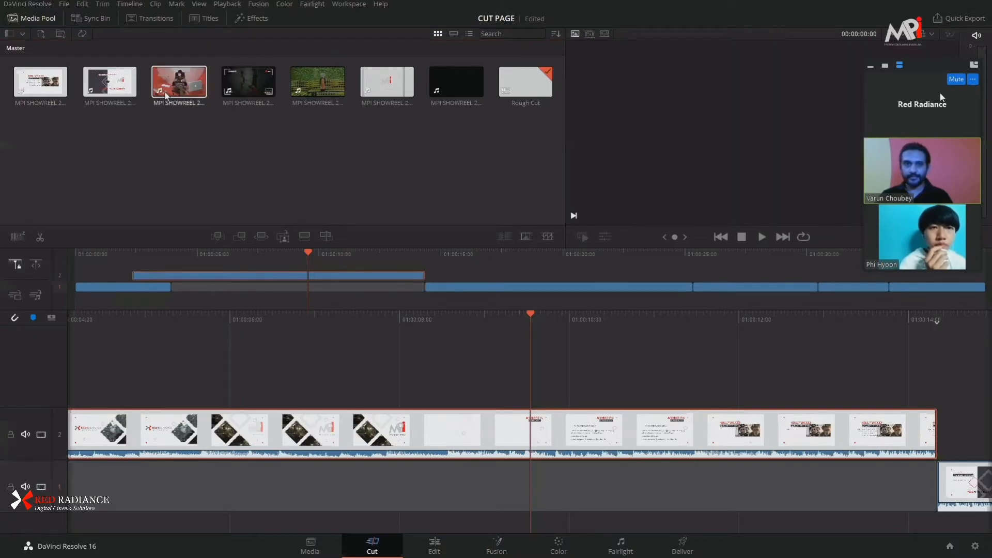
pyautogui.click(179, 81)
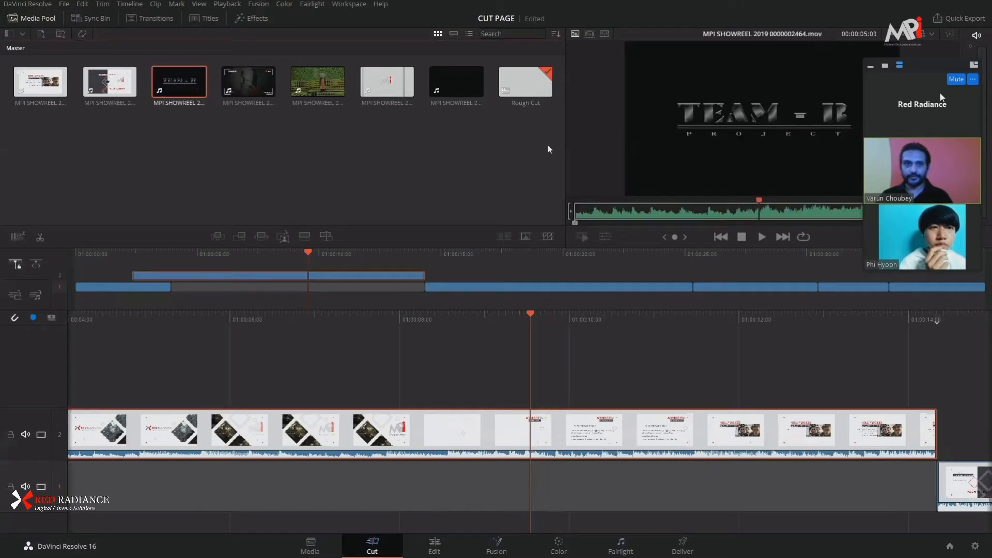
pyautogui.moveTo(759, 216); pyautogui.dragTo(674, 213)
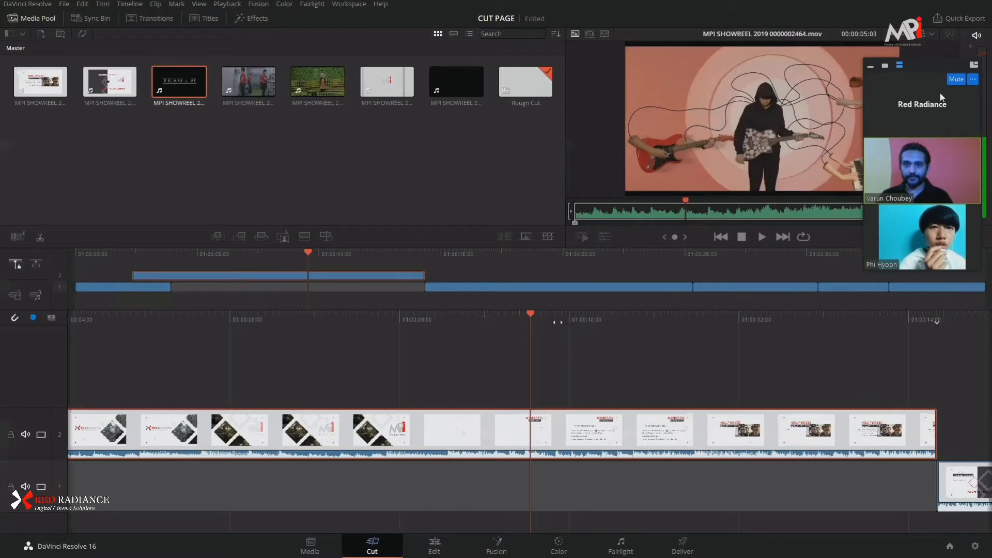
# - Bring the Rough Cut timeline back into the viewer by scrubbing it, and compare the Timeline and Source Clip viewer modes
pyautogui.moveTo(558, 323)
pyautogui.mouseDown()
pyautogui.moveTo(598, 326)
pyautogui.moveTo(549, 327)
pyautogui.moveTo(598, 309)
pyautogui.moveTo(568, 340)
pyautogui.mouseUp()
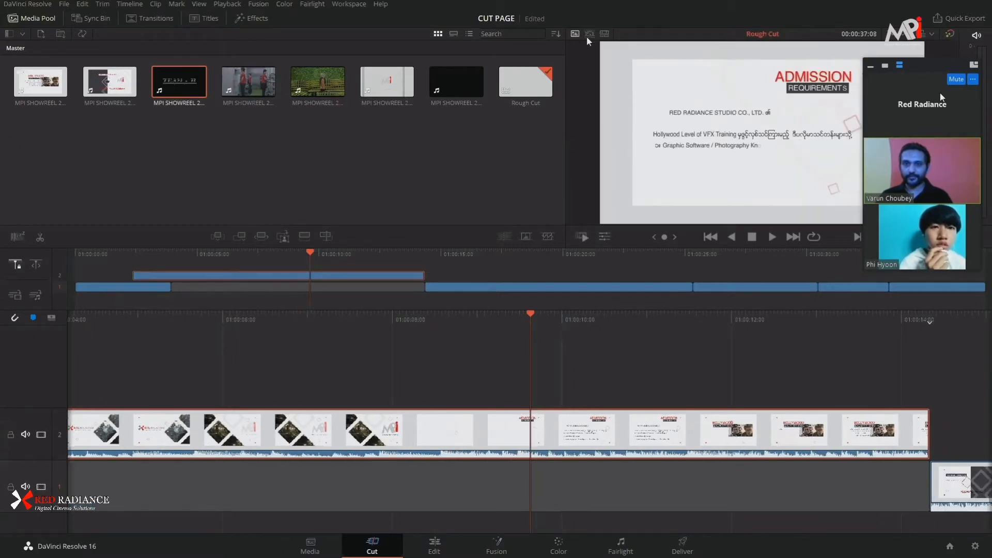
pyautogui.click(605, 35)
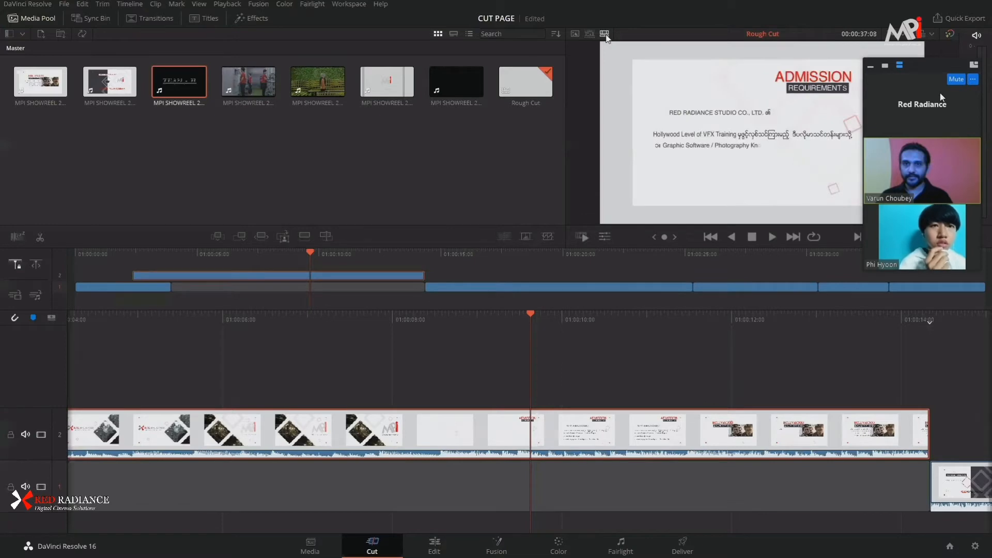
pyautogui.click(575, 34)
pyautogui.click(575, 35)
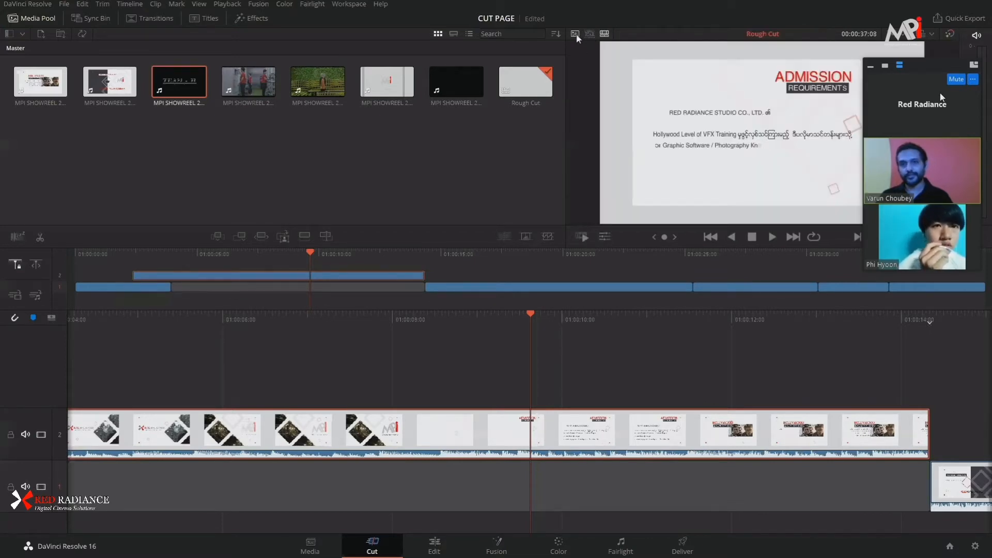
# - Switch the viewer to Source Clip mode and back to Timeline mode, and scrub Rough Cut back to about two seconds
pyautogui.click(575, 35)
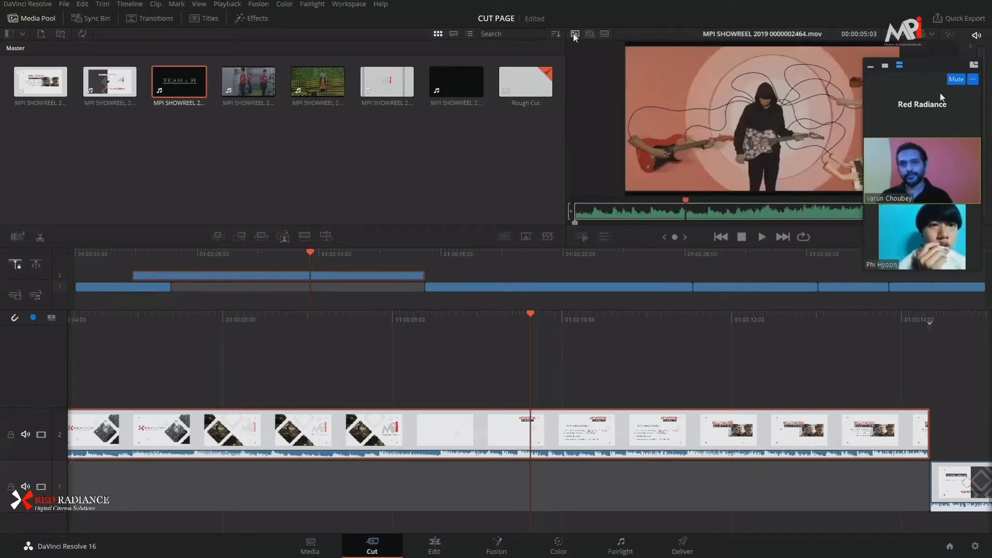
pyautogui.click(605, 35)
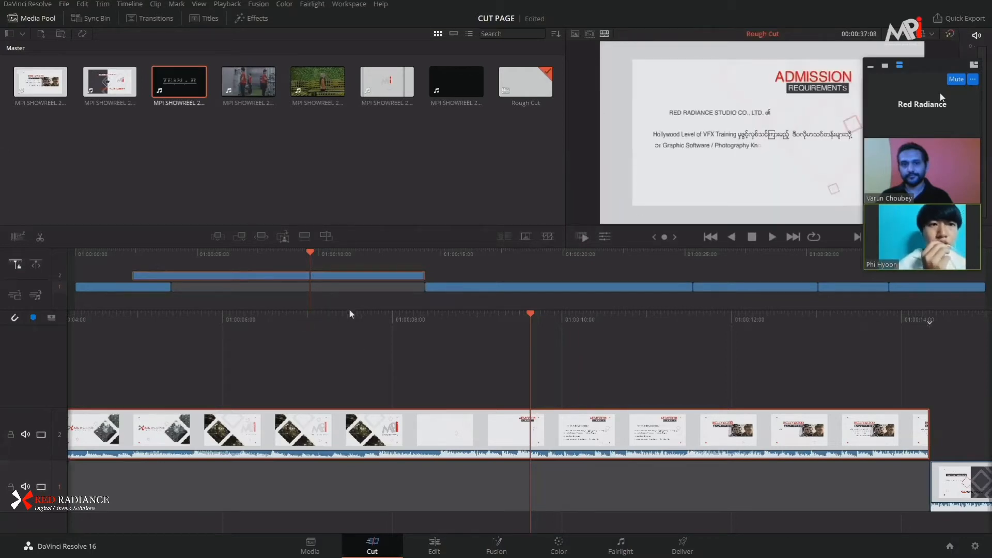
pyautogui.moveTo(352, 314); pyautogui.dragTo(970, 352)
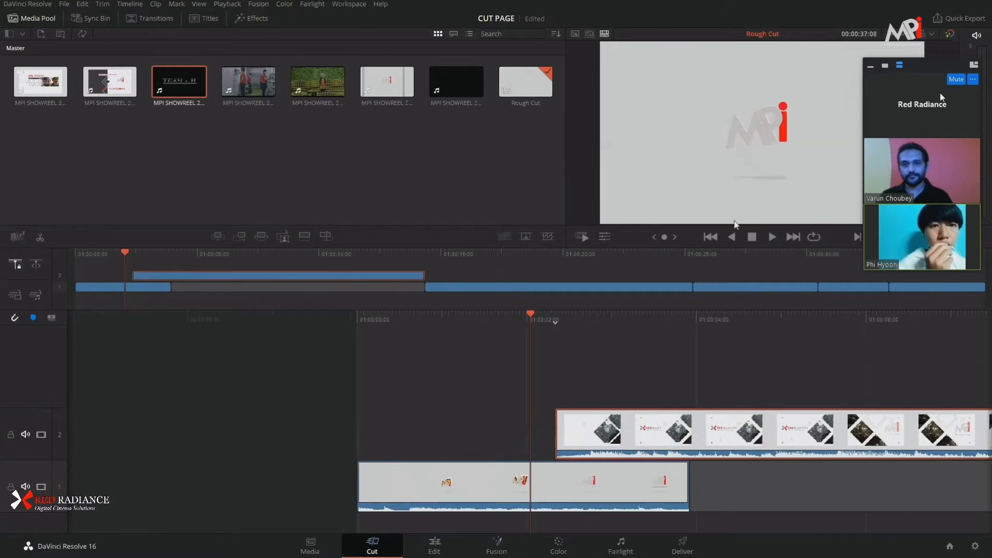
# - Switch the viewer to Source Tape mode and scrub from the first clip to the MPI logo clip
pyautogui.click(590, 35)
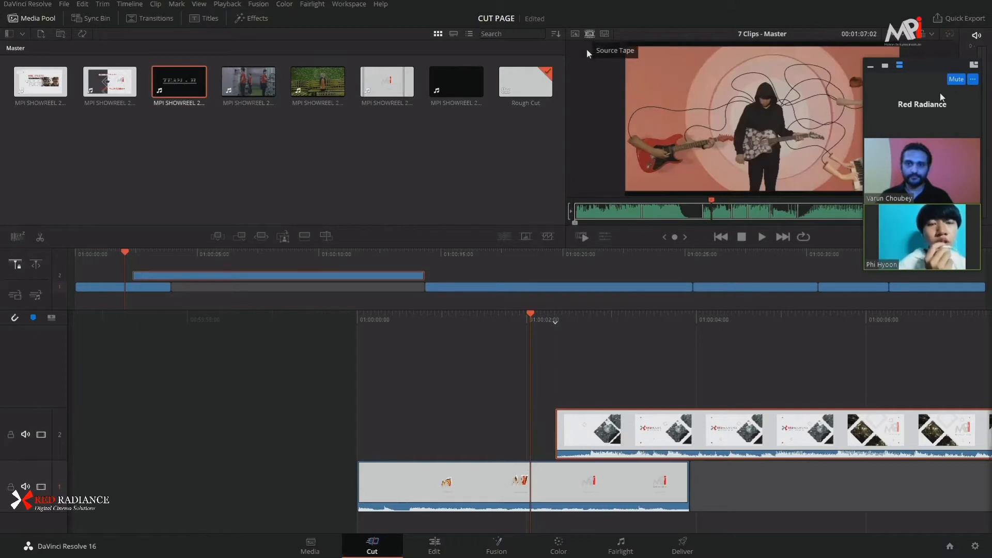
pyautogui.click(590, 213)
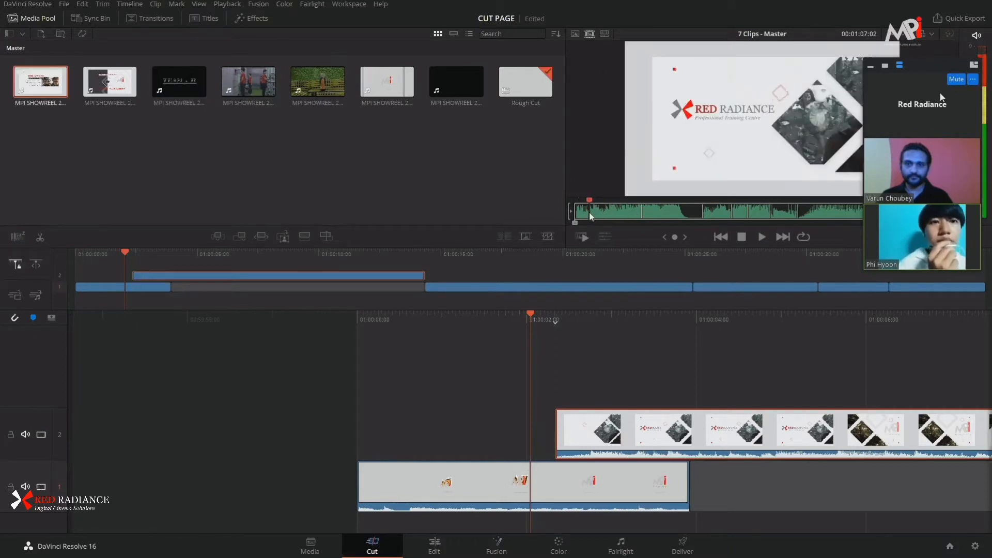
pyautogui.moveTo(586, 215)
pyautogui.mouseDown()
pyautogui.moveTo(575, 220)
pyautogui.moveTo(620, 219)
pyautogui.moveTo(604, 218)
pyautogui.mouseUp()
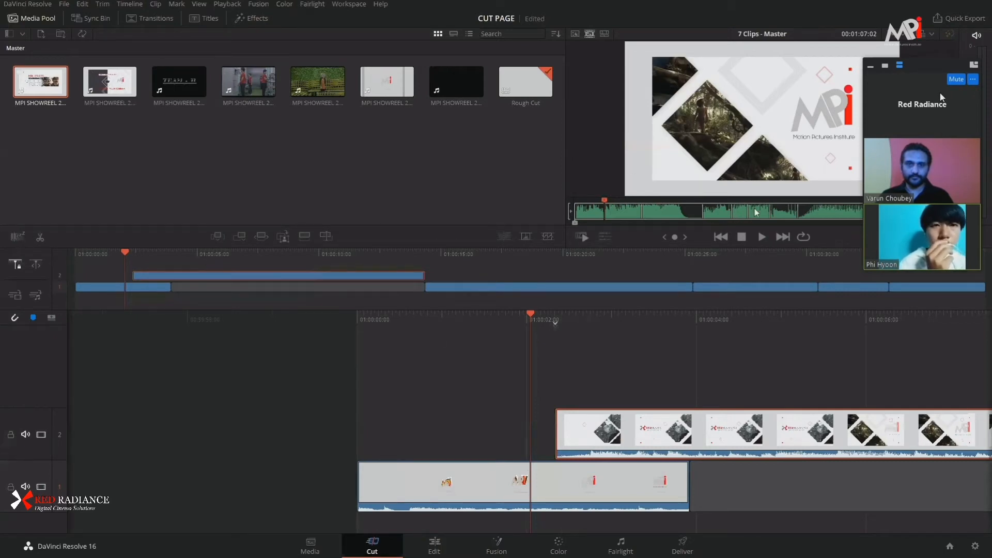
pyautogui.moveTo(825, 214); pyautogui.dragTo(780, 212)
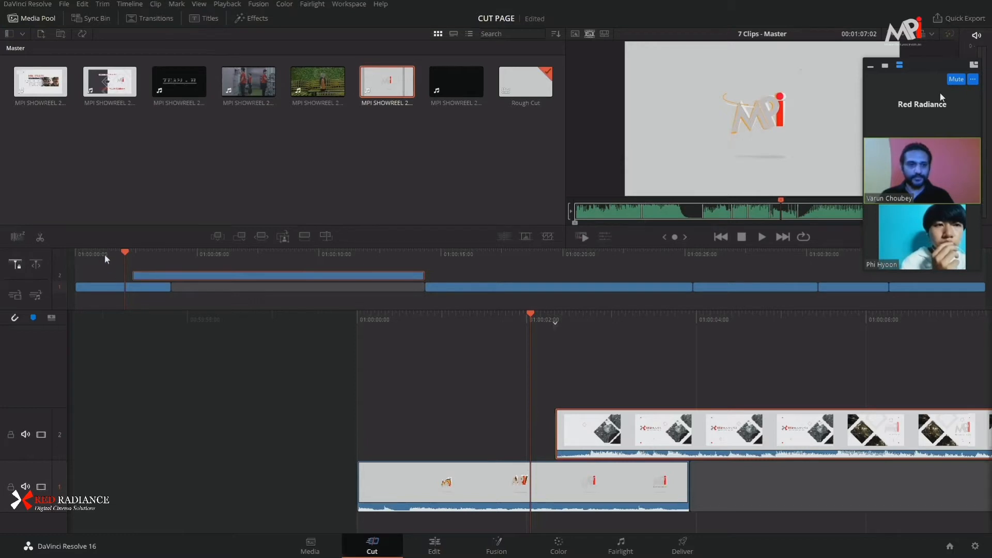
# - Return the viewer to Rough Cut and jump the overview playhead between the opening logo clip and the CHOOSE YOUR CAREER clip
pyautogui.moveTo(104, 254); pyautogui.dragTo(114, 256)
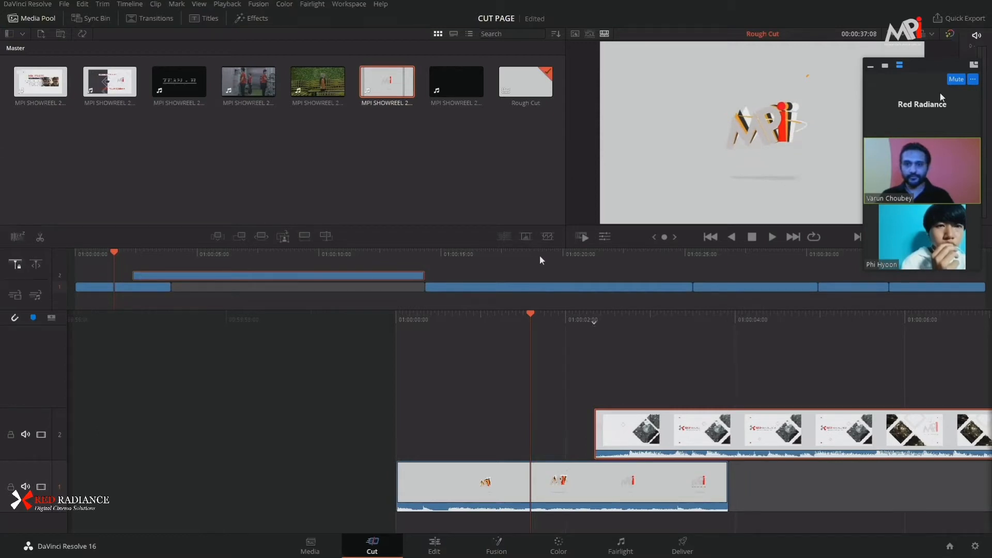
pyautogui.click(565, 253)
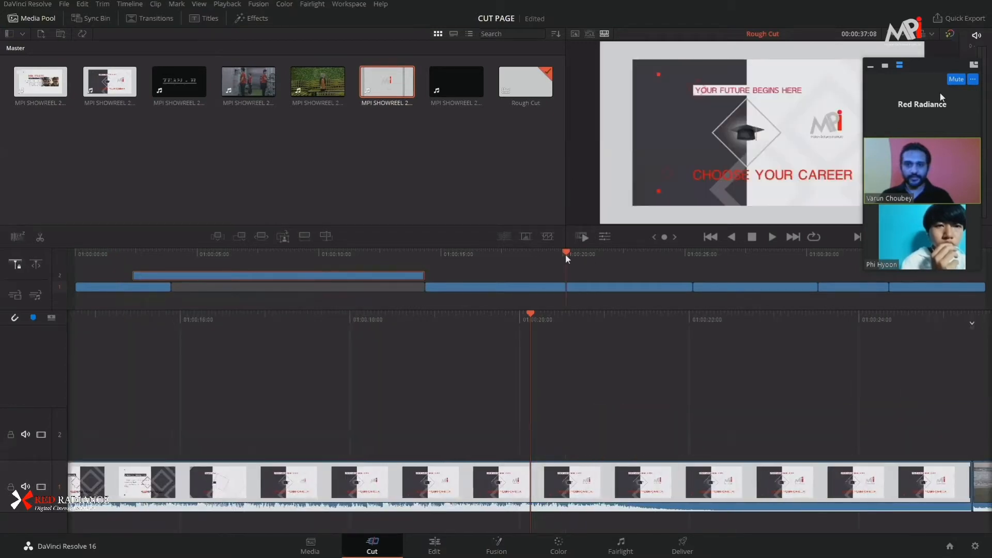
pyautogui.click(111, 253)
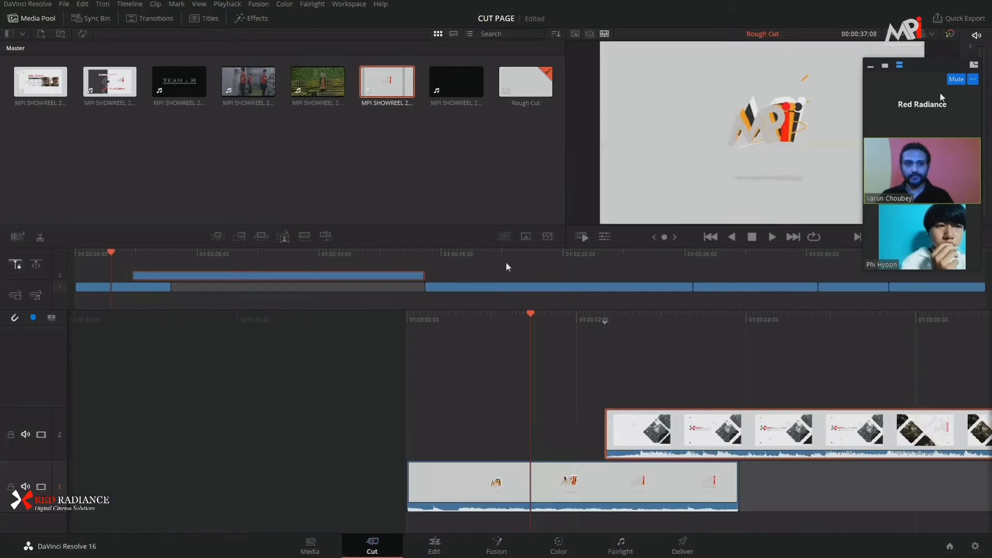
pyautogui.click(549, 254)
pyautogui.moveTo(97, 250); pyautogui.dragTo(507, 291)
pyautogui.click(104, 252)
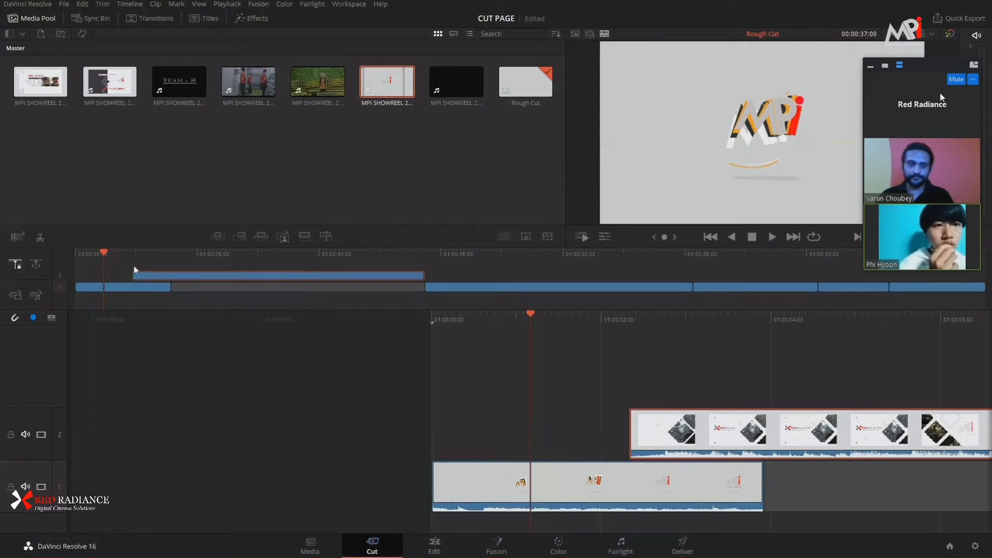
pyautogui.click(167, 273)
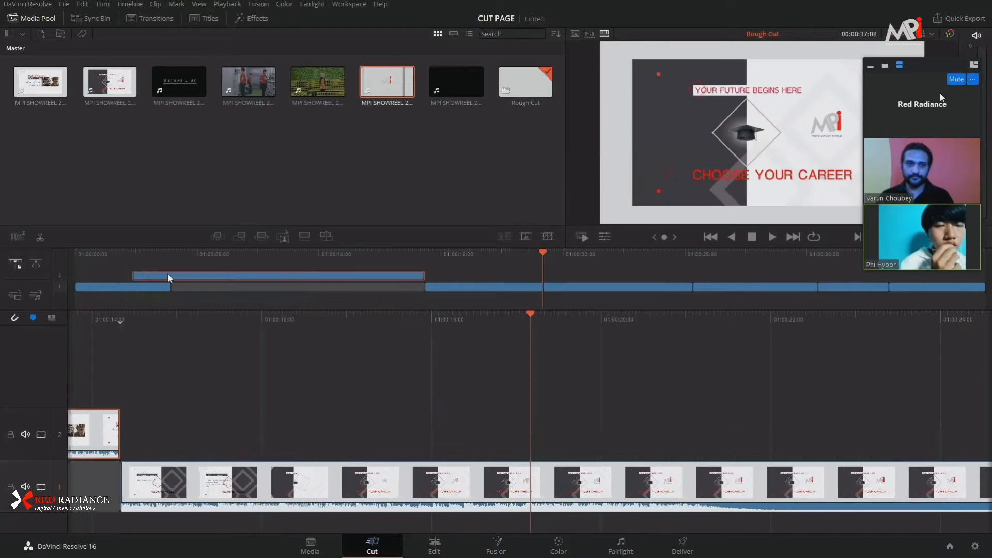
pyautogui.click(116, 253)
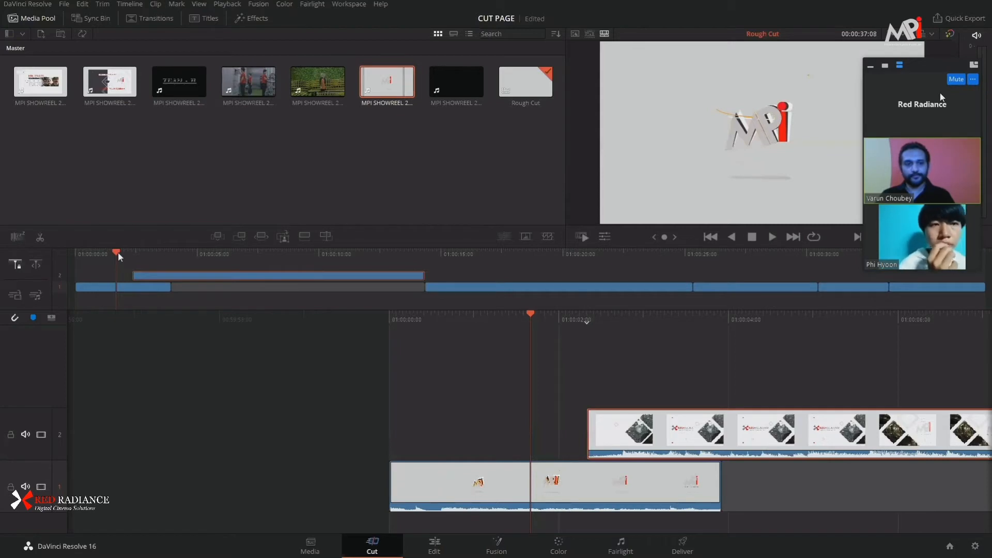
pyautogui.moveTo(117, 252); pyautogui.dragTo(111, 255)
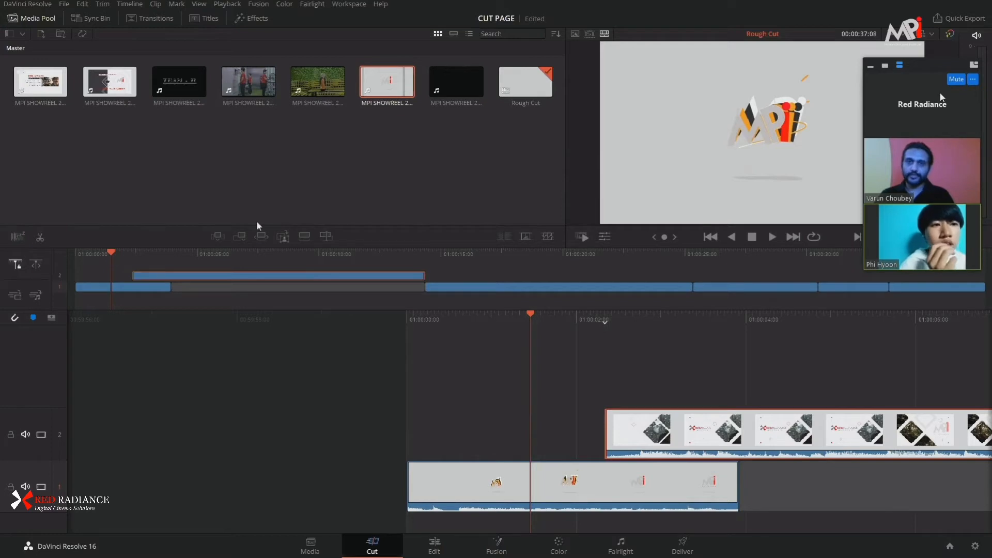
# - Return to Source Tape mode and play the tape briefly from its beginning
pyautogui.click(589, 34)
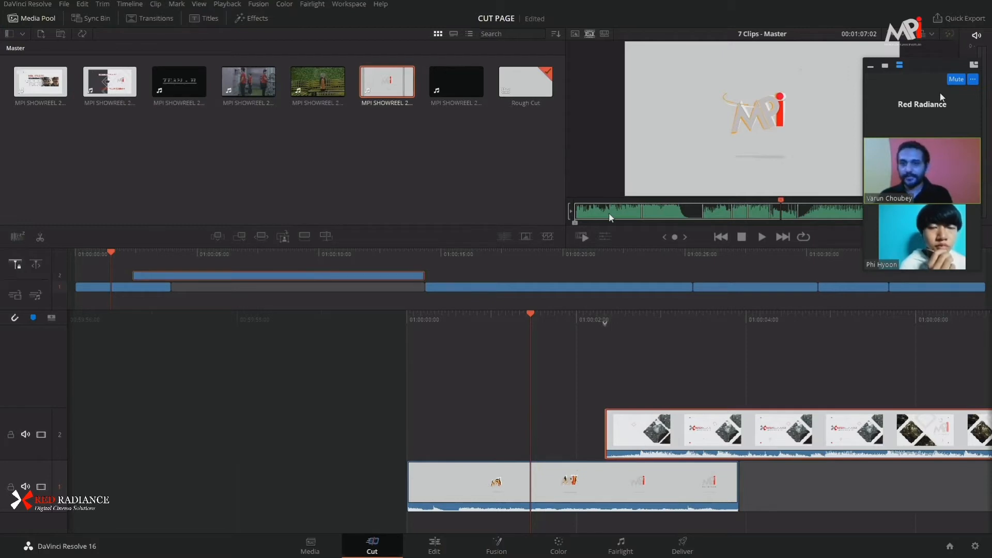
pyautogui.moveTo(620, 217); pyautogui.dragTo(573, 219)
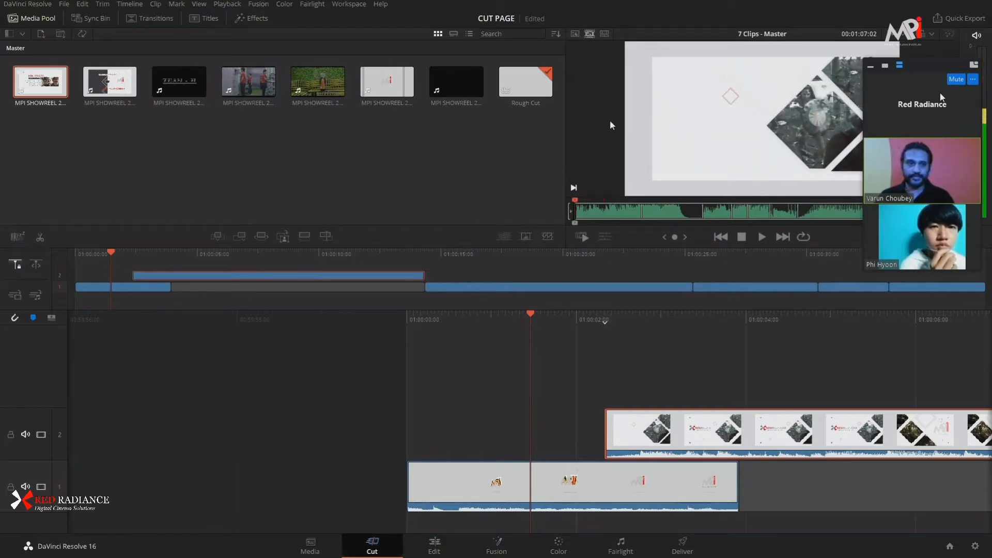
pyautogui.click(762, 237)
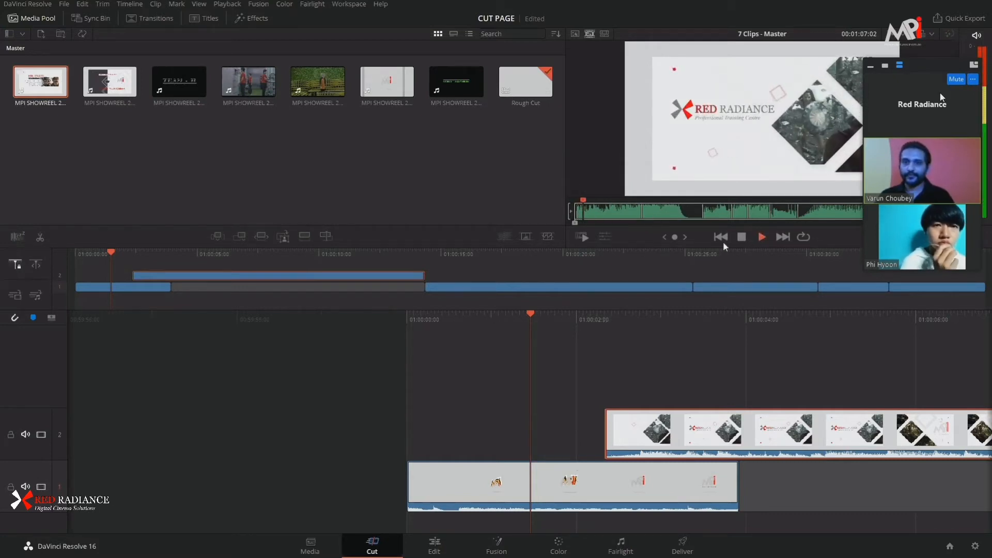
pyautogui.press('space')
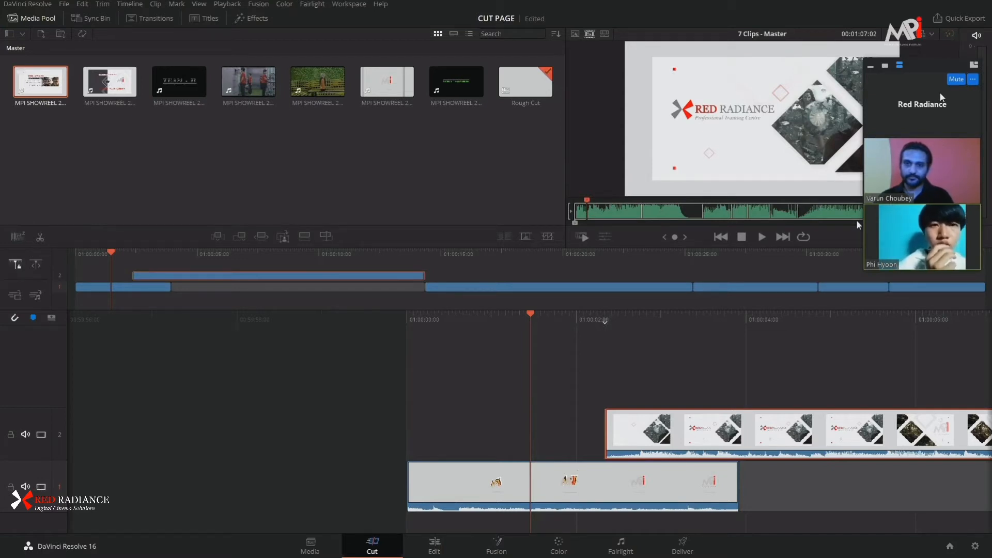
# - Scrub the source tape across successive clips to match each section with its media pool clip, ending on the MPI logo clip
pyautogui.moveTo(620, 212); pyautogui.dragTo(597, 228)
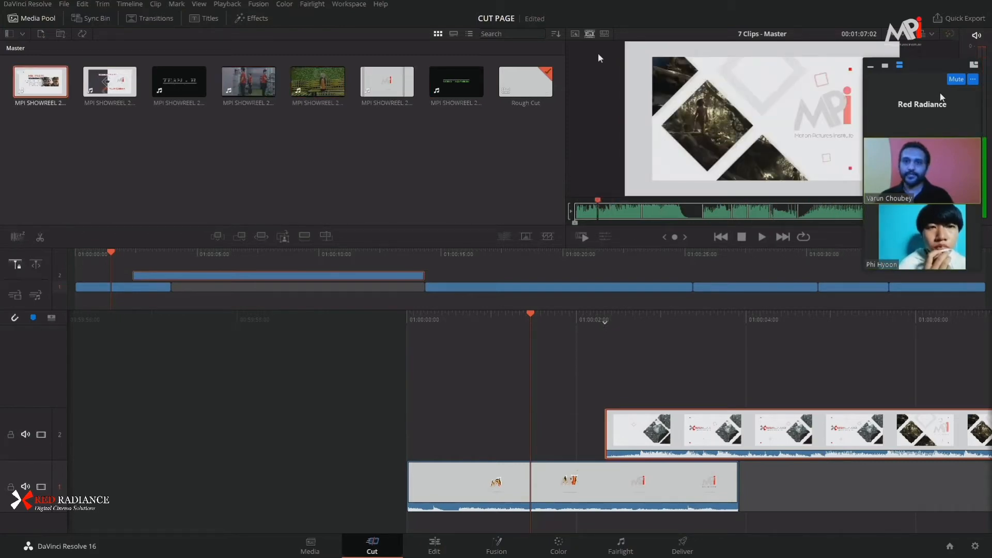
pyautogui.moveTo(606, 217); pyautogui.dragTo(673, 219)
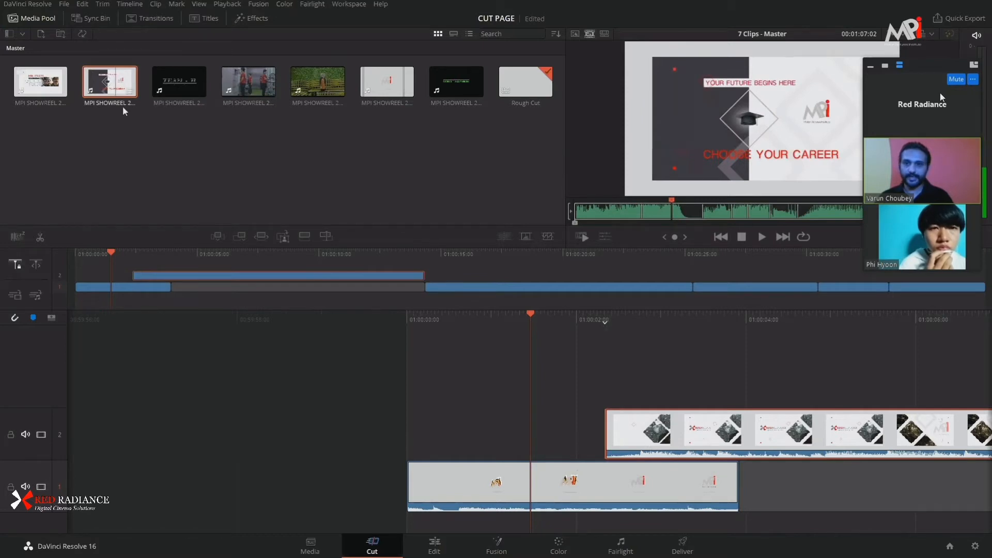
pyautogui.click(711, 214)
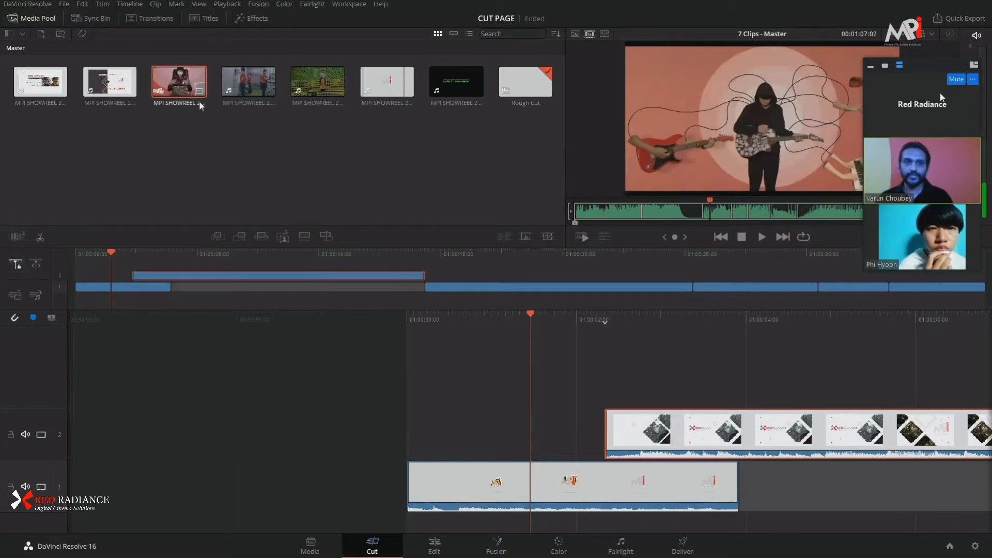
pyautogui.moveTo(712, 205); pyautogui.dragTo(738, 213)
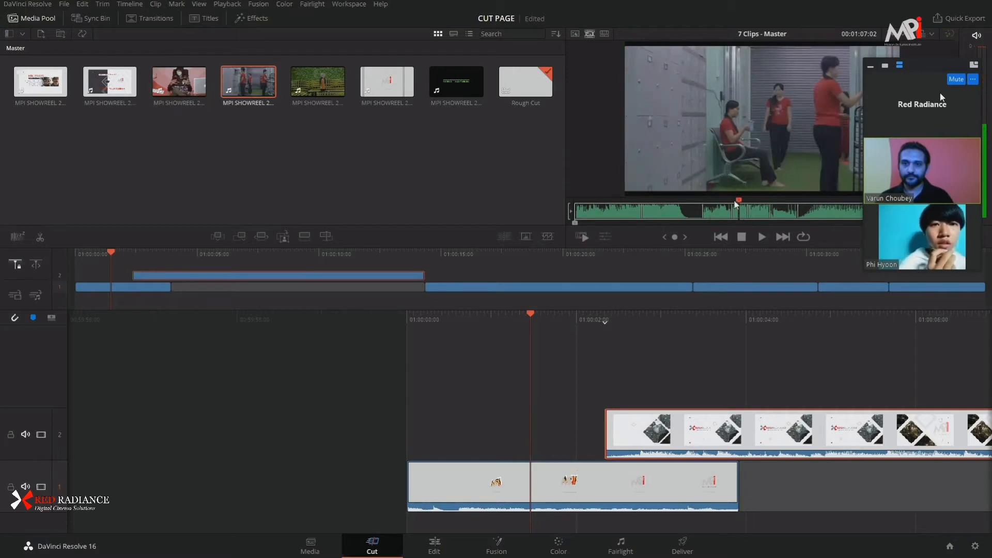
pyautogui.click(661, 212)
pyautogui.click(788, 211)
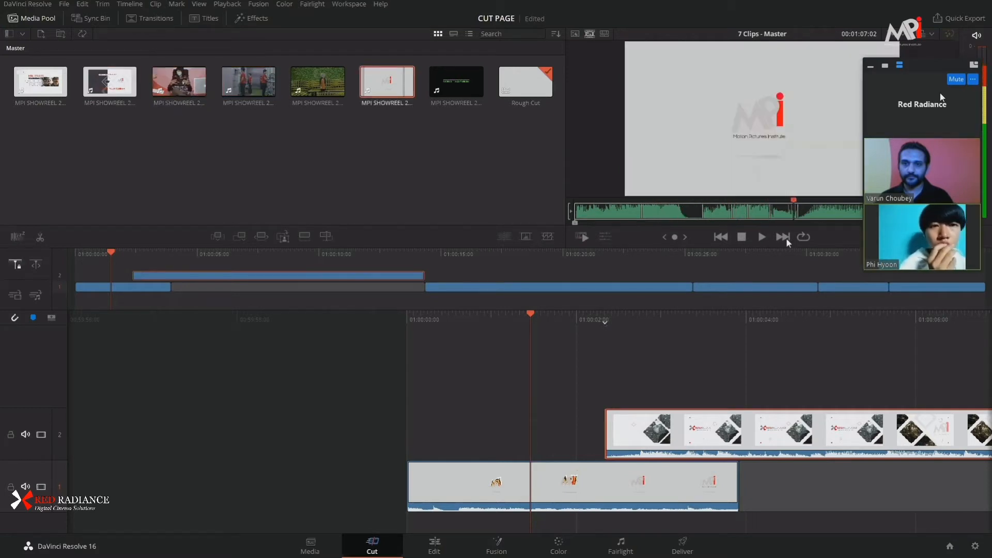
# - Scrub the source tape back to the CHOOSE YOUR CAREER clip and forward through the third clip to the fifth clip
pyautogui.moveTo(795, 238)
pyautogui.mouseDown()
pyautogui.moveTo(834, 242)
pyautogui.moveTo(785, 240)
pyautogui.mouseUp()
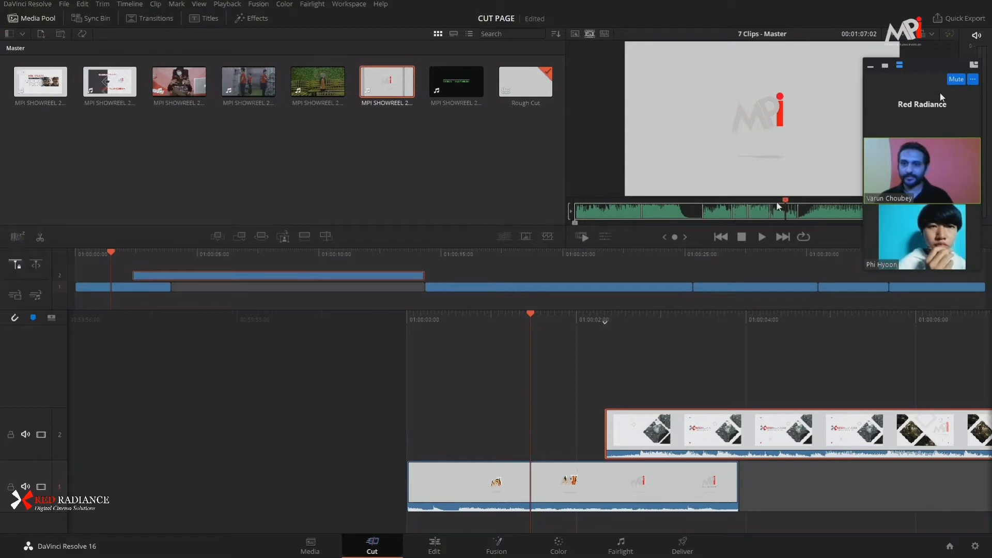
pyautogui.moveTo(785, 203); pyautogui.dragTo(677, 216)
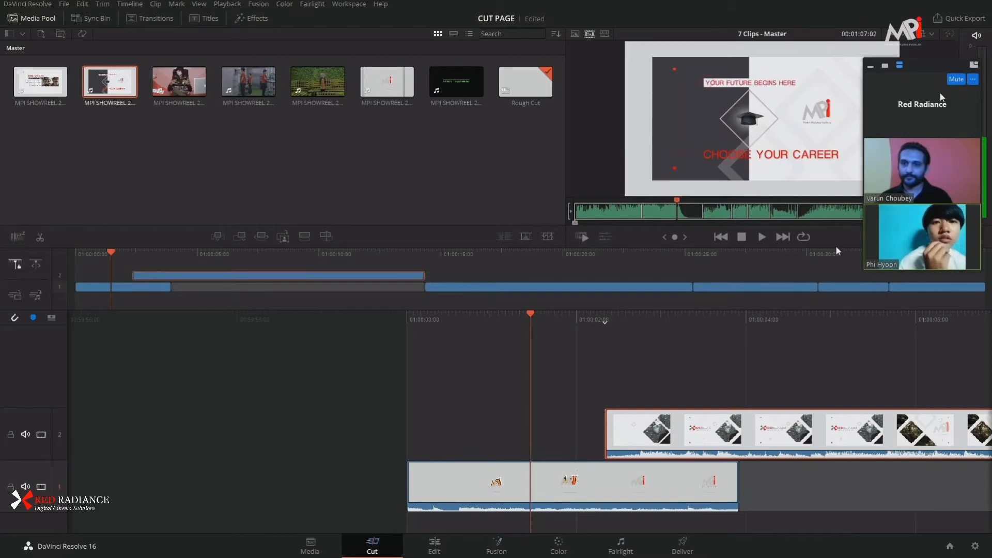
pyautogui.moveTo(676, 201); pyautogui.dragTo(723, 212)
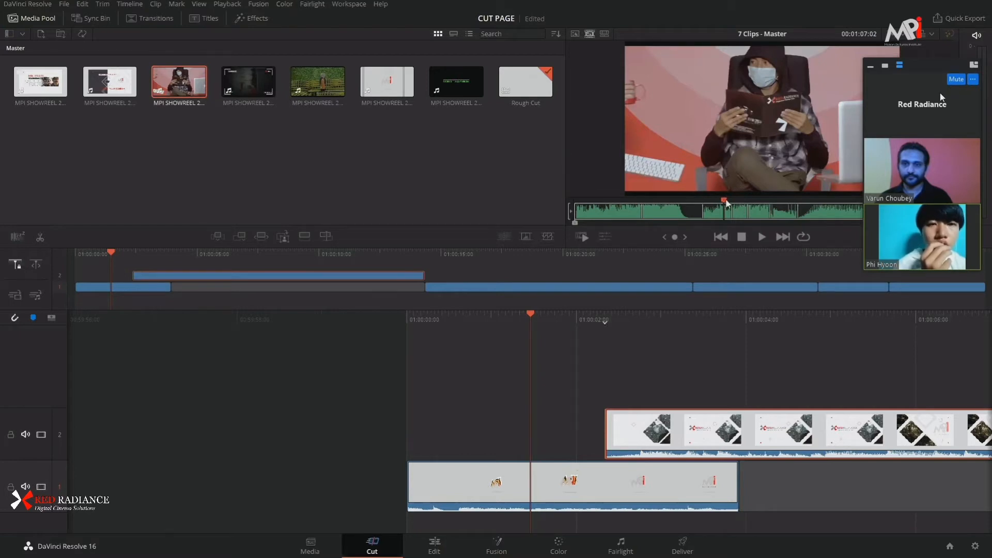
pyautogui.moveTo(725, 200); pyautogui.dragTo(759, 214)
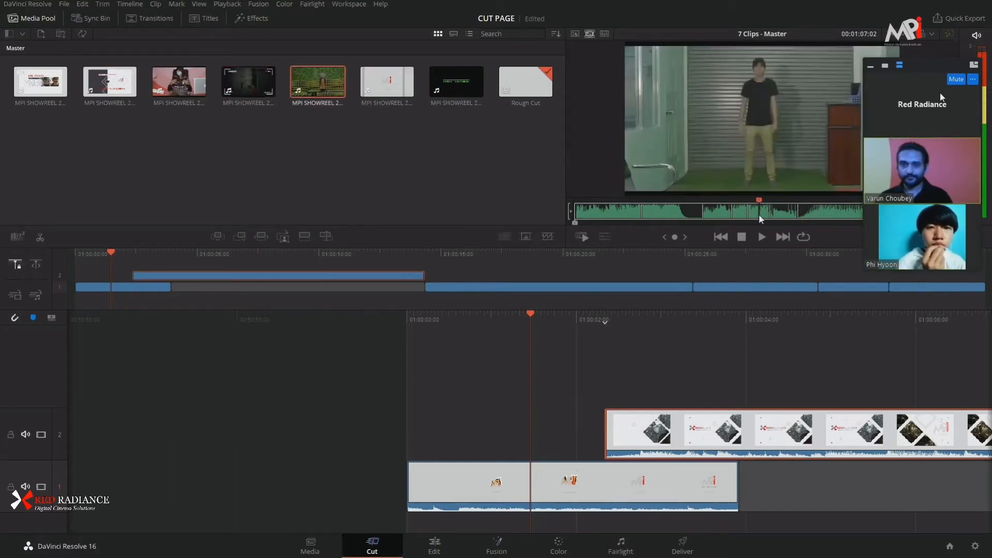
# - Run Fast Review on the source tape, compare it with normal playback from the start, and stop in the fourth clip
pyautogui.click(583, 237)
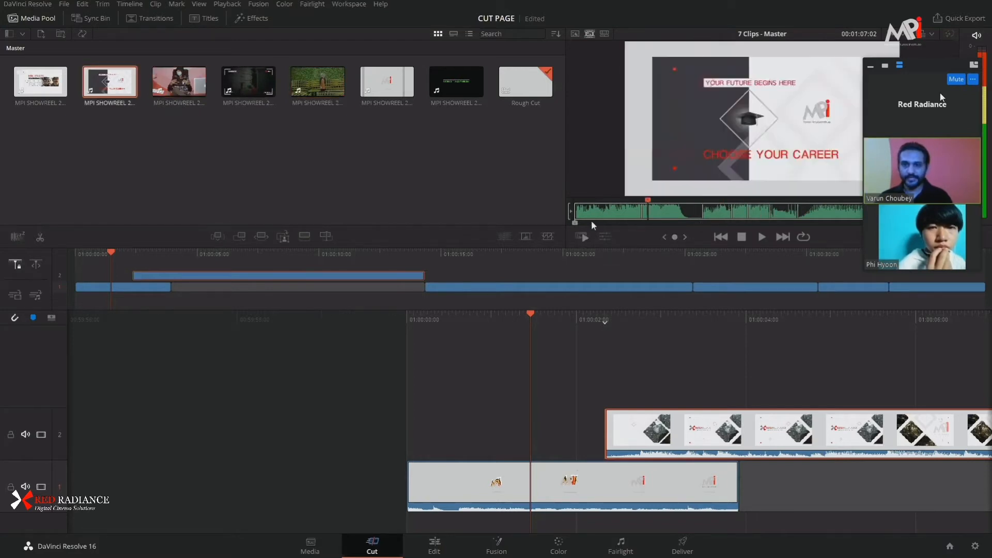
pyautogui.moveTo(592, 221); pyautogui.dragTo(576, 217)
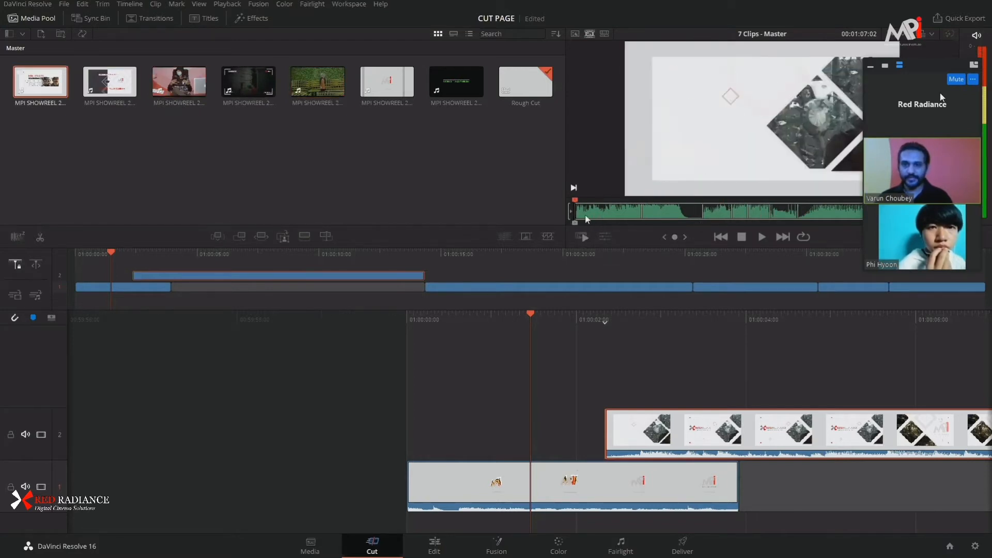
pyautogui.click(762, 237)
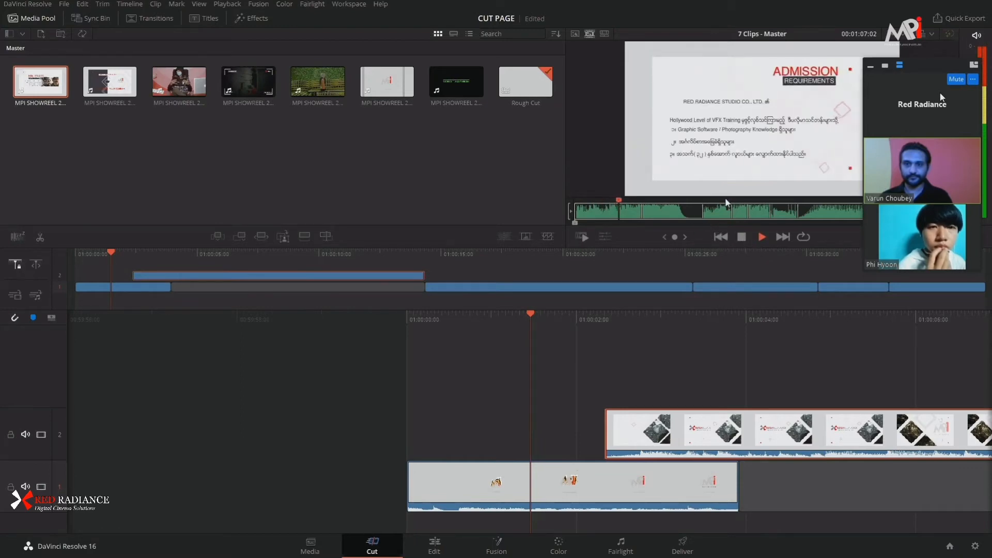
pyautogui.click(741, 214)
pyautogui.click(758, 236)
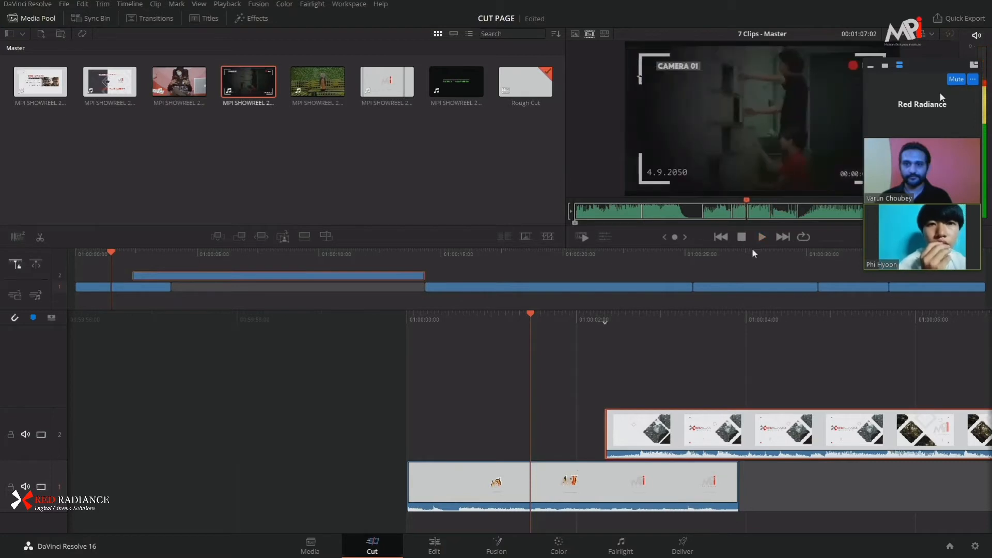
# - Rewind the source tape, run Fast Review through to the last clip, and replay the closing clips at normal speed
pyautogui.click(760, 205)
pyautogui.moveTo(762, 207)
pyautogui.mouseDown()
pyautogui.moveTo(826, 218)
pyautogui.moveTo(611, 228)
pyautogui.moveTo(573, 241)
pyautogui.mouseUp()
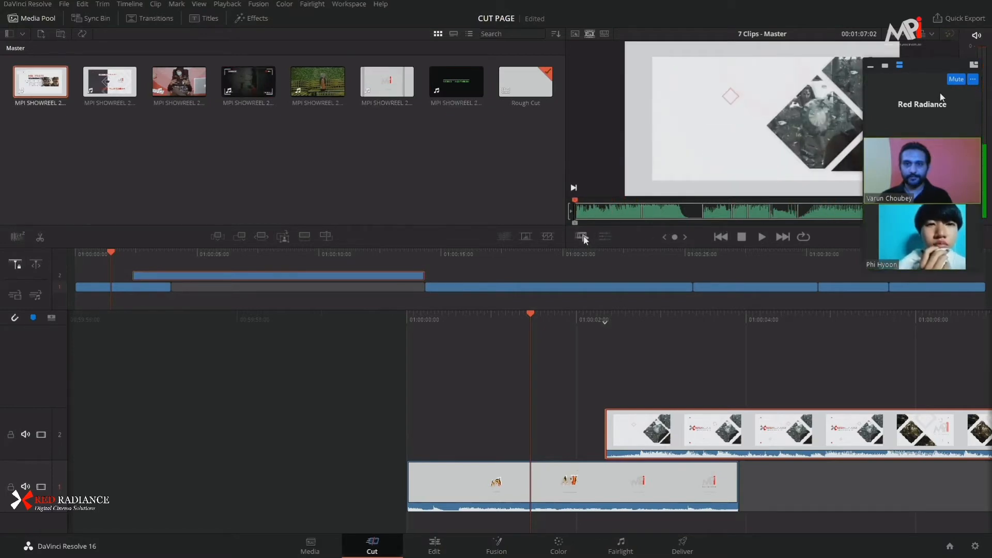
pyautogui.click(583, 237)
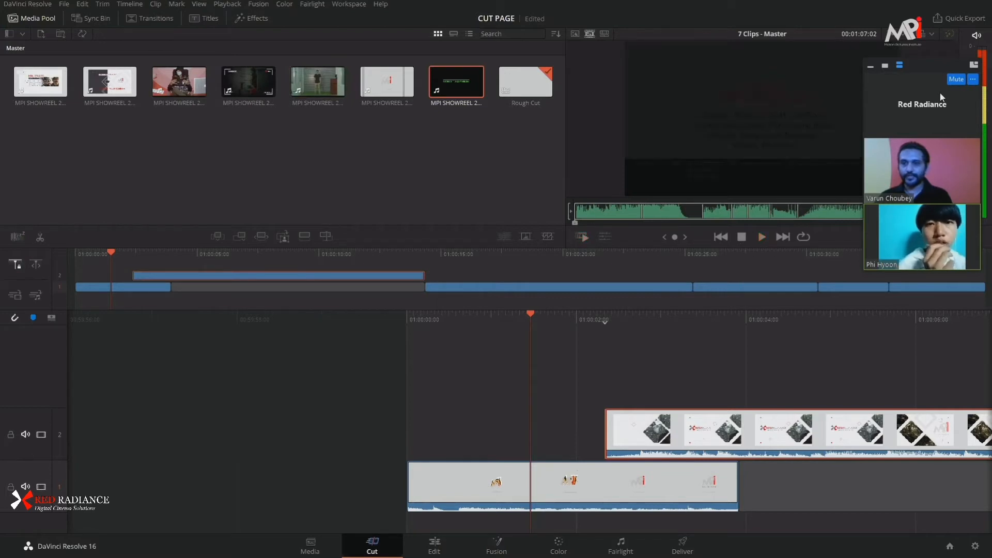
pyautogui.moveTo(924, 217); pyautogui.dragTo(771, 227)
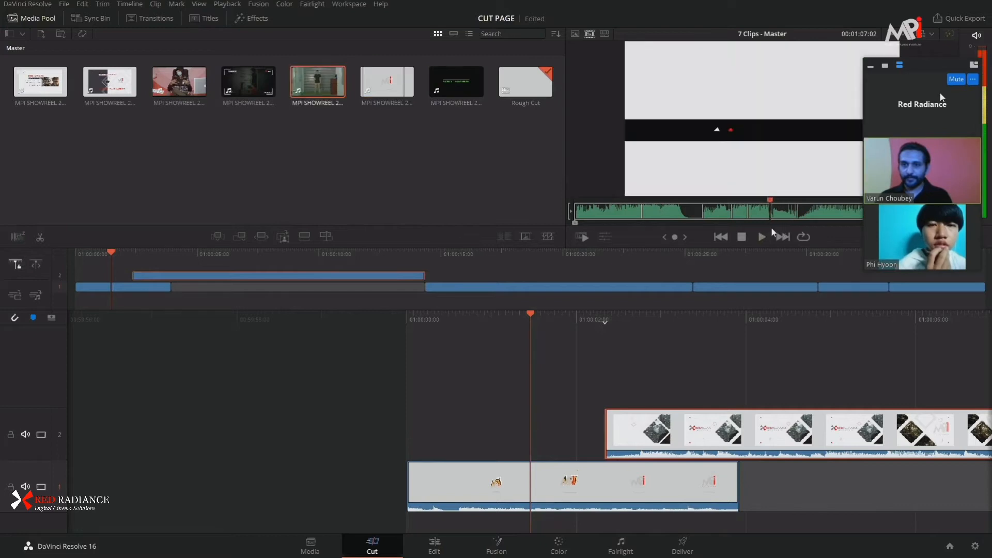
pyautogui.press('space')
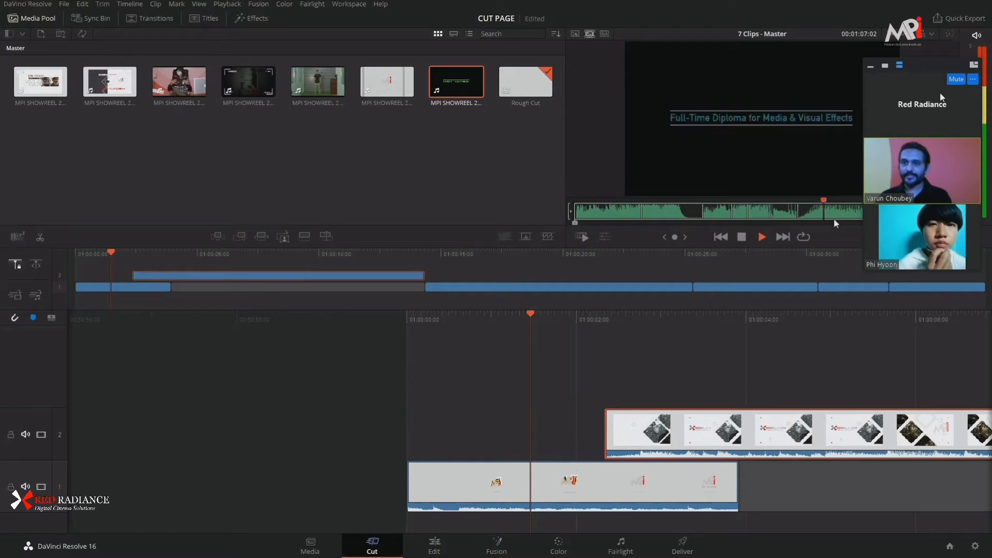
# - Scrub the source tape back to the MPI logo clip, forward into the last clip, and back to the ADMISSION REQUIREMENTS section of the first clip
pyautogui.moveTo(829, 204); pyautogui.dragTo(774, 220)
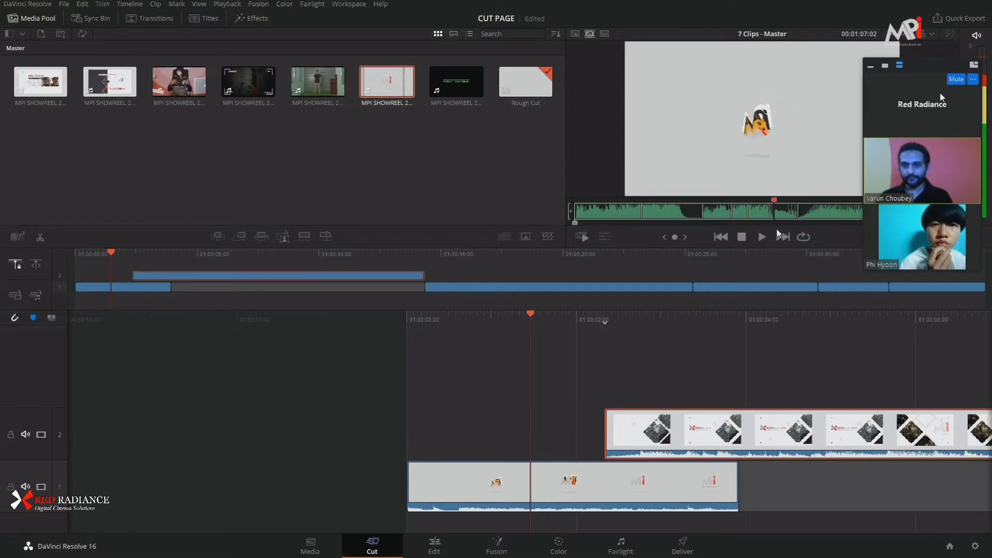
pyautogui.click(783, 237)
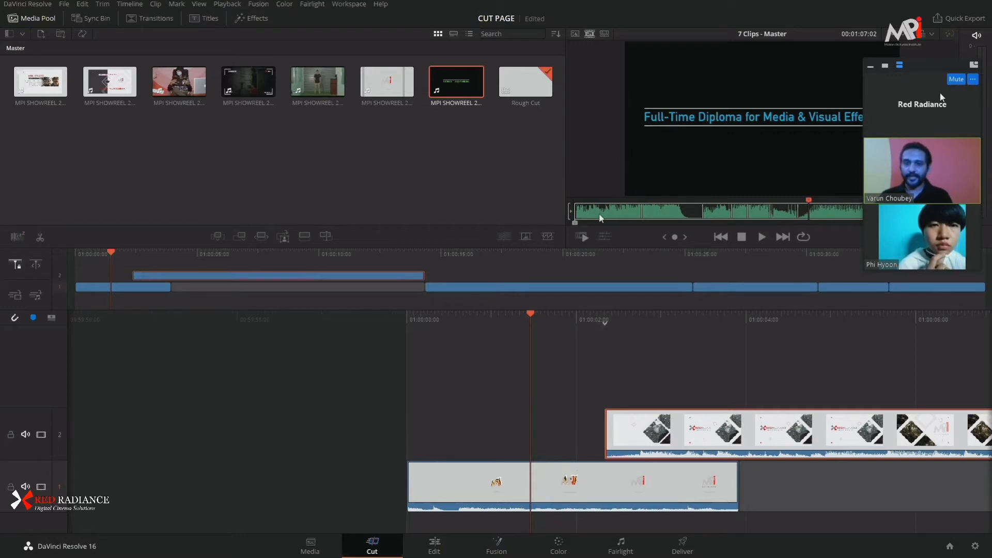
pyautogui.moveTo(613, 218); pyautogui.dragTo(625, 240)
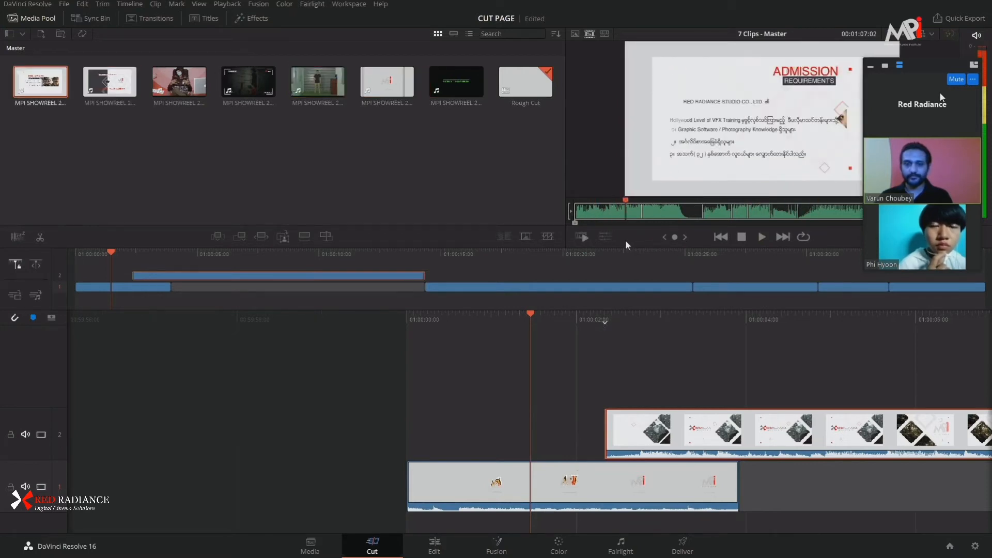
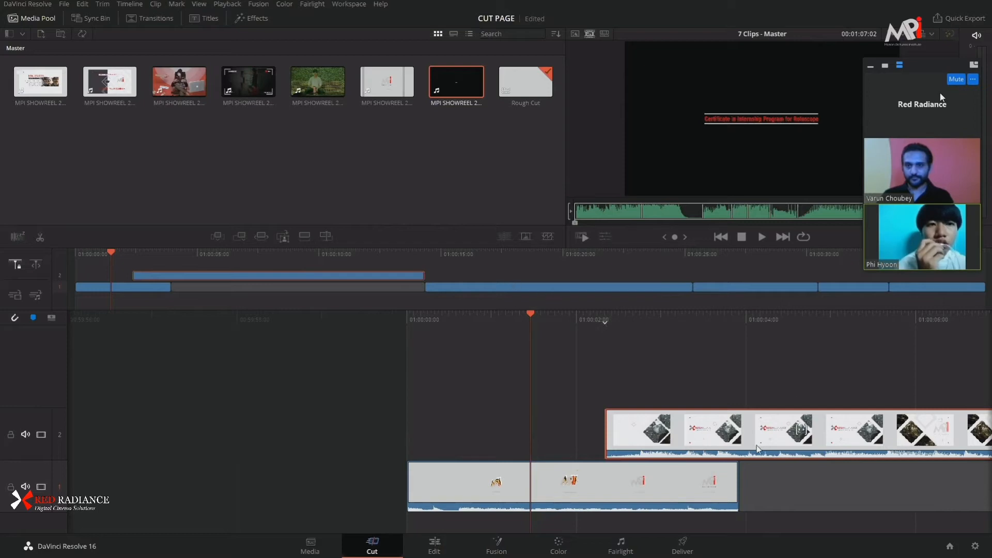
# - Delete every clip from the Rough Cut timeline except the opening MPI logo clip on track 1
pyautogui.click(923, 287)
pyautogui.click(853, 289)
pyautogui.press('Delete')
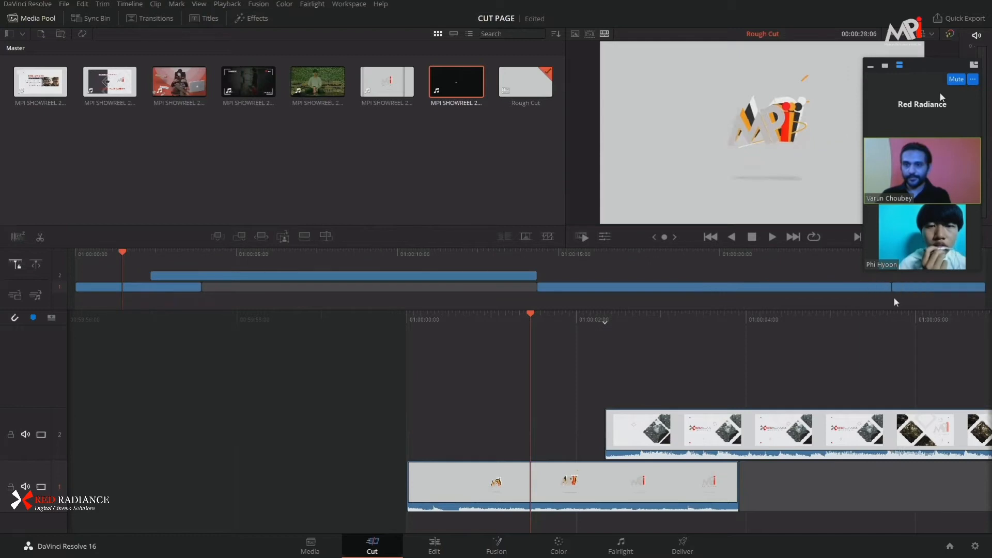
pyautogui.click(907, 284)
pyautogui.press('Delete')
pyautogui.press('Delete')
pyautogui.click(555, 275)
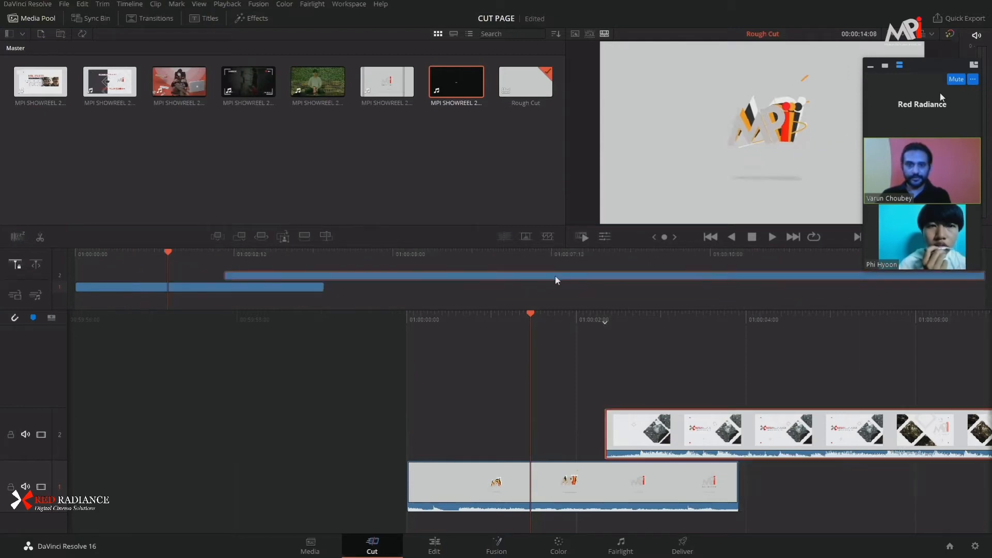
pyautogui.press('Delete')
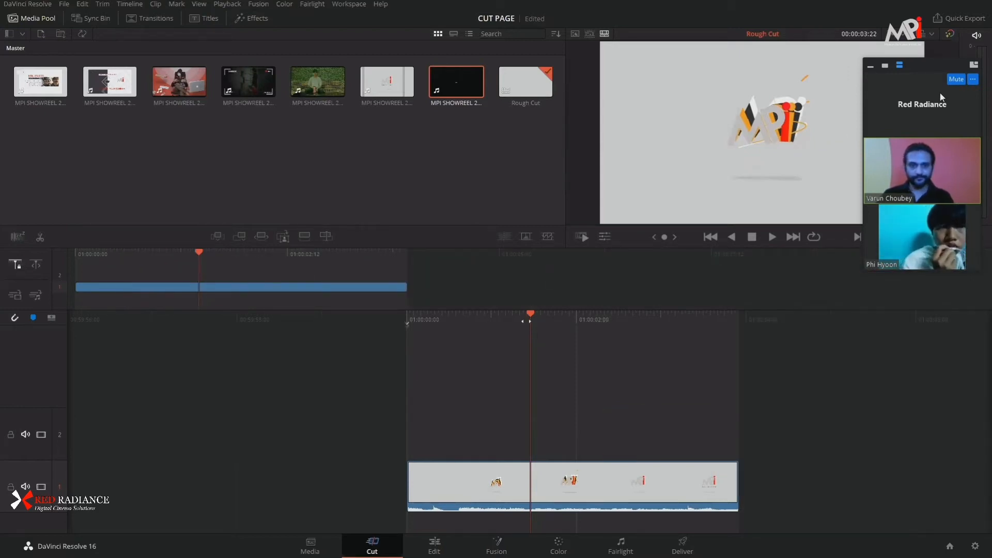
# - Return to the source tape and mark an Out point about 25 seconds in, on the hooded guitarist shot of the third clip
pyautogui.moveTo(526, 329); pyautogui.dragTo(385, 394)
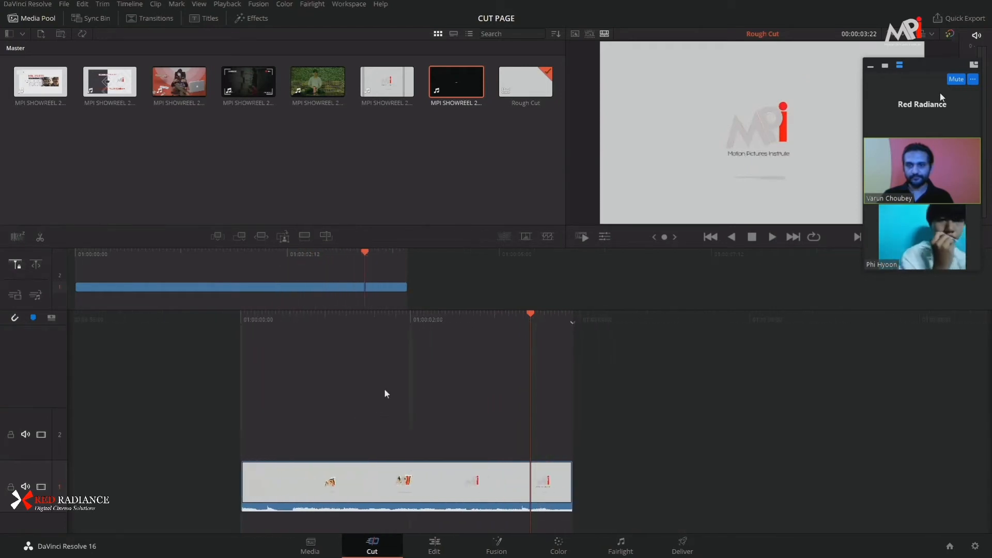
pyautogui.press('q')
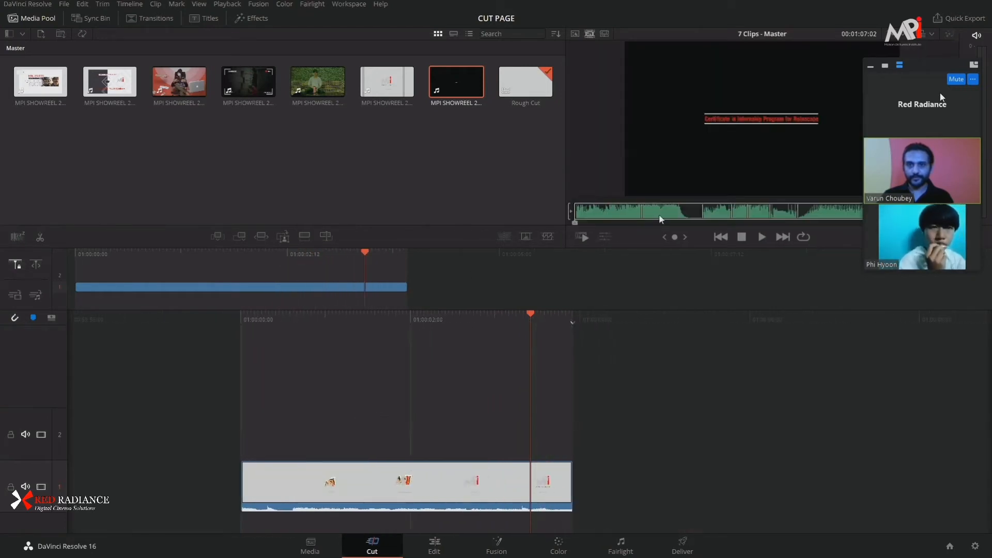
pyautogui.moveTo(578, 216); pyautogui.dragTo(712, 227)
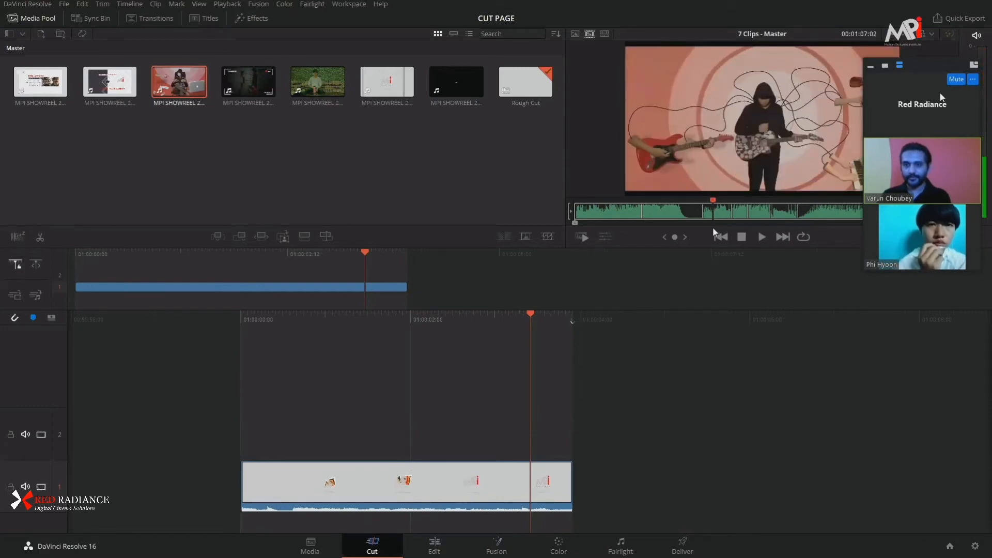
pyautogui.press('Right')
pyautogui.press('Right')
pyautogui.press('Right')
pyautogui.press('Right')
pyautogui.press('Right')
pyautogui.press('Right')
pyautogui.press('Right')
pyautogui.press('Right')
pyautogui.press('Right')
pyautogui.press('Right')
pyautogui.press('Right')
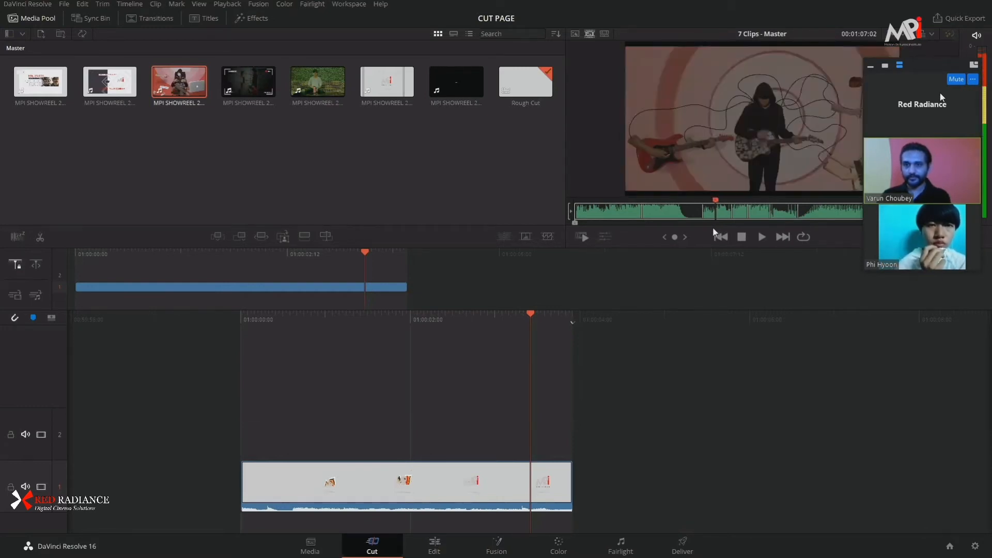
pyautogui.press('Left')
pyautogui.press('Left')
pyautogui.press('Left')
pyautogui.press('Left')
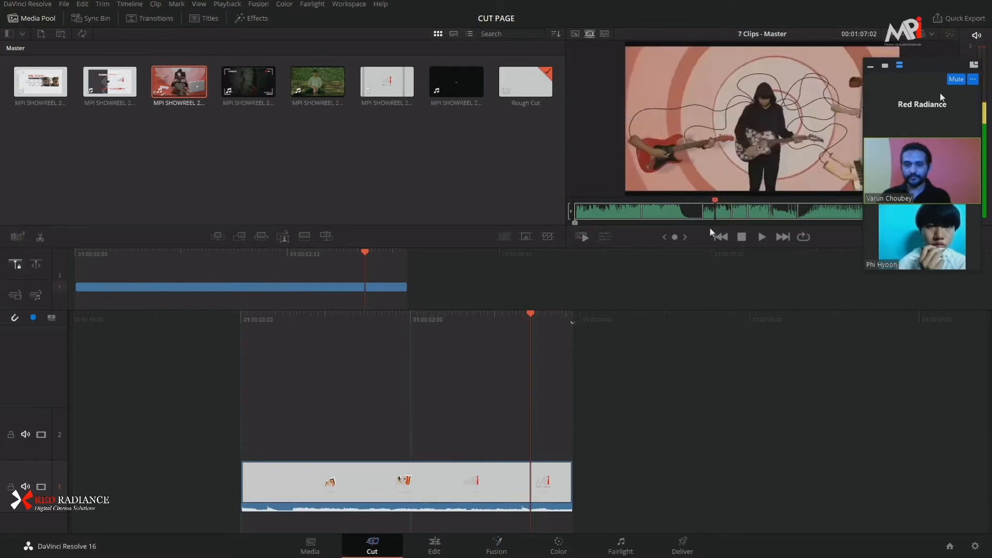
pyautogui.press('o')
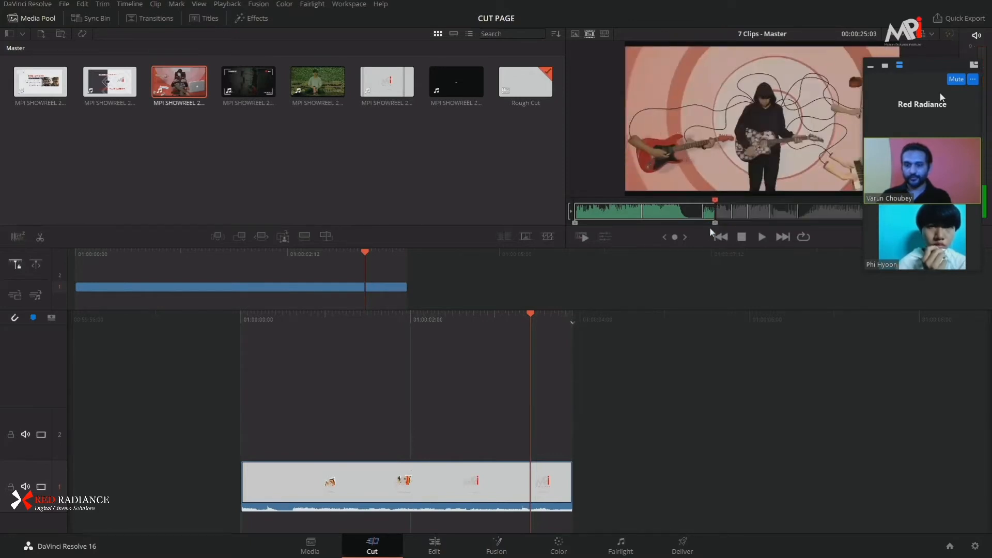
# - Mark the In point at the TEAM-A Project title, making a range of about 2:01, and append it to the timeline
pyautogui.press('Left')
pyautogui.press('Left')
pyautogui.press('Left')
pyautogui.press('Left')
pyautogui.press('Left')
pyautogui.press('Left')
pyautogui.press('Left')
pyautogui.press('Left')
pyautogui.press('Left')
pyautogui.press('Left')
pyautogui.press('Left')
pyautogui.press('Left')
pyautogui.press('Left')
pyautogui.press('Left')
pyautogui.press('Left')
pyautogui.press('Left')
pyautogui.press('Left')
pyautogui.press('Left')
pyautogui.press('Left')
pyautogui.press('Left')
pyautogui.press('Left')
pyautogui.press('Left')
pyautogui.press('Left')
pyautogui.press('Left')
pyautogui.press('Left')
pyautogui.press('Left')
pyautogui.press('Left')
pyautogui.press('Left')
pyautogui.press('Left')
pyautogui.press('Left')
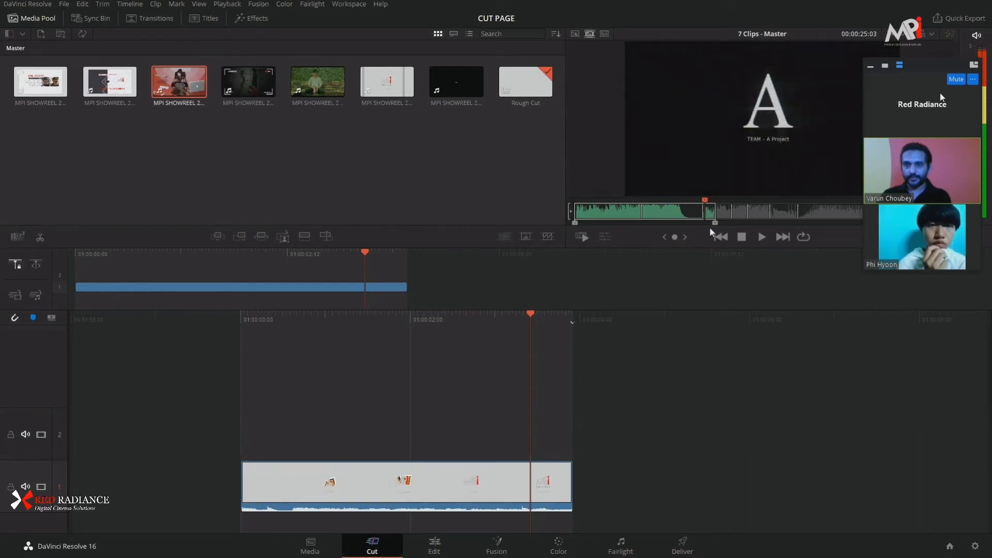
pyautogui.press('Left')
pyautogui.press('Left')
pyautogui.press('Left')
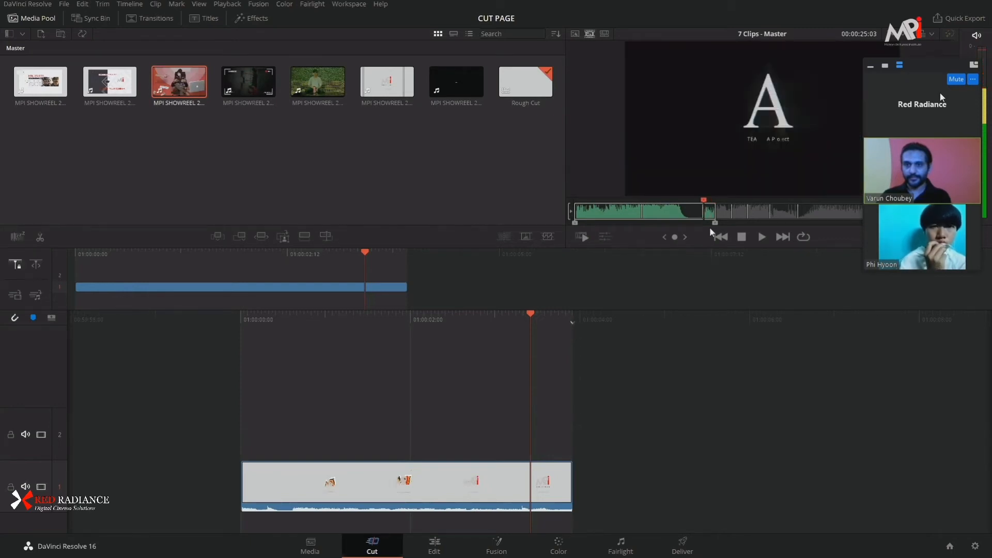
pyautogui.press('i')
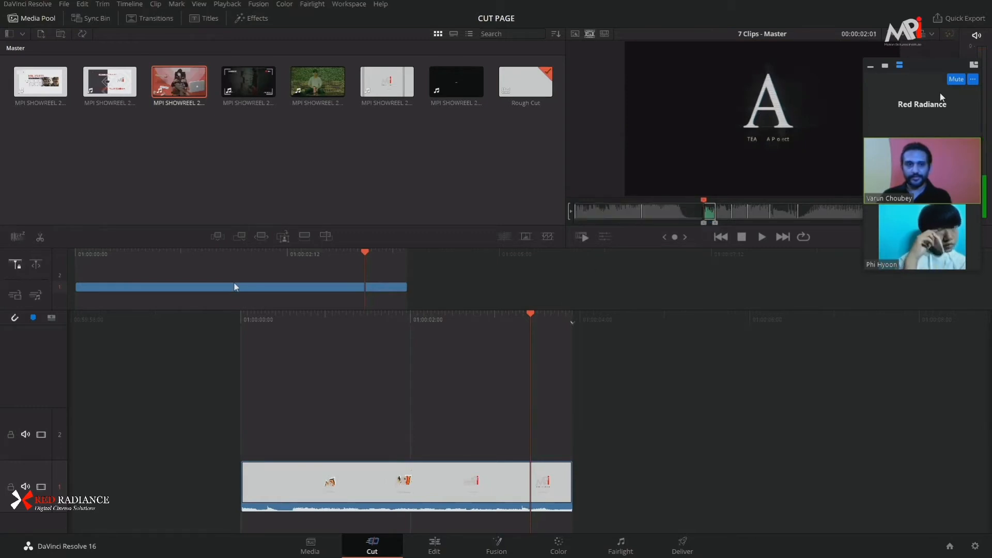
pyautogui.click(240, 235)
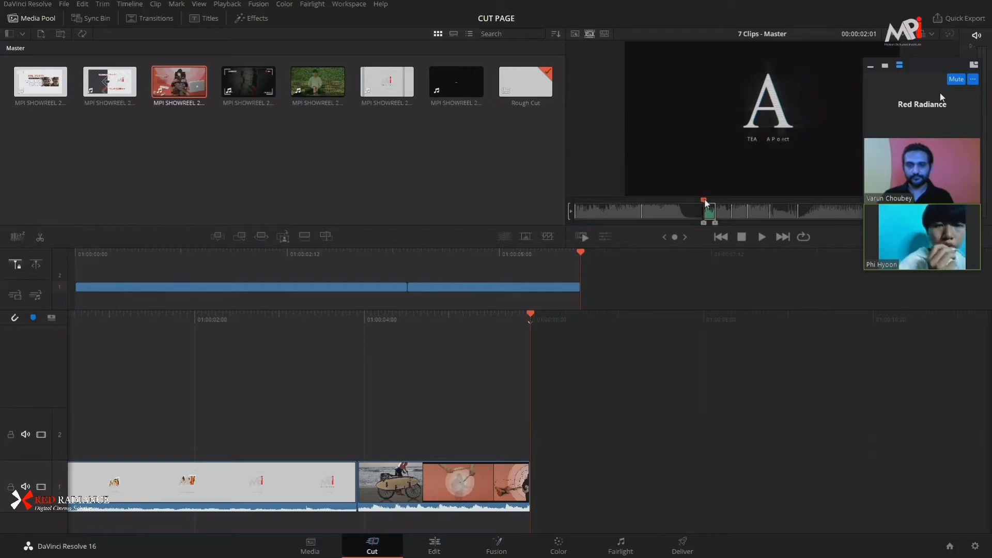
# - Mark a range of about 1:18 from the TEAM-B Project title to the masked reader shot and append it to the timeline
pyautogui.moveTo(708, 205); pyautogui.dragTo(719, 221)
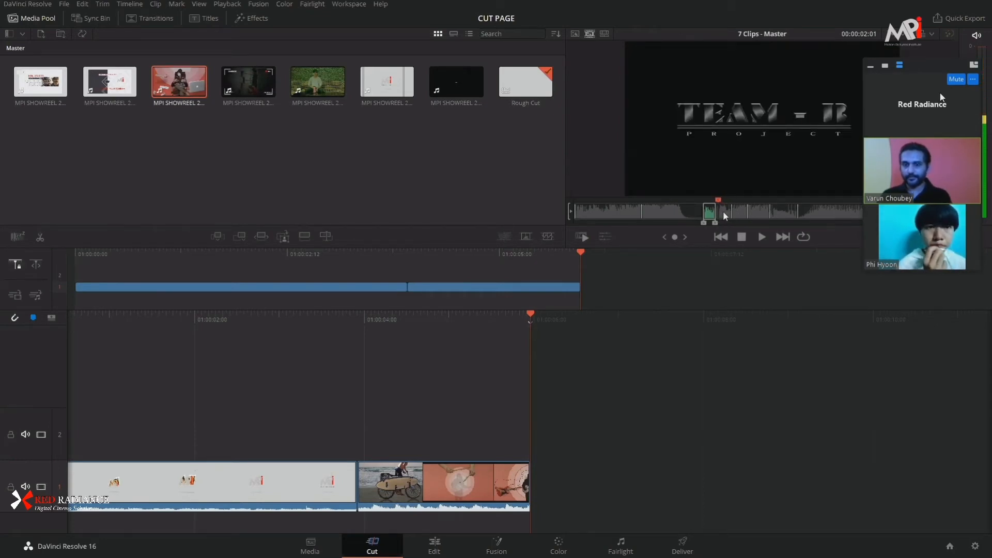
pyautogui.press('i')
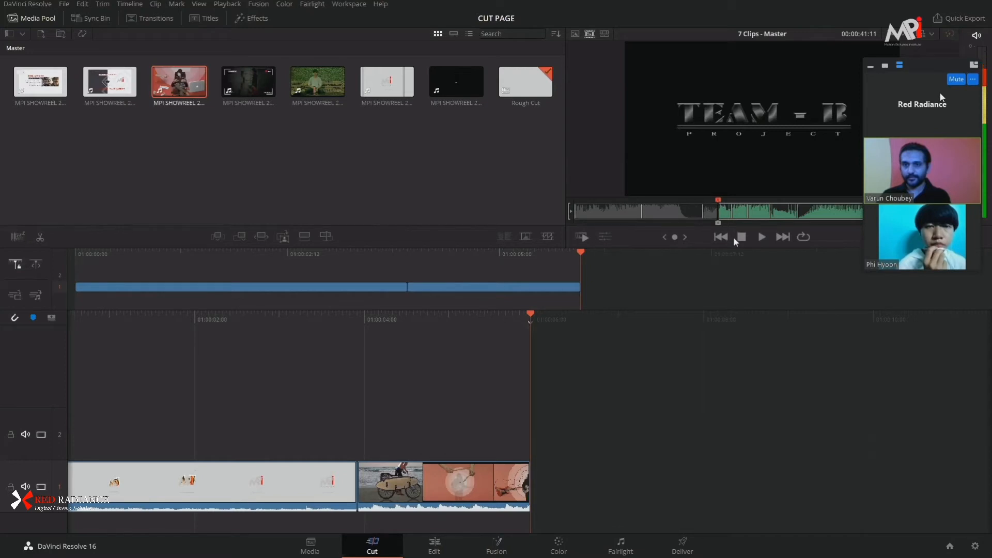
pyautogui.press('space')
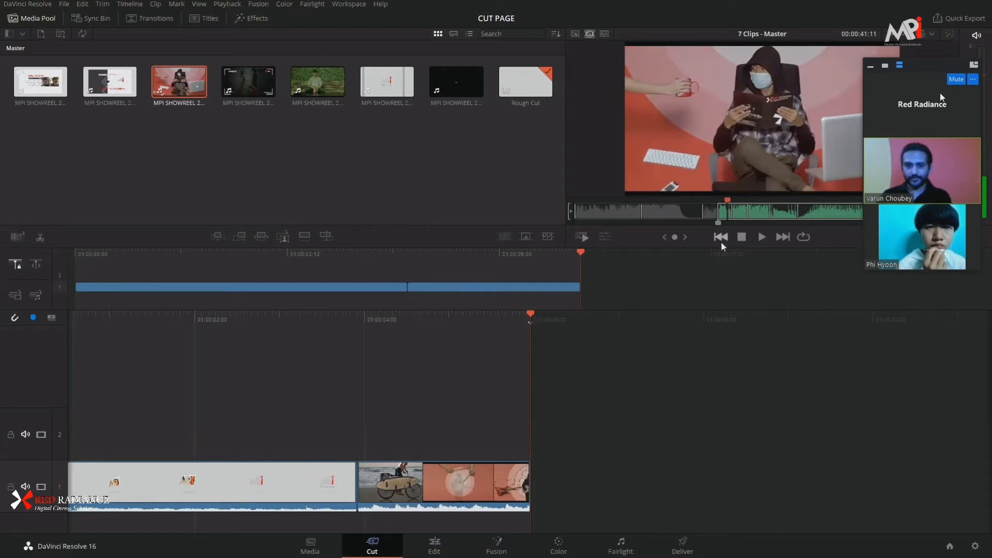
pyautogui.press('o')
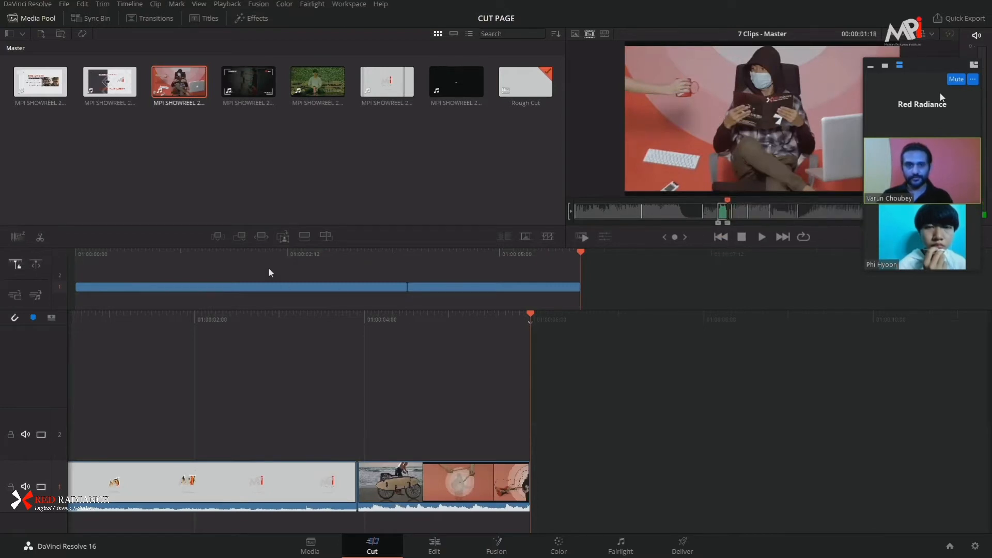
pyautogui.click(240, 235)
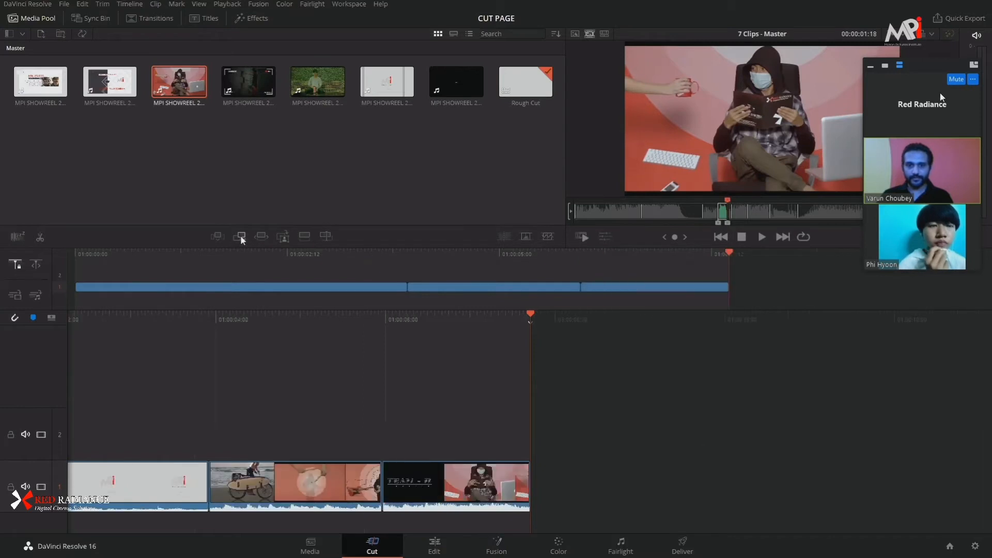
# - Mark a range of about 2:18 from the blue-flare title to the green smoke shot in the fifth clip and append it to the timeline
pyautogui.moveTo(728, 203); pyautogui.dragTo(747, 212)
pyautogui.press('Right')
pyautogui.press('Right')
pyautogui.press('Right')
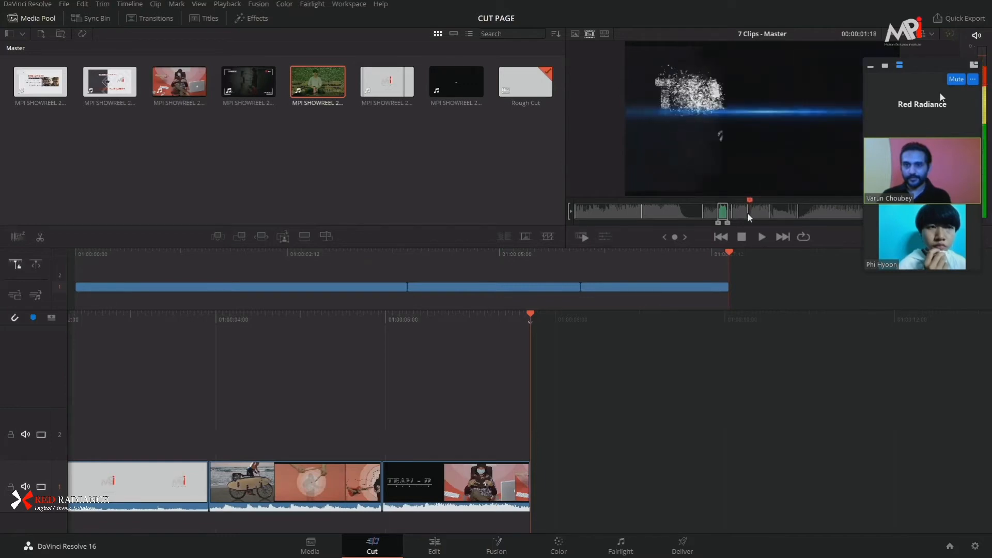
pyautogui.click(761, 206)
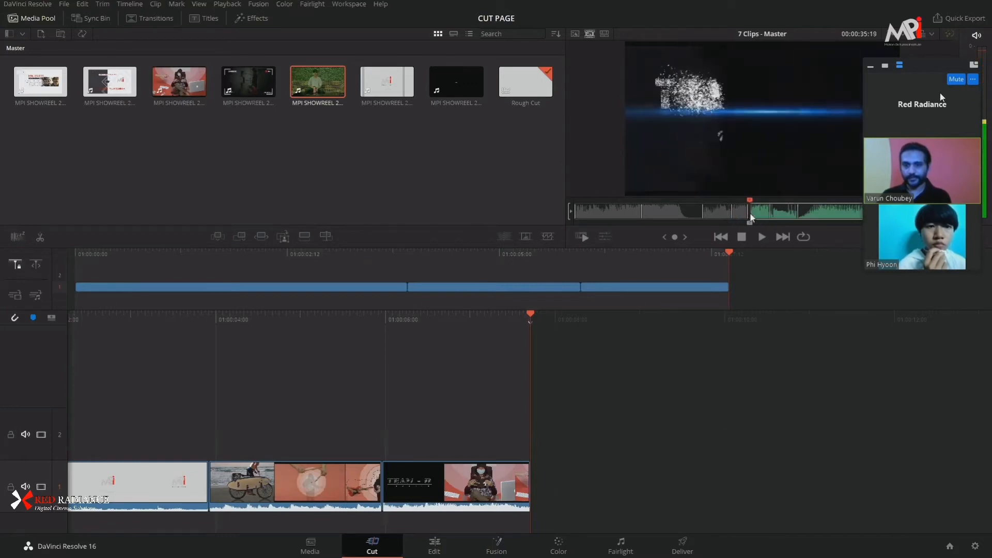
pyautogui.moveTo(762, 207); pyautogui.dragTo(764, 203)
pyautogui.press('o')
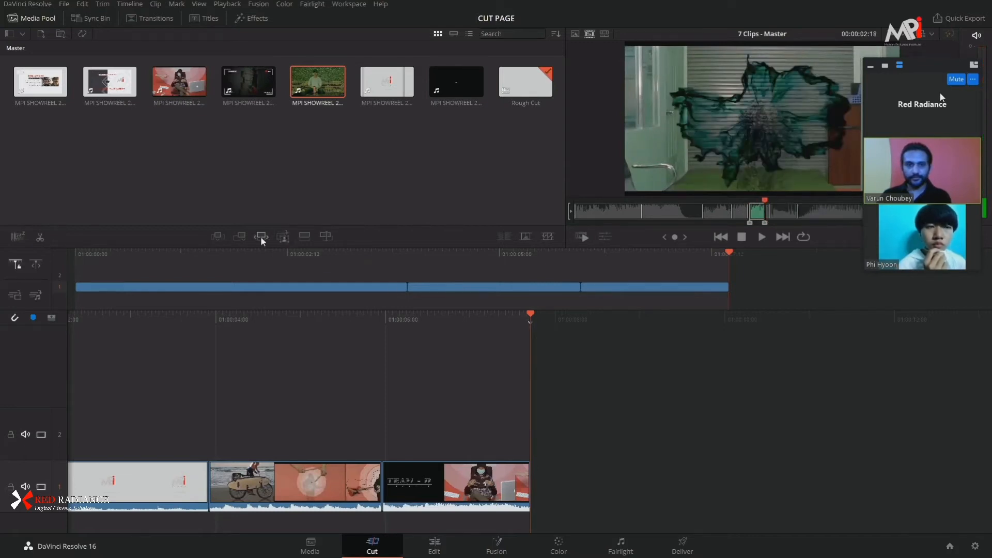
pyautogui.click(241, 234)
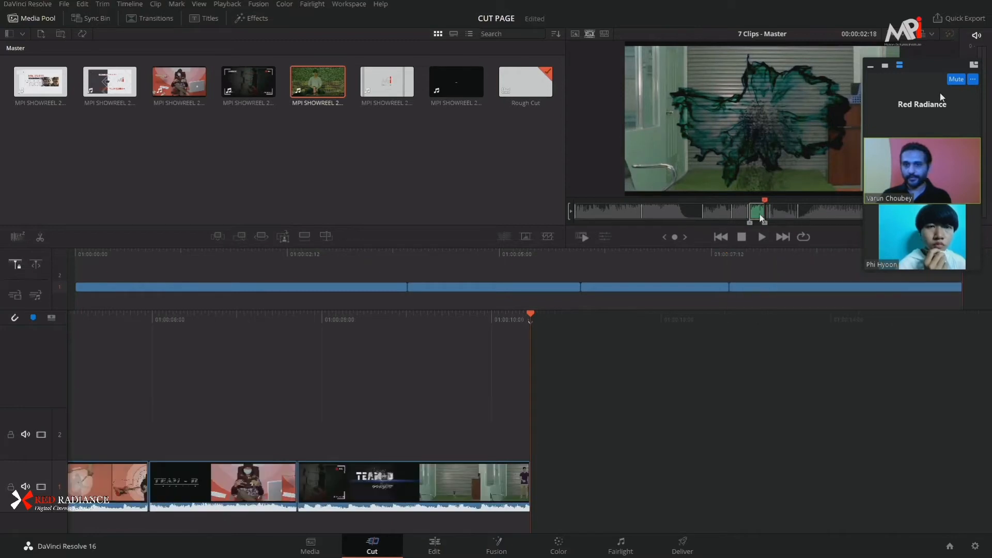
# - Mark a range of about 4:04 from late in the first clip to the Professional Training Centre frame and append it to the timeline
pyautogui.moveTo(772, 205); pyautogui.dragTo(650, 211)
pyautogui.press('i')
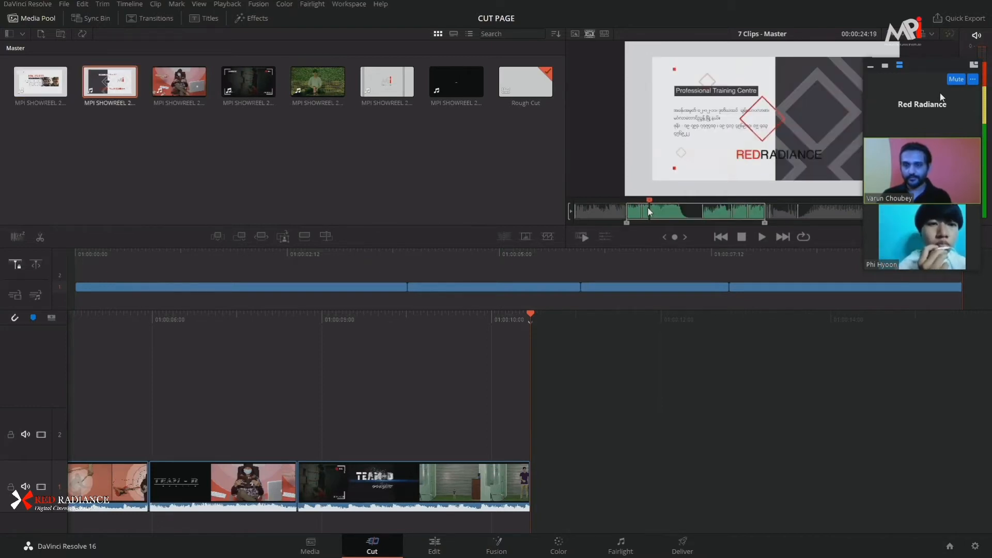
pyautogui.moveTo(648, 208); pyautogui.dragTo(648, 208)
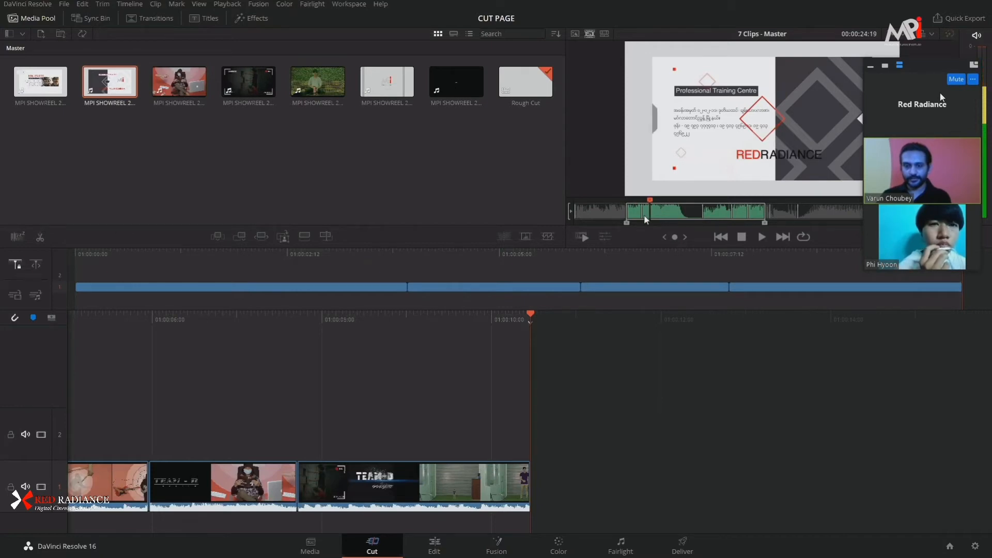
pyautogui.press('o')
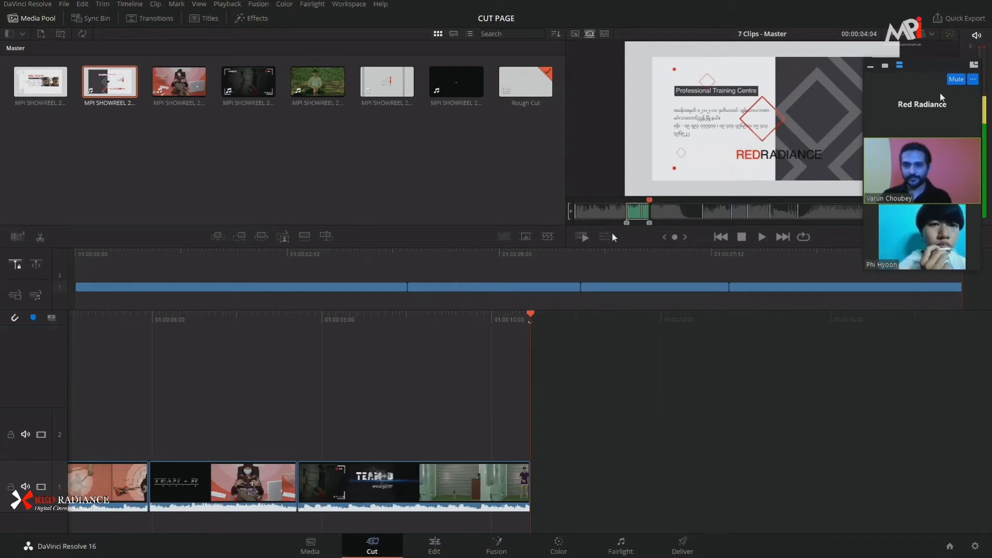
pyautogui.click(240, 235)
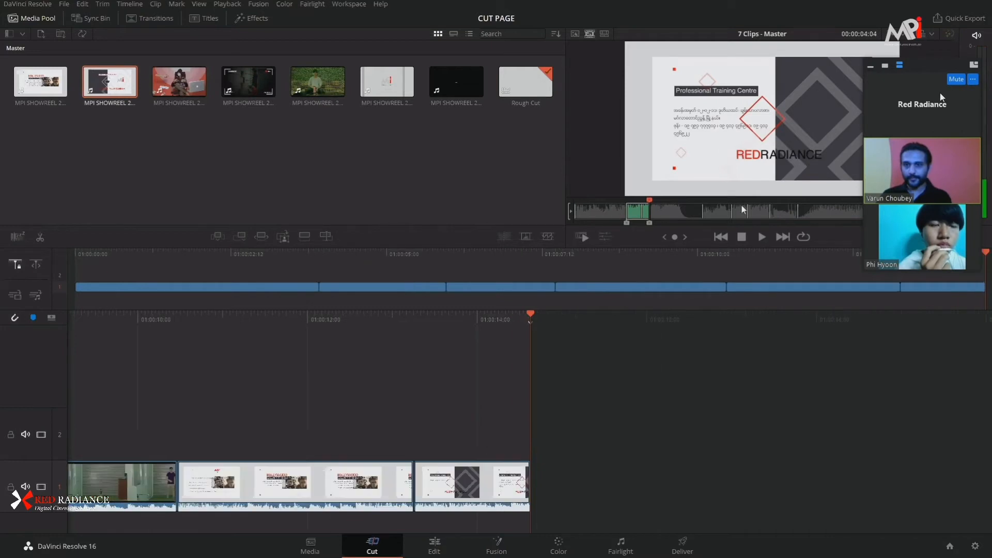
# - Mark a range of about 5:12 from the graduation cap's first appearance to the full Choose Your Career title and append it to the timeline
pyautogui.moveTo(689, 211); pyautogui.dragTo(653, 216)
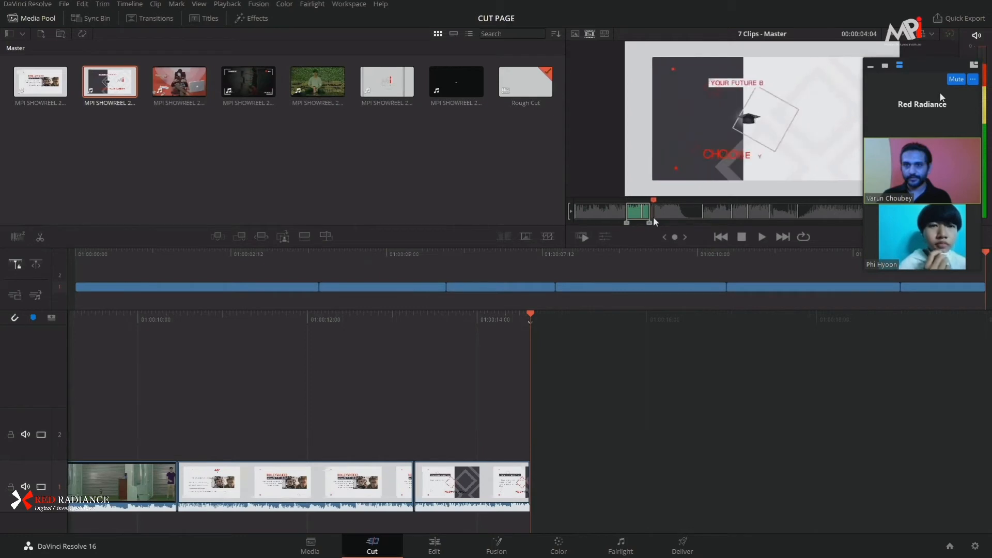
pyautogui.press('Left')
pyautogui.press('Left')
pyautogui.press('Left')
pyautogui.press('Left')
pyautogui.press('Left')
pyautogui.press('Left')
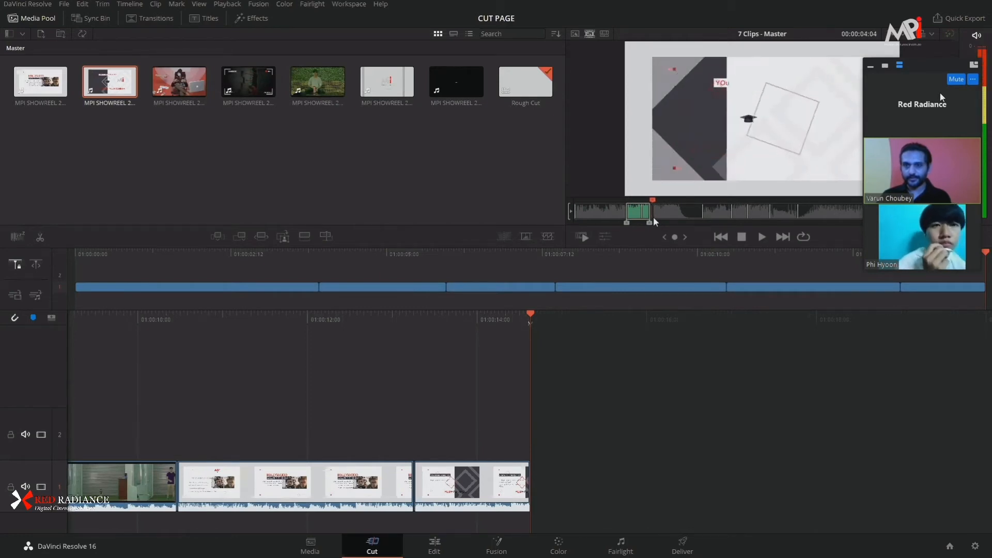
pyautogui.press('Right')
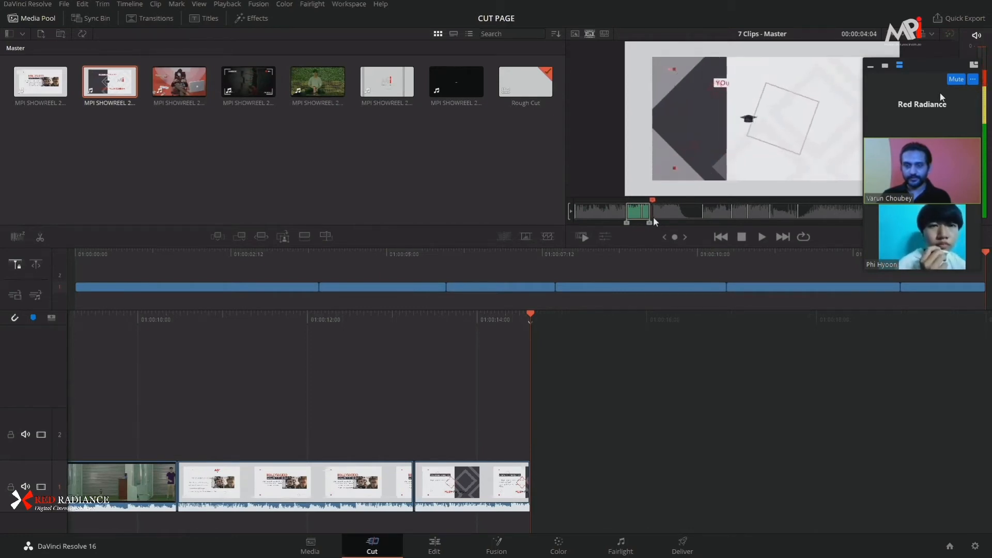
pyautogui.press('i')
pyautogui.moveTo(653, 200); pyautogui.dragTo(683, 208)
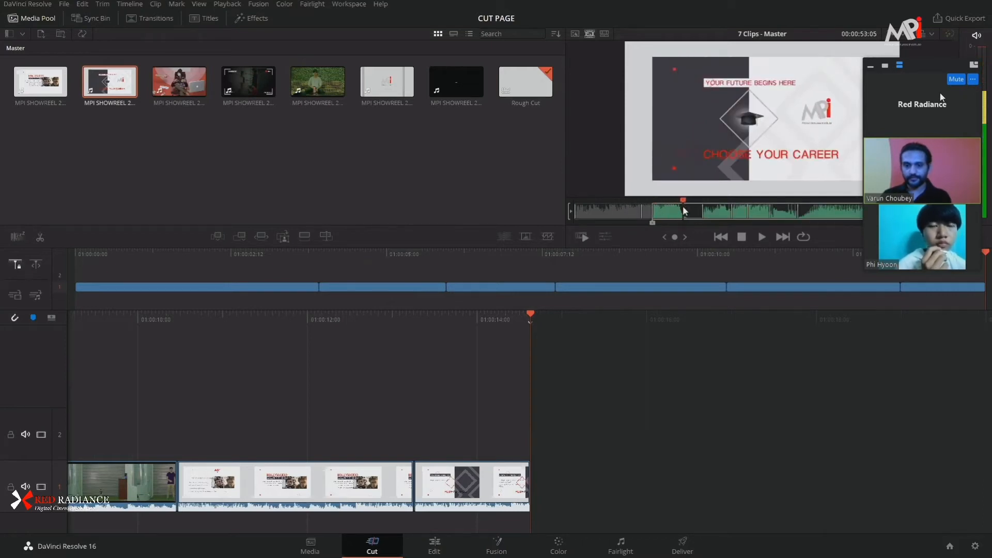
pyautogui.press('o')
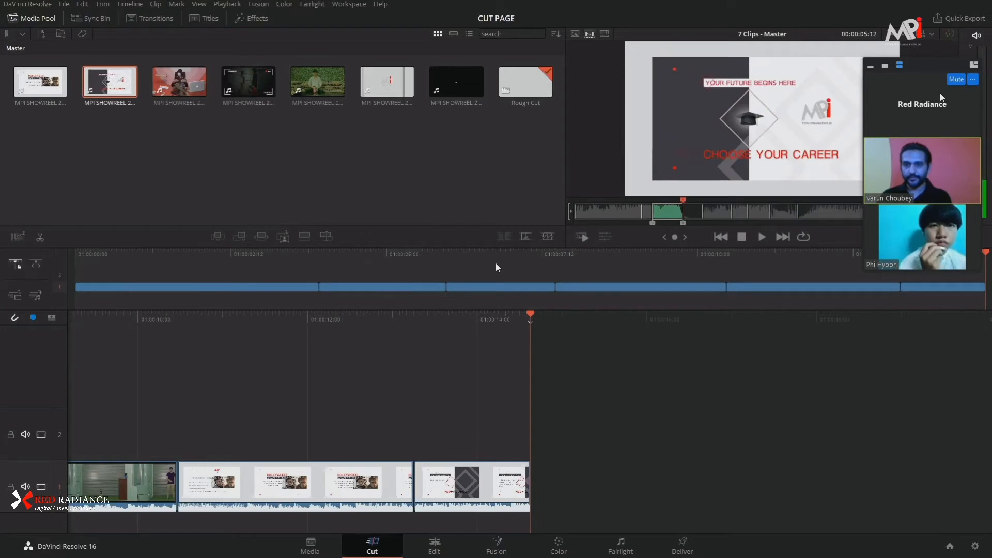
pyautogui.click(240, 236)
# - Mark a range of about 6:00 from the first clip's start to the Motion Pictures Institute logo frame and append it to the timeline
pyautogui.moveTo(687, 206); pyautogui.dragTo(614, 225)
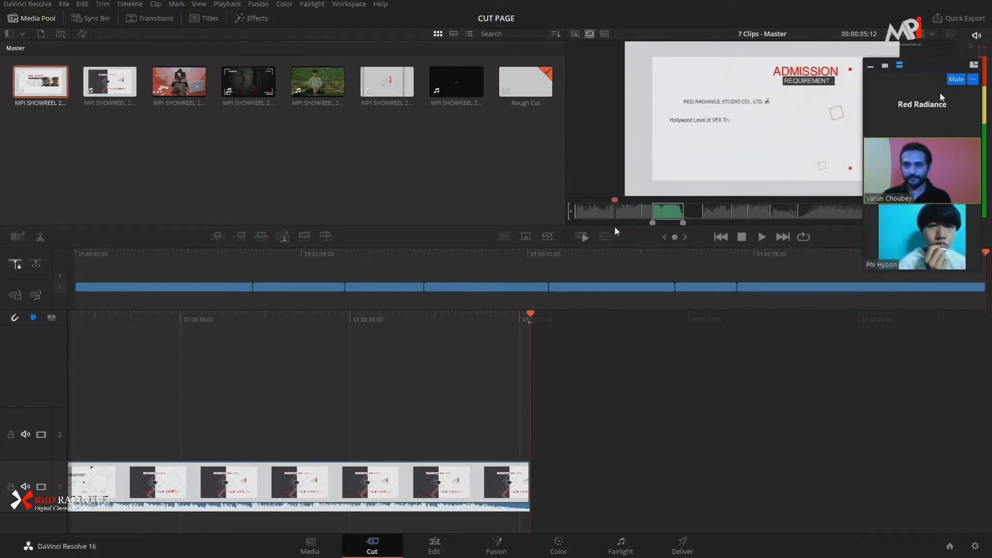
pyautogui.press('Left')
pyautogui.press('Left')
pyautogui.press('Left')
pyautogui.press('Left')
pyautogui.press('Left')
pyautogui.press('Left')
pyautogui.press('Left')
pyautogui.press('Left')
pyautogui.press('Left')
pyautogui.press('Left')
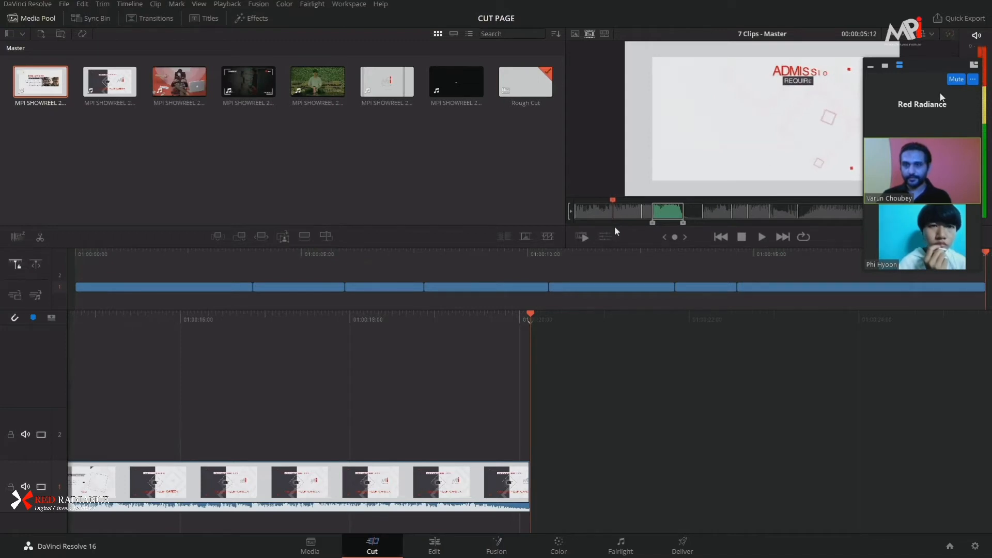
pyautogui.press('Left')
pyautogui.press('Left')
pyautogui.press('Left')
pyautogui.press('Left')
pyautogui.press('Left')
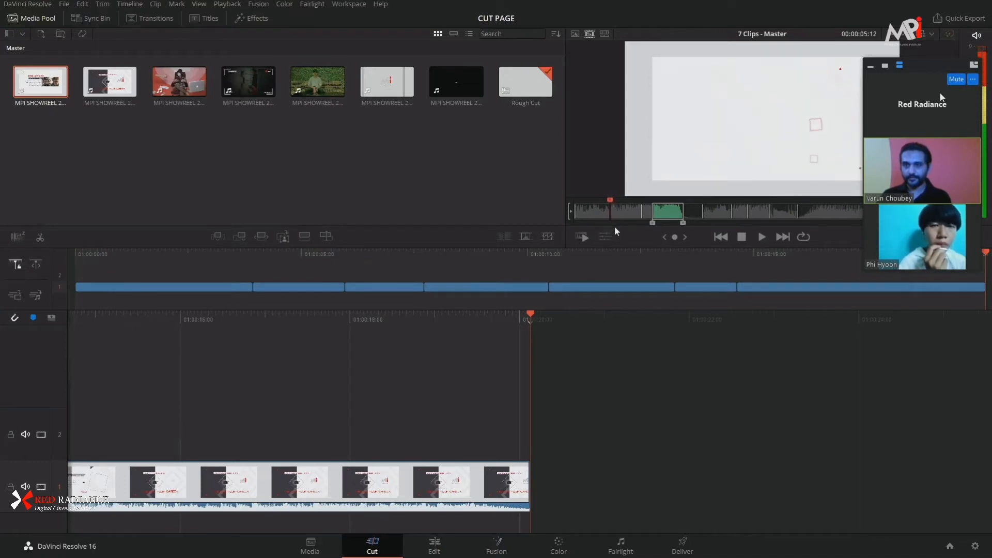
pyautogui.press('Left')
pyautogui.press('Left')
pyautogui.press('Left')
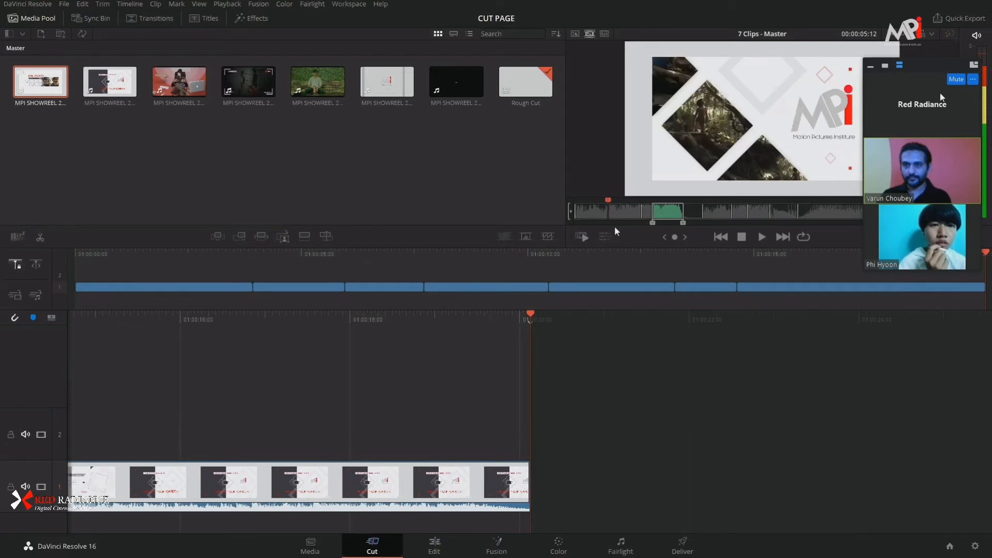
pyautogui.press('Right')
pyautogui.press('Left')
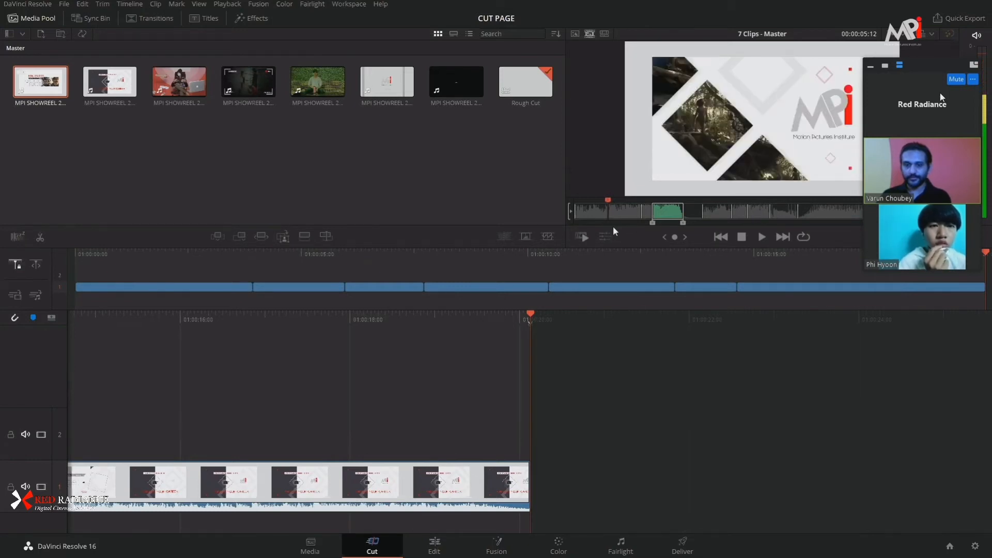
pyautogui.click(574, 212)
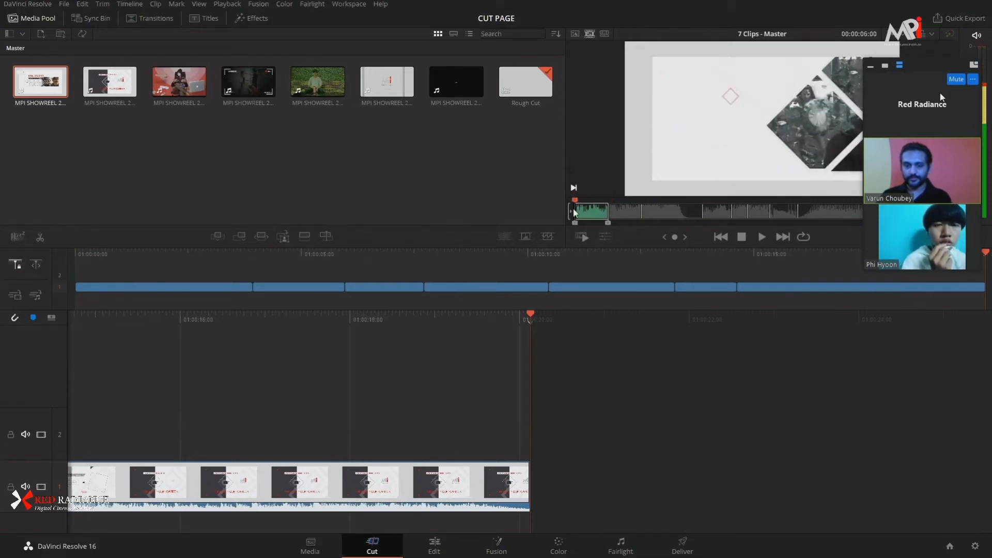
pyautogui.click(239, 237)
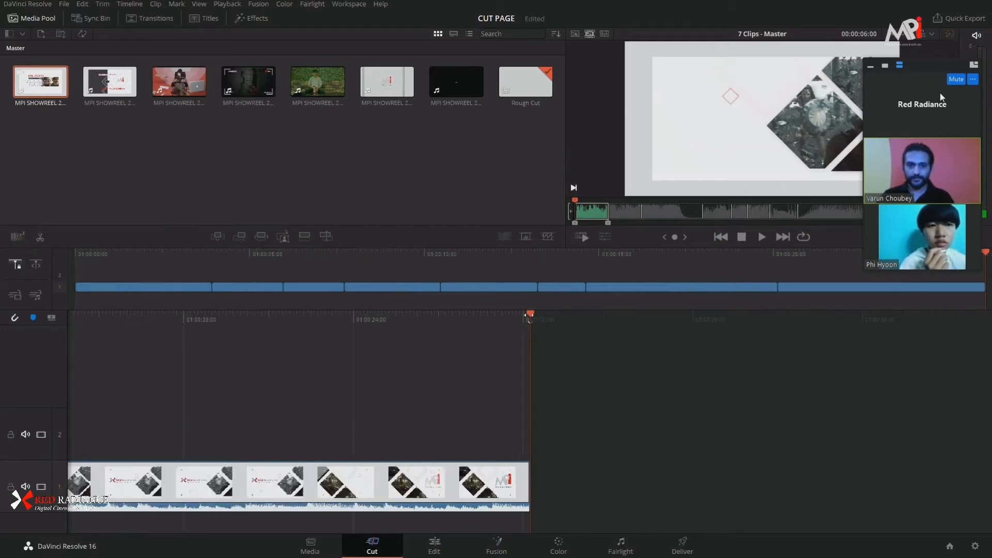
# - Scrub through the Rough Cut timeline to examine the appended clips and the cut into the Professional Training Centre clip
pyautogui.click(434, 328)
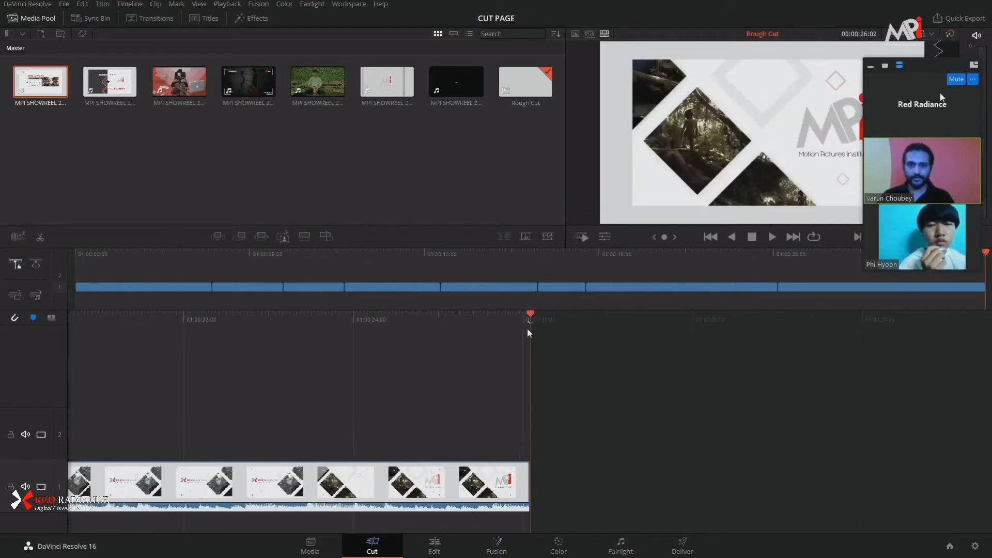
pyautogui.moveTo(146, 257); pyautogui.dragTo(74, 264)
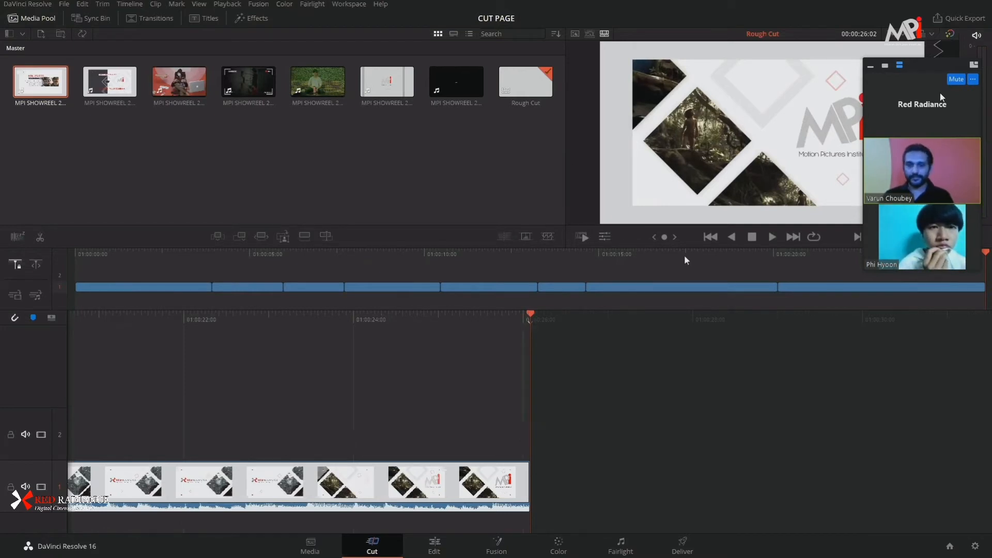
pyautogui.moveTo(658, 255); pyautogui.dragTo(409, 313)
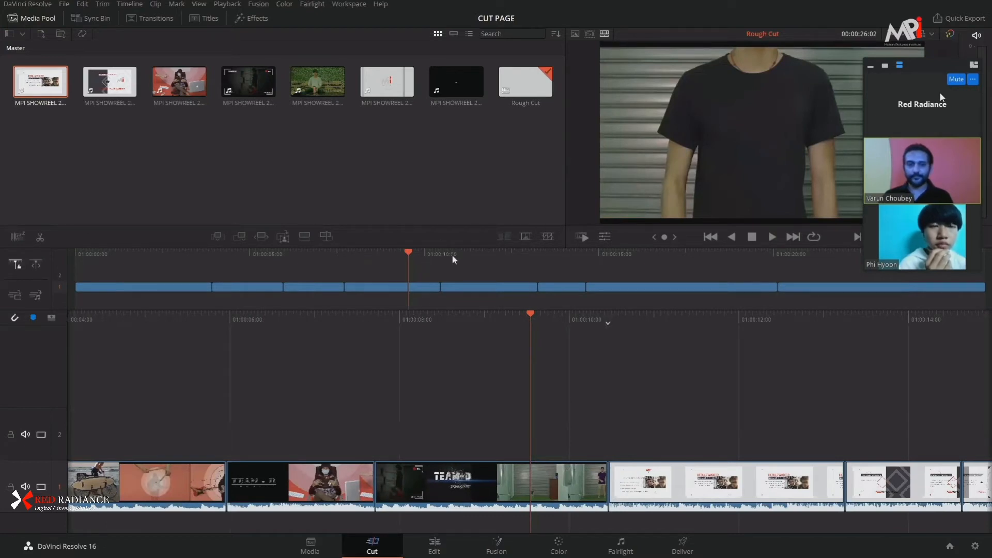
pyautogui.moveTo(464, 253); pyautogui.dragTo(946, 287)
pyautogui.moveTo(683, 286); pyautogui.dragTo(274, 302)
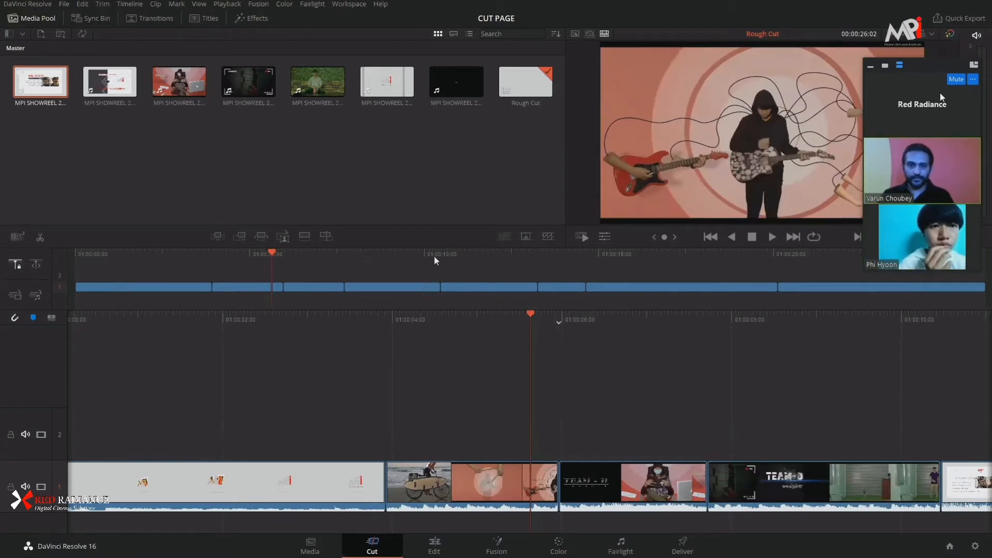
pyautogui.moveTo(434, 256); pyautogui.dragTo(538, 279)
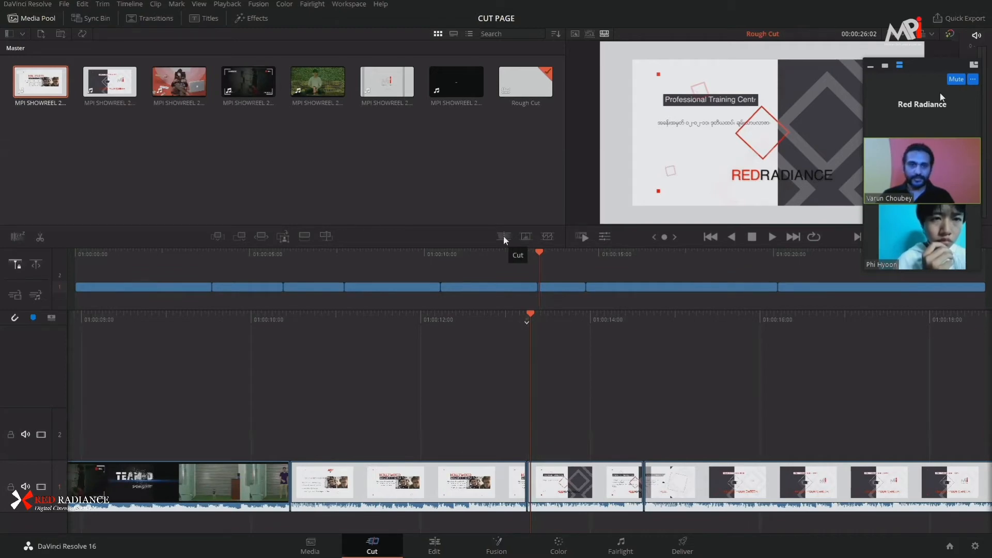
pyautogui.moveTo(539, 251); pyautogui.dragTo(531, 254)
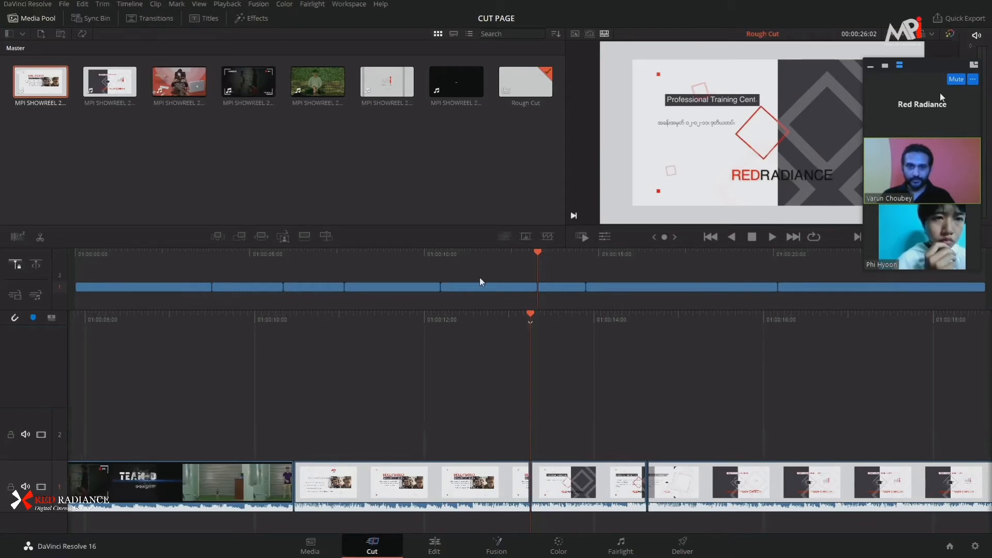
# - Split the Admission Requirement clip just after its opening transition, where the LEVE text shows, and delete the short leading piece
pyautogui.moveTo(534, 252); pyautogui.dragTo(441, 270)
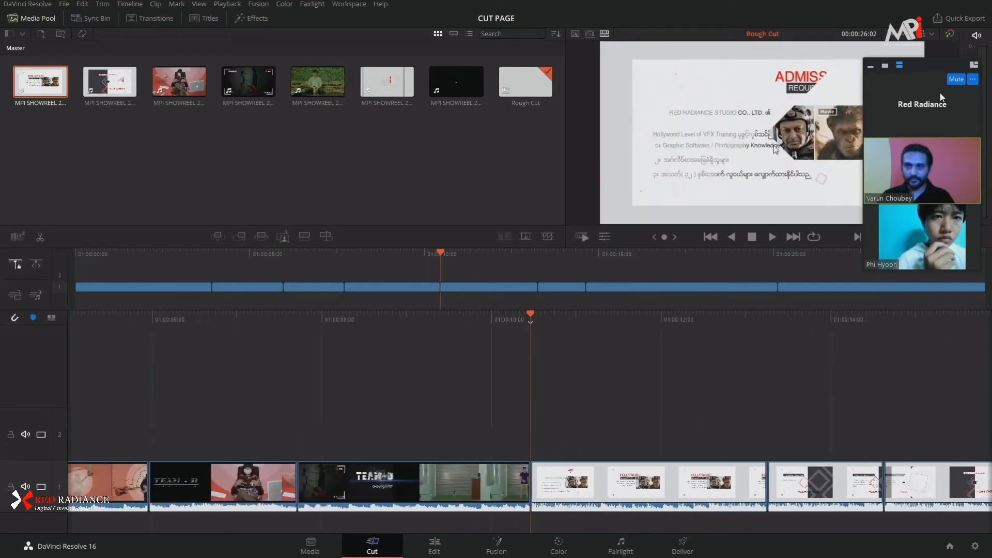
pyautogui.press('Right')
pyautogui.press('Right')
pyautogui.press('Right')
pyautogui.press('Right')
pyautogui.press('Right')
pyautogui.press('Right')
pyautogui.press('Right')
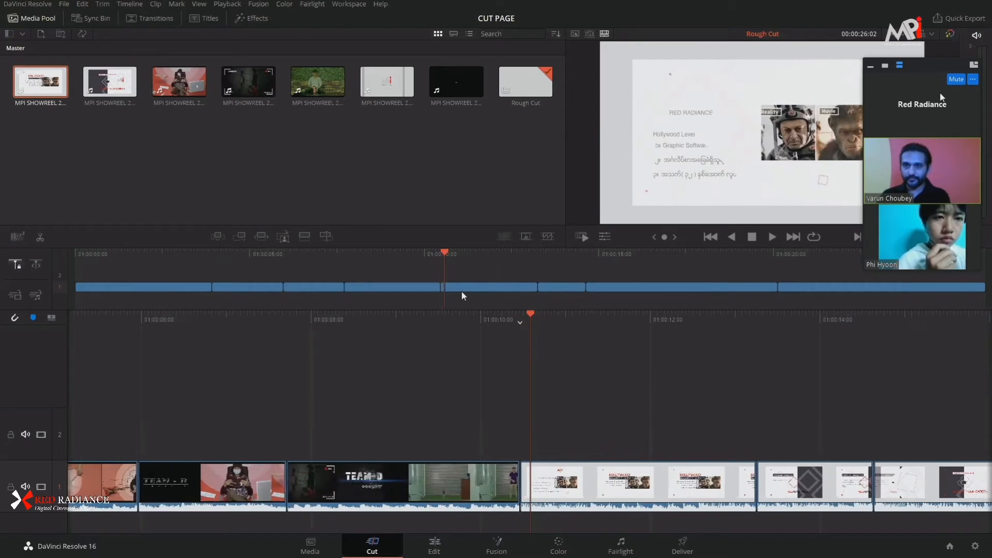
pyautogui.press('Right')
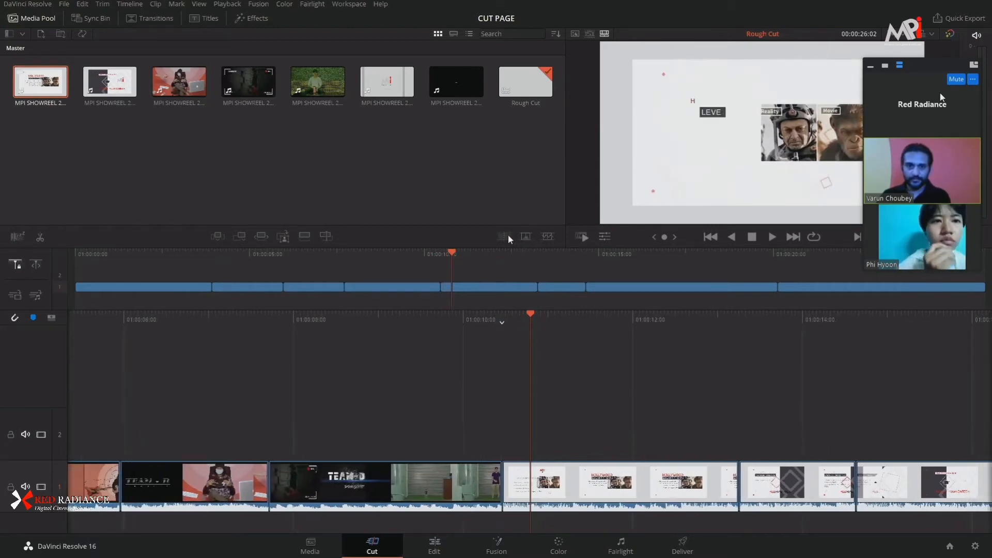
pyautogui.click(482, 287)
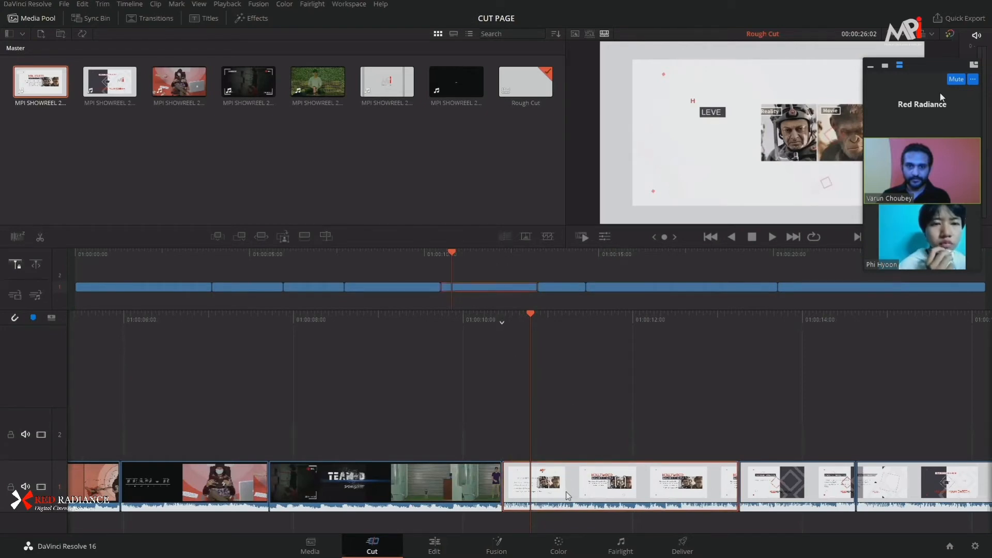
pyautogui.moveTo(531, 315); pyautogui.dragTo(531, 317)
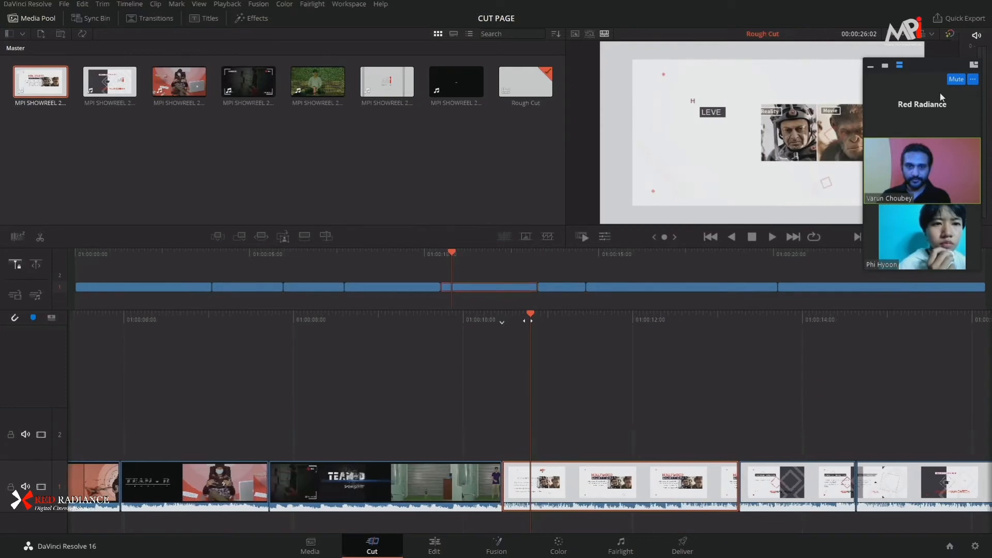
pyautogui.click(42, 236)
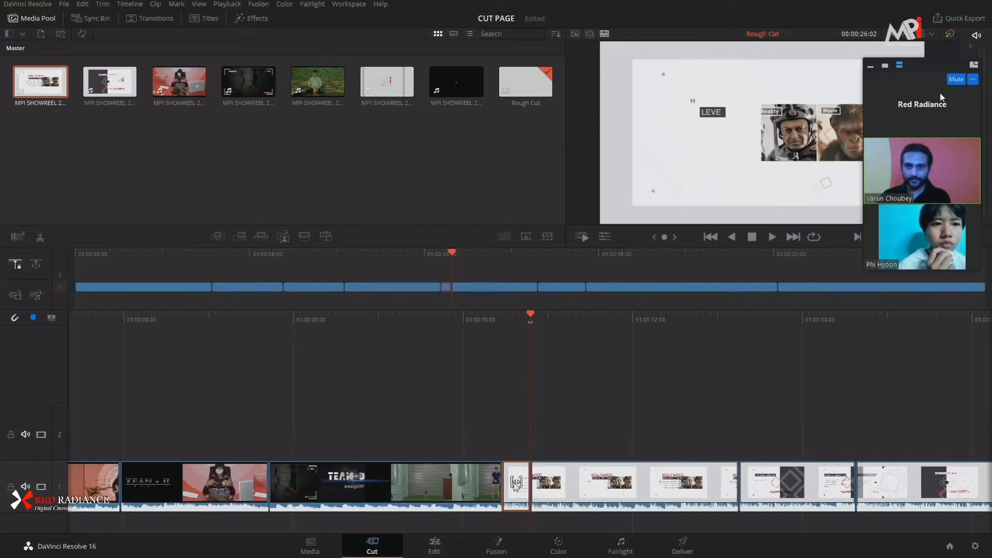
pyautogui.press('Delete')
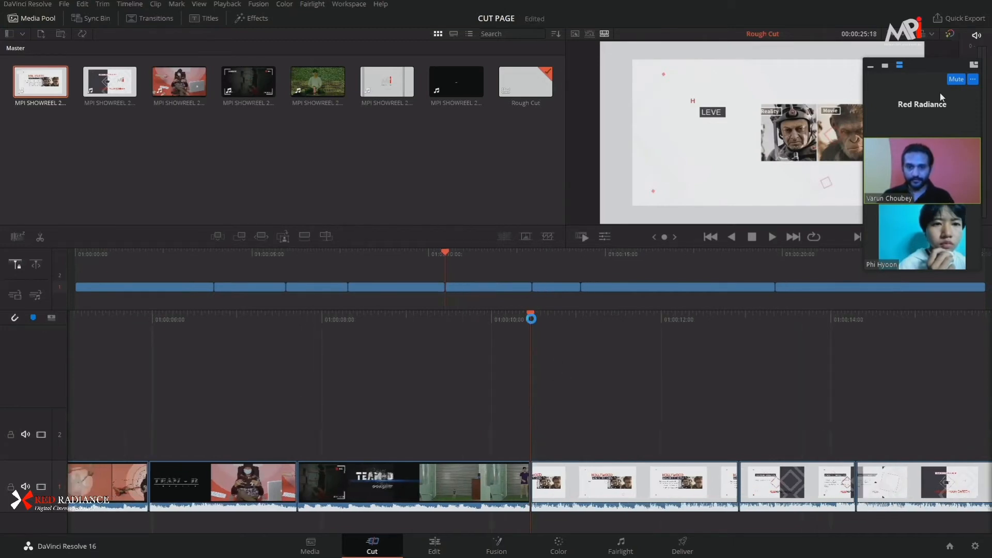
# - Select the two clips meeting at the Professional Training Centre cut and play back across the edit into the Choose Your Career clip
pyautogui.moveTo(522, 253)
pyautogui.mouseDown()
pyautogui.moveTo(535, 256)
pyautogui.moveTo(491, 257)
pyautogui.moveTo(528, 264)
pyautogui.mouseUp()
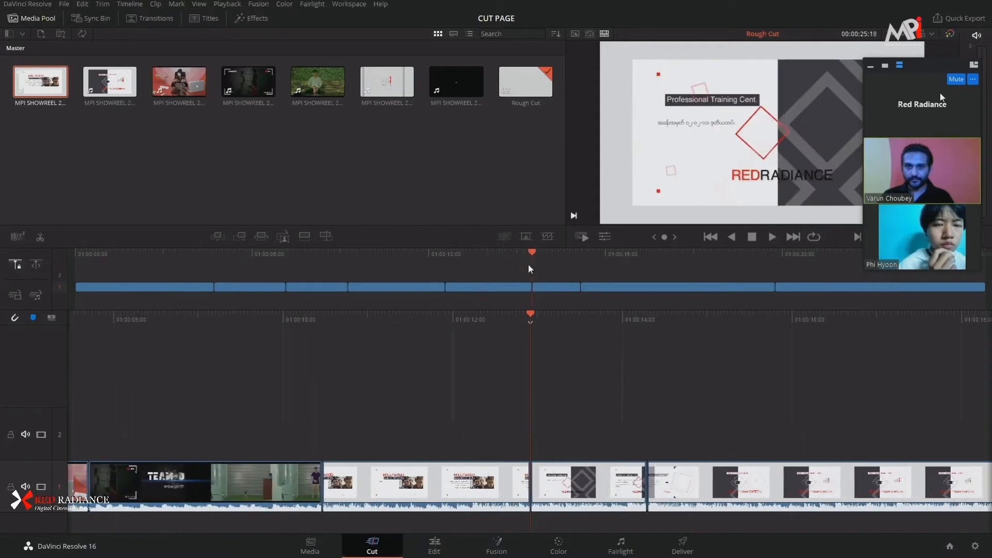
pyautogui.click(526, 236)
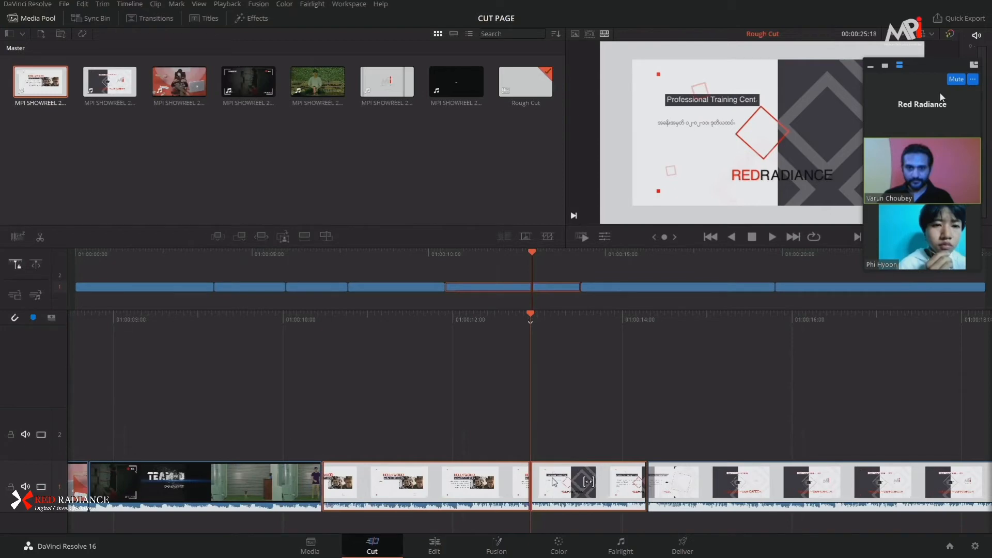
pyautogui.moveTo(532, 254); pyautogui.dragTo(505, 252)
pyautogui.press('space')
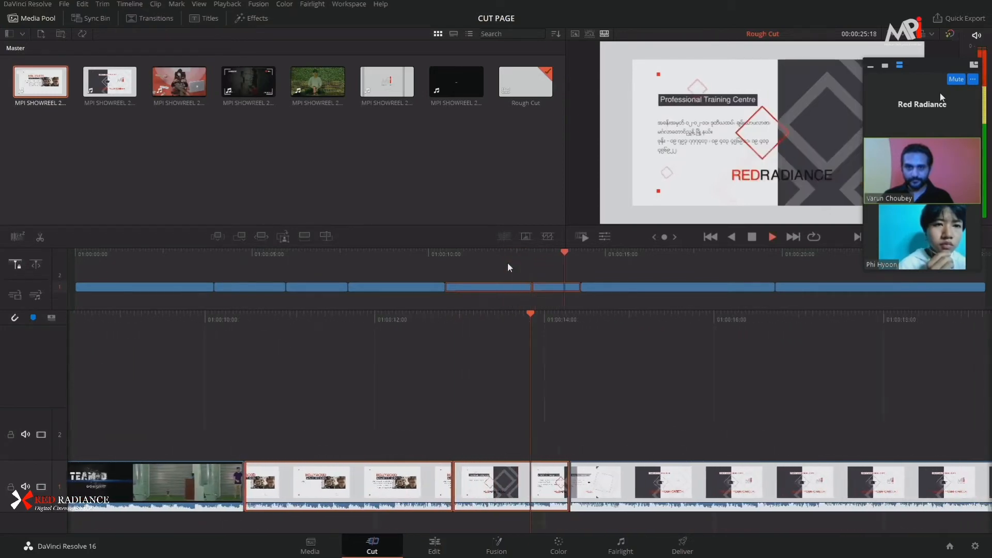
pyautogui.press('space')
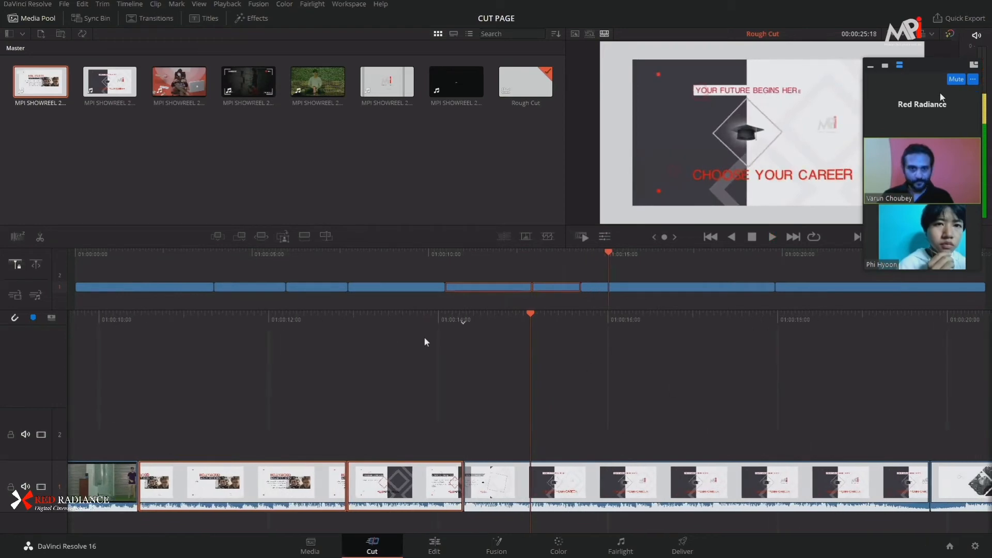
# - On the Edit page, park the playhead at 01:00:14:07, move the Choose Your Career clip to Video 2, and try extending its start earlier
pyautogui.click(434, 546)
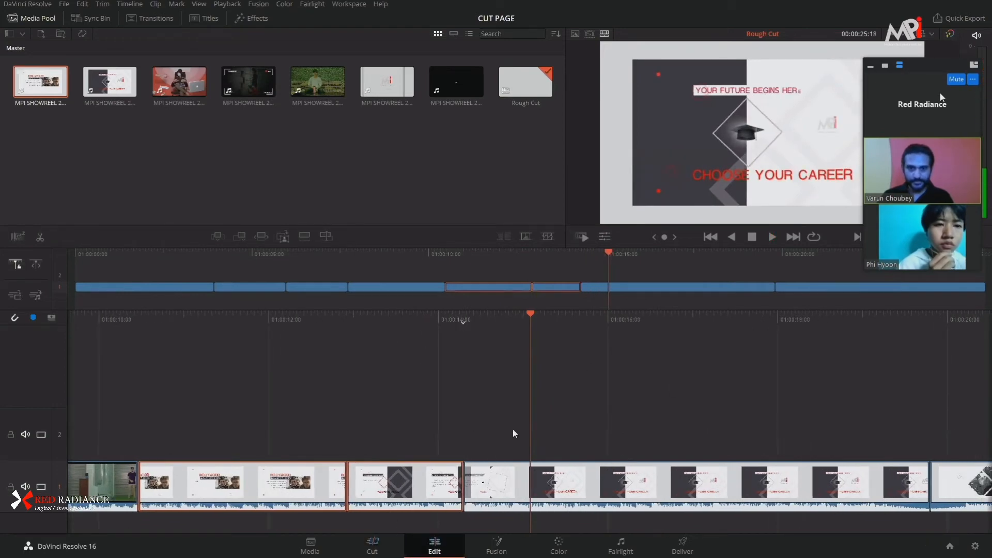
pyautogui.scroll(2, 361, 402)
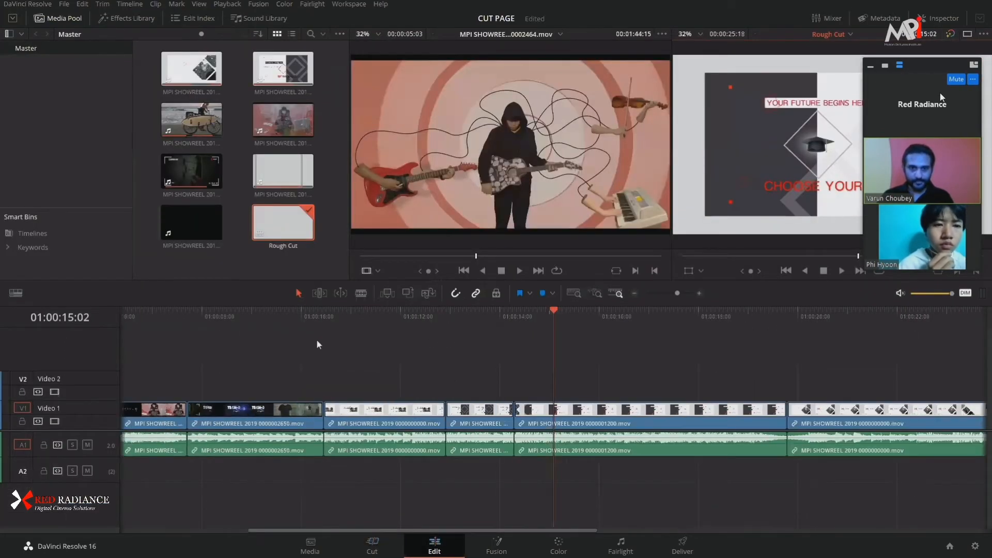
pyautogui.click(514, 317)
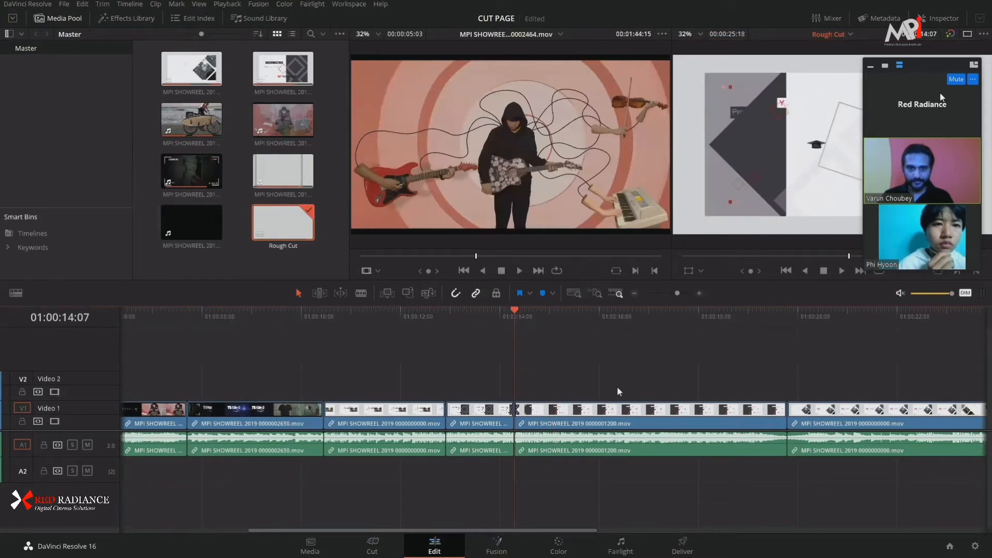
pyautogui.moveTo(545, 414); pyautogui.dragTo(410, 379)
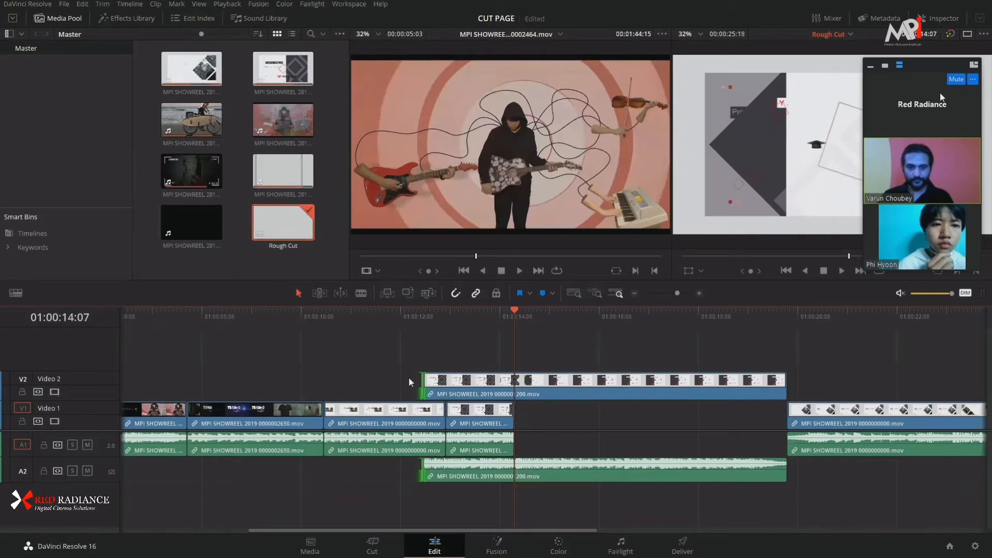
# - Undo the start extension, try extending the end of the preceding Video 1 clip under the raised clip, and undo that too
pyautogui.hotkey('ctrl', 'z')
pyautogui.moveTo(512, 418); pyautogui.dragTo(593, 421)
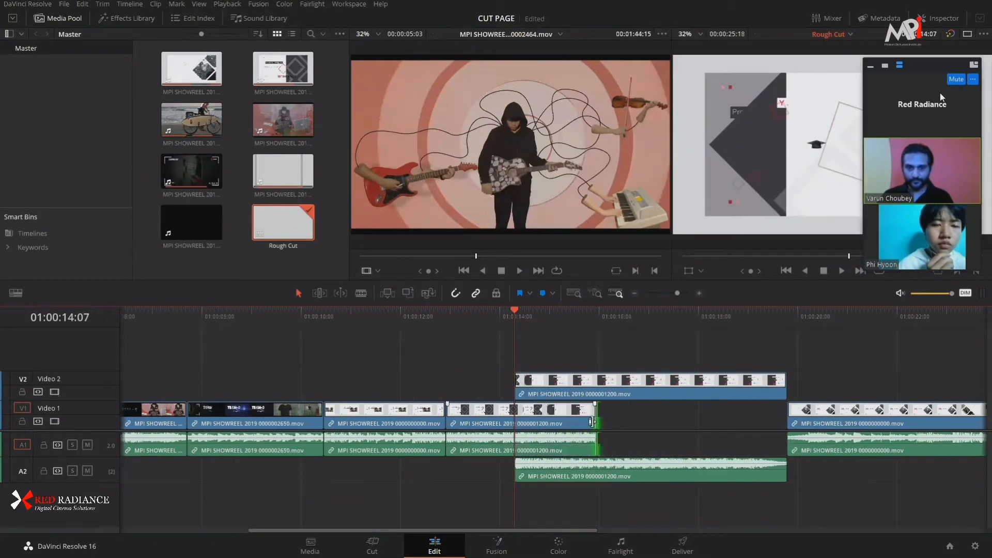
pyautogui.hotkey('ctrl', 'z')
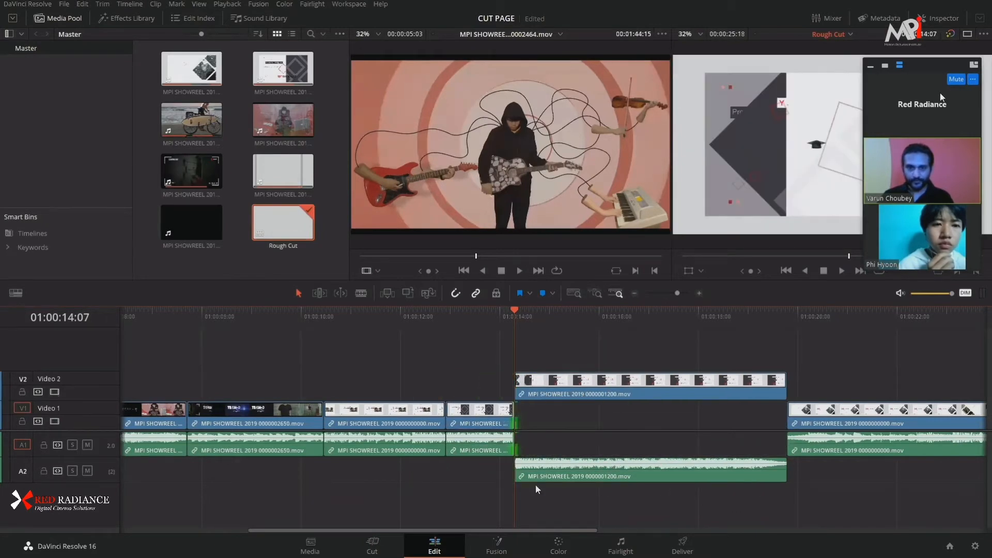
# - On the Cut page, try adding a dissolve at the end of the Video 1 clip before the gap, and delete it
pyautogui.click(372, 545)
pyautogui.click(565, 431)
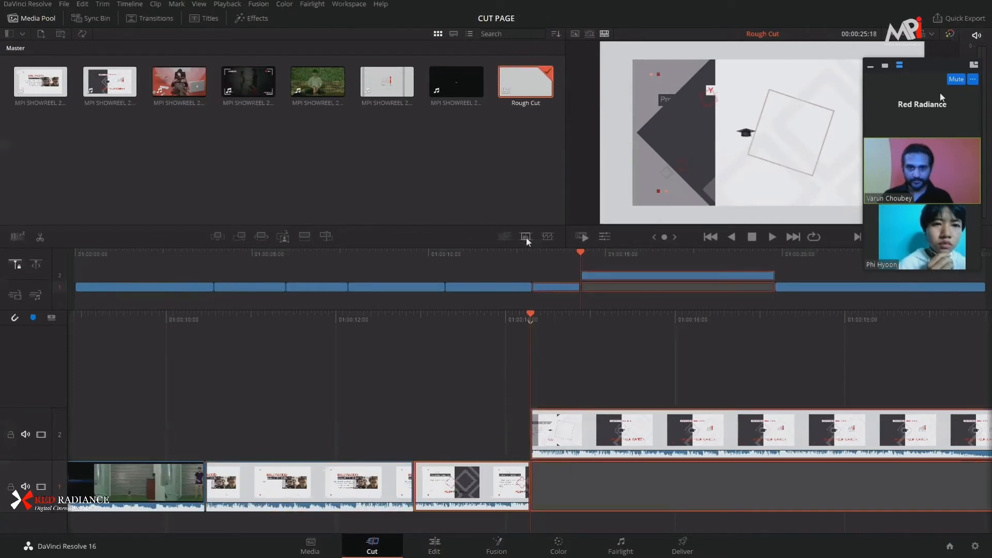
pyautogui.click(526, 236)
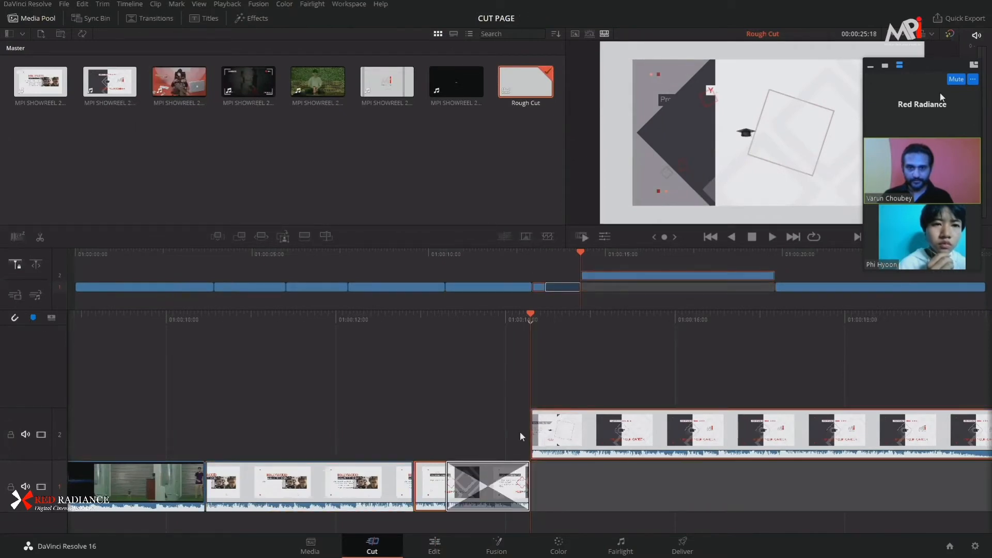
pyautogui.press('Delete')
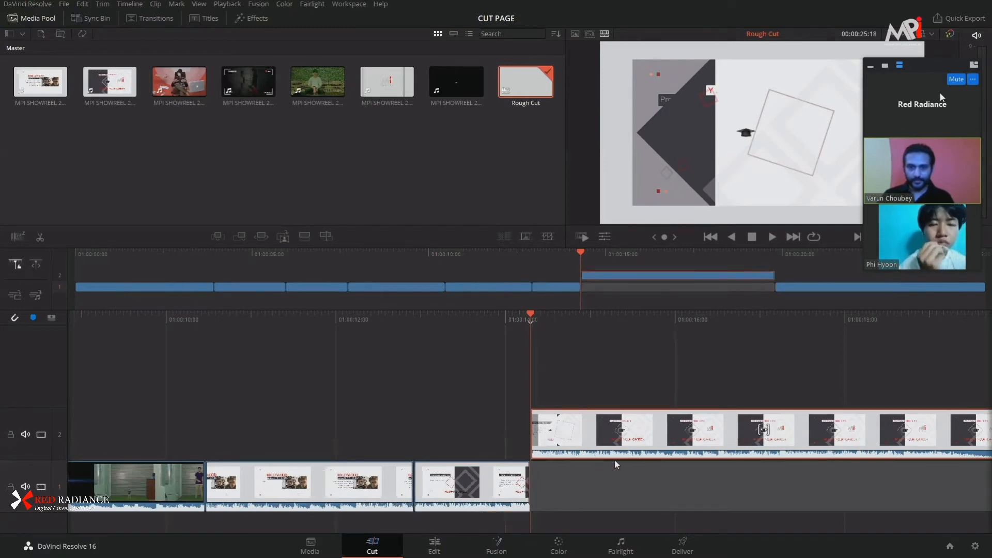
# - Move the Choose Your Career clip back to Video 1 and add a dissolve at its cut with the Professional Training Centre clip
pyautogui.moveTo(687, 287); pyautogui.dragTo(686, 291)
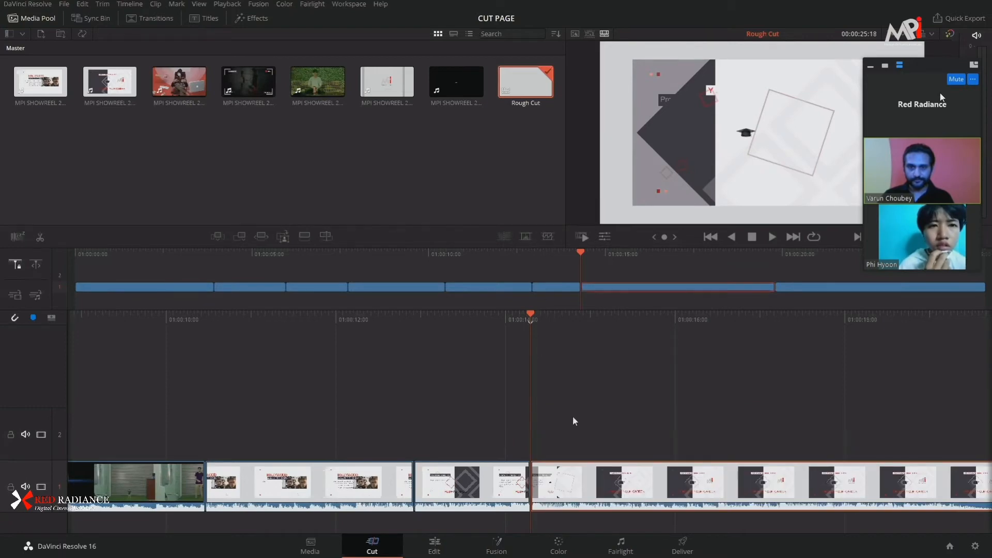
pyautogui.click(525, 236)
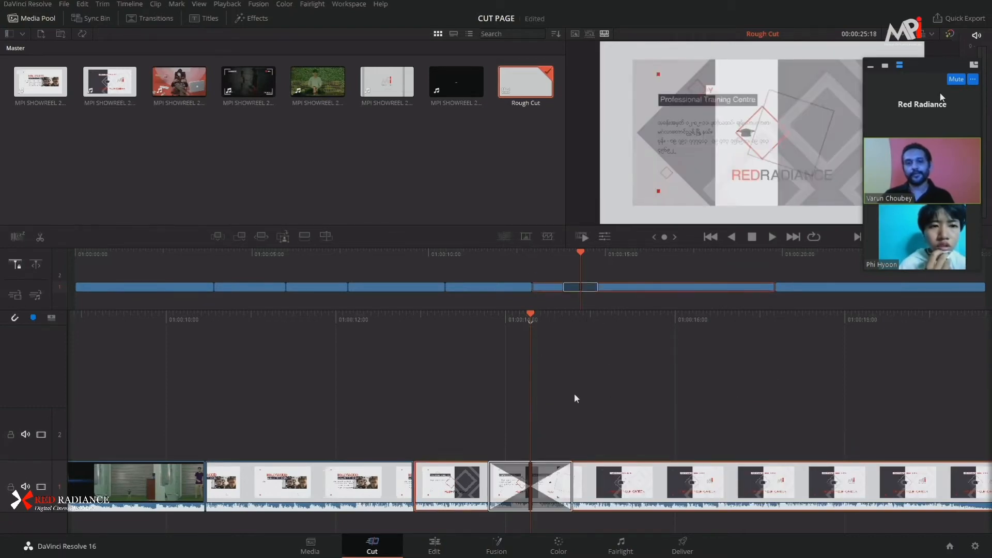
# - Play back the dissolve from the Professional Training Centre clip into the Choose Your Career clip several times
pyautogui.moveTo(579, 253); pyautogui.dragTo(562, 254)
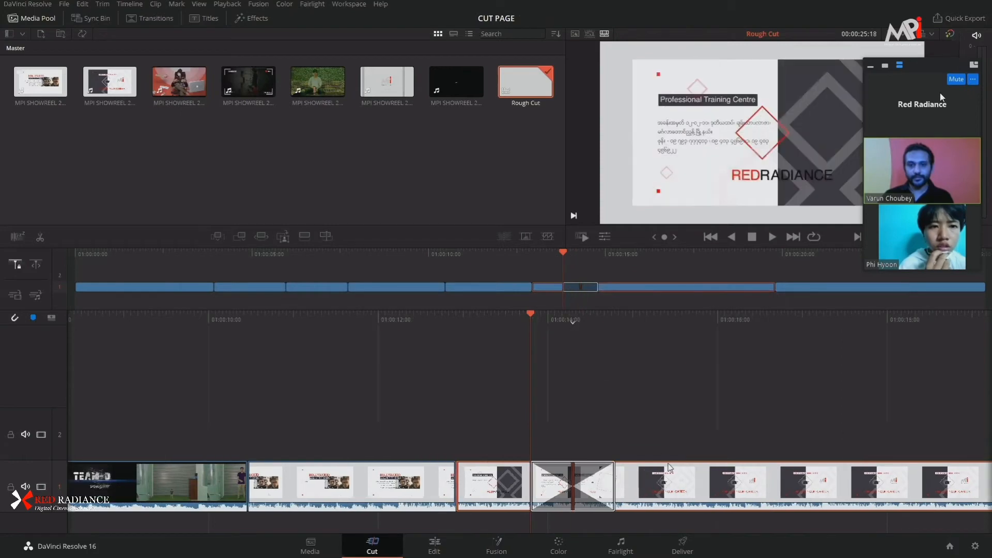
pyautogui.press('space')
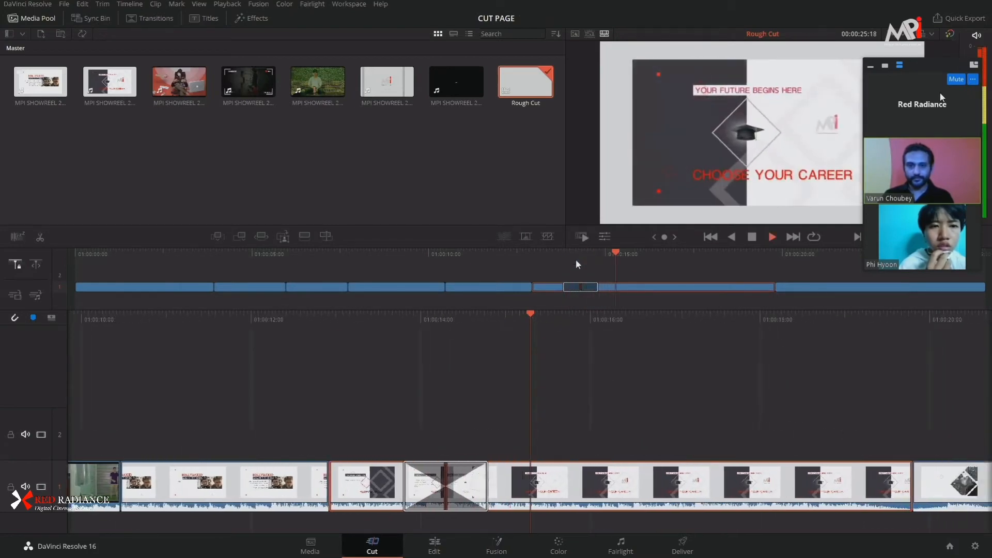
pyautogui.moveTo(576, 252); pyautogui.dragTo(562, 253)
pyautogui.press('space')
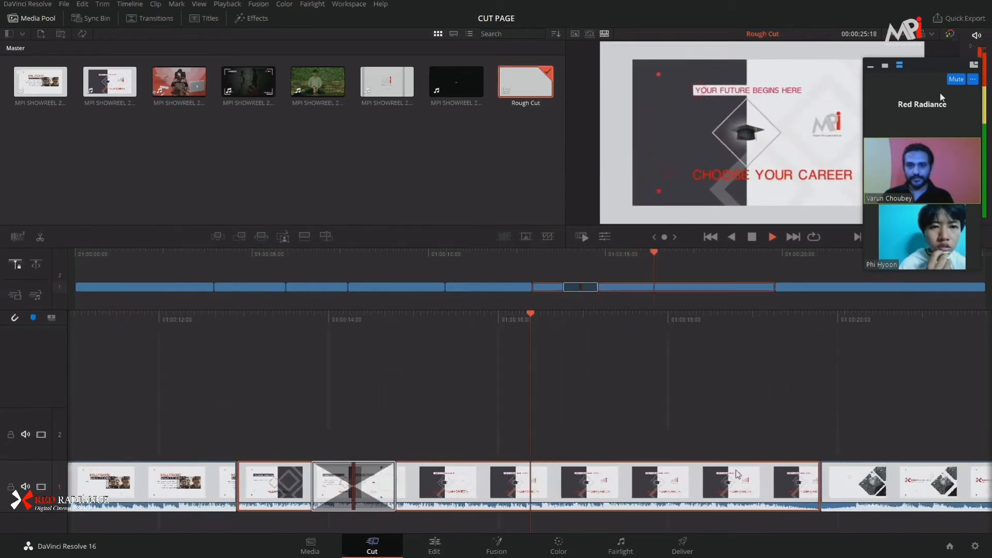
pyautogui.press('space')
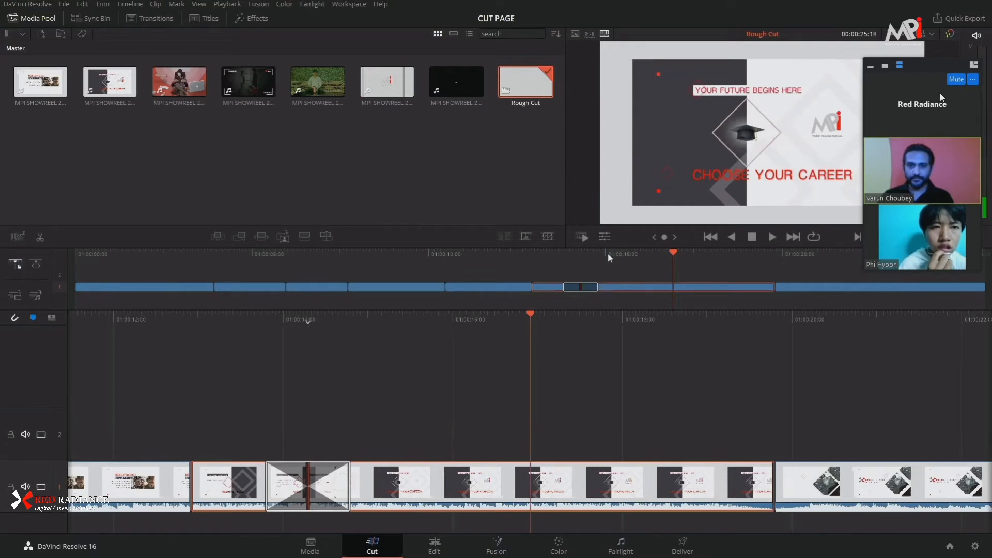
pyautogui.moveTo(608, 253); pyautogui.dragTo(561, 257)
pyautogui.press('space')
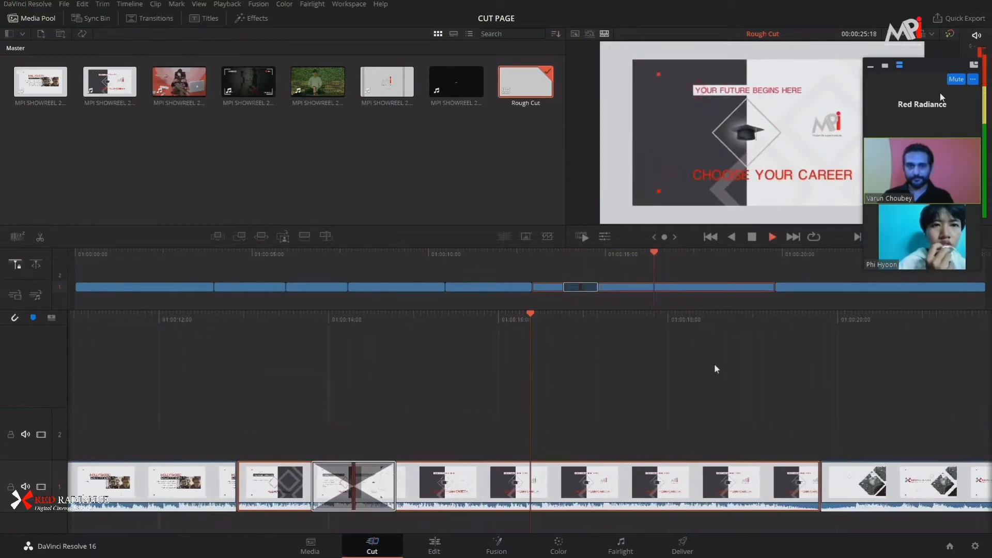
pyautogui.press('space')
pyautogui.moveTo(653, 252); pyautogui.dragTo(561, 277)
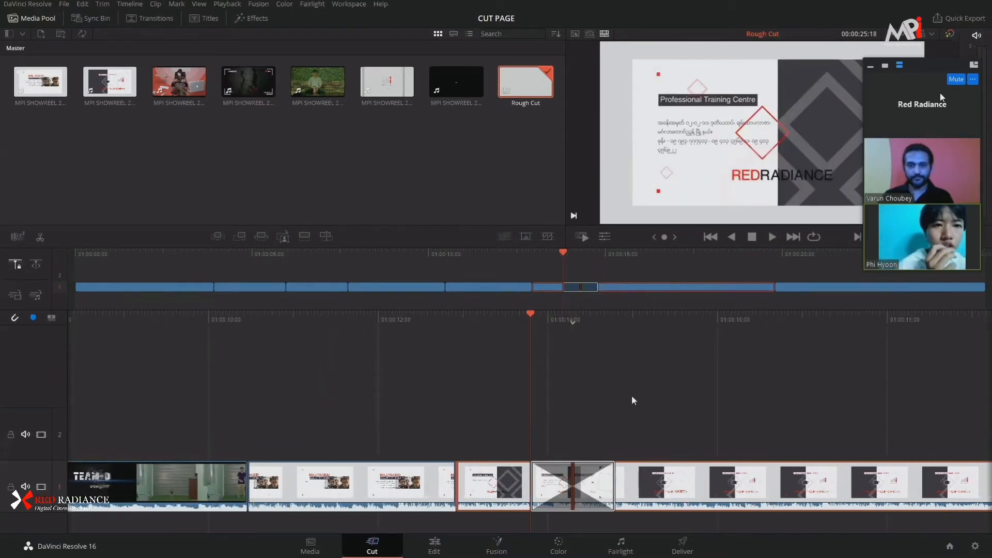
pyautogui.press('space')
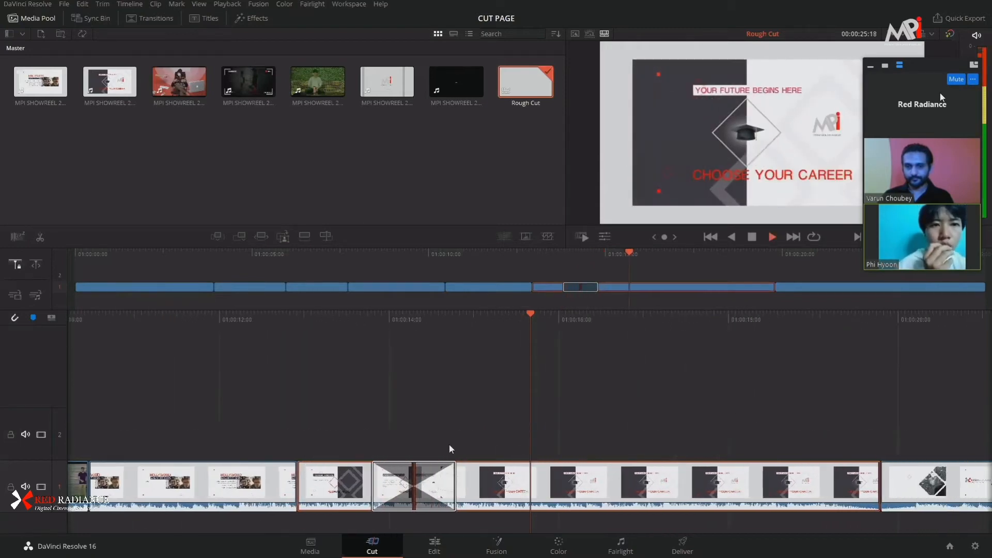
pyautogui.press('space')
# - Add a dissolve at the cut into the Hollywood Level of VFX Training clip and play back through it
pyautogui.moveTo(630, 257); pyautogui.dragTo(445, 294)
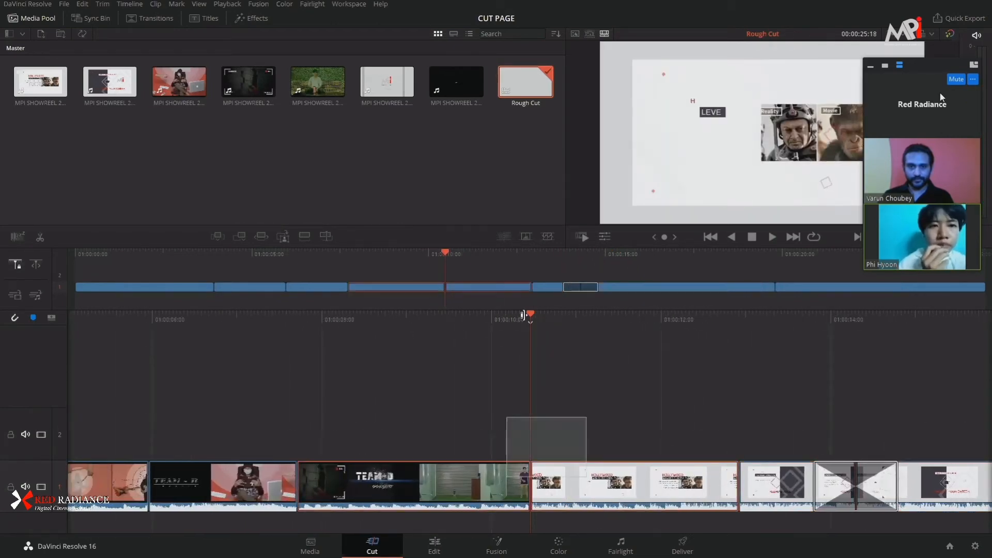
pyautogui.click(525, 238)
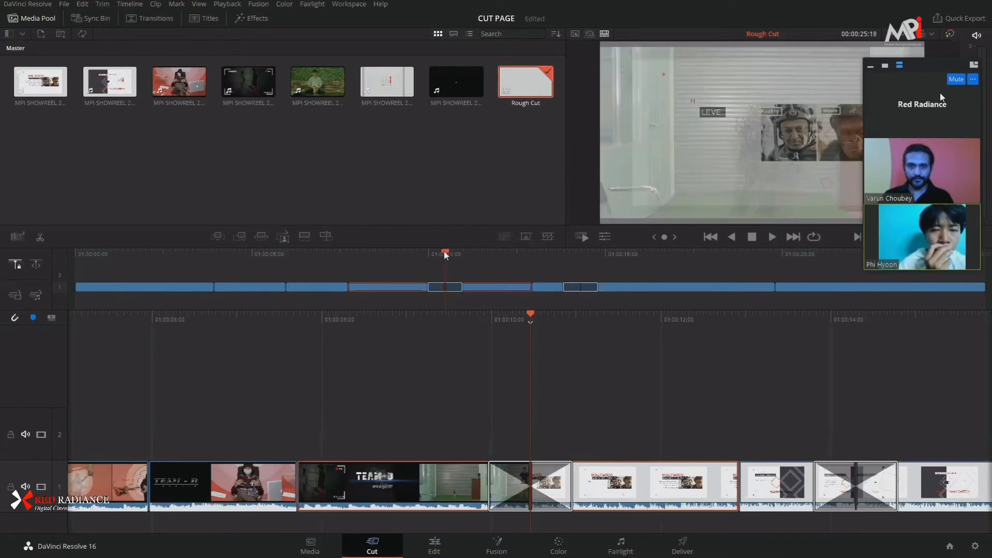
pyautogui.moveTo(445, 251); pyautogui.dragTo(428, 253)
pyautogui.press('space')
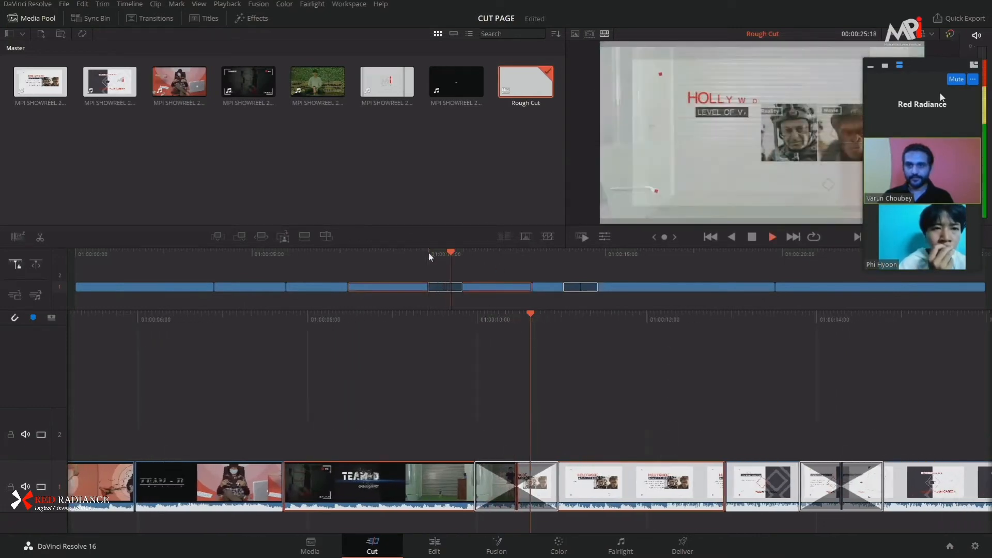
pyautogui.press('space')
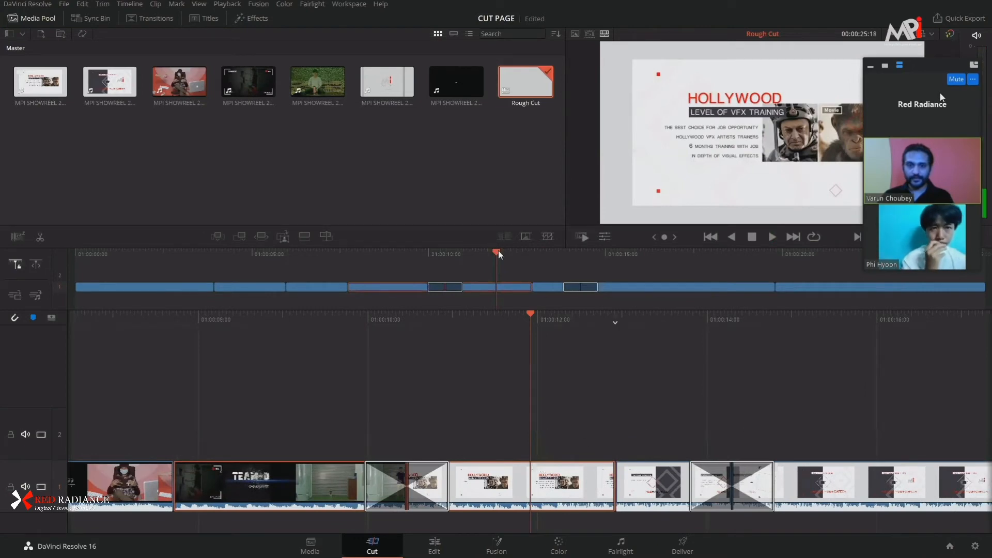
# - Replace the dissolve between the Professional Training Centre and Choose Your Career clips with a Smooth Cut
pyautogui.moveTo(499, 254); pyautogui.dragTo(558, 248)
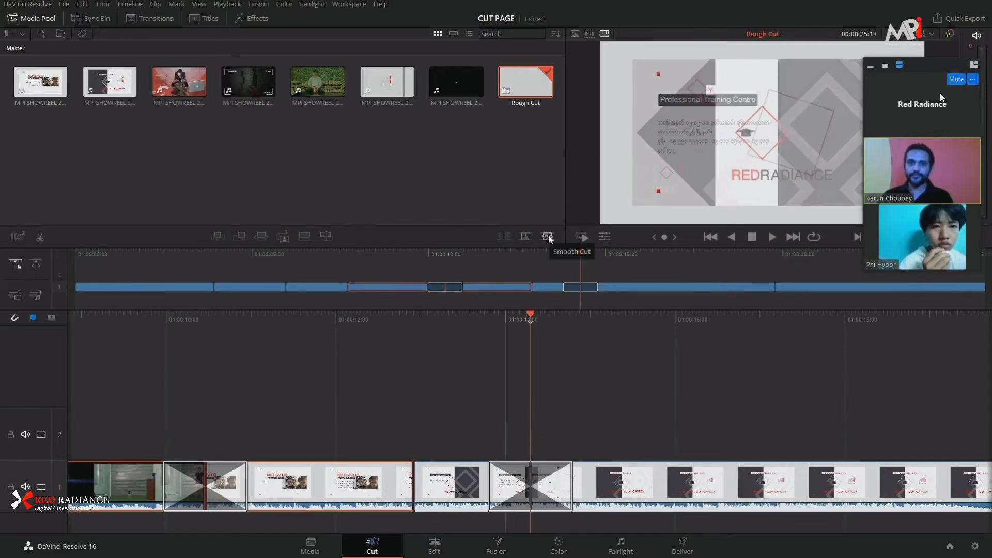
pyautogui.moveTo(581, 252); pyautogui.dragTo(790, 347)
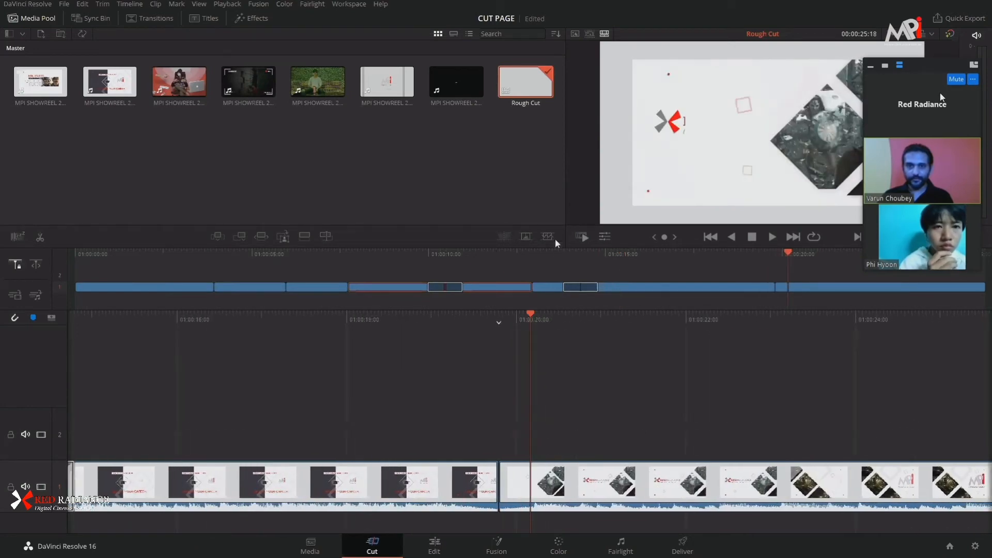
pyautogui.moveTo(789, 252); pyautogui.dragTo(779, 265)
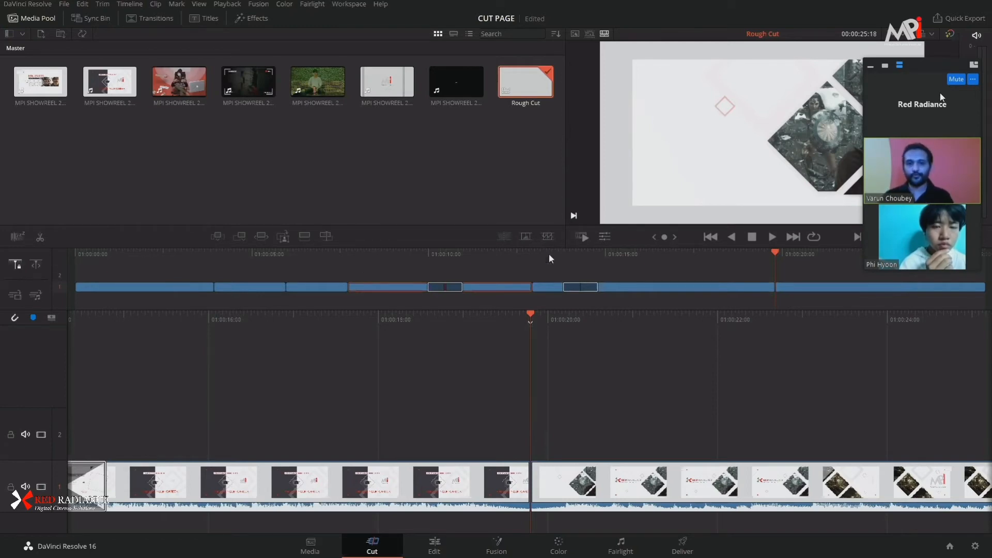
pyautogui.click(569, 474)
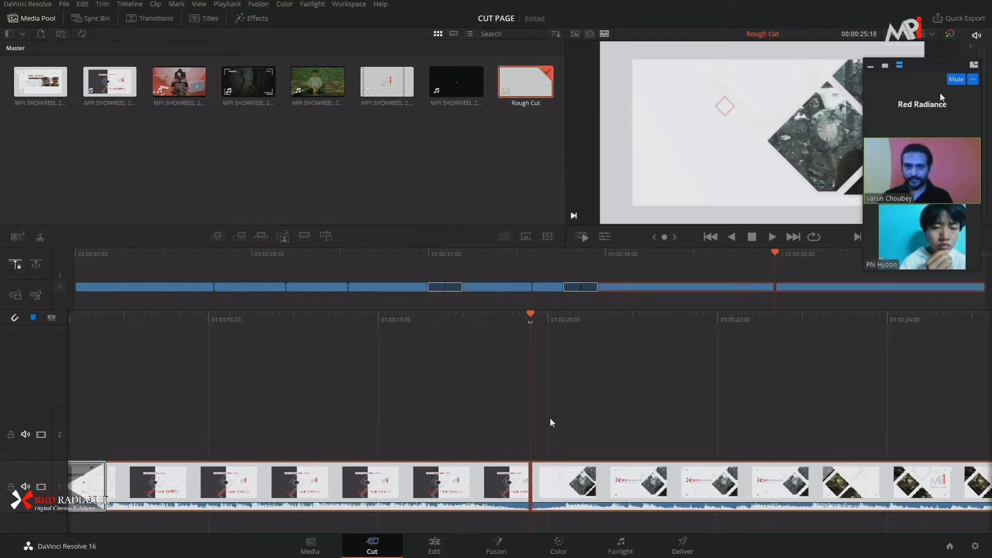
pyautogui.click(580, 253)
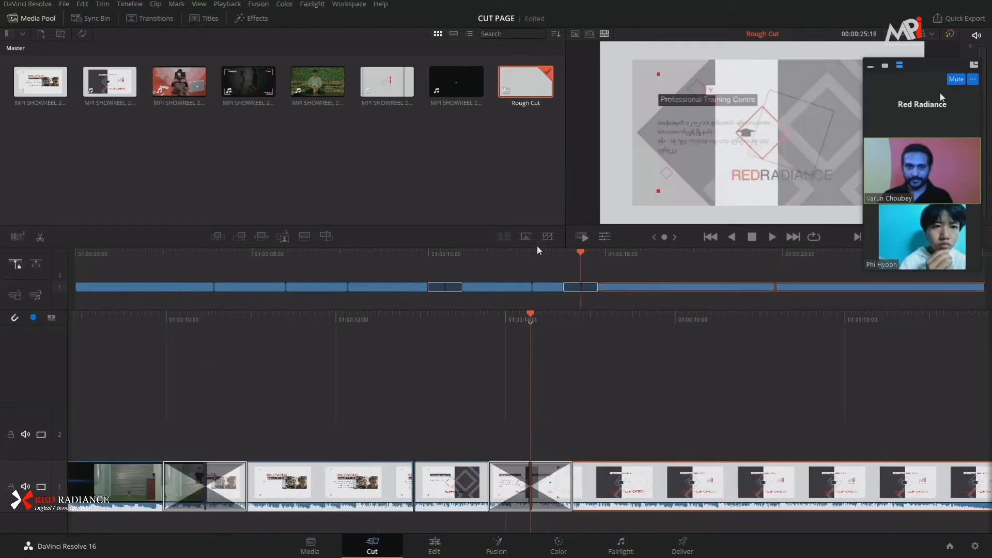
pyautogui.click(547, 235)
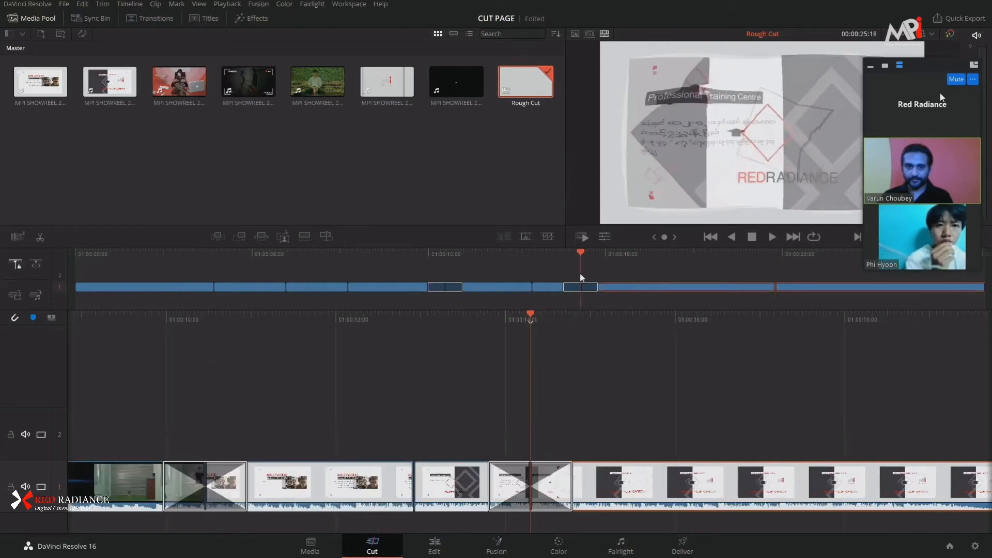
# - Step frame by frame through the Smooth Cut from its start to examine how the two images morph
pyautogui.click(563, 254)
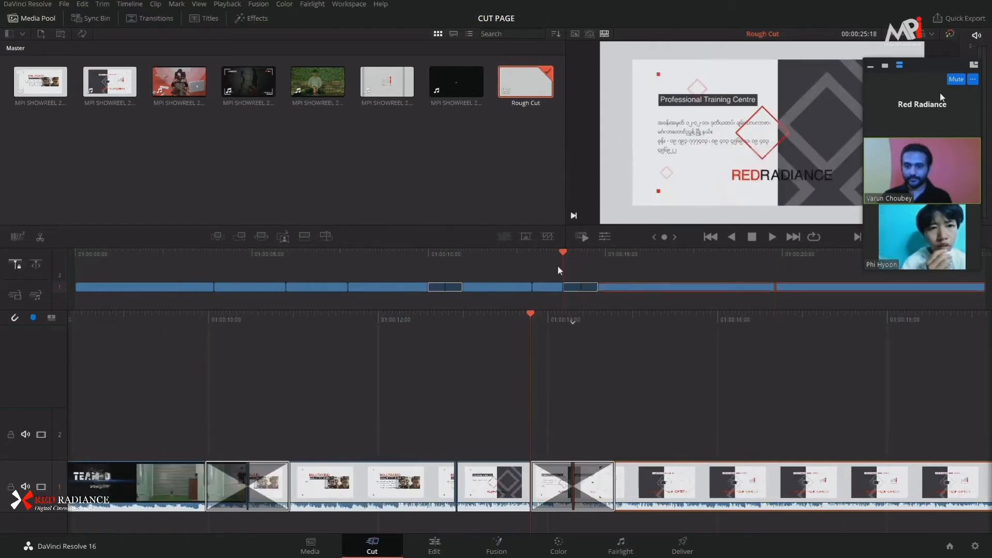
pyautogui.press('Right')
pyautogui.press('Right')
pyautogui.press('Right')
pyautogui.press('Right')
pyautogui.press('Right')
pyautogui.press('Right')
pyautogui.press('Right')
pyautogui.press('Right')
pyautogui.press('Right')
pyautogui.press('Right')
pyautogui.press('Right')
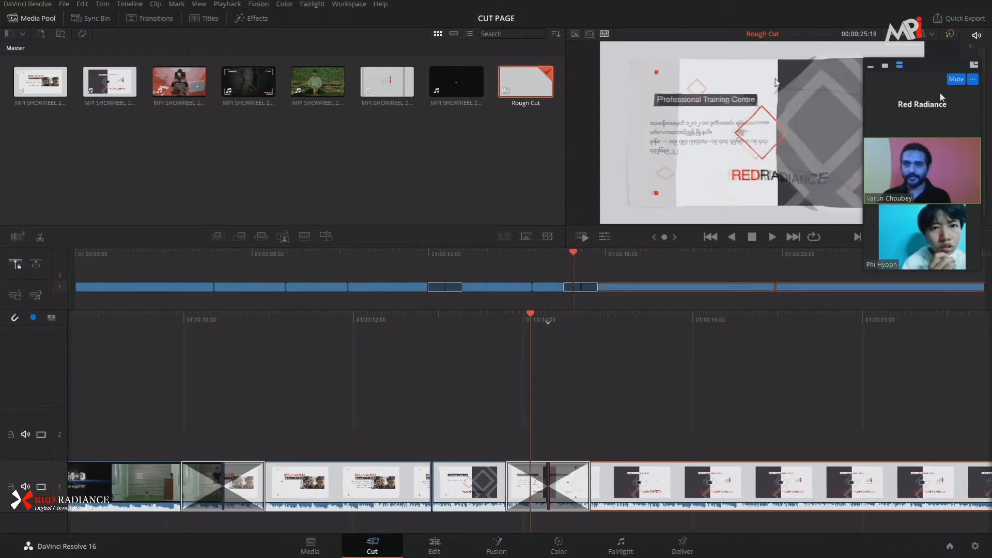
pyautogui.press('Right')
pyautogui.press('Right')
pyautogui.press('Right')
pyautogui.press('Right')
pyautogui.press('Right')
pyautogui.press('Right')
pyautogui.press('Right')
pyautogui.press('Right')
pyautogui.press('Right')
pyautogui.press('Right')
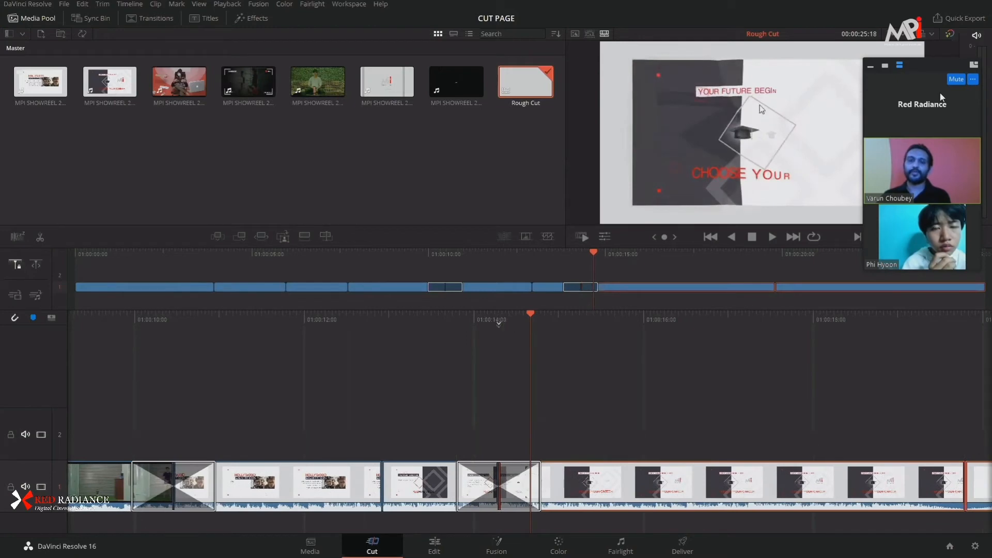
pyautogui.press('Right')
pyautogui.press('Right')
pyautogui.press('Right')
pyautogui.press('Right')
pyautogui.press('Right')
pyautogui.press('Right')
pyautogui.press('Right')
# - Play back the Smooth Cut into the Choose Your Career clip twice, starting just before the transition
pyautogui.moveTo(583, 262); pyautogui.dragTo(554, 255)
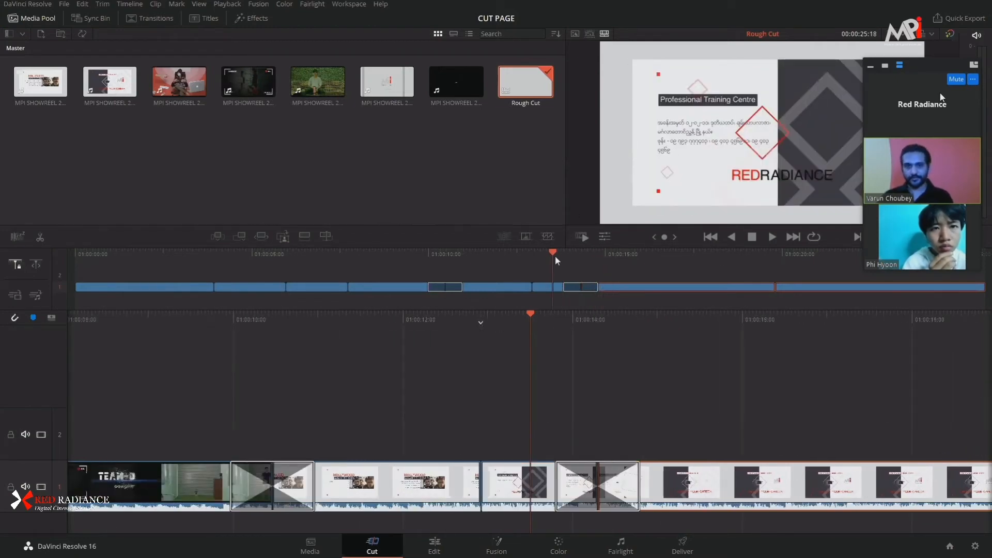
pyautogui.press('space')
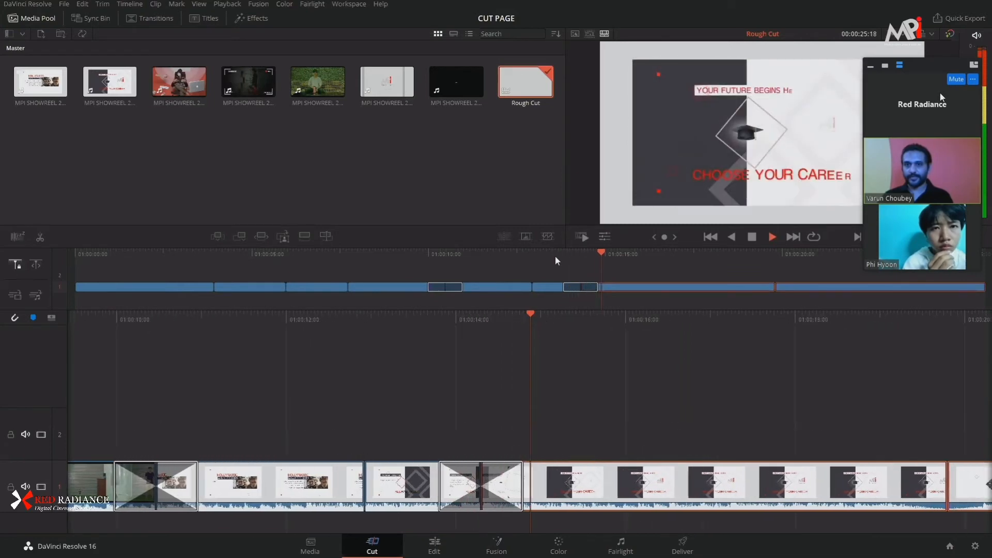
pyautogui.press('space')
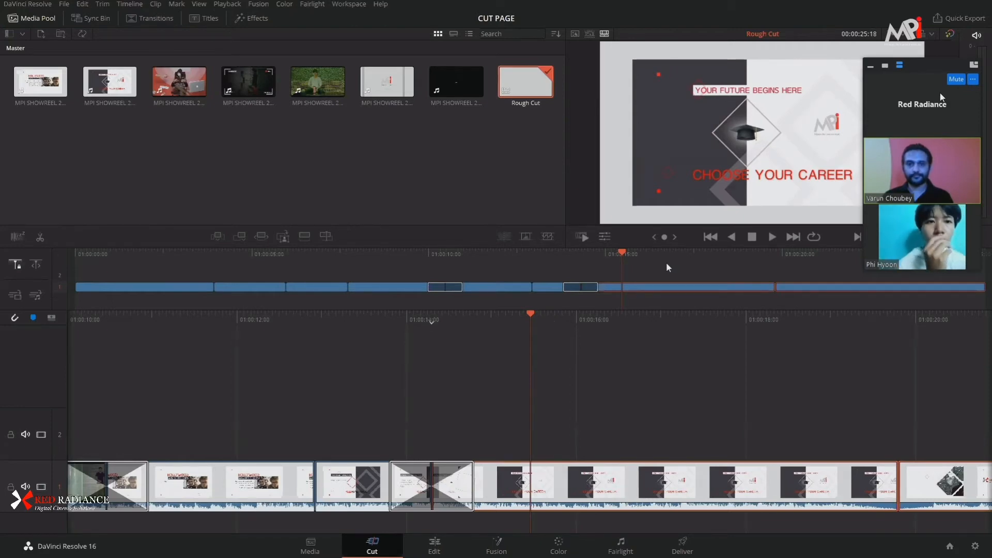
pyautogui.click(563, 253)
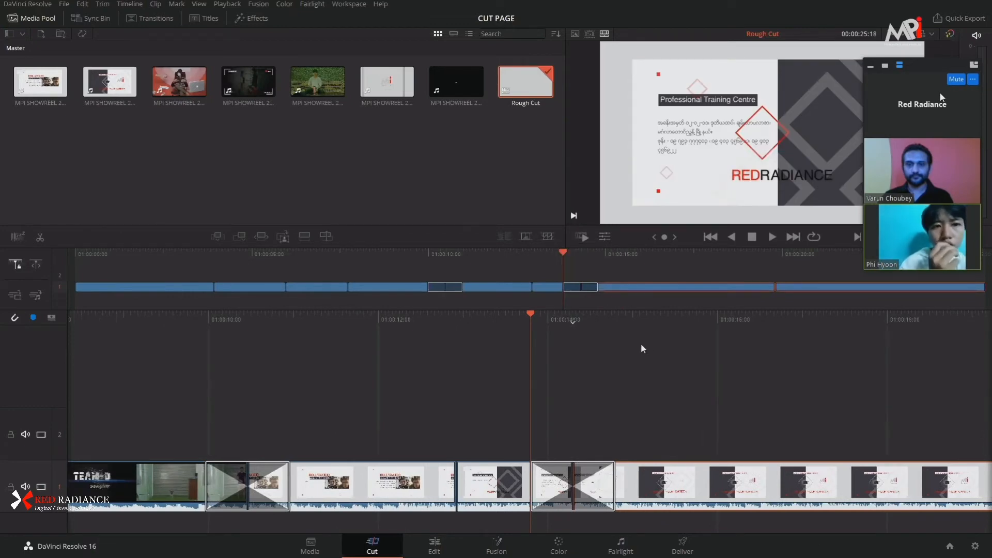
pyautogui.press('space')
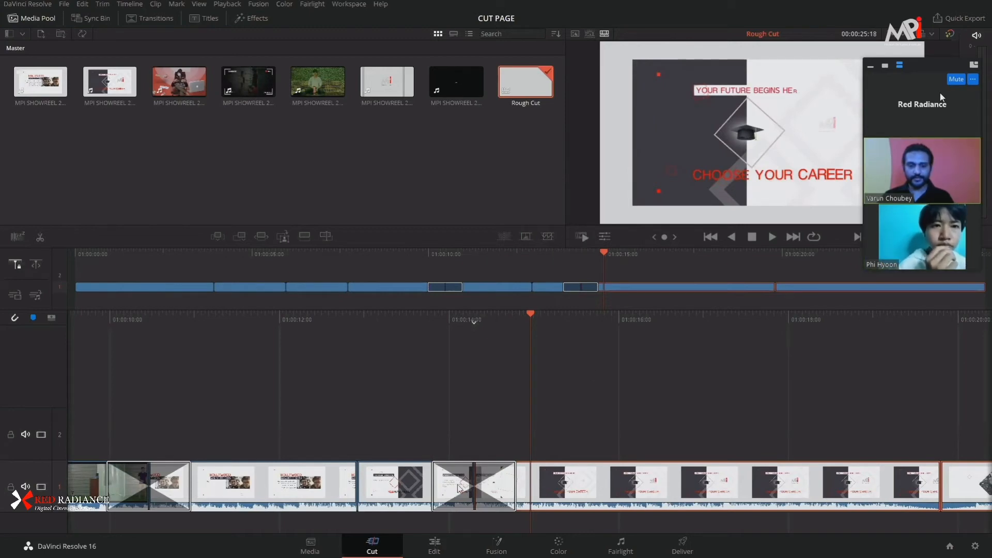
# - On the Edit page, locate Smooth Cut among the Dissolve video transitions, park the playhead at 01:00:14:07, and return to the Cut page
pyautogui.click(434, 543)
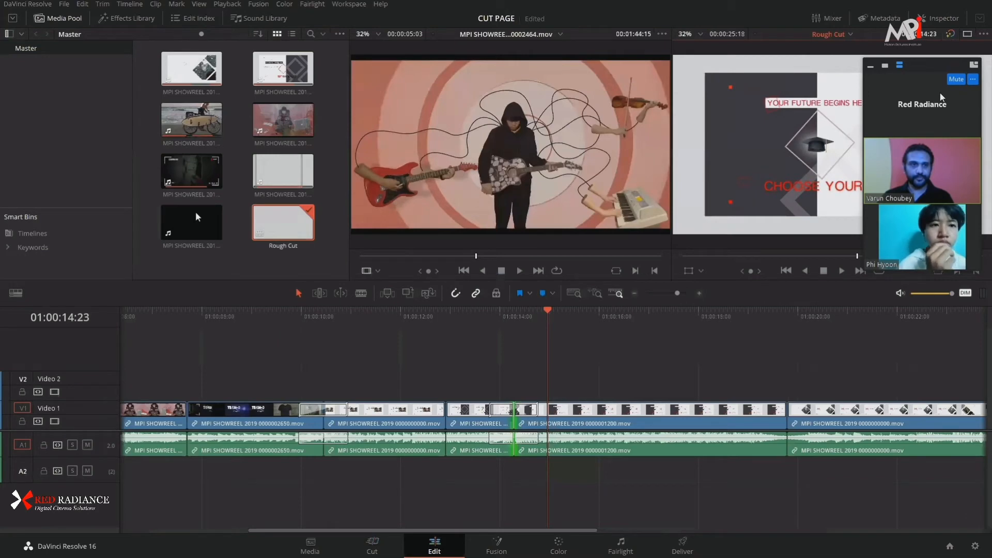
pyautogui.click(129, 18)
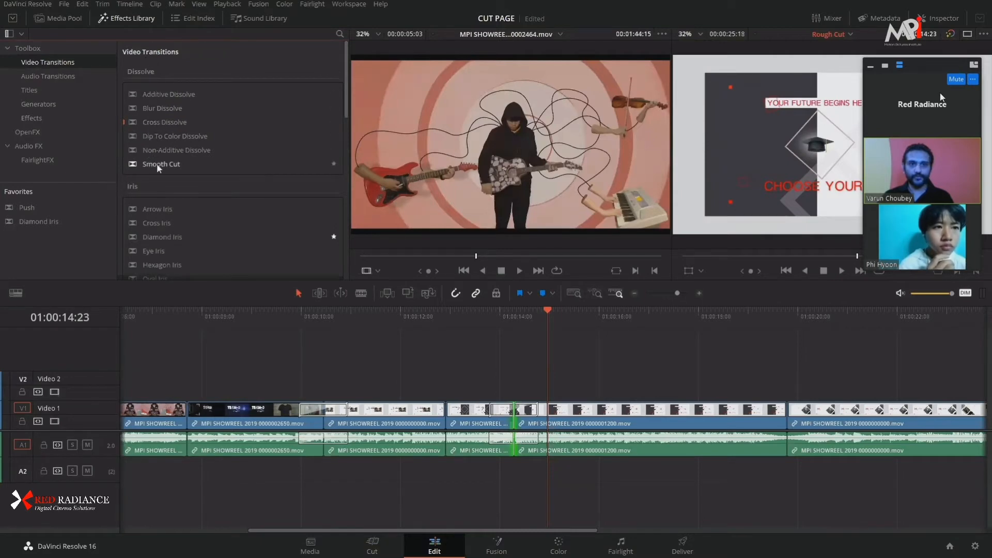
pyautogui.click(158, 163)
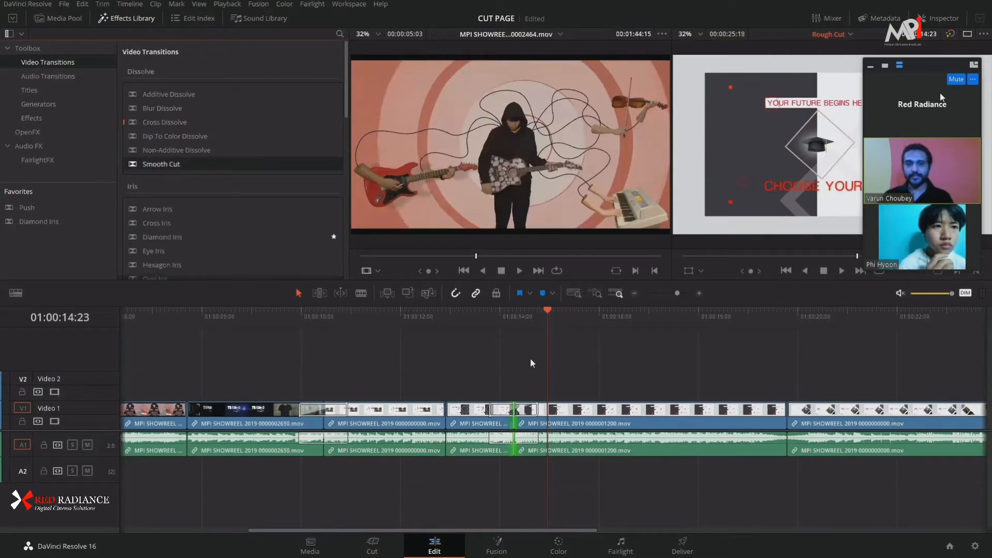
pyautogui.moveTo(529, 323); pyautogui.dragTo(485, 327)
pyautogui.click(514, 330)
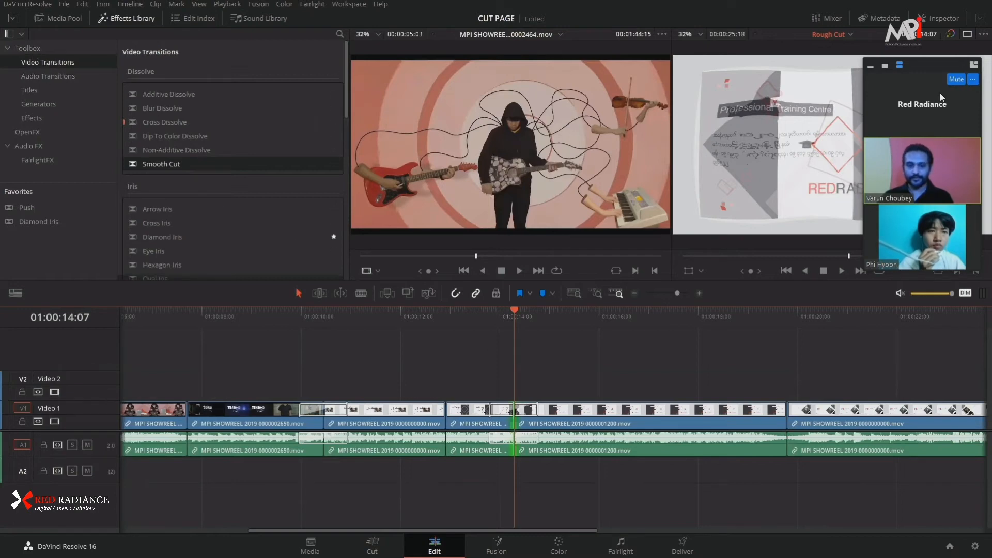
pyautogui.click(372, 546)
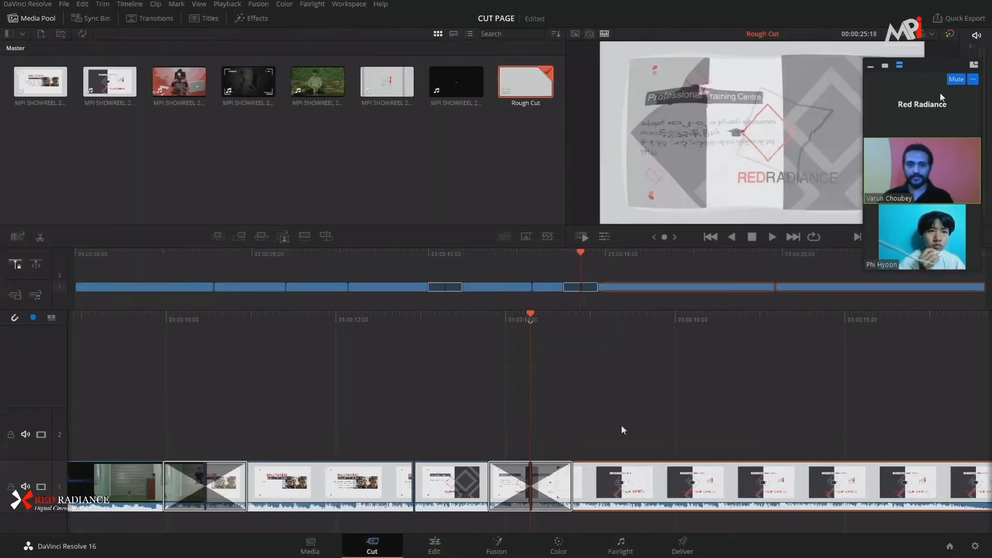
# - Scrub from the start to the middle of the Smooth Cut after the Professional Training Centre clip to examine how it blends
pyautogui.moveTo(620, 413); pyautogui.dragTo(507, 476)
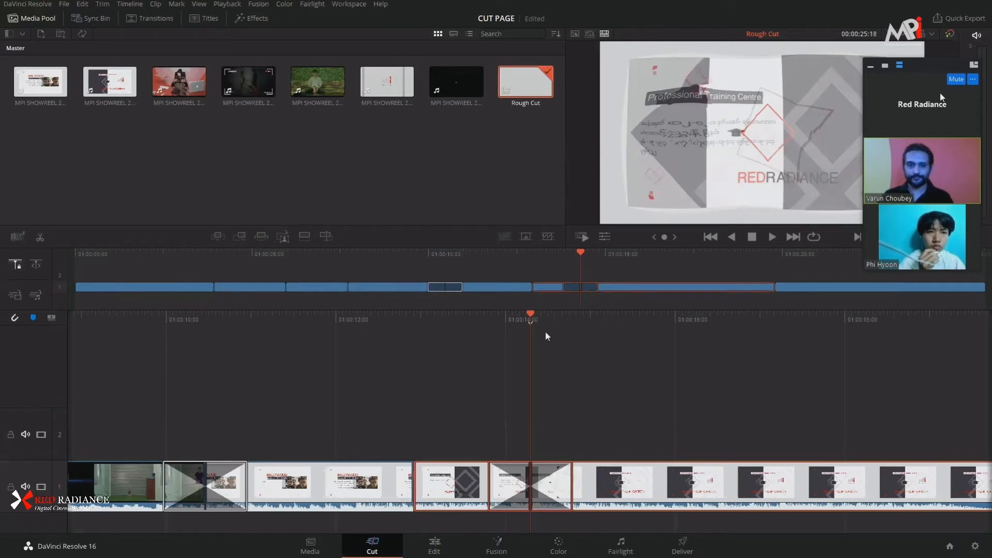
pyautogui.moveTo(581, 252); pyautogui.dragTo(561, 253)
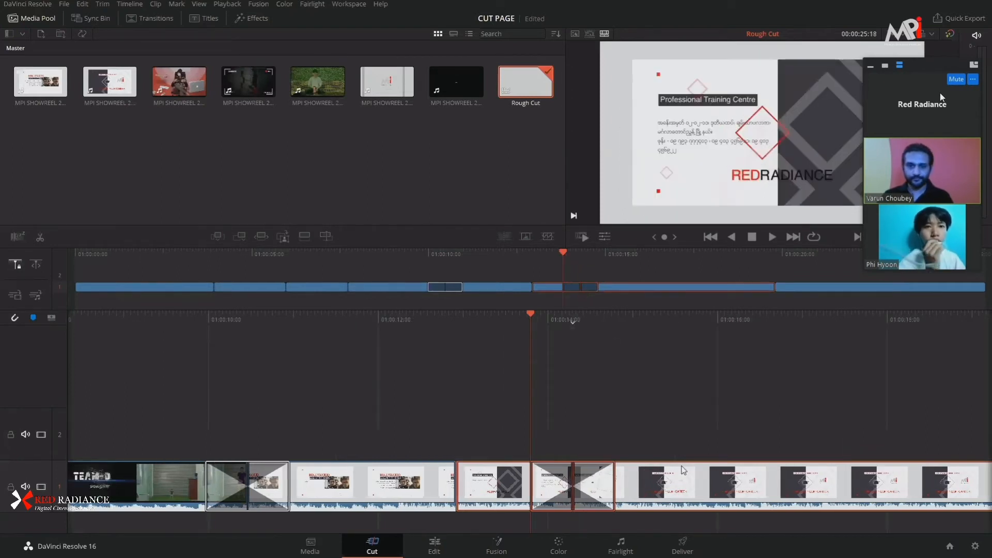
pyautogui.click(607, 394)
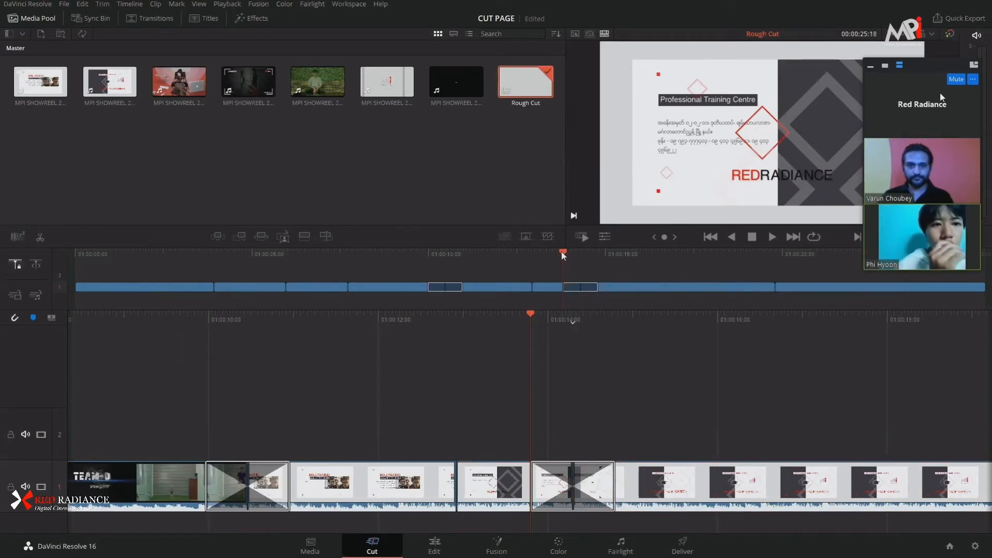
pyautogui.moveTo(561, 251); pyautogui.dragTo(580, 258)
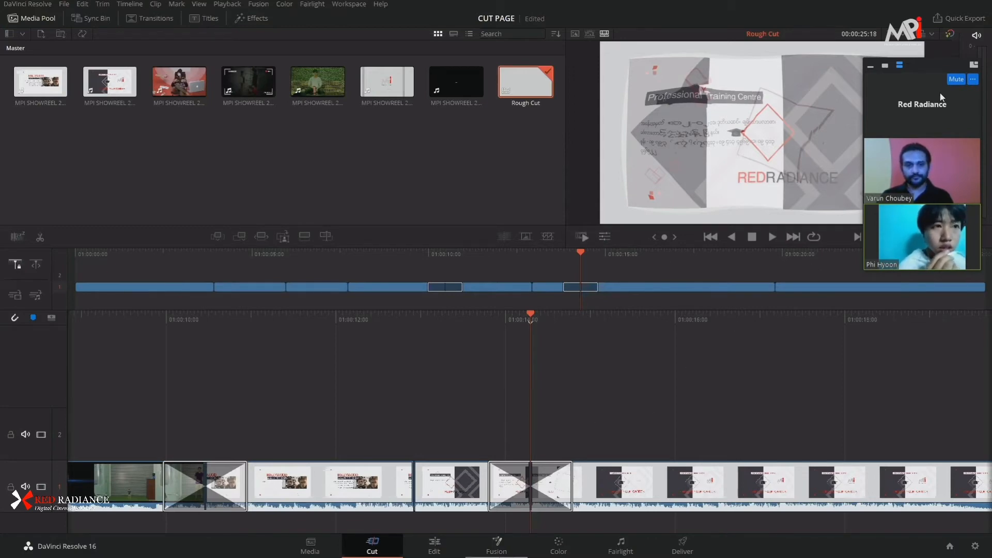
# - Park the playhead within the Hollywood Level of VFX Training clip using the Edit page, return to the Cut page and fine-tune it to 01:00:12:13
pyautogui.click(434, 546)
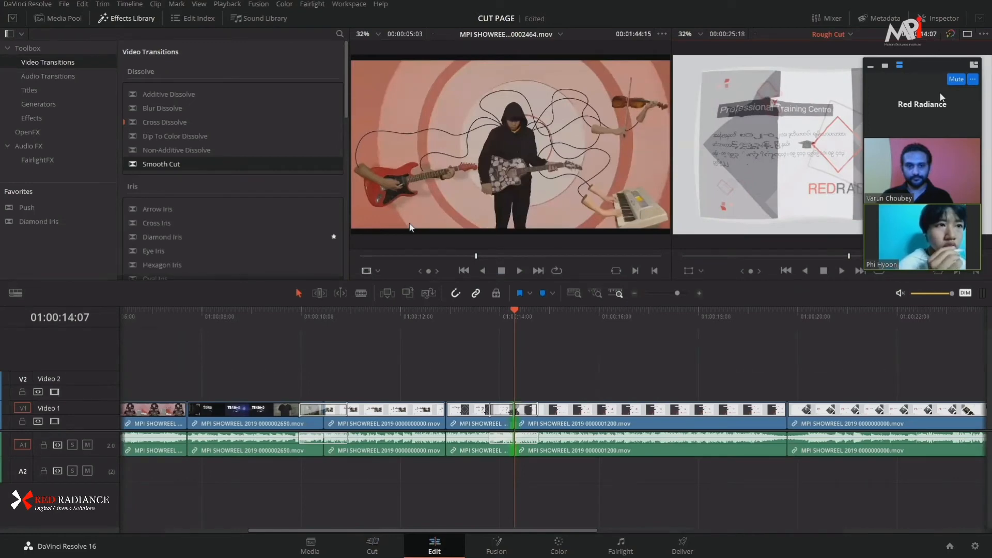
pyautogui.moveTo(489, 316); pyautogui.dragTo(429, 355)
pyautogui.scroll(-5, 194, 239)
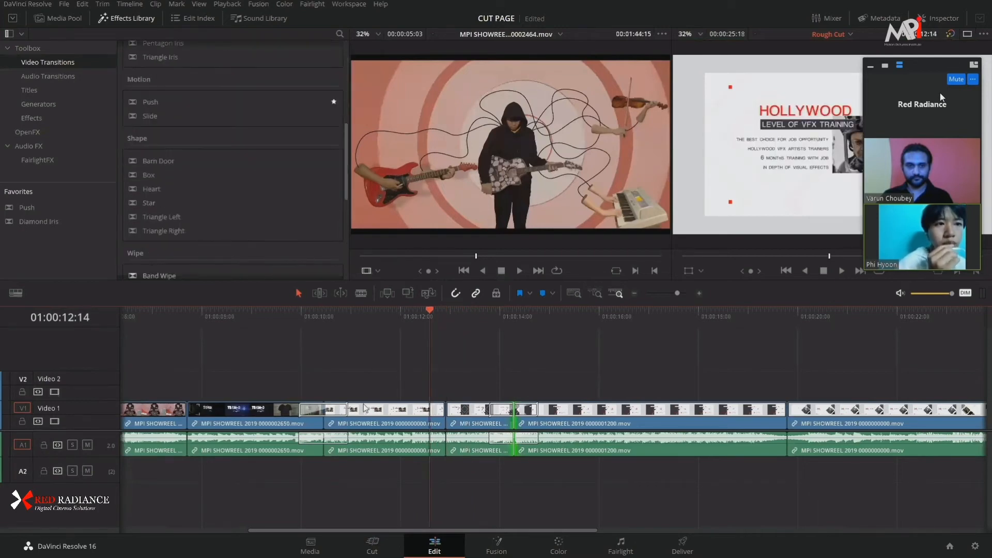
pyautogui.click(380, 544)
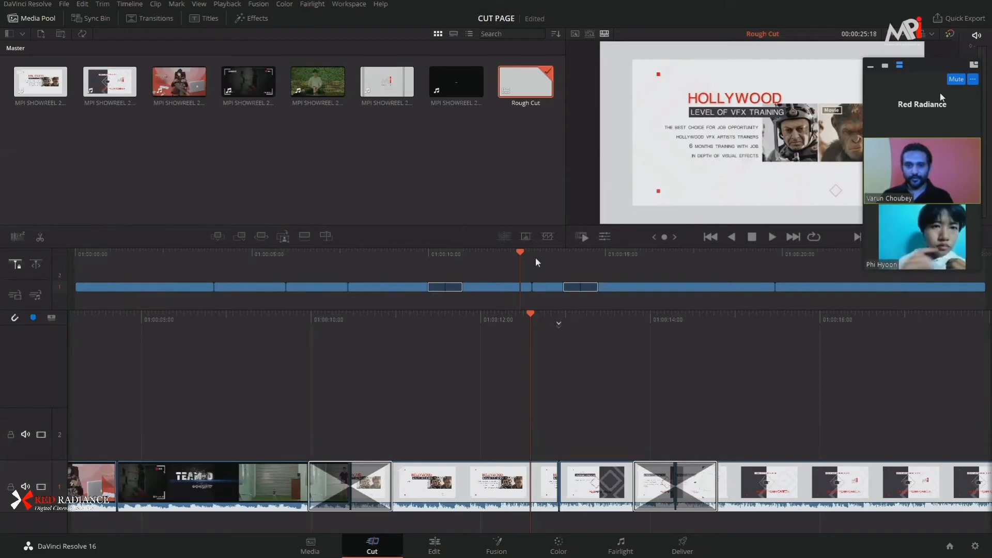
pyautogui.moveTo(529, 313); pyautogui.dragTo(532, 348)
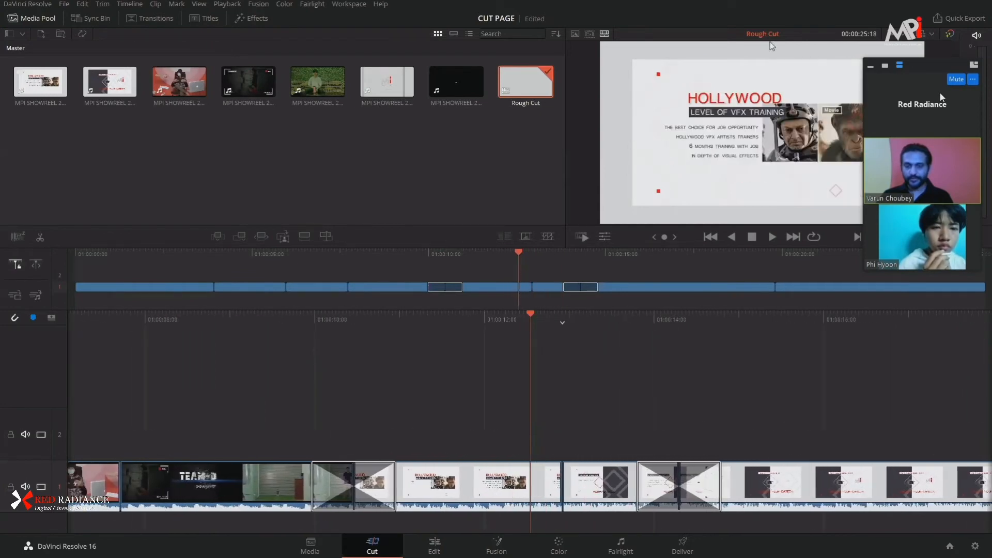
# - Show the viewer's clip tools and review the crop, audio, speed, stabilization and dynamic zoom controls, ending on Transform
pyautogui.click(606, 236)
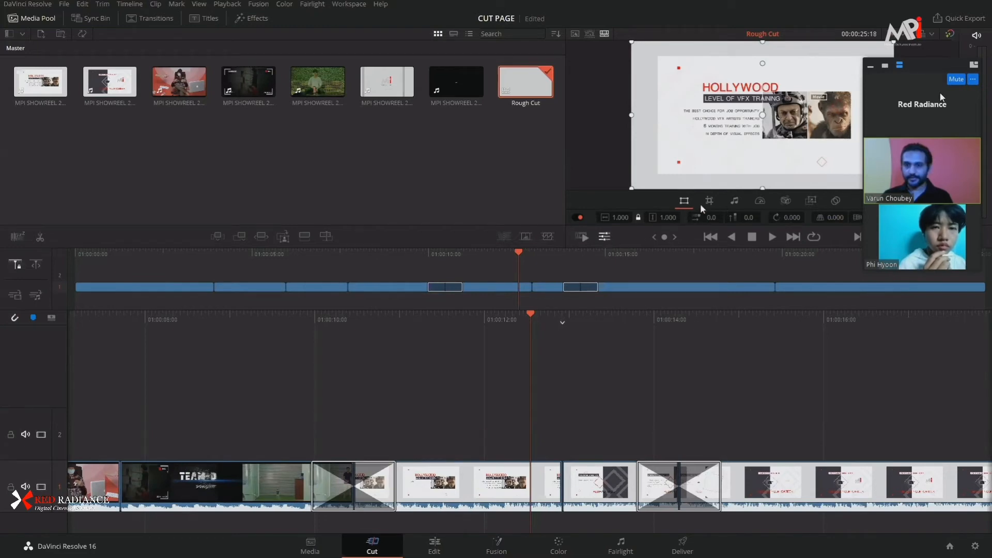
pyautogui.click(709, 201)
pyautogui.click(734, 201)
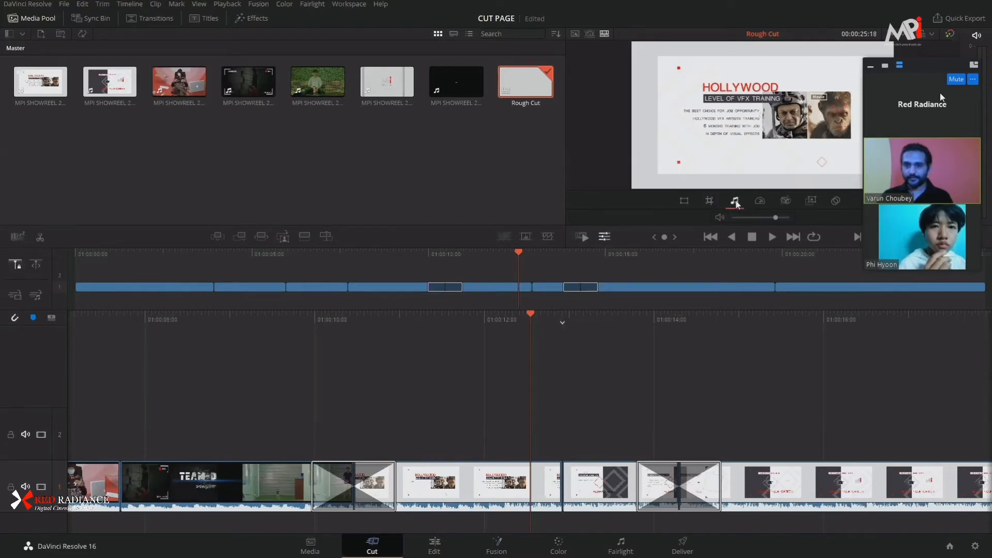
pyautogui.click(759, 201)
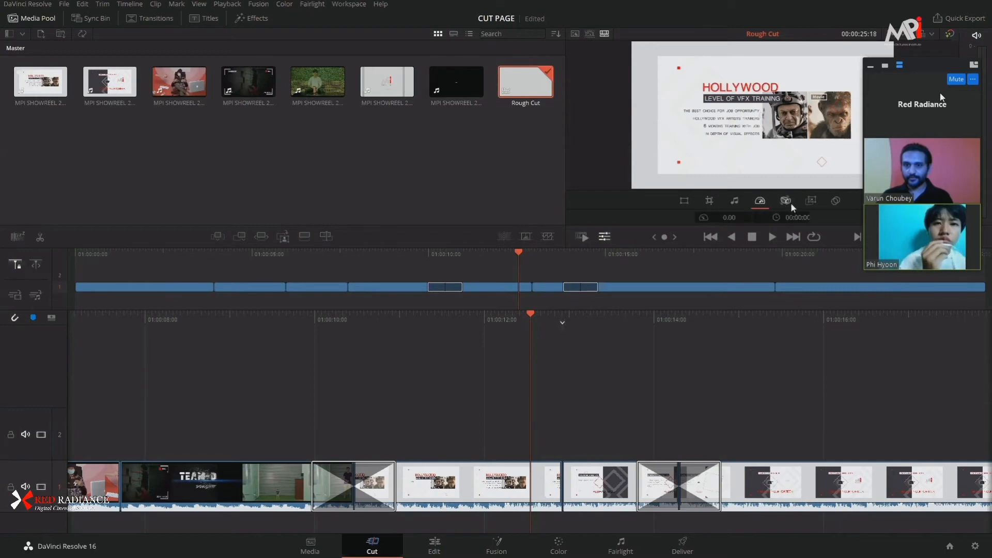
pyautogui.click(786, 201)
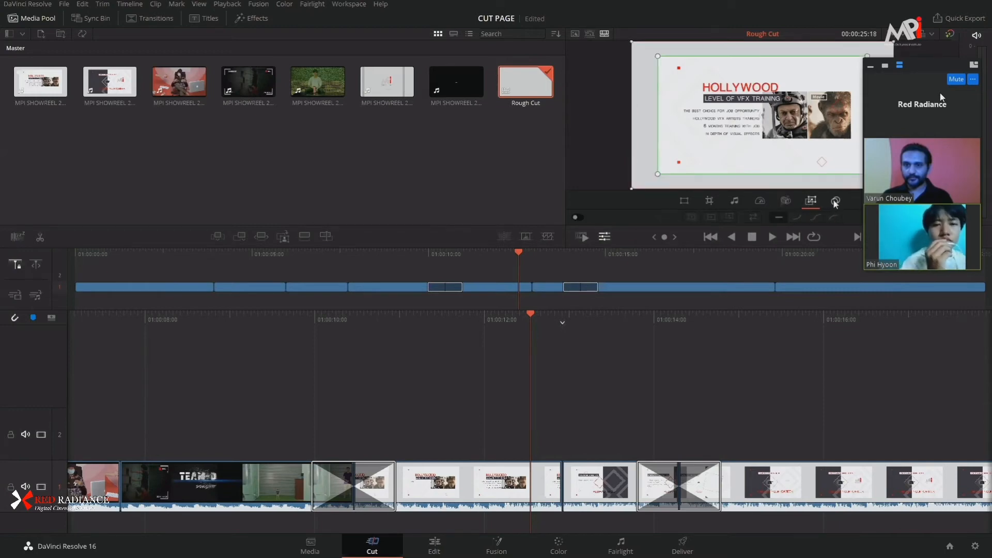
pyautogui.click(689, 201)
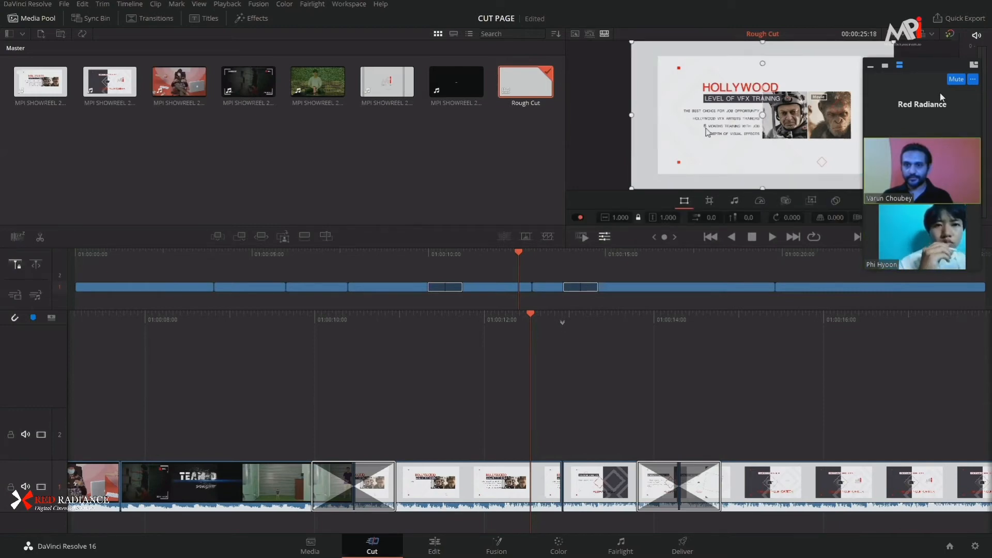
# - Scale the Hollywood clip to 0.788, try shifting its horizontal position to 15.2, and undo the shift
pyautogui.moveTo(633, 190); pyautogui.dragTo(666, 177)
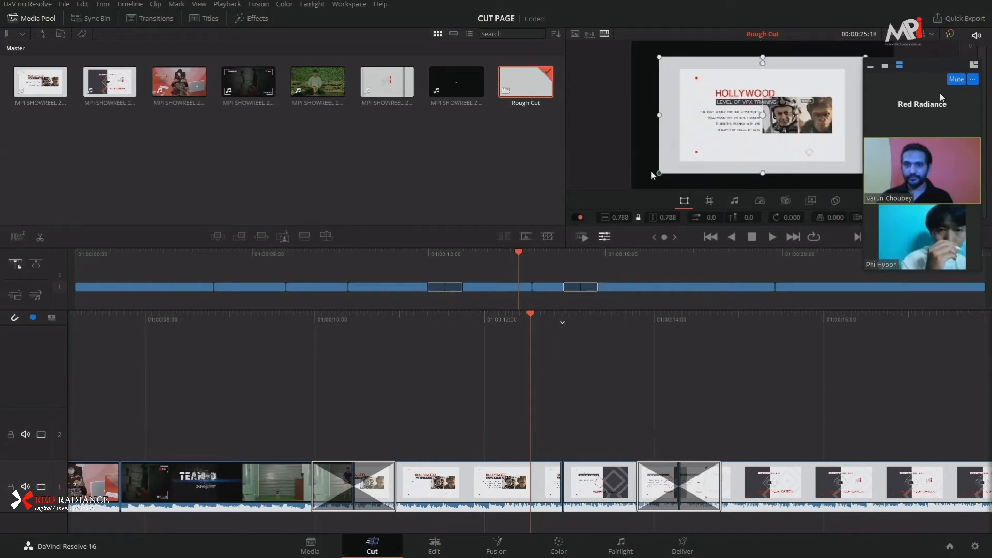
pyautogui.moveTo(722, 152); pyautogui.dragTo(730, 147)
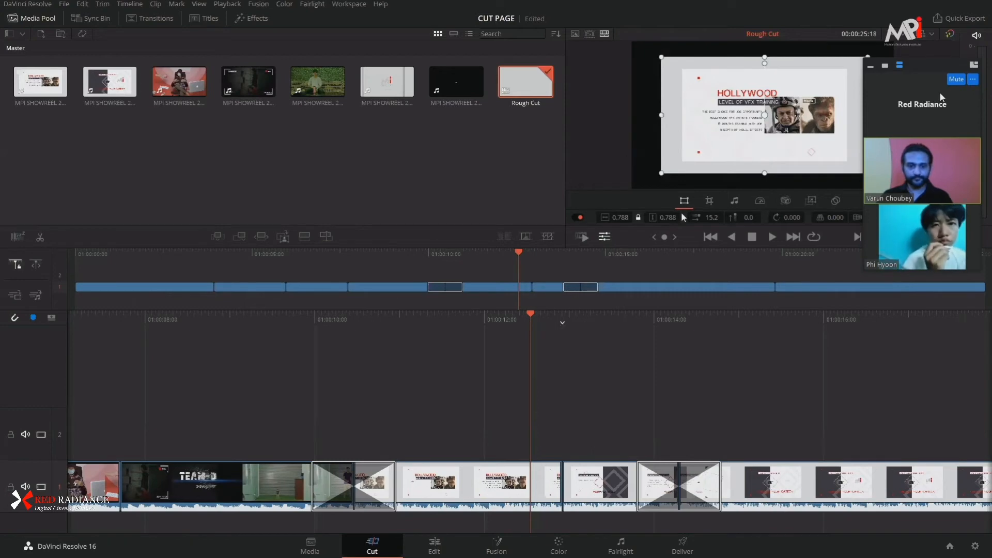
pyautogui.hotkey('ctrl', 'z')
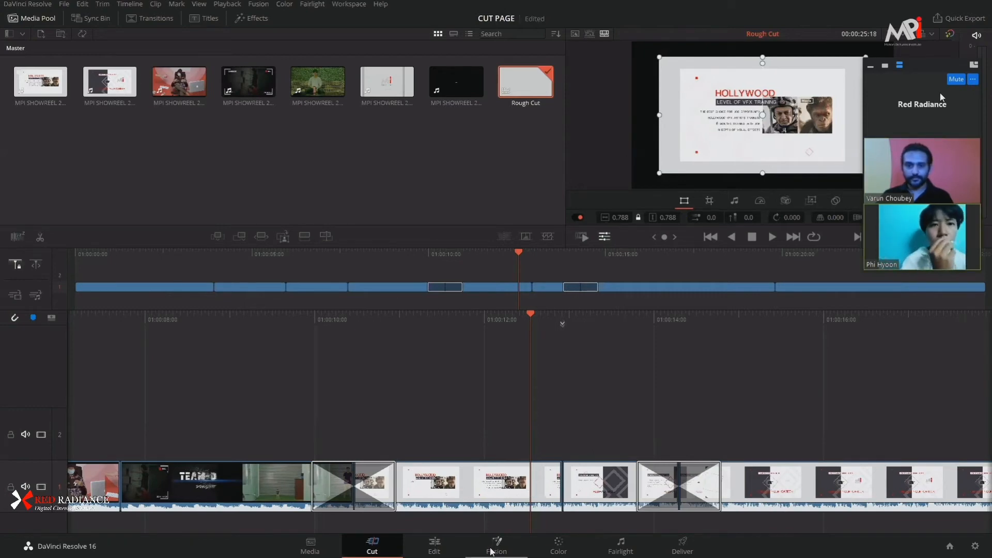
# - Examine the scaled Hollywood clip's Transform settings in the Edit page Inspector, return to the Cut page and undo the scaling
pyautogui.hotkey('shift', '4')
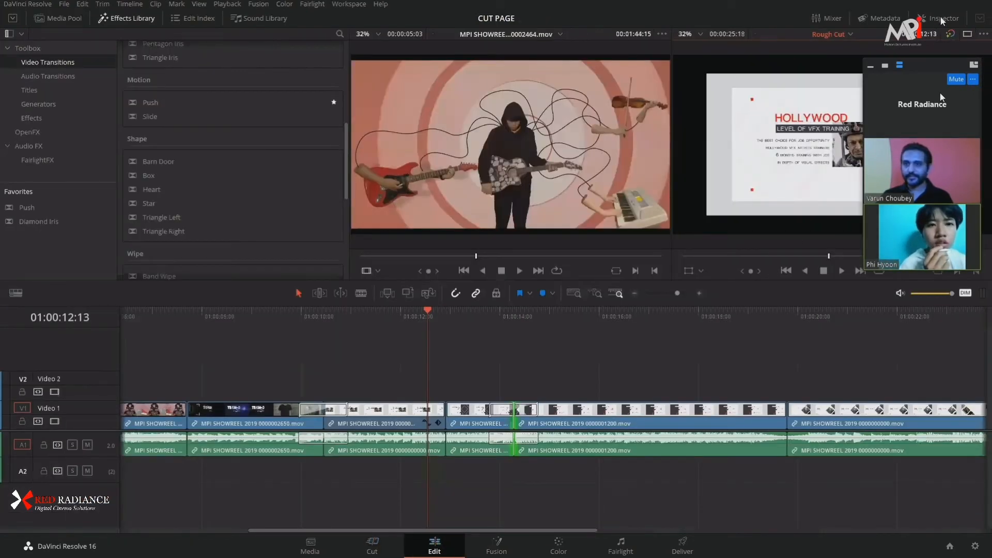
pyautogui.scroll(-3, 831, 169)
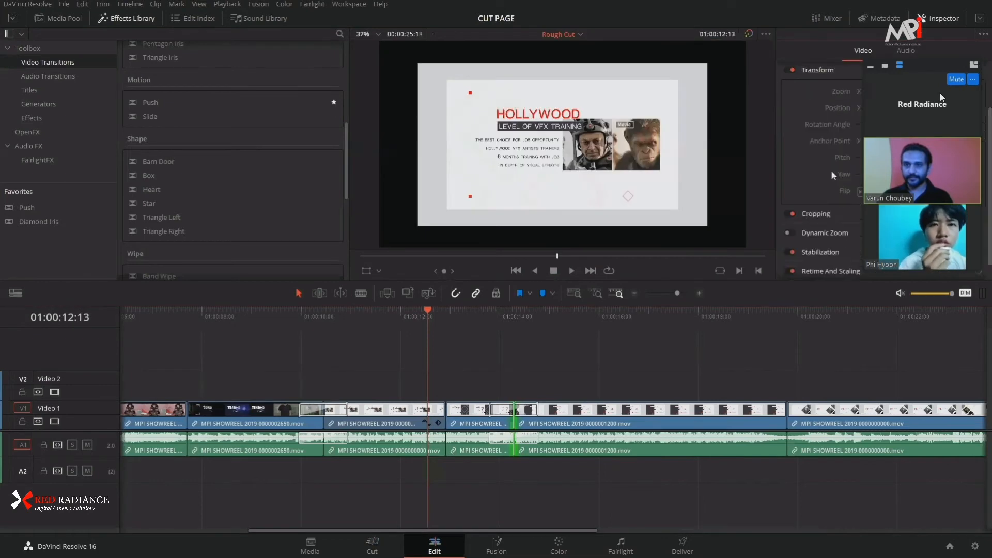
pyautogui.click(371, 545)
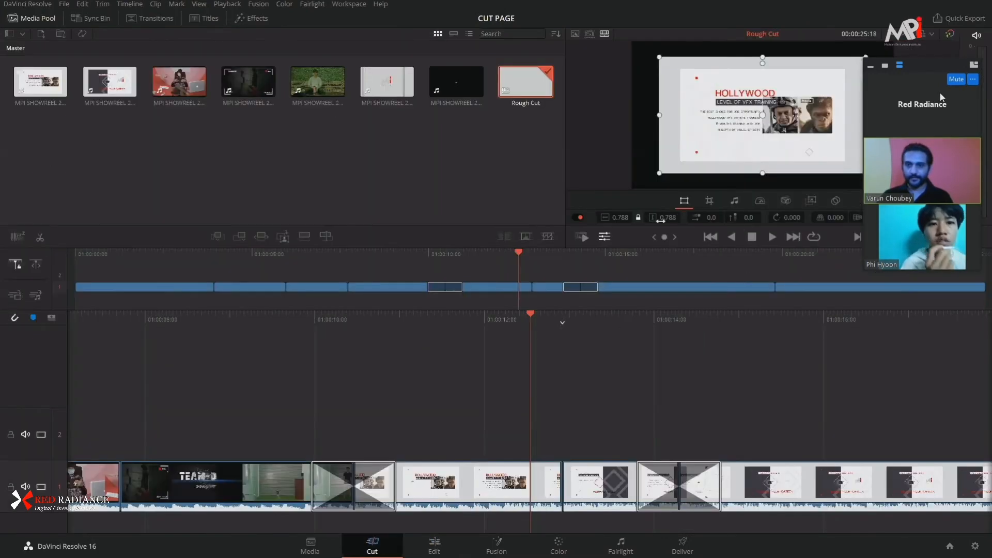
pyautogui.hotkey('ctrl', 'z')
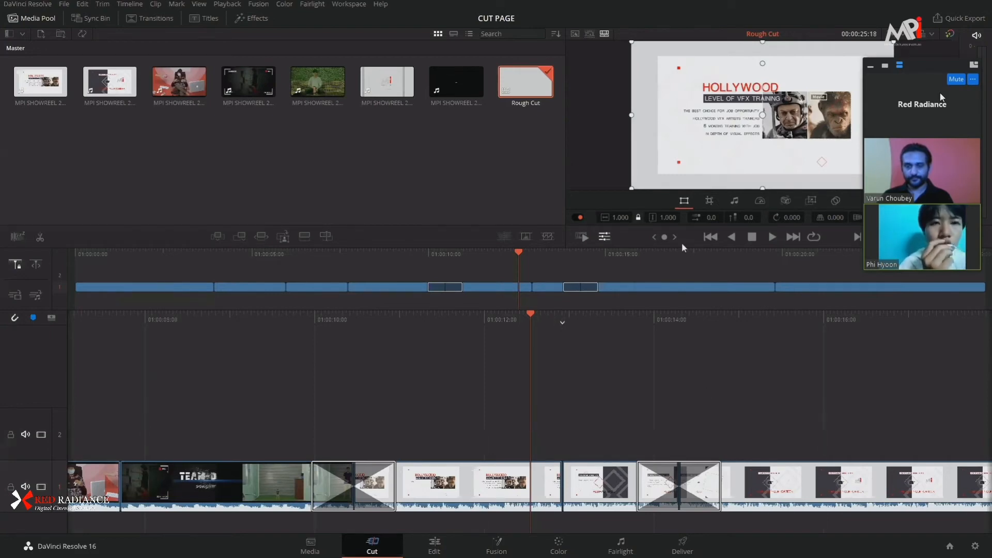
# - Crop the Hollywood clip's left edge to 0.197 with the viewer's Crop tool
pyautogui.click(710, 202)
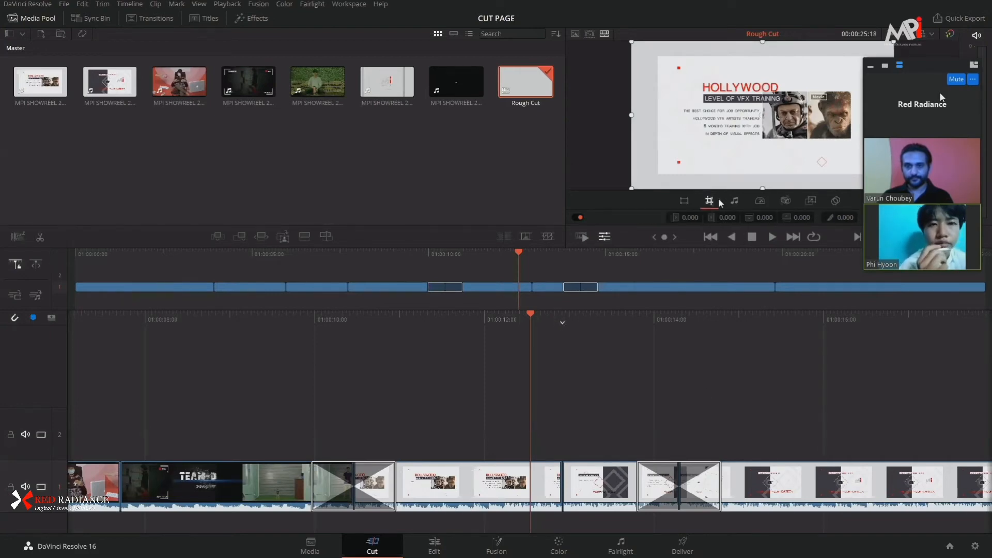
pyautogui.moveTo(632, 119); pyautogui.dragTo(633, 149)
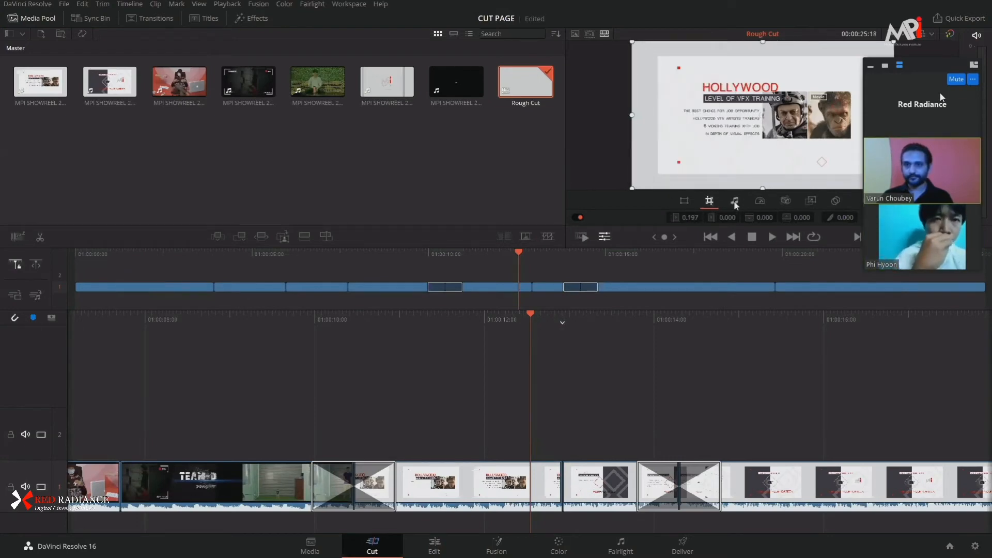
# - Raise and lower the Hollywood clip's volume with the viewer's audio tool, leaving it near the normal level
pyautogui.click(734, 201)
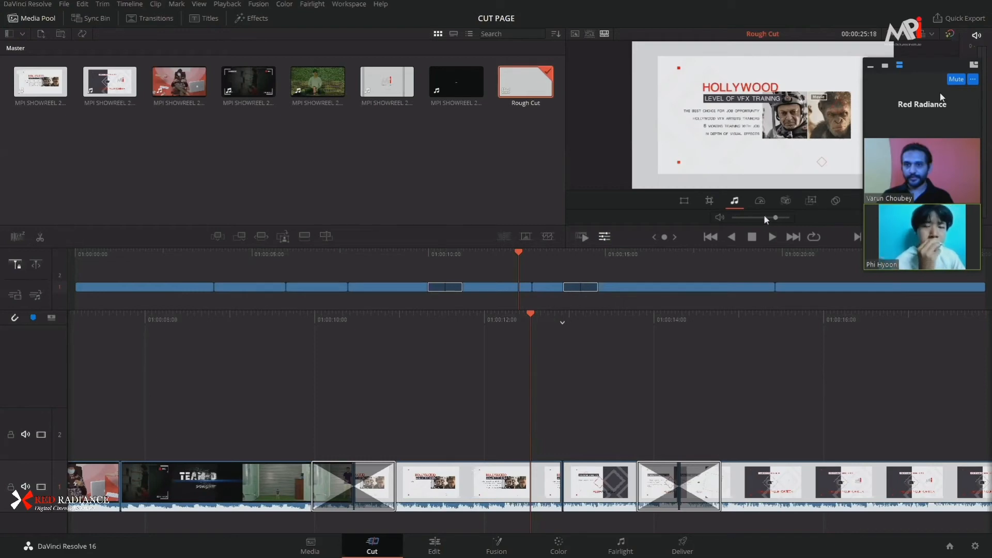
pyautogui.moveTo(765, 218); pyautogui.dragTo(800, 220)
pyautogui.click(769, 218)
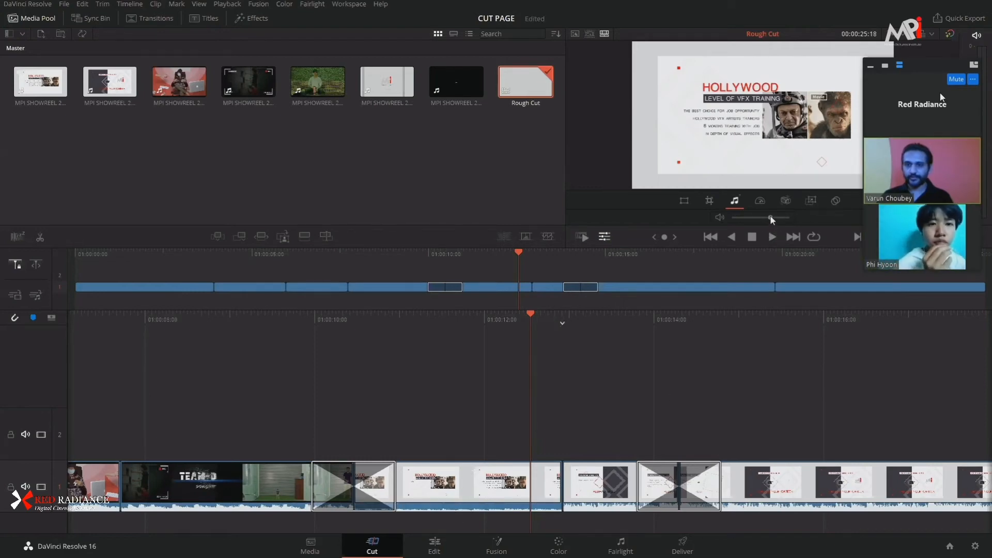
pyautogui.moveTo(770, 218); pyautogui.dragTo(775, 228)
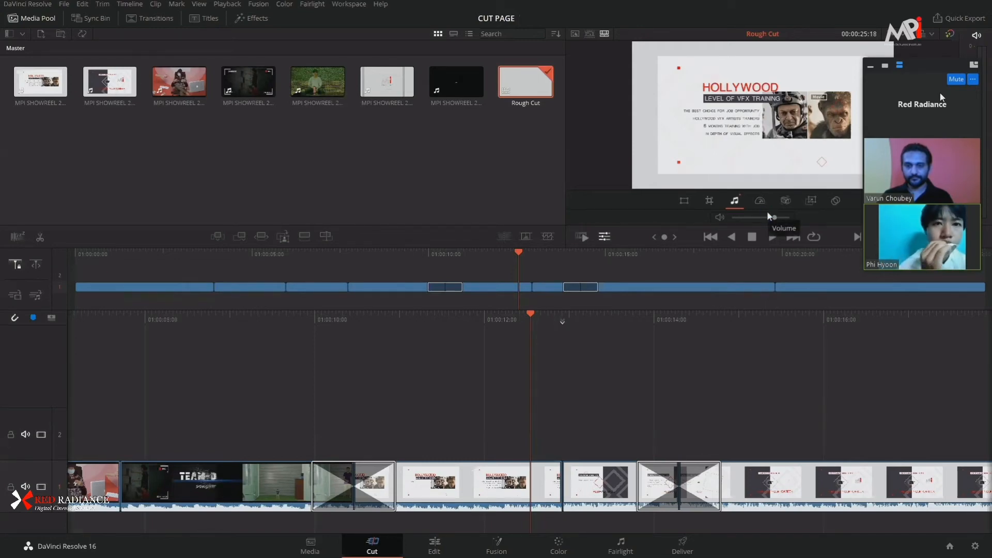
# - Try slowing the Hollywood title clip to a speed of 0.21, and undo the speed change
pyautogui.click(760, 202)
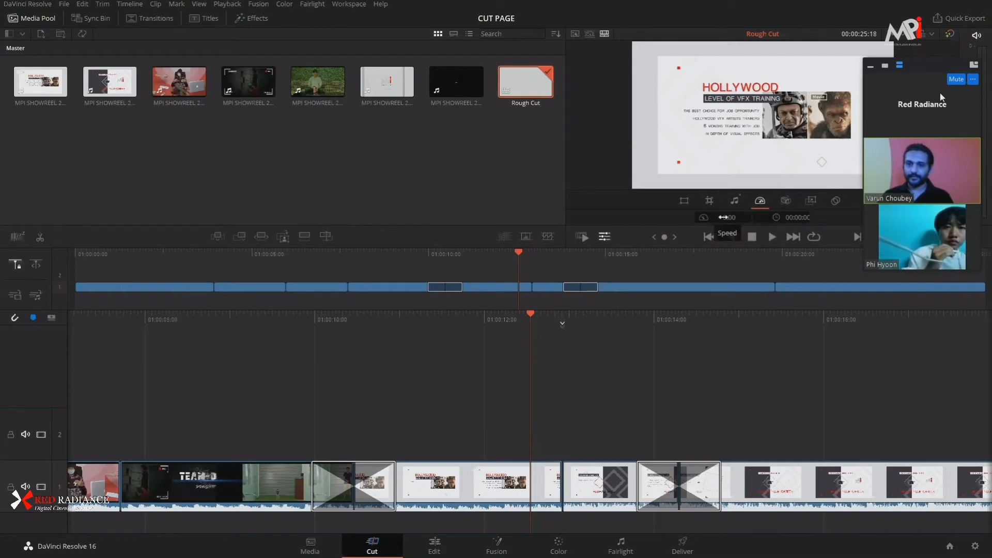
pyautogui.click(509, 489)
pyautogui.moveTo(731, 218); pyautogui.dragTo(742, 218)
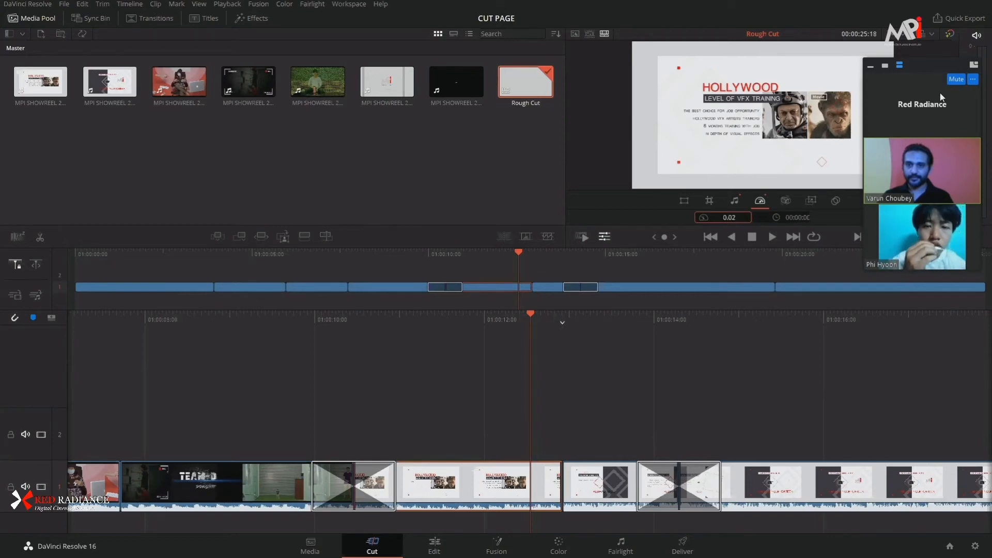
pyautogui.moveTo(743, 218); pyautogui.dragTo(749, 218)
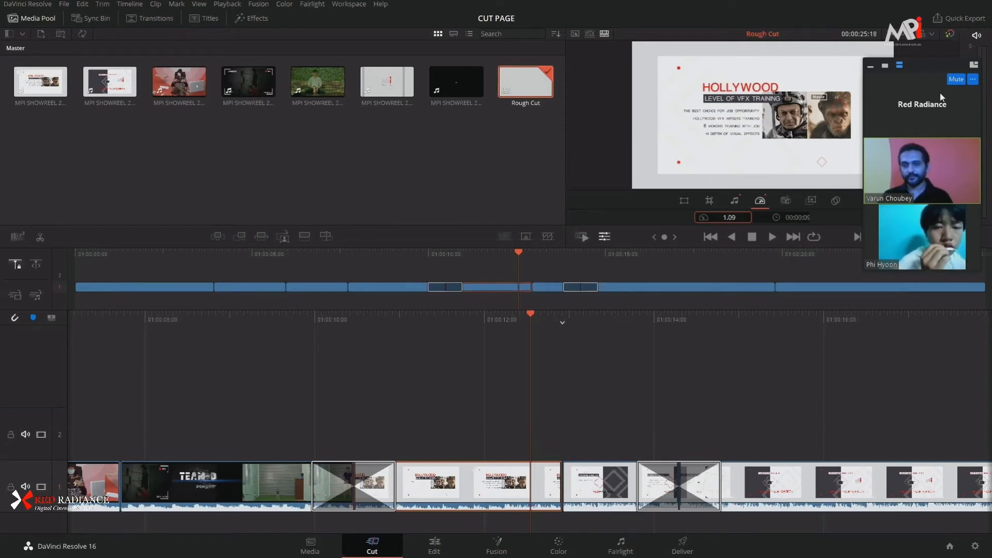
pyautogui.moveTo(729, 218)
pyautogui.mouseDown()
pyautogui.moveTo(752, 217)
pyautogui.moveTo(732, 217)
pyautogui.mouseUp()
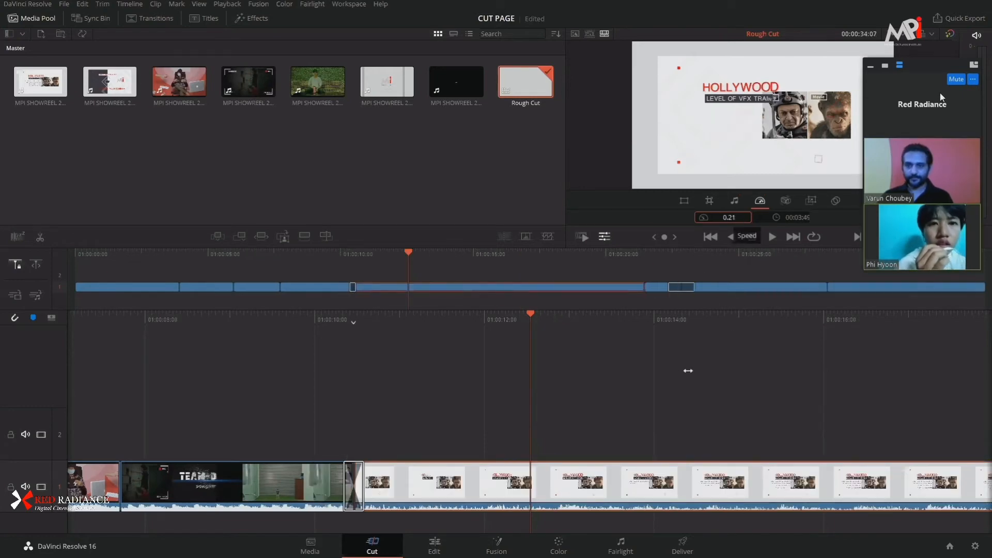
pyautogui.hotkey('ctrl', 'z')
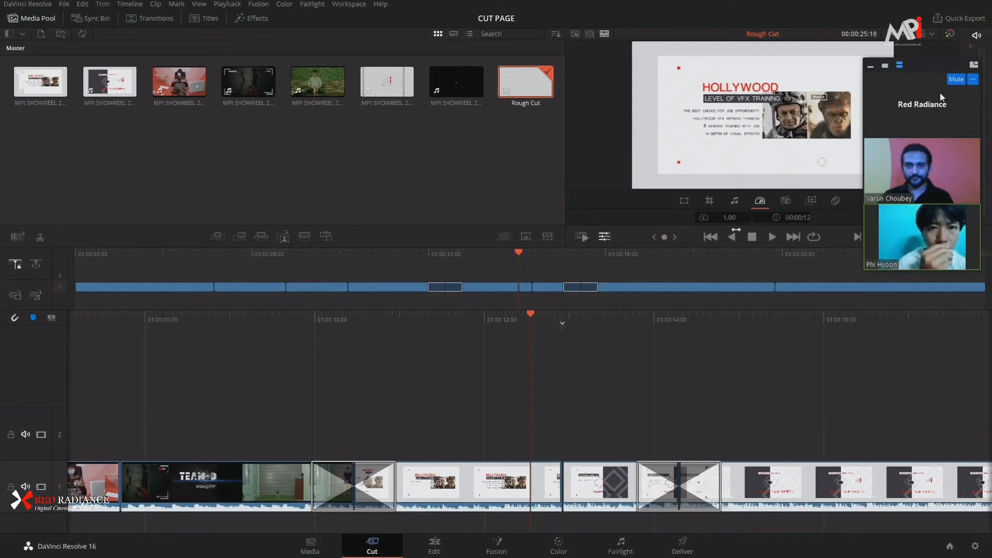
# - Open the Stabilizer options in the clip tools and move the playhead onto the TEAM-D clip
pyautogui.click(788, 203)
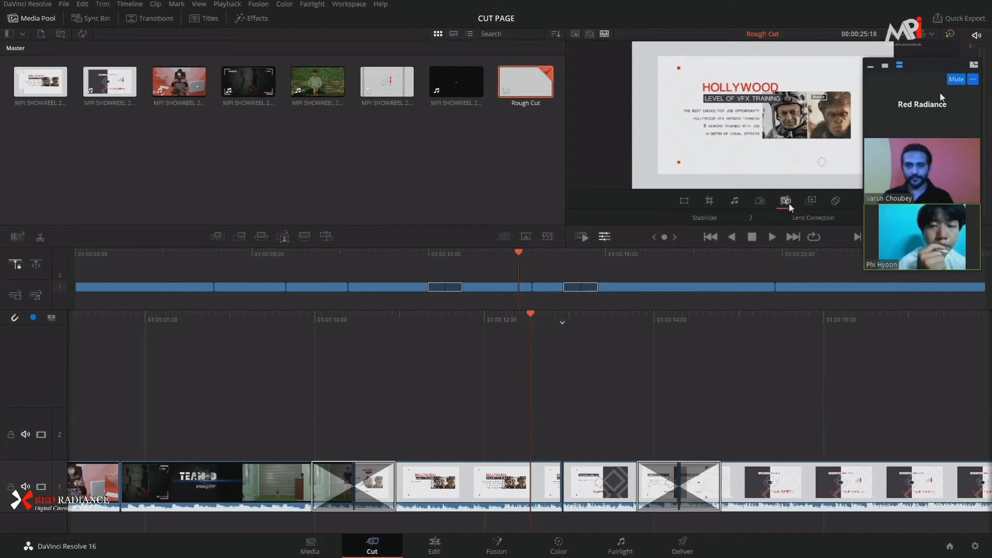
pyautogui.click(717, 217)
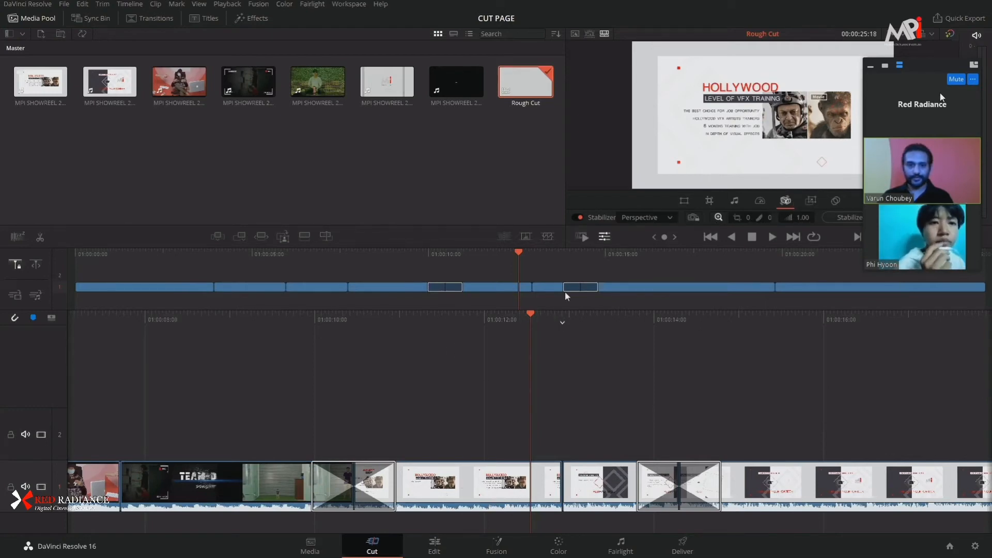
pyautogui.moveTo(522, 252); pyautogui.dragTo(373, 350)
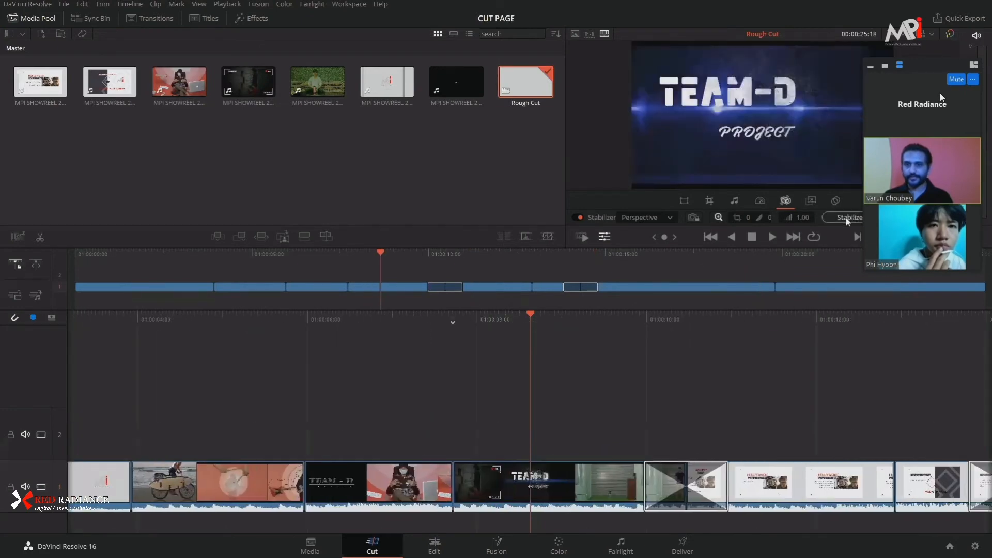
# - Examine the TEAM-D clip's Stabilization settings on the Edit page and its Tracker on the Color page
pyautogui.click(435, 545)
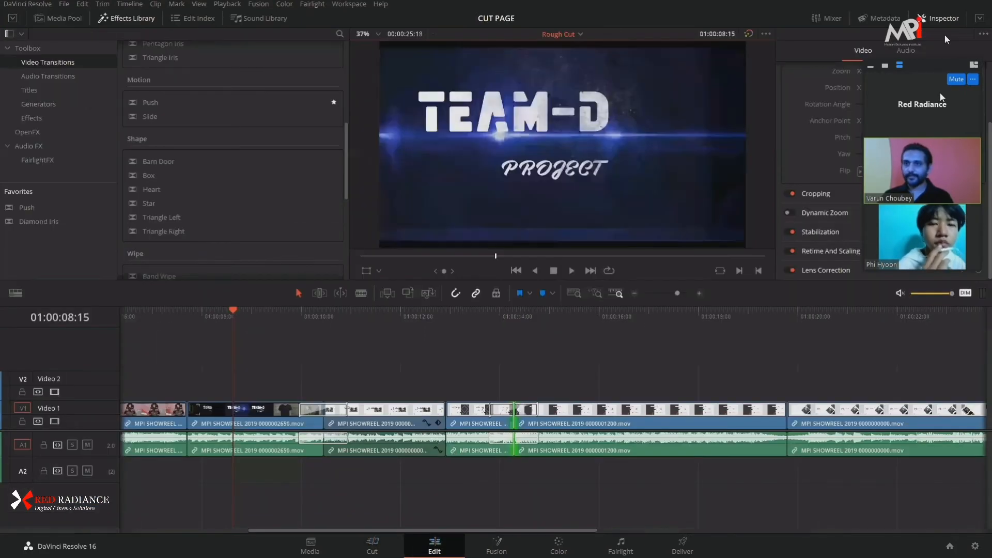
pyautogui.doubleClick(818, 232)
pyautogui.scroll(-3, 821, 206)
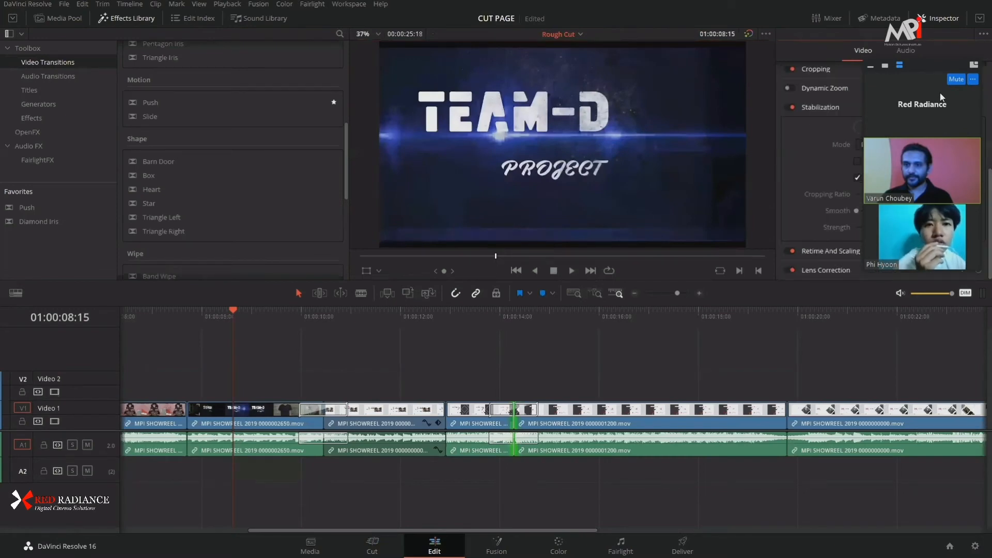
pyautogui.click(560, 547)
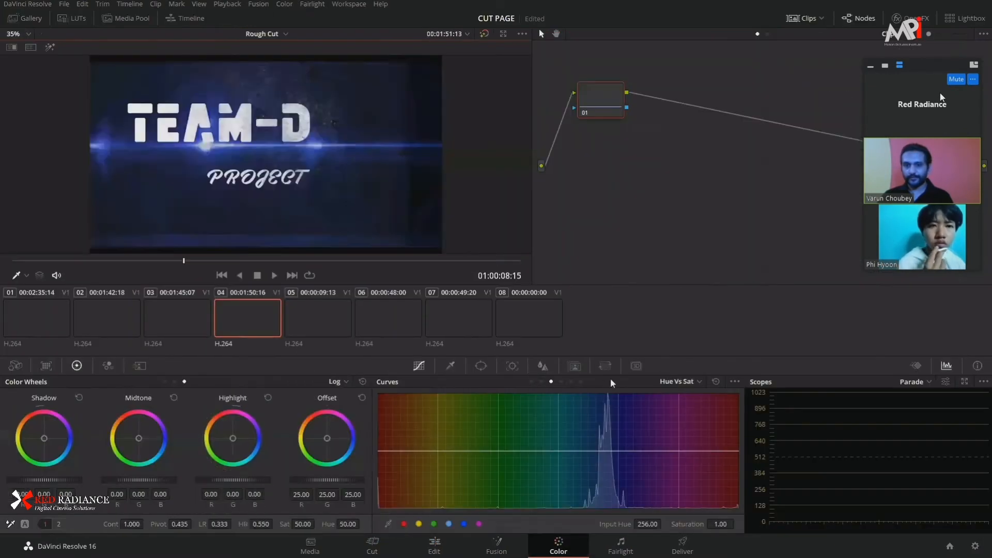
pyautogui.click(512, 366)
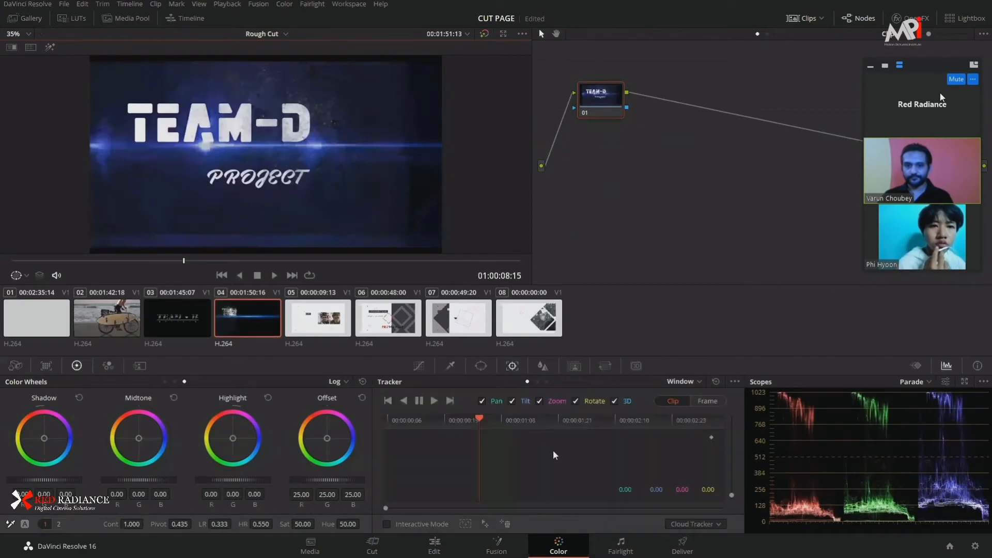
# - Return to the Cut page, select the TEAM-D clip, and close its Stabilizer options
pyautogui.click(373, 546)
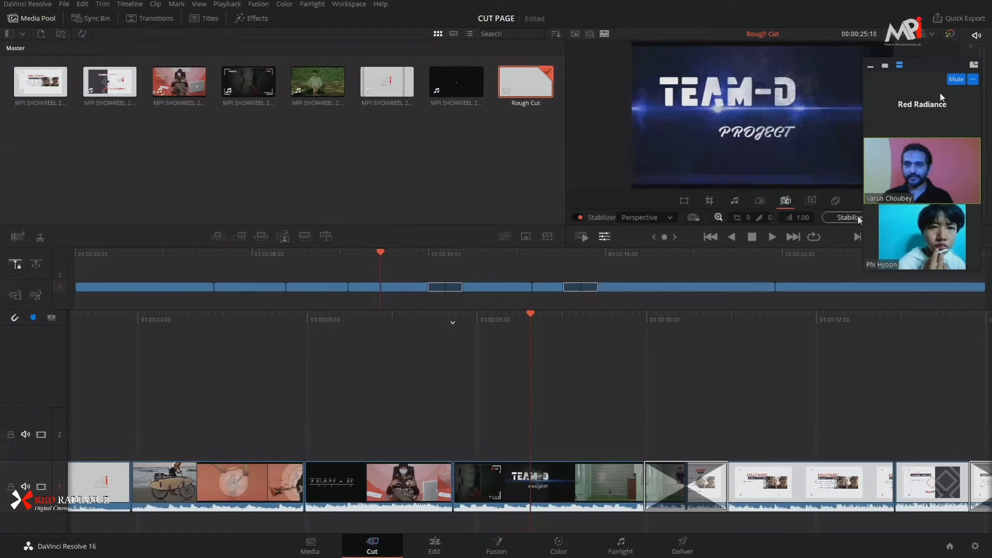
pyautogui.click(560, 505)
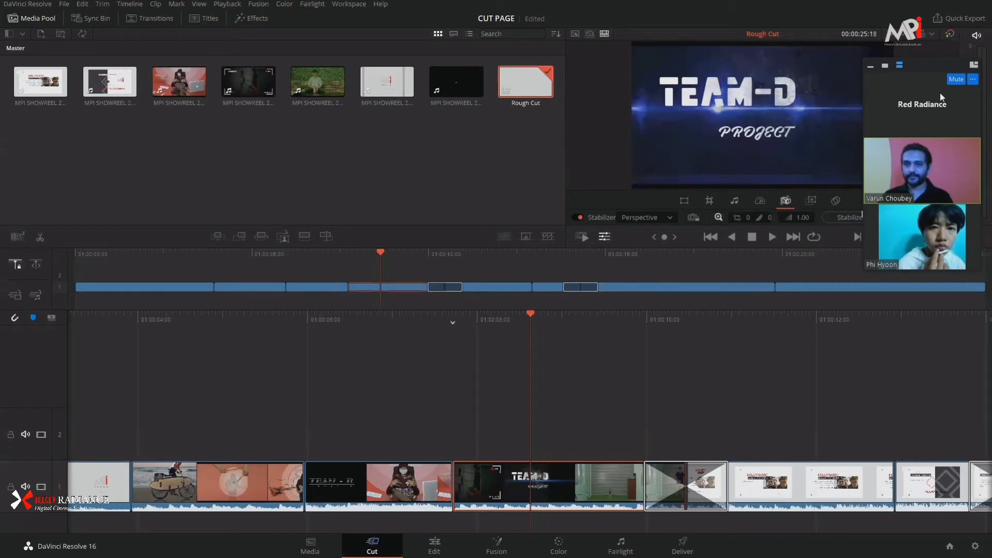
pyautogui.click(904, 218)
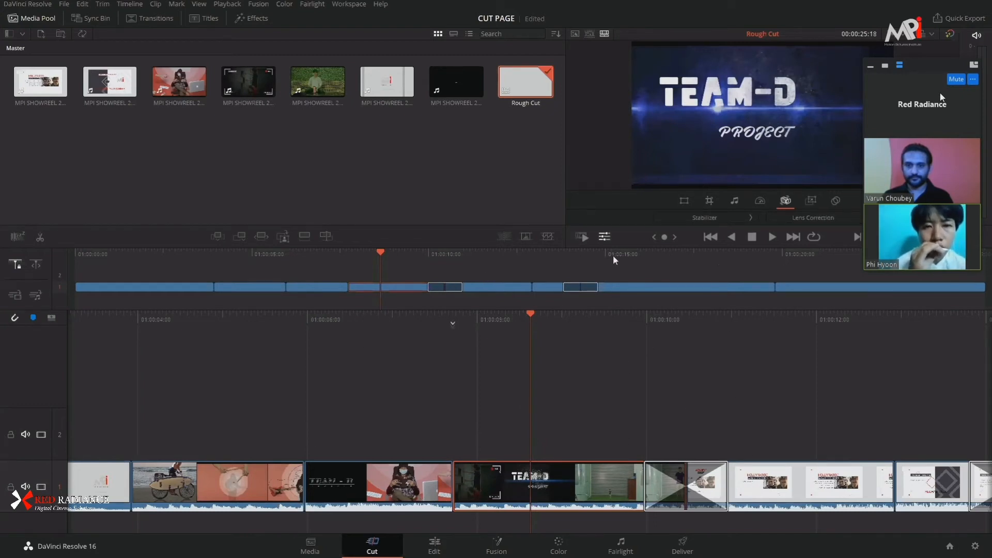
# - Enable Dynamic Zoom on the final Red Radiance clip and enlarge its green zoom frame slightly outward
pyautogui.moveTo(718, 260); pyautogui.dragTo(801, 274)
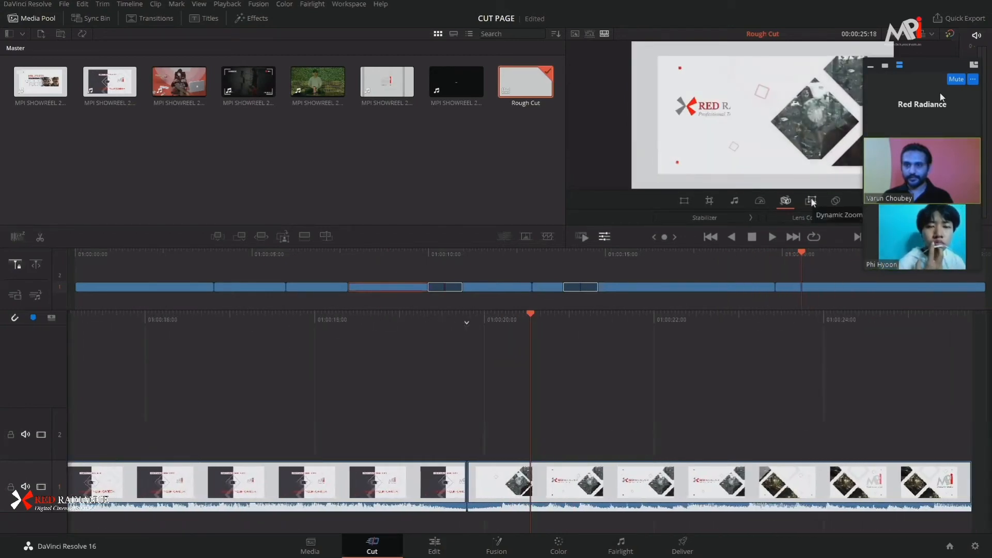
pyautogui.click(812, 201)
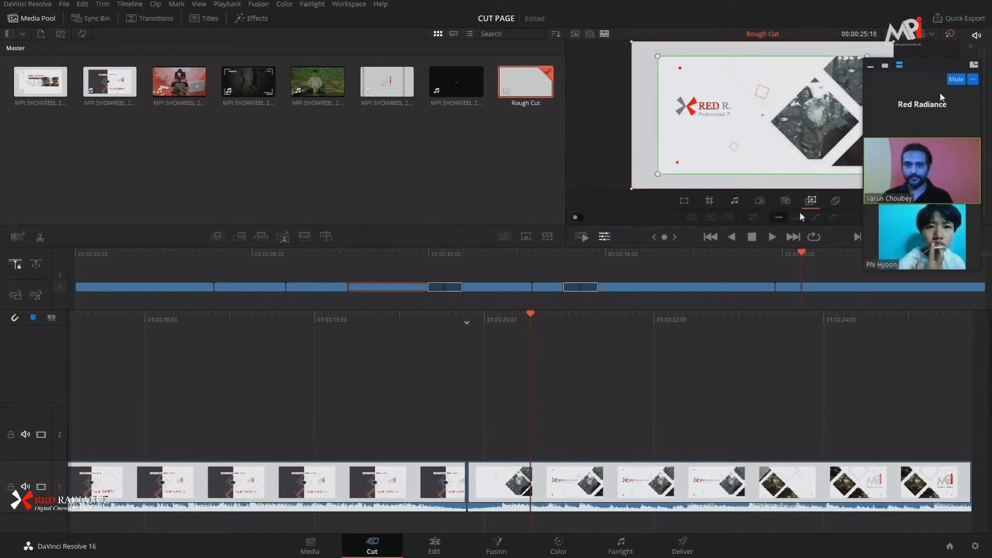
pyautogui.moveTo(801, 253)
pyautogui.mouseDown()
pyautogui.moveTo(775, 253)
pyautogui.moveTo(834, 252)
pyautogui.moveTo(799, 255)
pyautogui.mouseUp()
pyautogui.press('space')
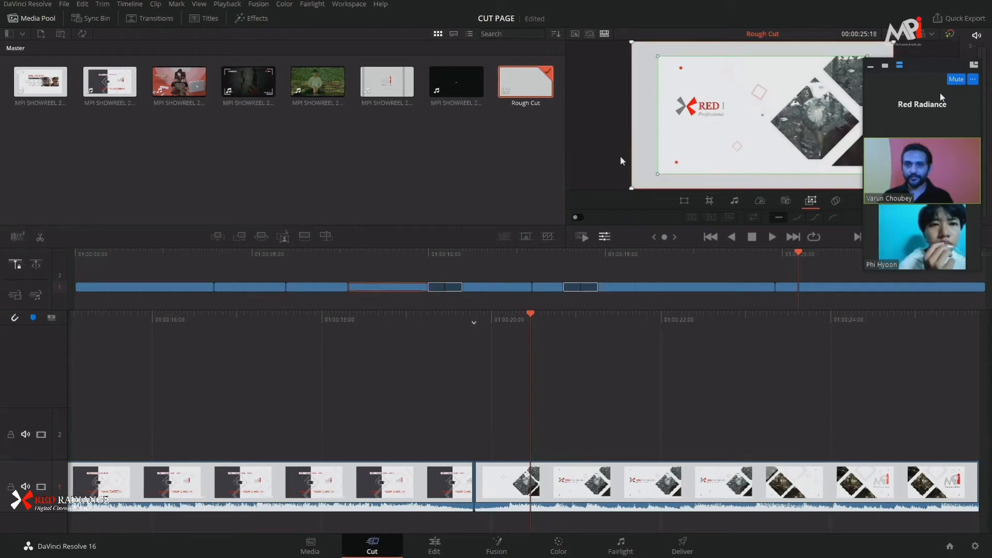
pyautogui.click(574, 486)
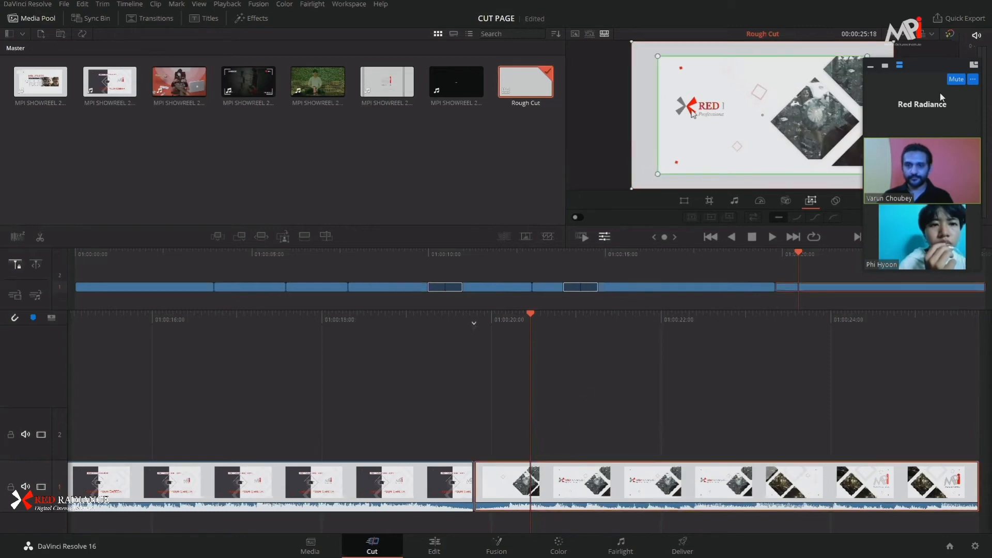
pyautogui.moveTo(657, 174)
pyautogui.mouseDown()
pyautogui.moveTo(666, 165)
pyautogui.moveTo(643, 182)
pyautogui.mouseUp()
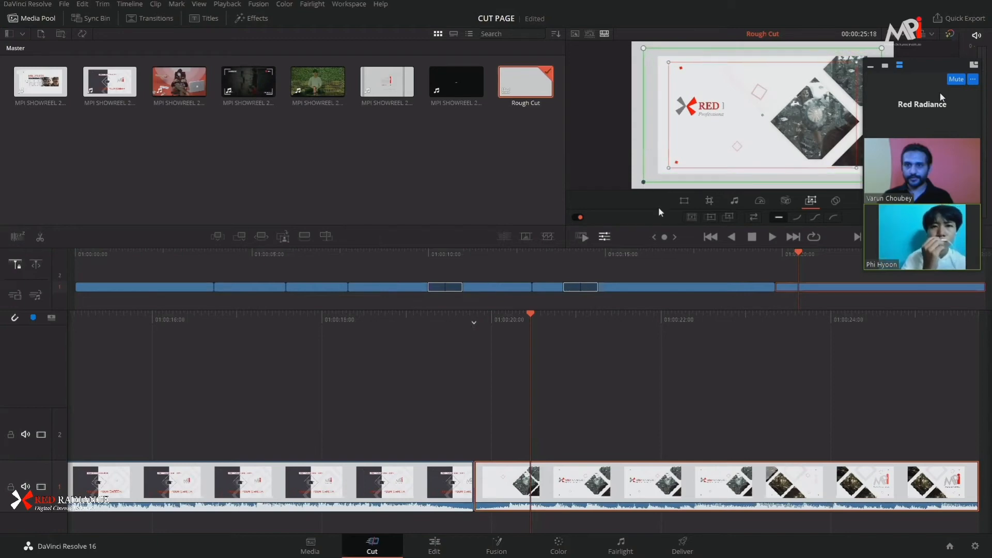
pyautogui.click(616, 395)
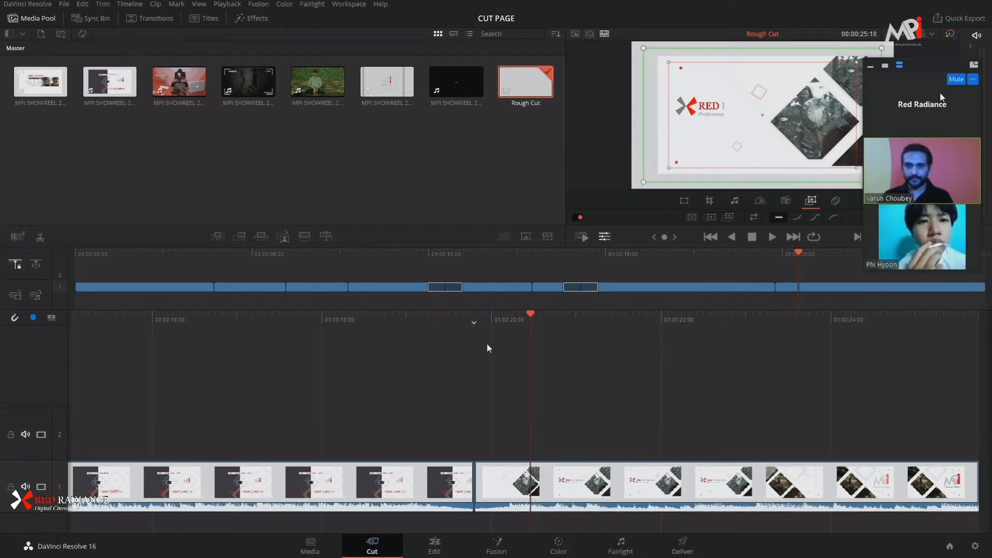
# - Hide the clip tools and play the Red Radiance clip from its start to preview the dynamic zoom
pyautogui.moveTo(796, 255); pyautogui.dragTo(775, 257)
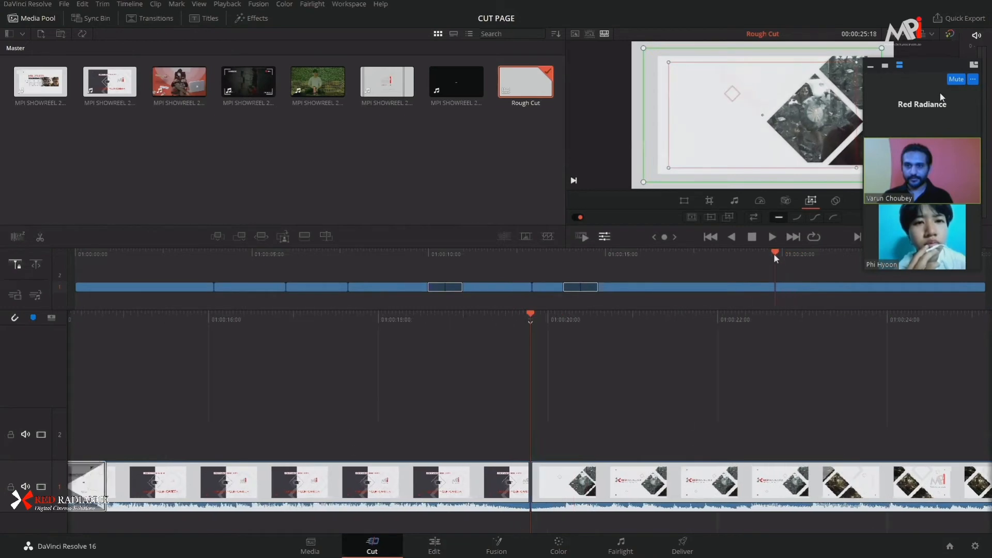
pyautogui.click(582, 237)
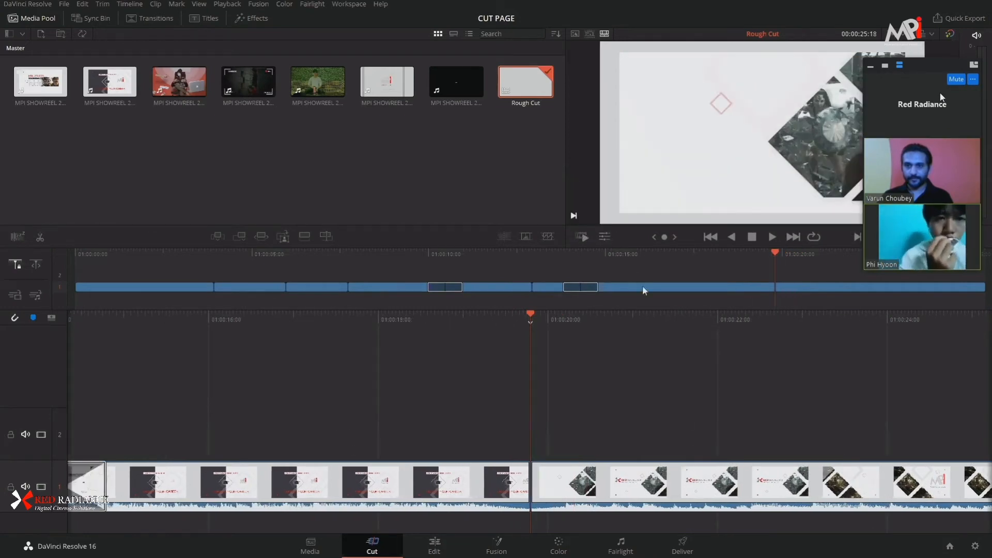
pyautogui.press('space')
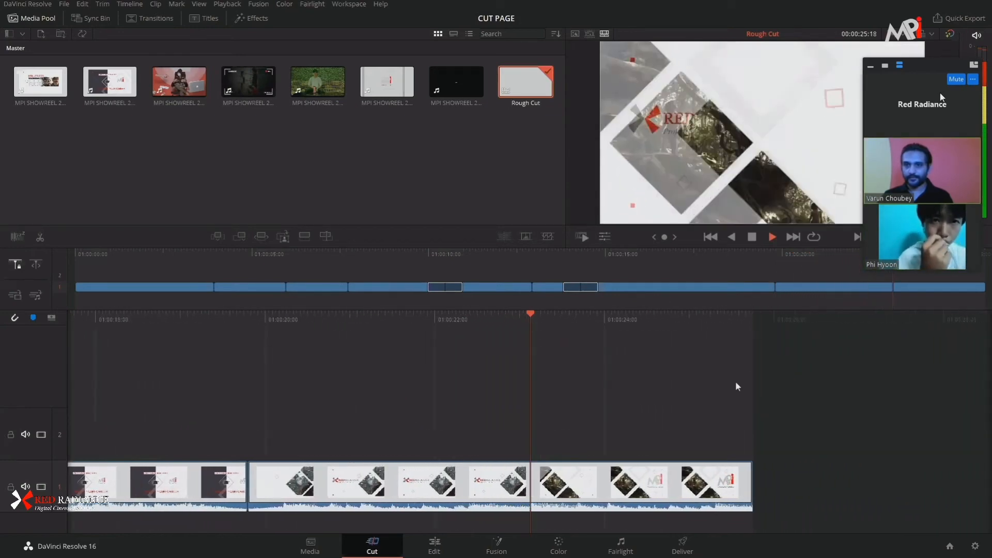
pyautogui.press('space')
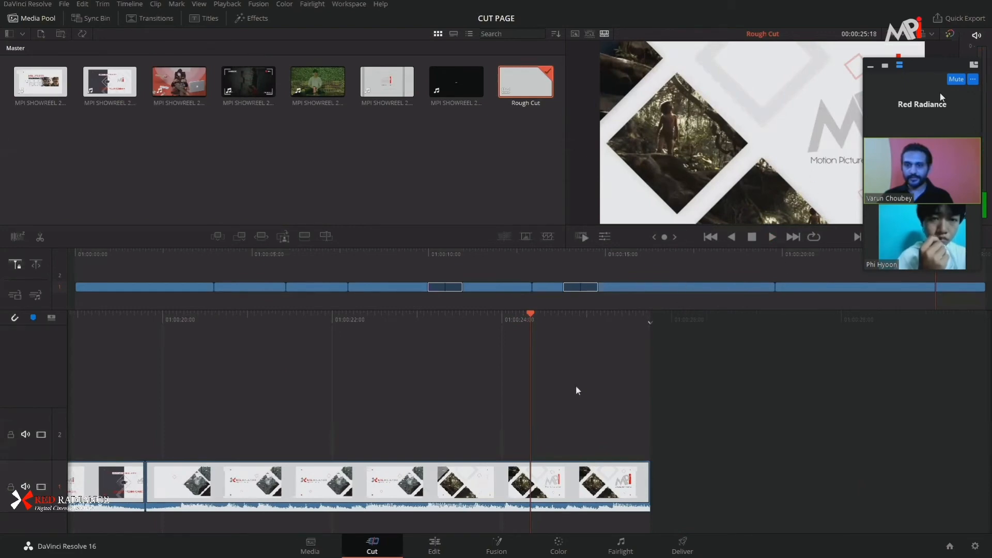
# - Select the Red Radiance clip and set its Dynamic Zoom easing to the S-shaped ease in and out curve
pyautogui.click(775, 261)
pyautogui.moveTo(766, 275); pyautogui.dragTo(820, 290)
pyautogui.click(673, 482)
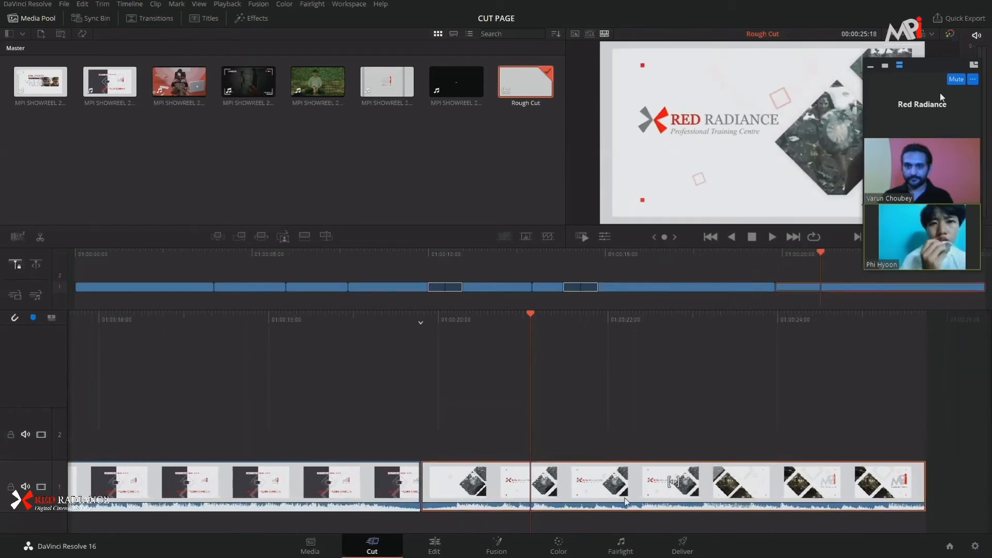
pyautogui.click(605, 237)
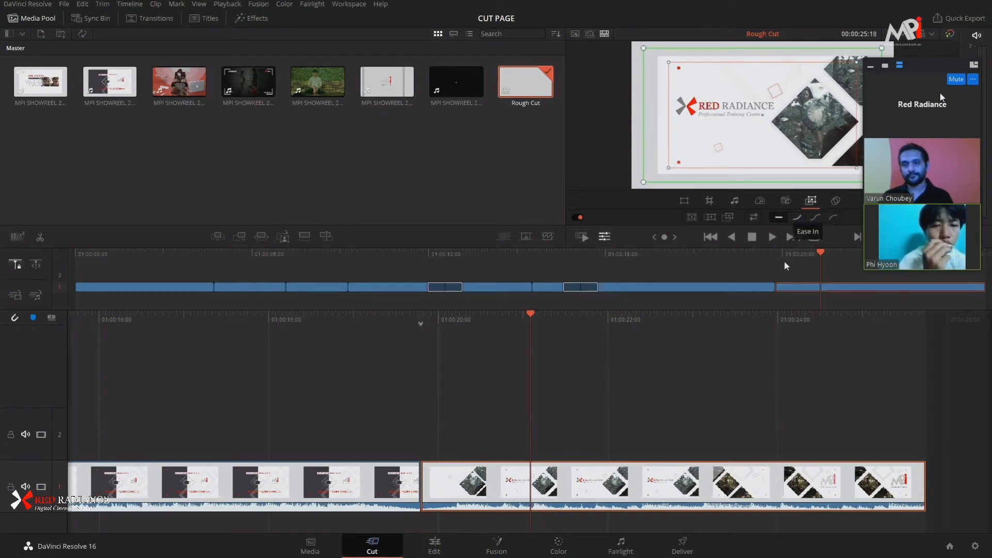
pyautogui.moveTo(817, 256)
pyautogui.mouseDown()
pyautogui.moveTo(779, 265)
pyautogui.moveTo(853, 267)
pyautogui.moveTo(802, 271)
pyautogui.moveTo(828, 262)
pyautogui.mouseUp()
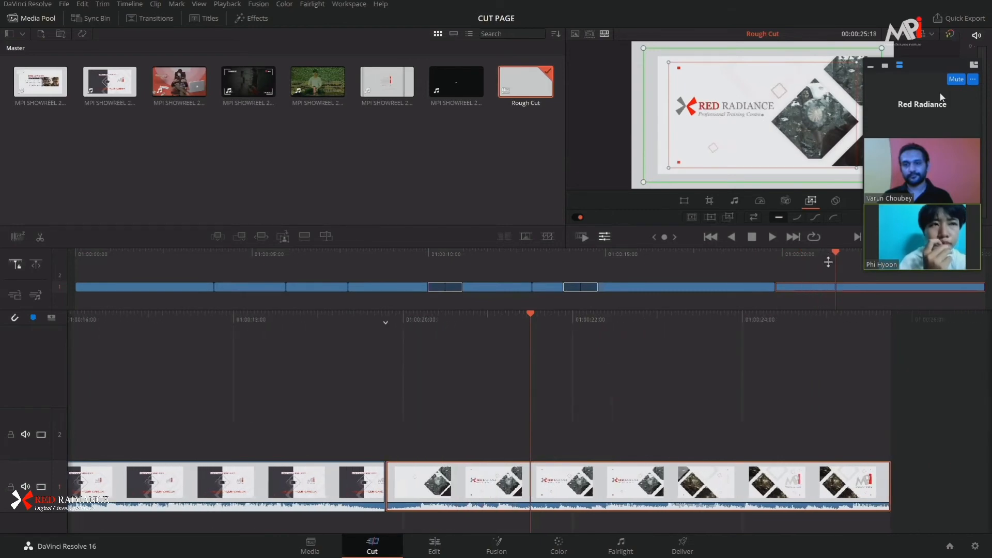
pyautogui.click(815, 217)
# - Play the end of the timeline, replaying the Red Radiance clip to check the eased dynamic zoom
pyautogui.moveTo(836, 253); pyautogui.dragTo(796, 263)
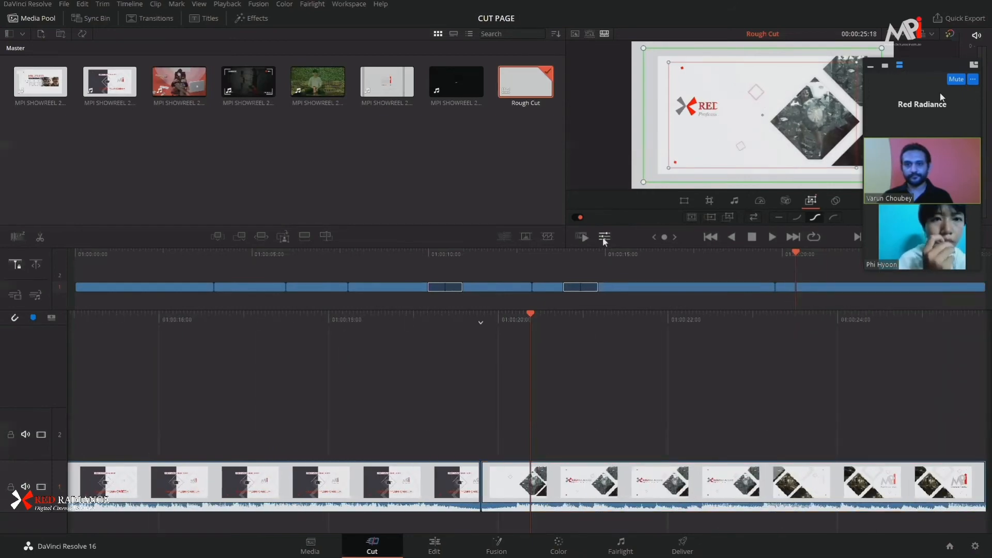
pyautogui.click(532, 254)
pyautogui.press('space')
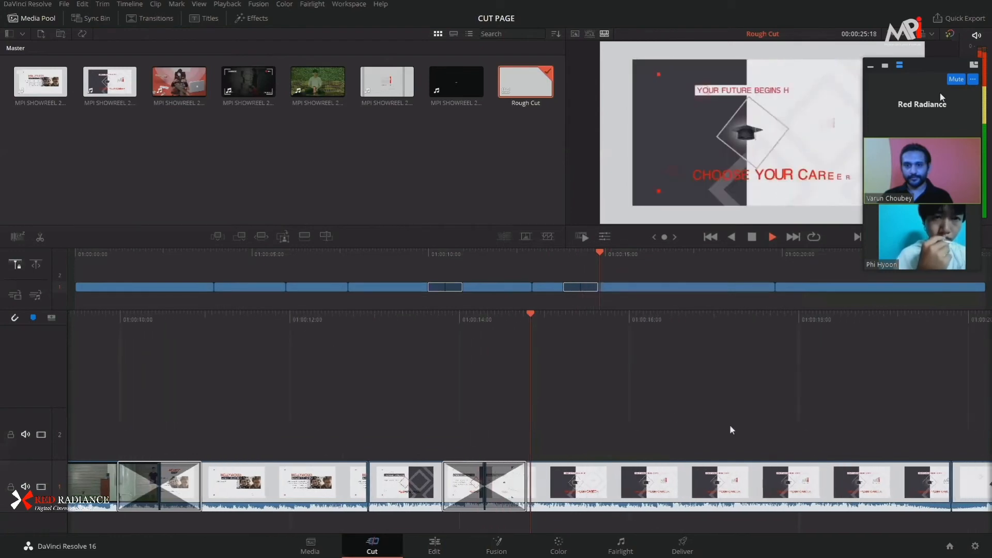
pyautogui.press('space')
pyautogui.click(786, 253)
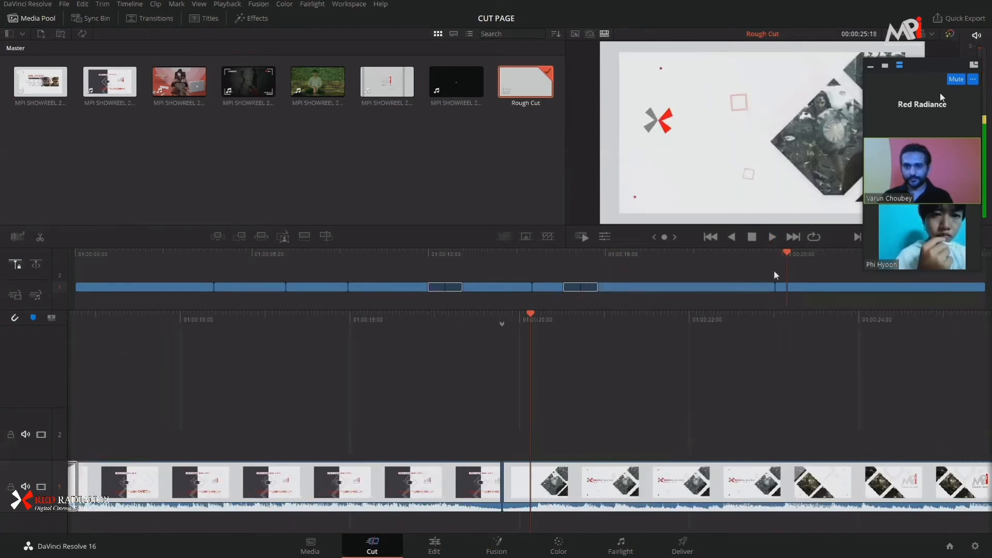
pyautogui.press('space')
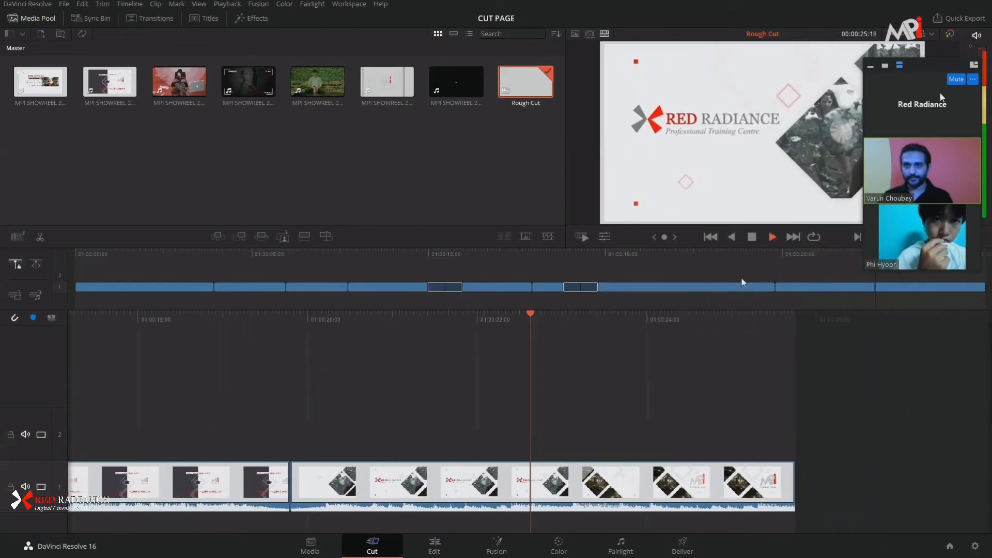
pyautogui.press('space')
pyautogui.click(762, 261)
pyautogui.press('space')
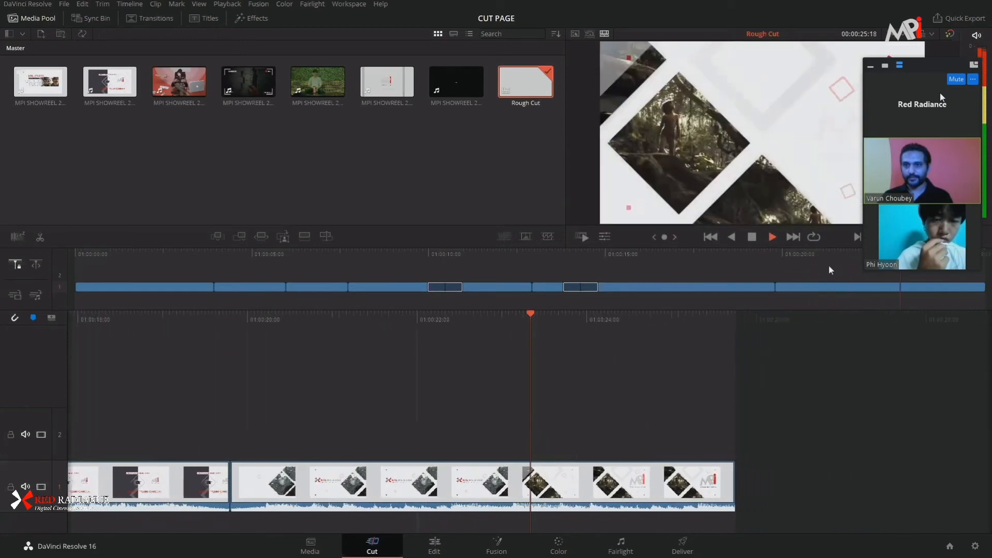
pyautogui.press('space')
# - Show the Composite settings of the Red Radiance clip from its start and look through the available blend modes
pyautogui.click(774, 265)
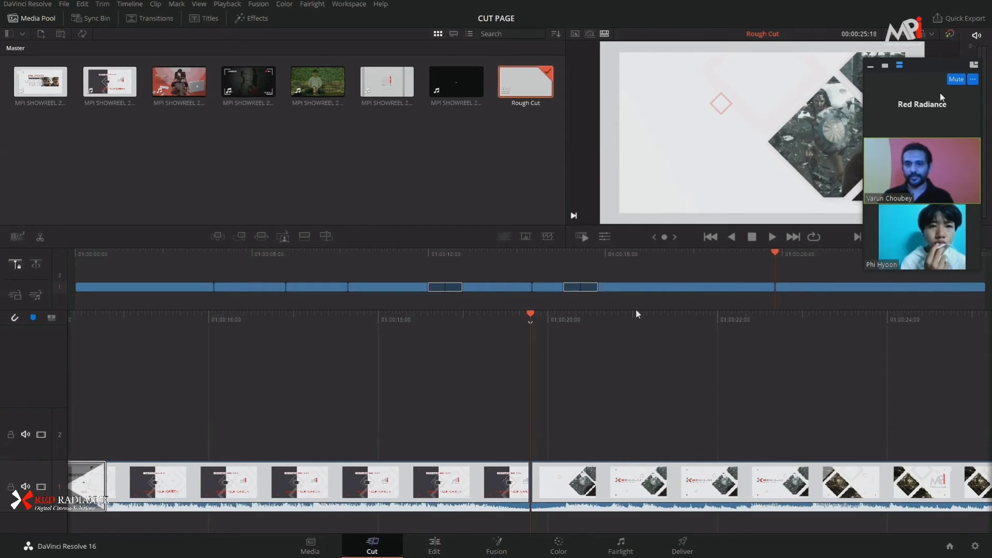
pyautogui.click(641, 487)
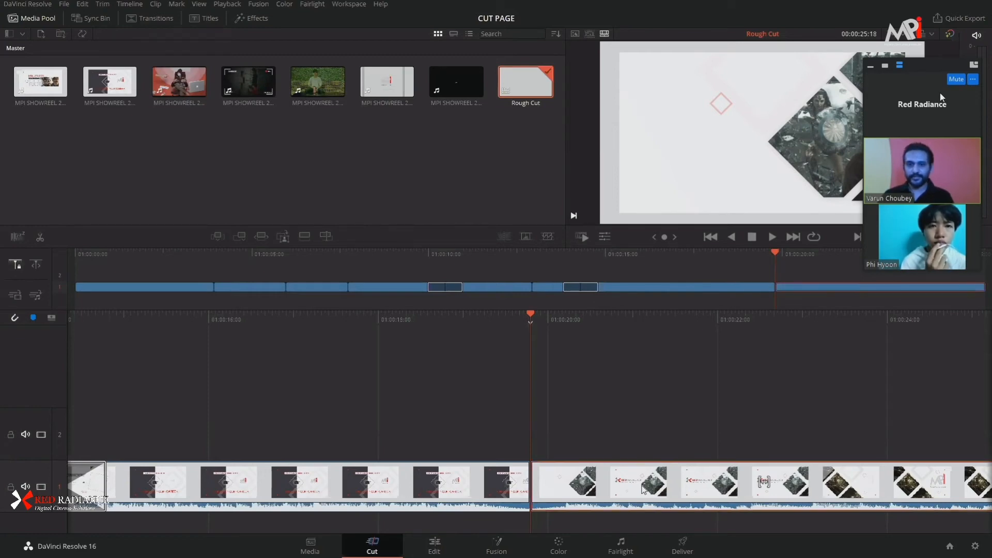
pyautogui.click(604, 237)
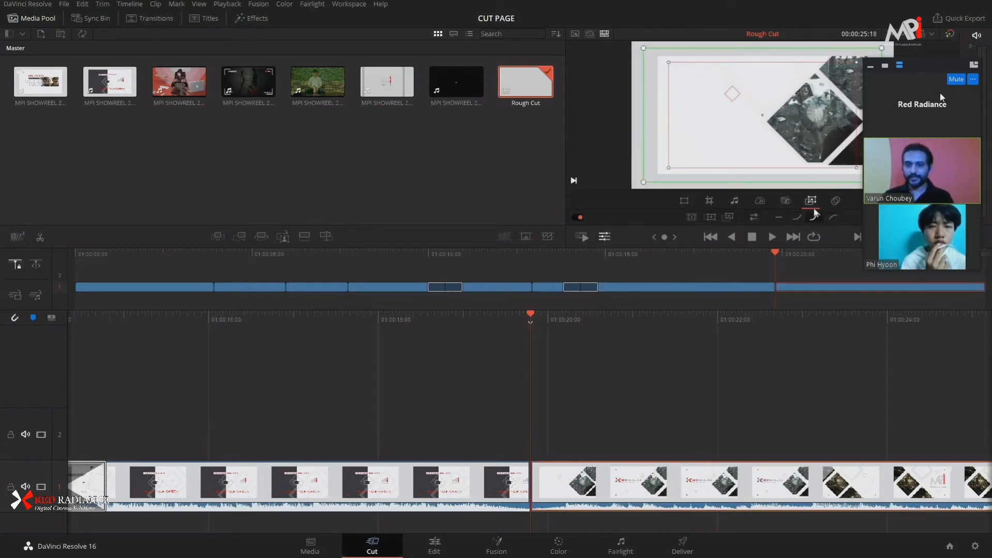
pyautogui.click(835, 201)
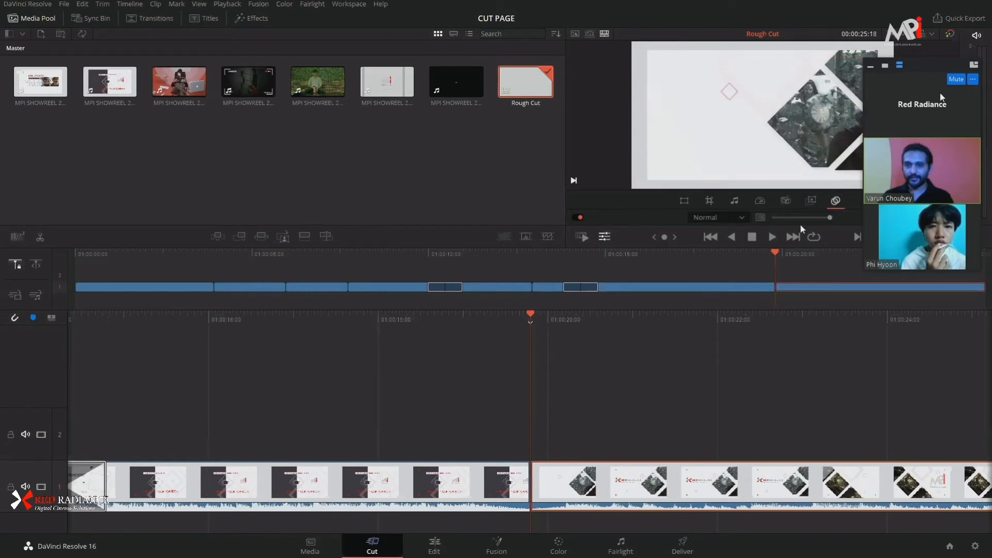
pyautogui.click(742, 218)
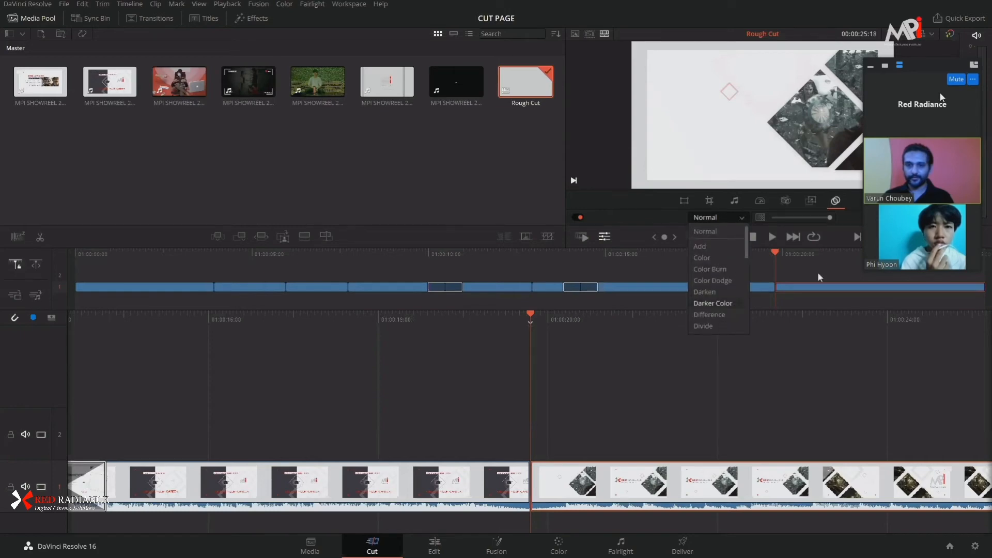
pyautogui.click(942, 97)
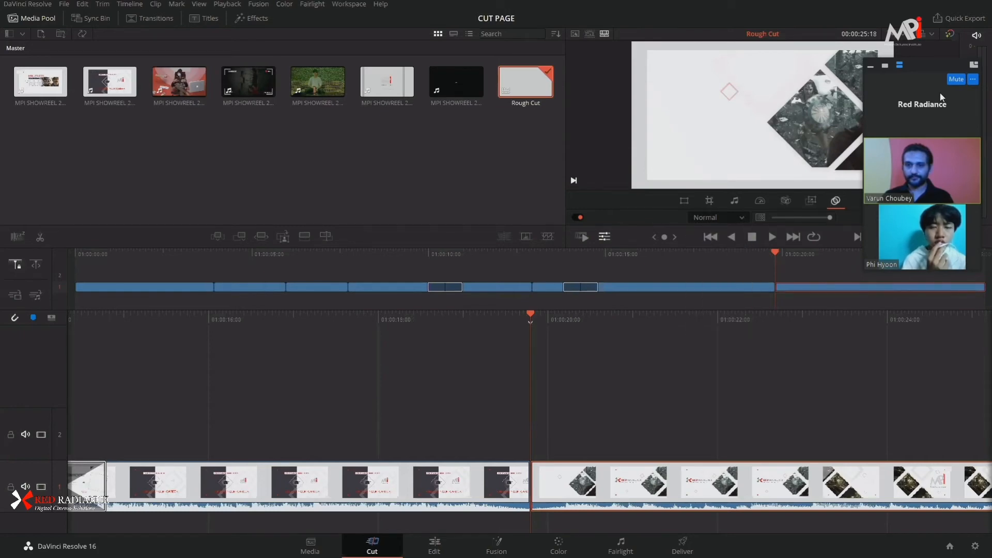
# - Move the Red Radiance clip onto track 2, overlapping the end of the preceding clip, and lower its opacity to somewhat under half
pyautogui.moveTo(777, 254); pyautogui.dragTo(795, 262)
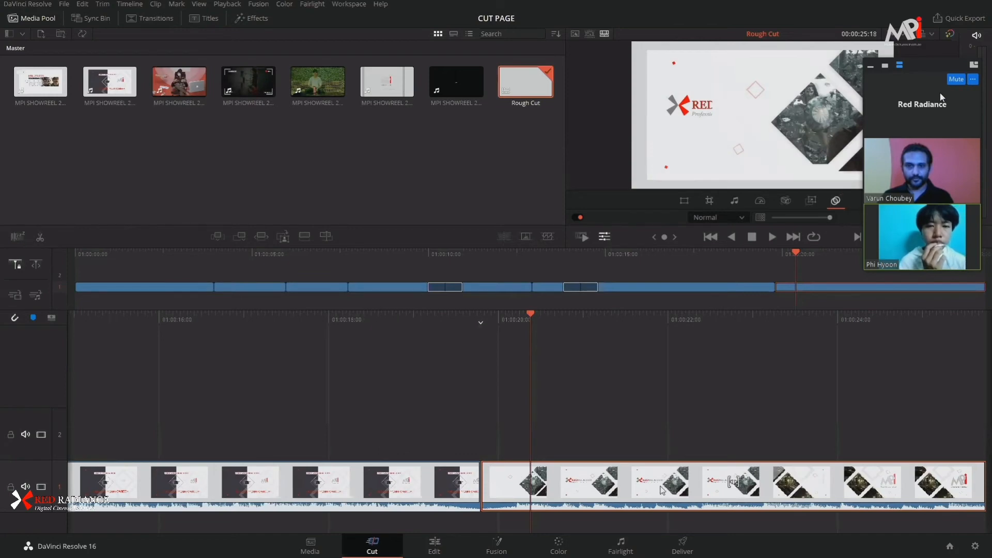
pyautogui.moveTo(662, 489); pyautogui.dragTo(550, 416)
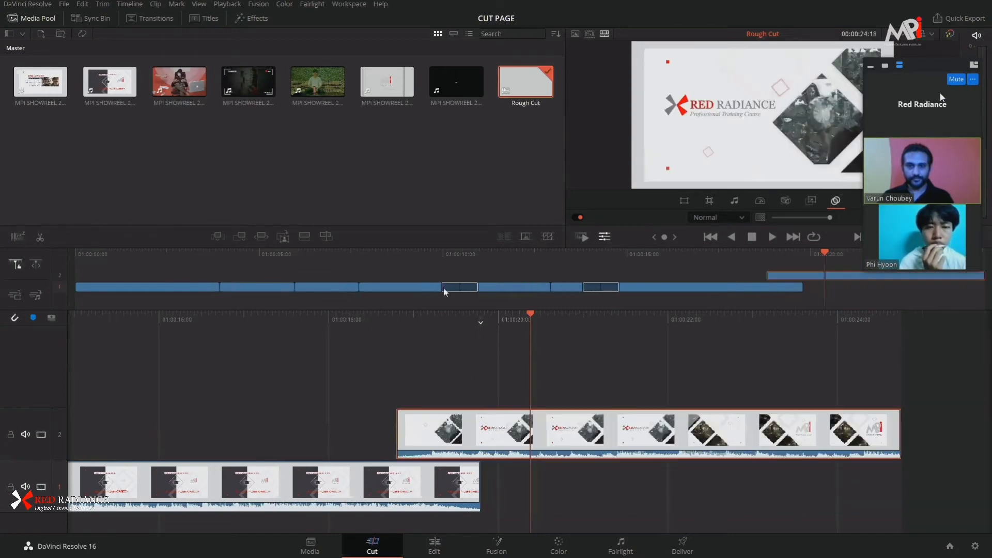
pyautogui.moveTo(790, 253); pyautogui.dragTo(794, 262)
pyautogui.moveTo(828, 217); pyautogui.dragTo(806, 221)
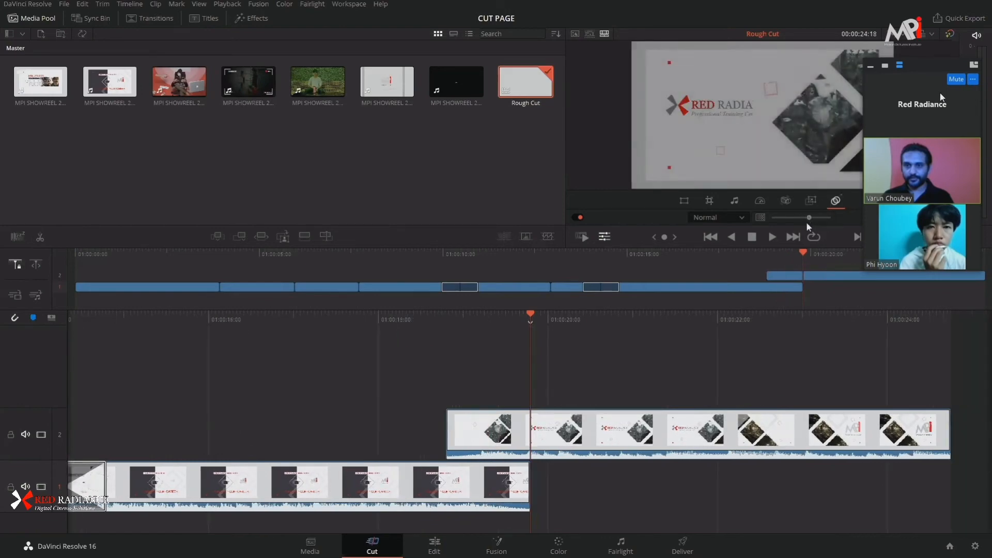
pyautogui.click(785, 255)
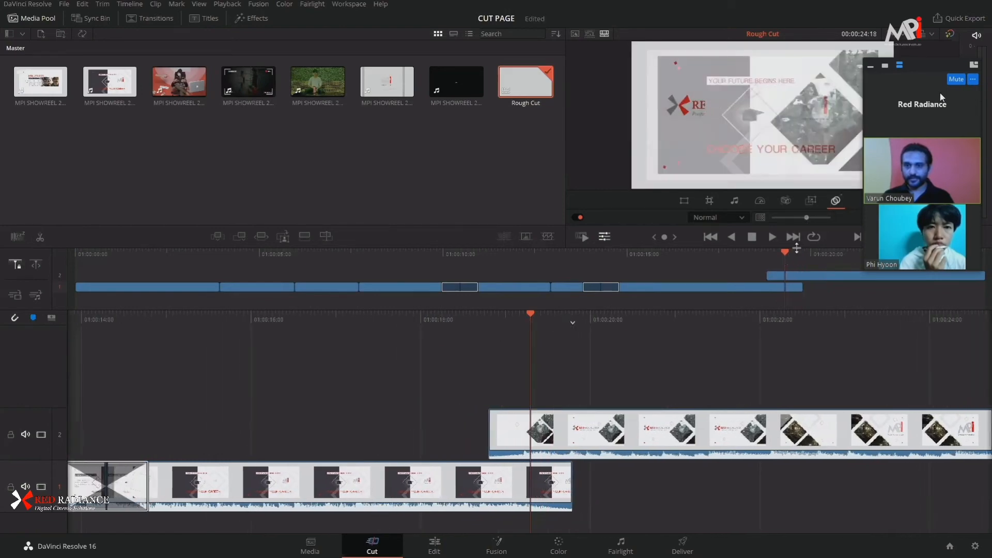
pyautogui.moveTo(805, 217)
pyautogui.mouseDown()
pyautogui.moveTo(784, 221)
pyautogui.moveTo(810, 219)
pyautogui.moveTo(793, 218)
pyautogui.mouseUp()
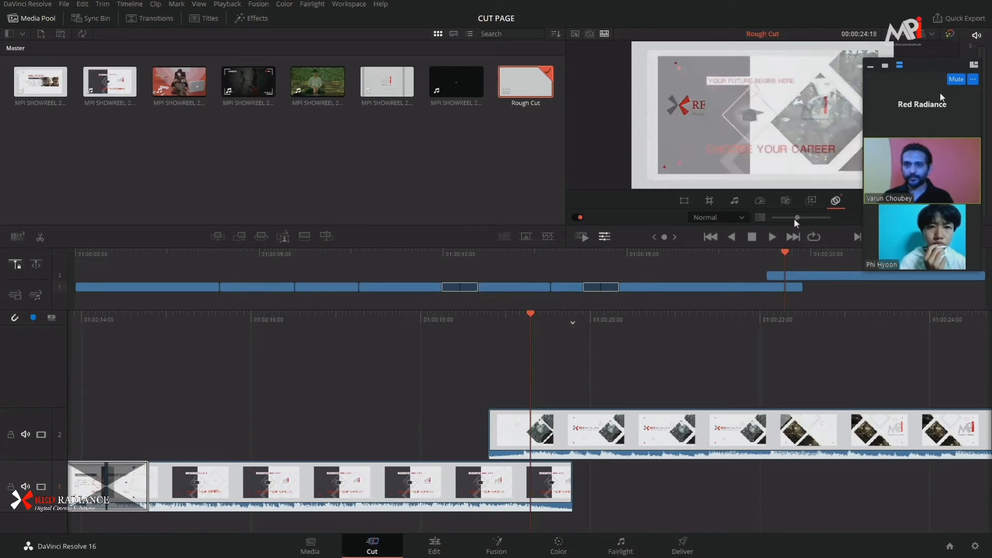
# - Set the Red Radiance clip's composite mode to Multiply, raise its opacity slightly, and hide the clip tools to check the overlap
pyautogui.click(742, 218)
pyautogui.scroll(-5, 708, 317)
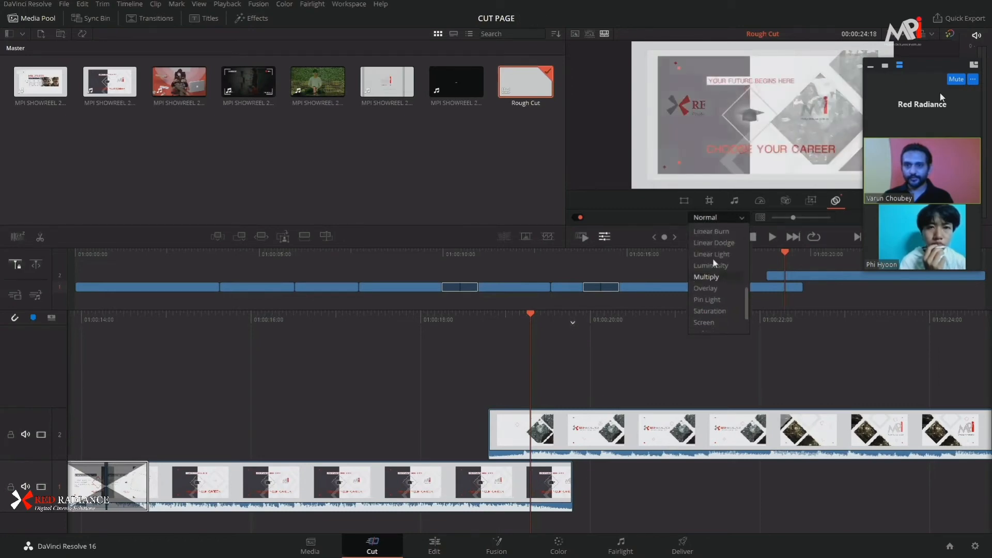
pyautogui.click(718, 278)
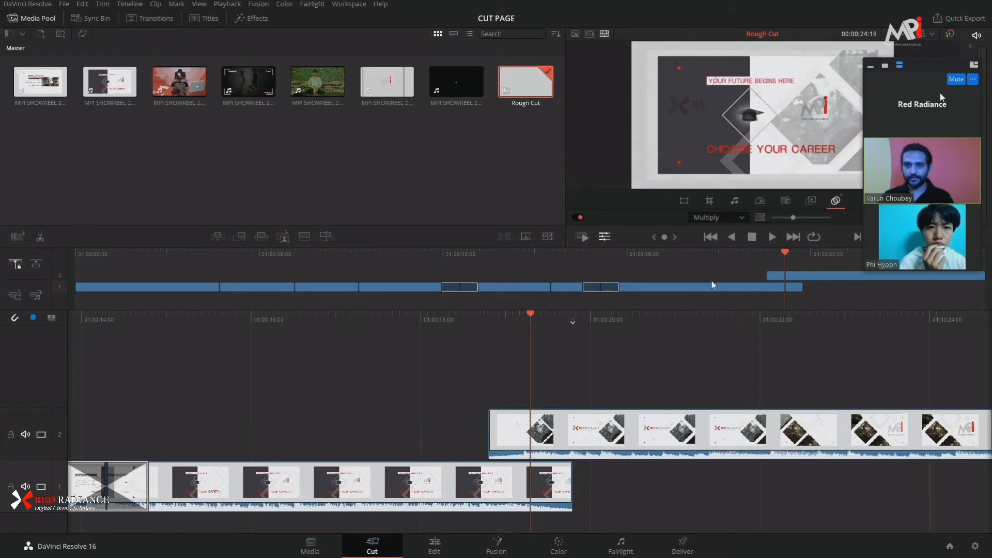
pyautogui.click(801, 219)
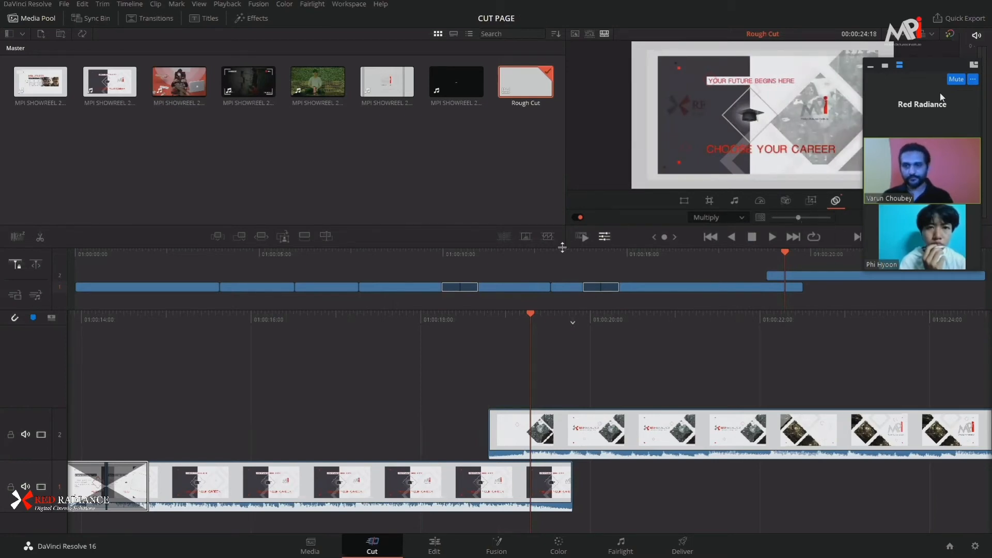
pyautogui.click(605, 238)
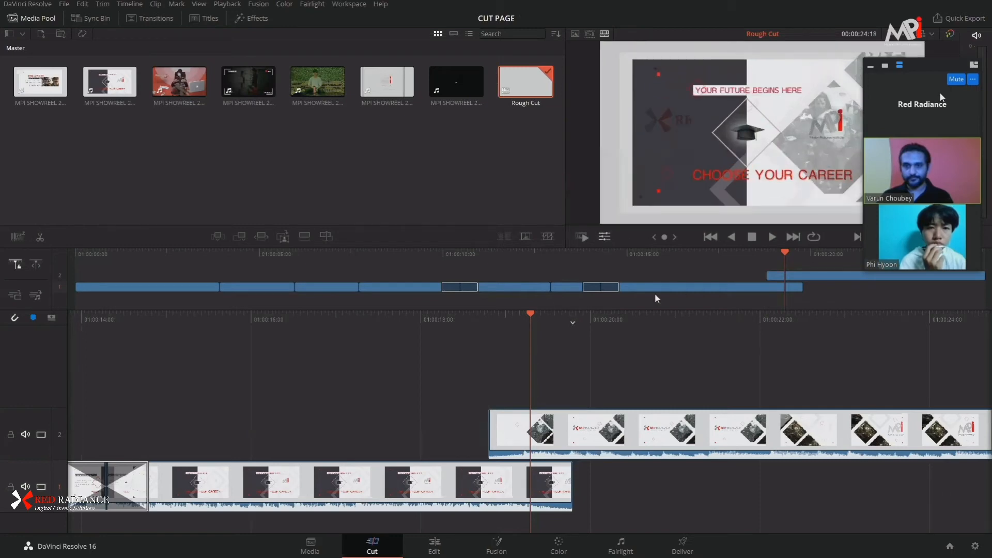
pyautogui.moveTo(783, 254)
pyautogui.mouseDown()
pyautogui.moveTo(767, 251)
pyautogui.moveTo(788, 256)
pyautogui.mouseUp()
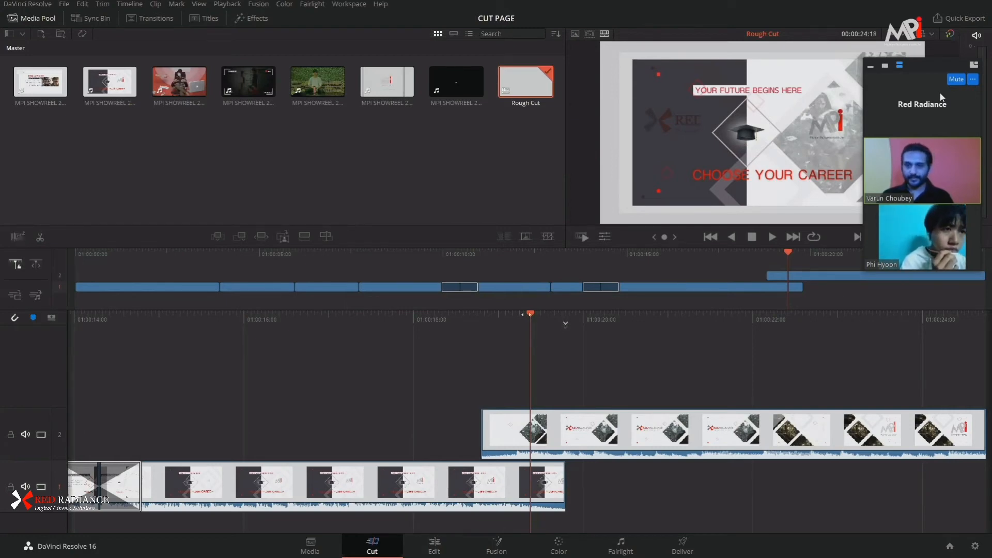
# - Examine the boring clip and jump cut thresholds of Analyze Timeline Edits, closing the dialog without running the analysis
pyautogui.click(18, 238)
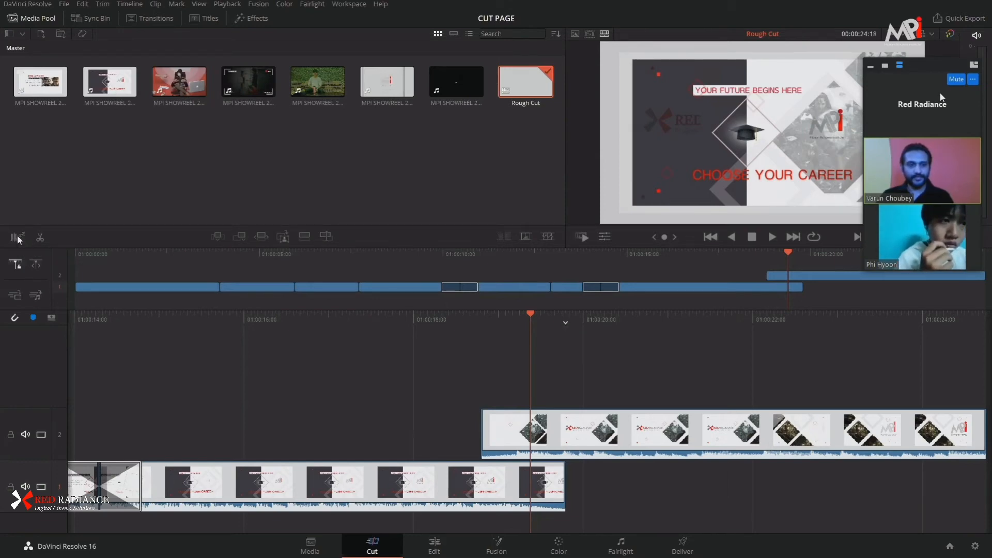
pyautogui.moveTo(535, 174); pyautogui.dragTo(642, 167)
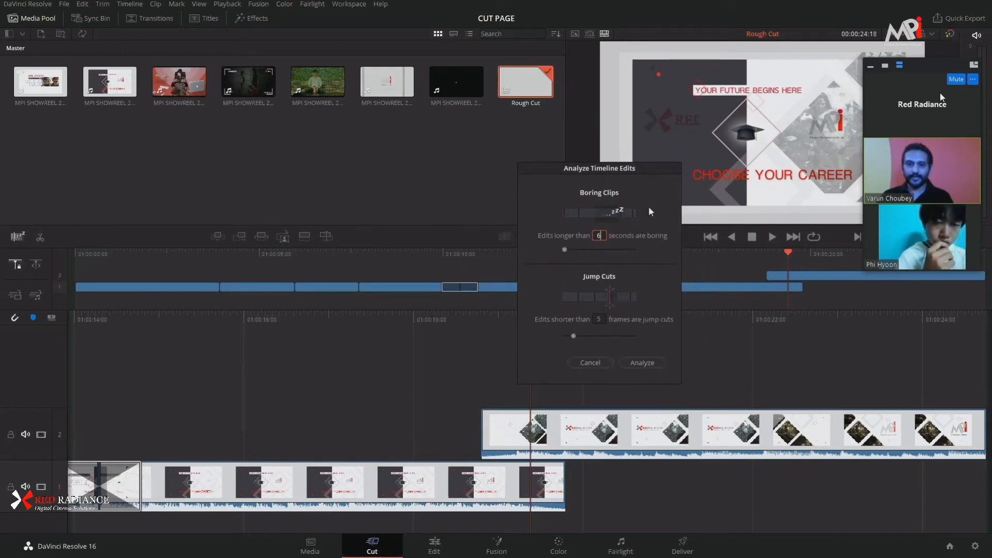
pyautogui.click(599, 361)
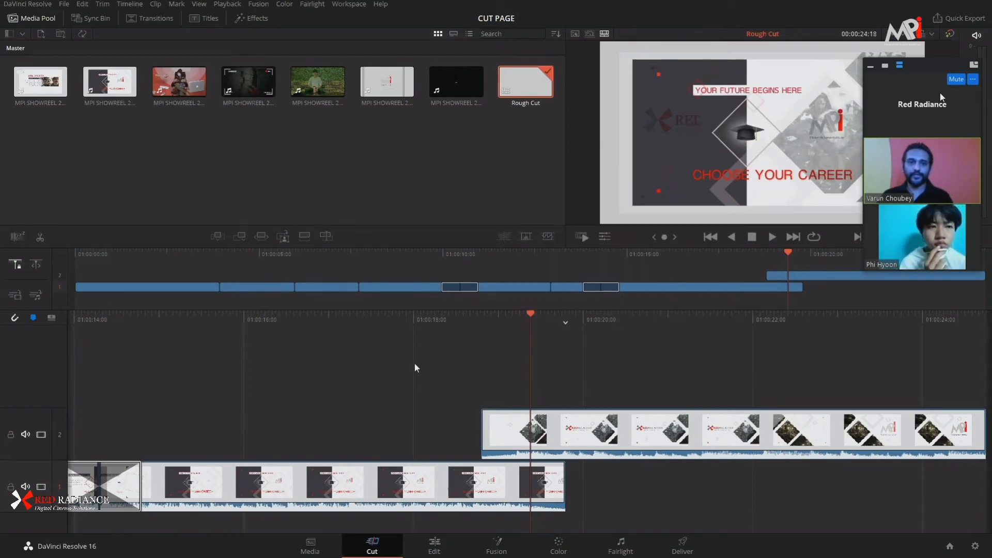
pyautogui.click(18, 238)
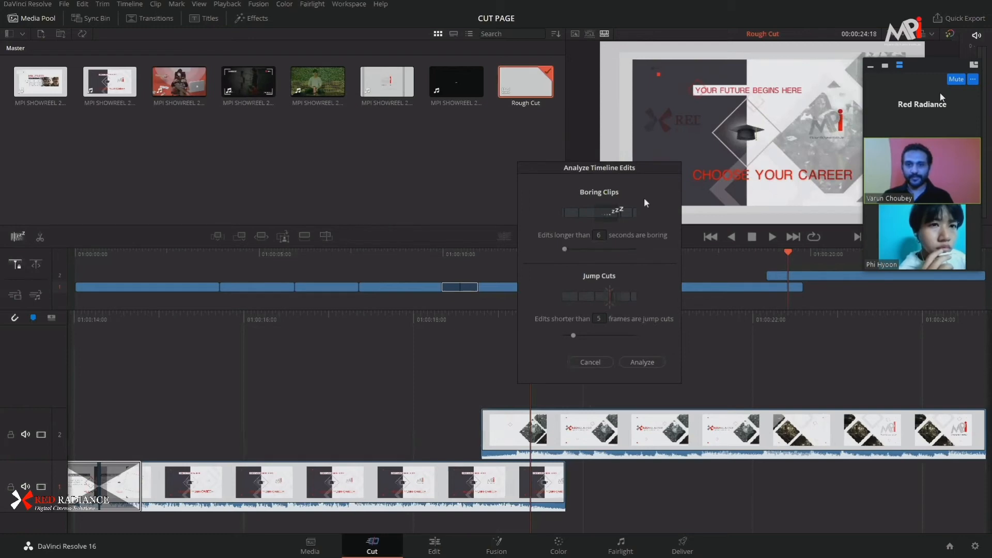
pyautogui.moveTo(650, 164)
pyautogui.mouseDown()
pyautogui.moveTo(653, 194)
pyautogui.moveTo(654, 170)
pyautogui.mouseUp()
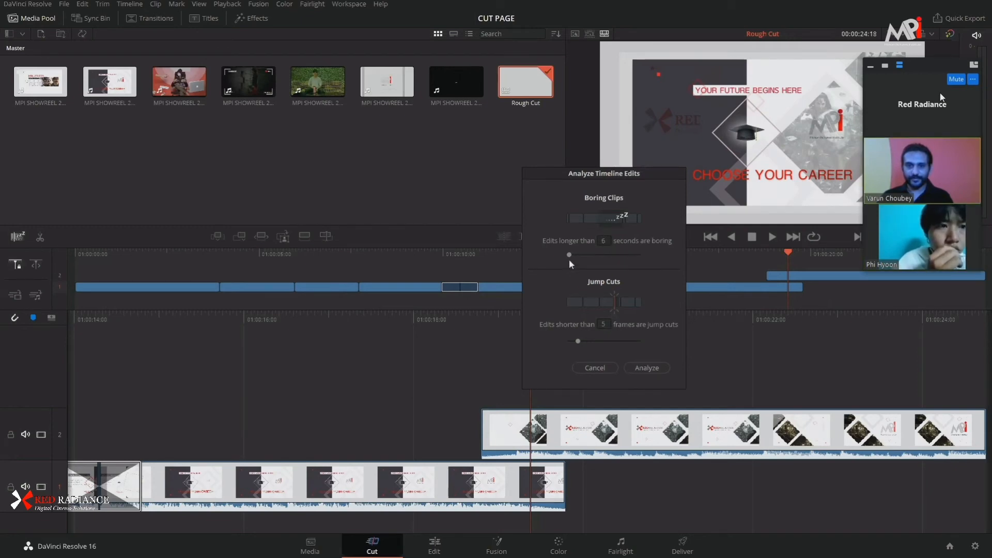
pyautogui.click(605, 366)
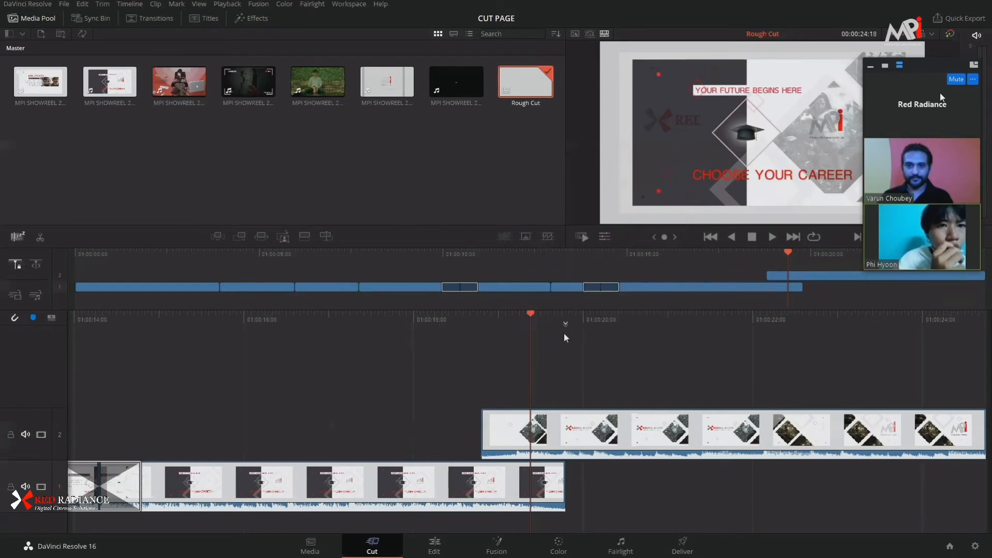
# - Analyze the timeline edits, treating edits longer than 3 seconds as boring and those shorter than 5 frames as jump cuts
pyautogui.click(19, 237)
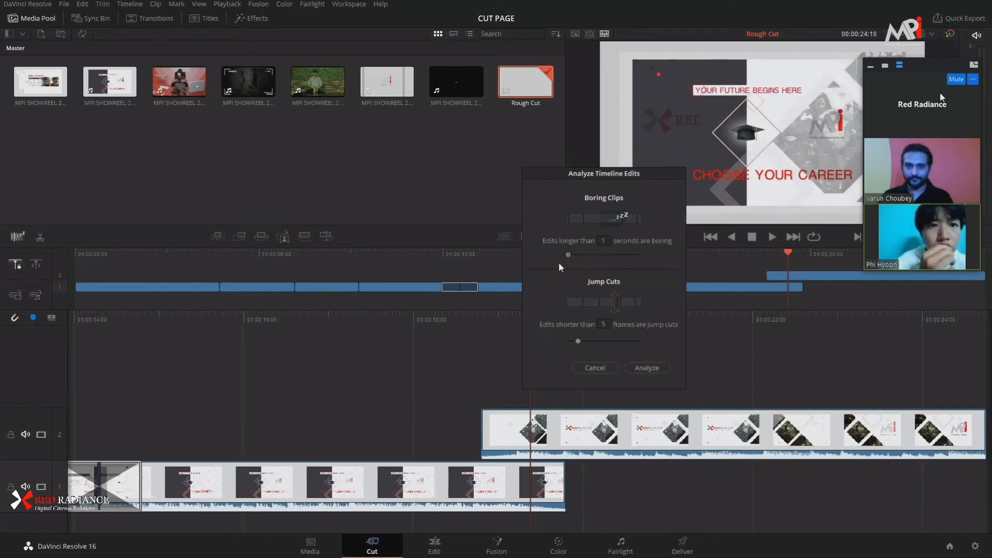
pyautogui.moveTo(575, 262); pyautogui.dragTo(570, 262)
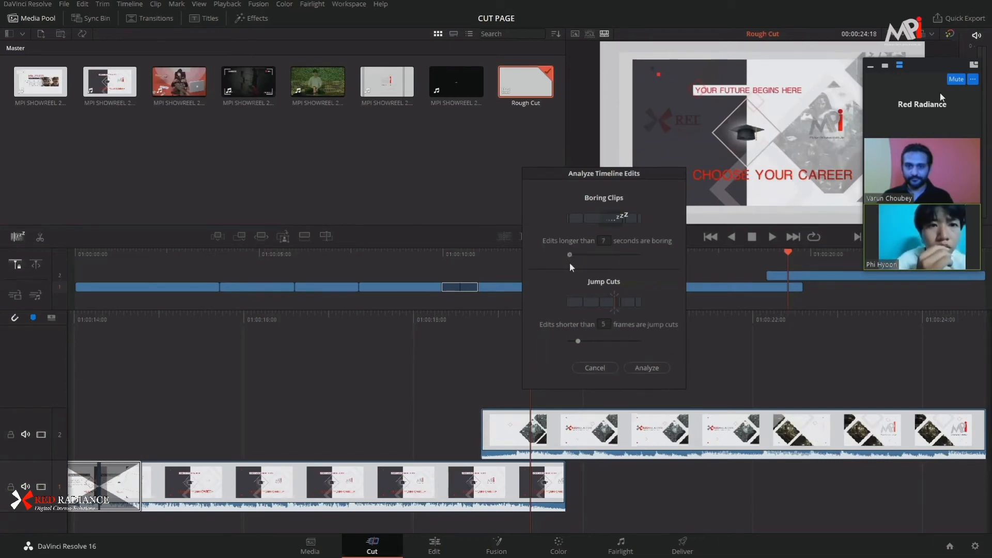
pyautogui.click(604, 239)
pyautogui.write('3')
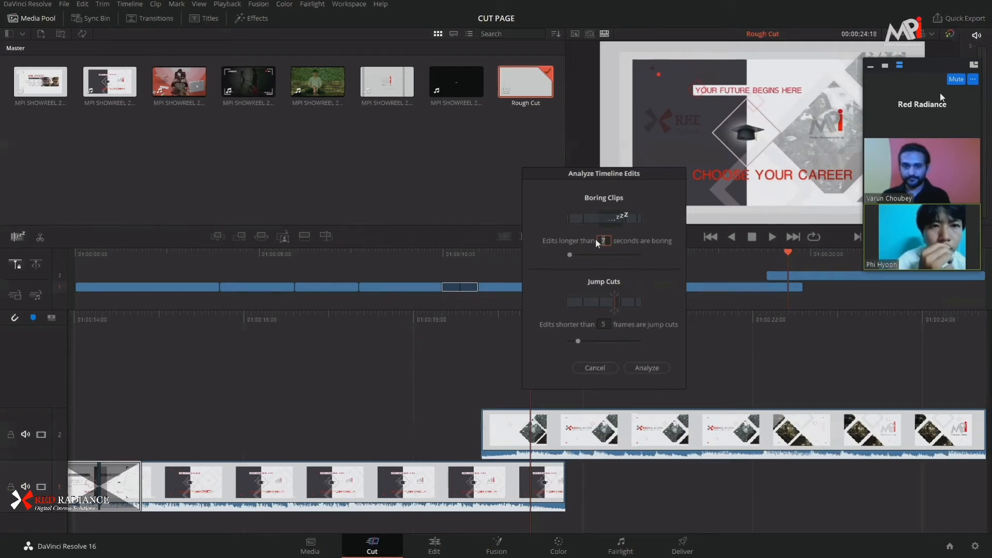
pyautogui.click(605, 325)
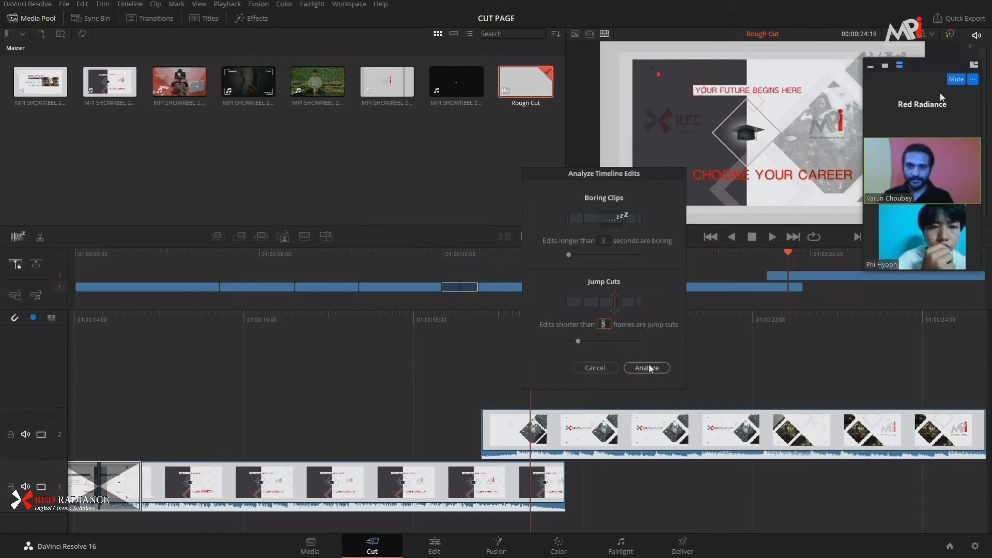
pyautogui.click(647, 368)
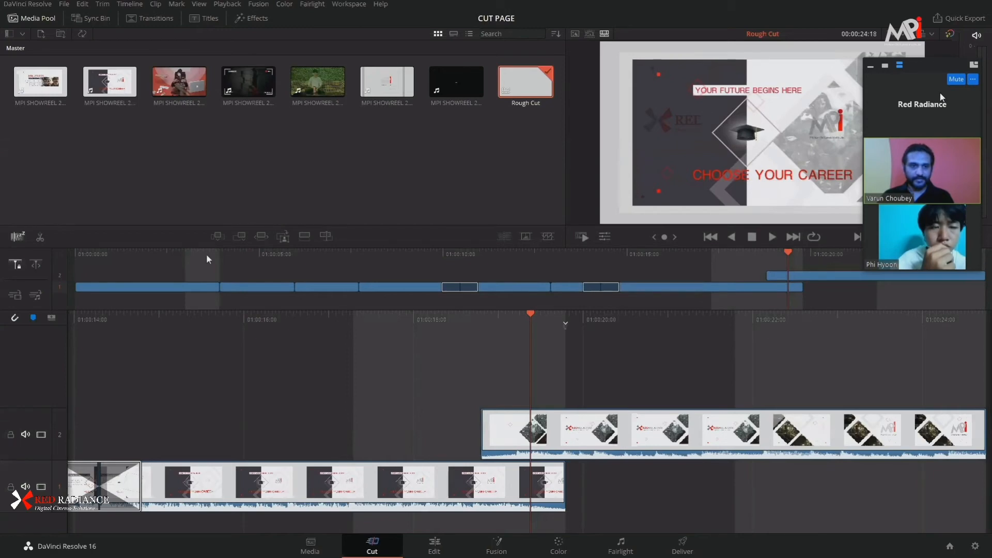
# - Inspect the stretches highlighted as boring in the first clip, the Choose Your Career clip and the Red Radiance clip
pyautogui.moveTo(186, 254); pyautogui.dragTo(183, 308)
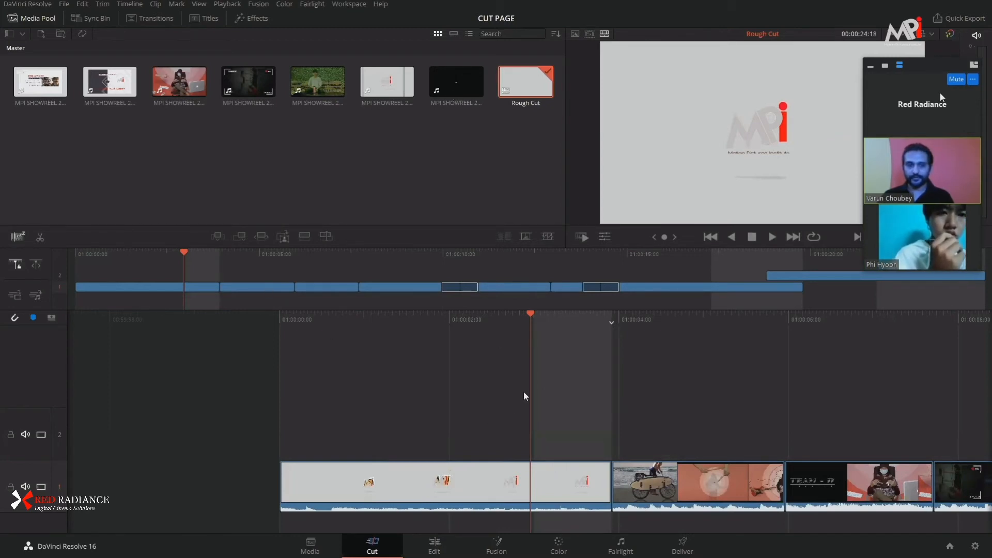
pyautogui.click(709, 261)
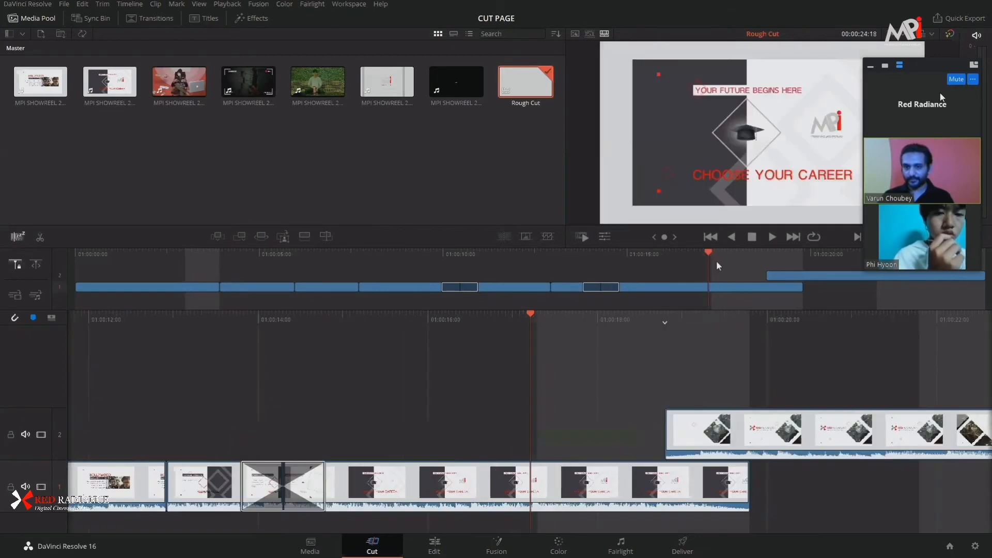
pyautogui.moveTo(716, 262); pyautogui.dragTo(739, 296)
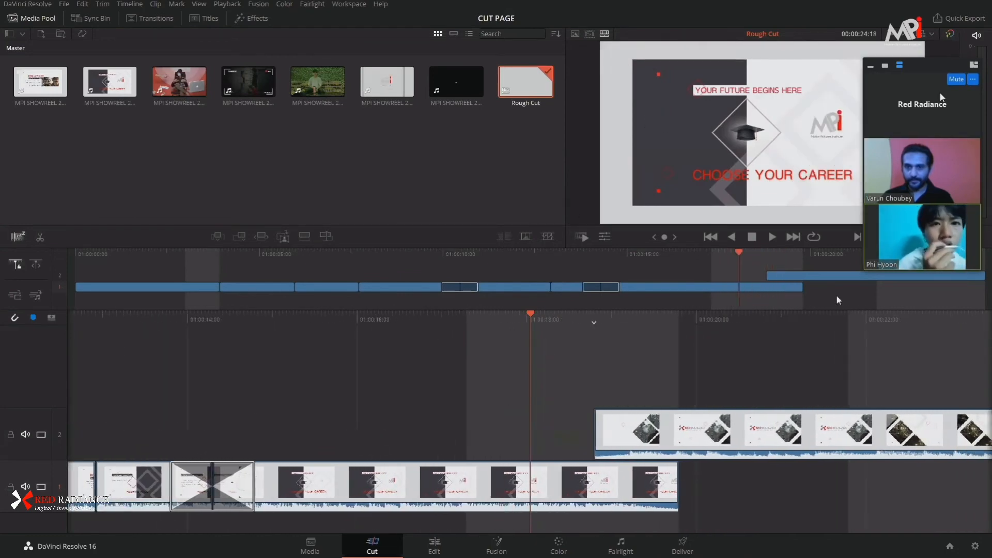
pyautogui.click(882, 274)
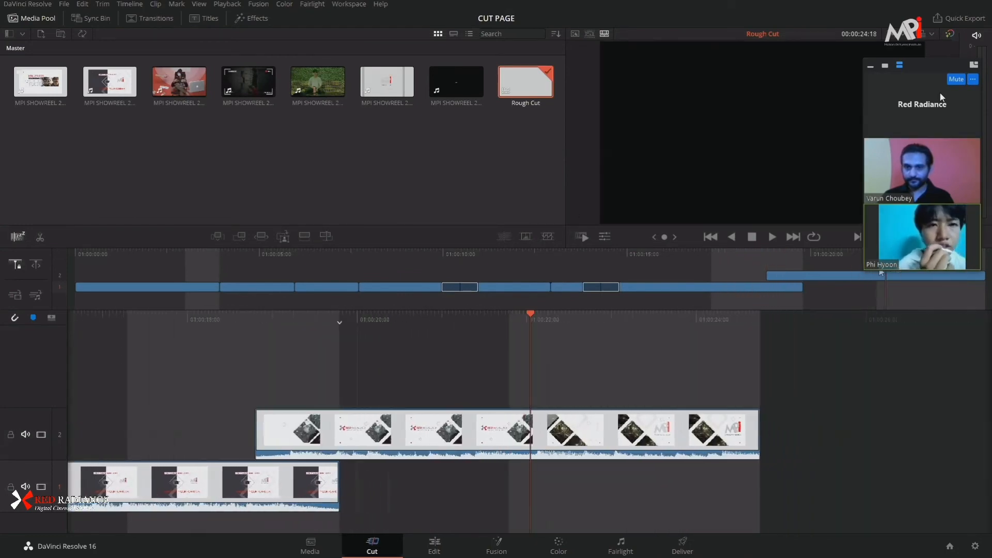
pyautogui.moveTo(881, 272); pyautogui.dragTo(737, 287)
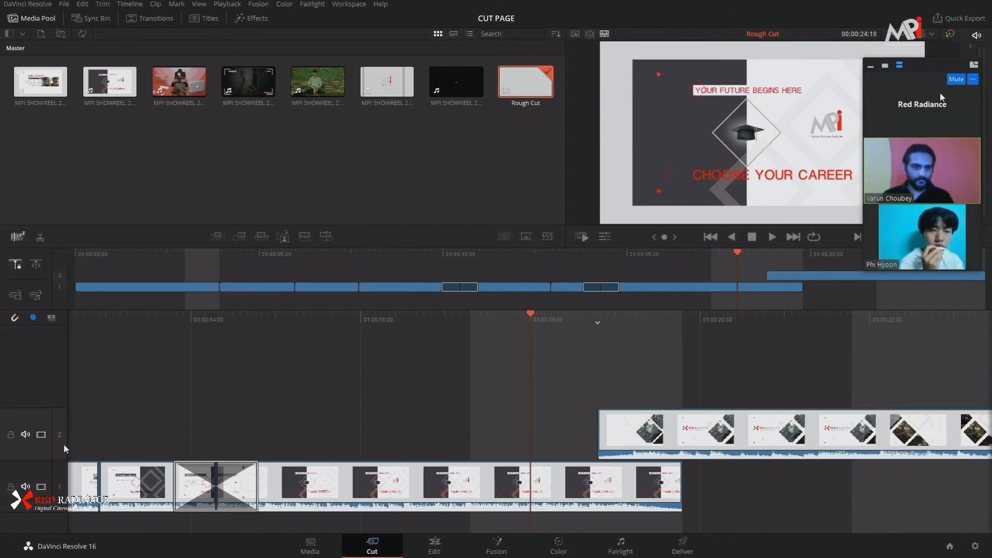
# - Mute the audio of track 2 and track 1
pyautogui.click(25, 433)
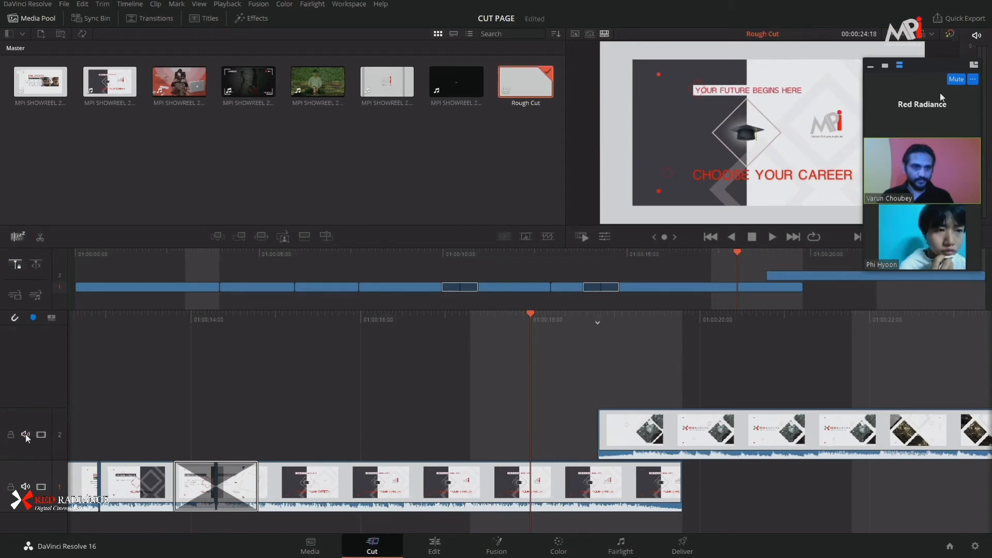
pyautogui.click(26, 487)
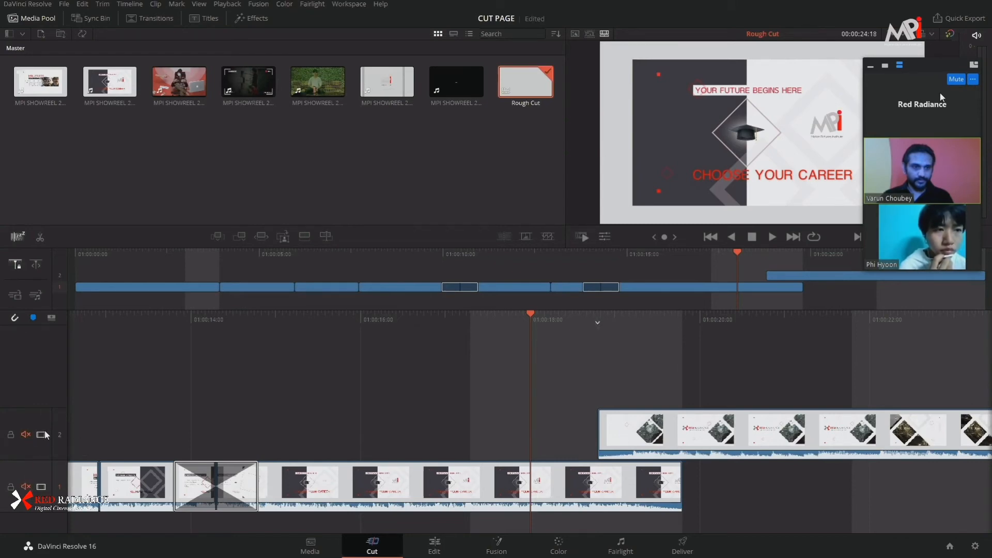
# - Add four empty tracks above track 2, giving the Rough Cut timeline six tracks
pyautogui.rightClick(36, 360)
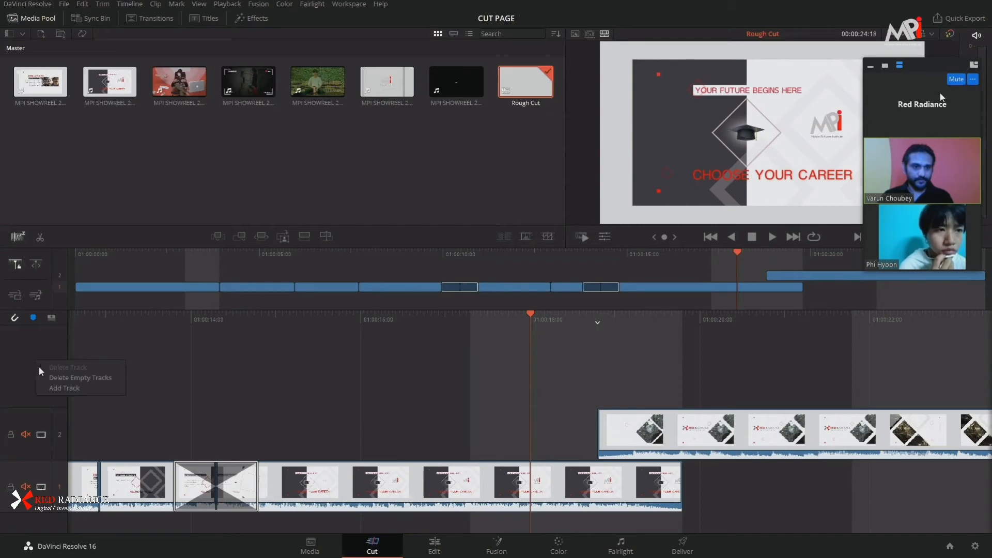
pyautogui.click(55, 389)
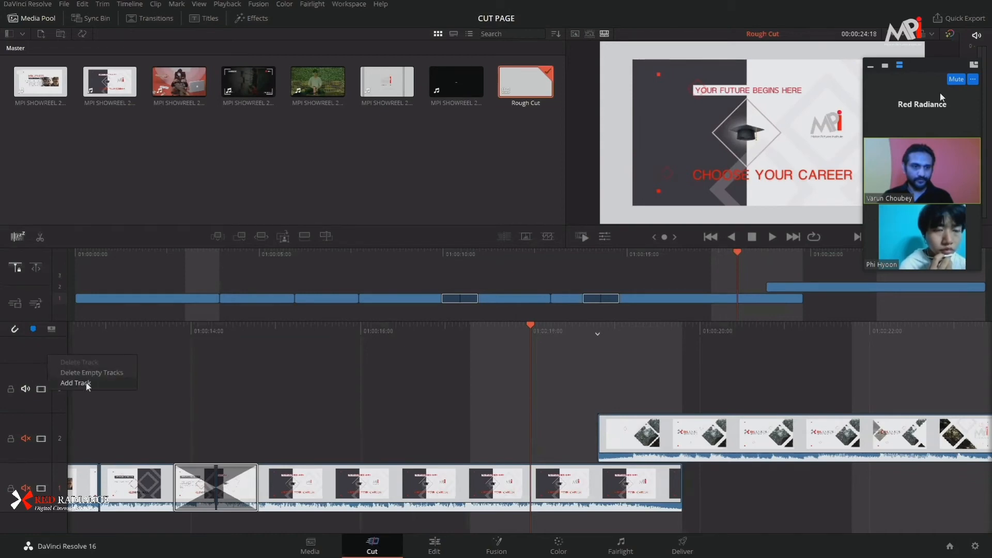
pyautogui.click(86, 384)
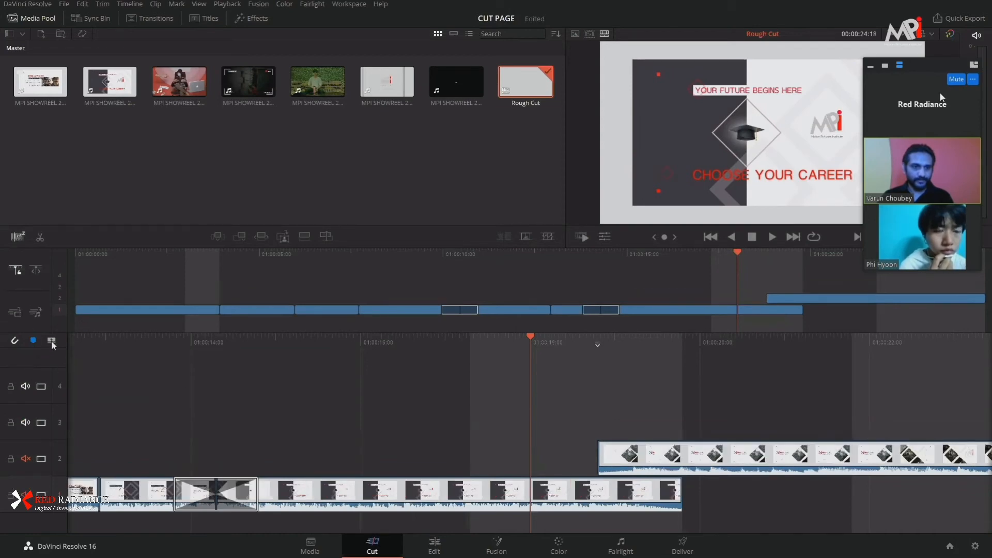
pyautogui.click(52, 340)
pyautogui.click(52, 347)
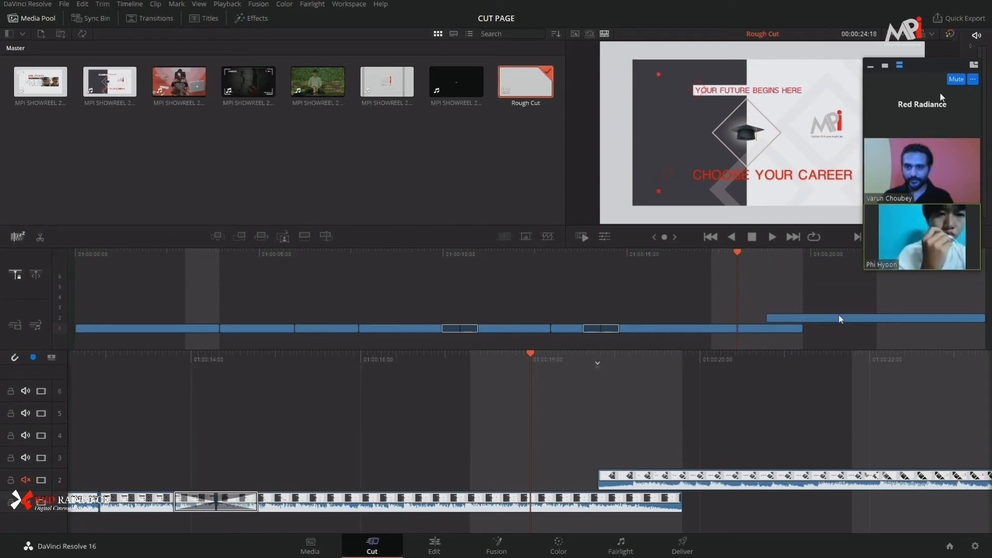
# - Stack the clips across tracks 1 to 4 so they overlap around the 9-second mark, and play back the stacked section
pyautogui.moveTo(839, 316); pyautogui.dragTo(740, 309)
pyautogui.moveTo(563, 329); pyautogui.dragTo(671, 309)
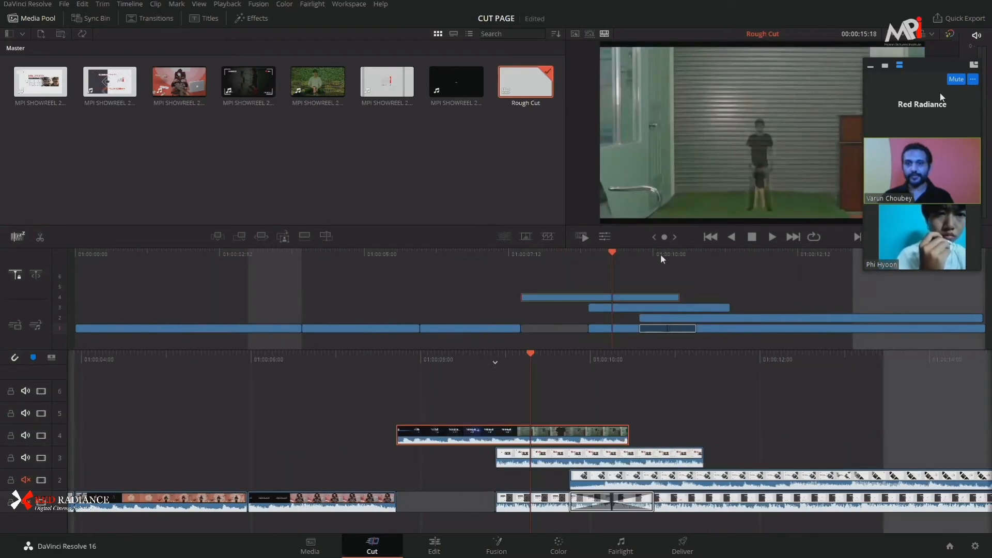
pyautogui.moveTo(626, 256); pyautogui.dragTo(559, 264)
pyautogui.press('space')
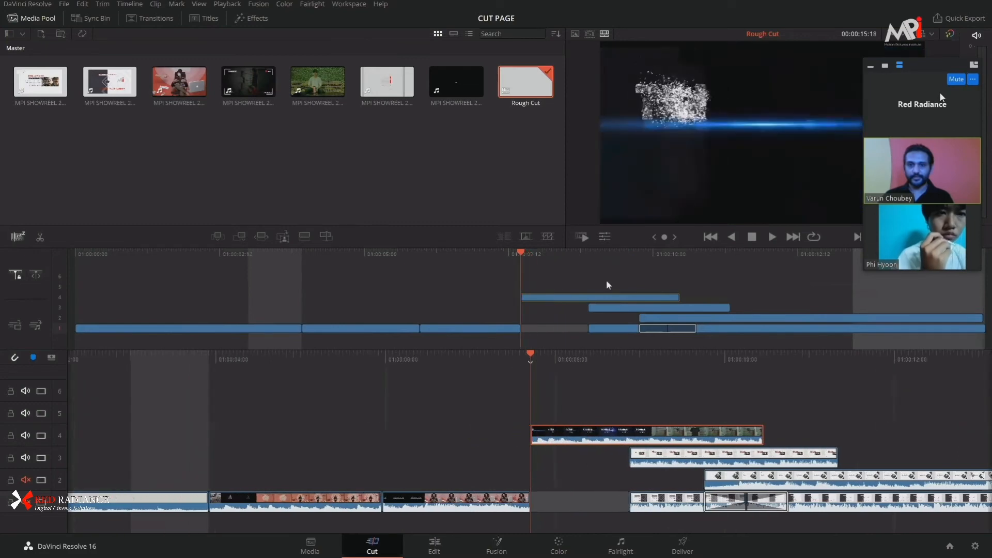
pyautogui.press('space')
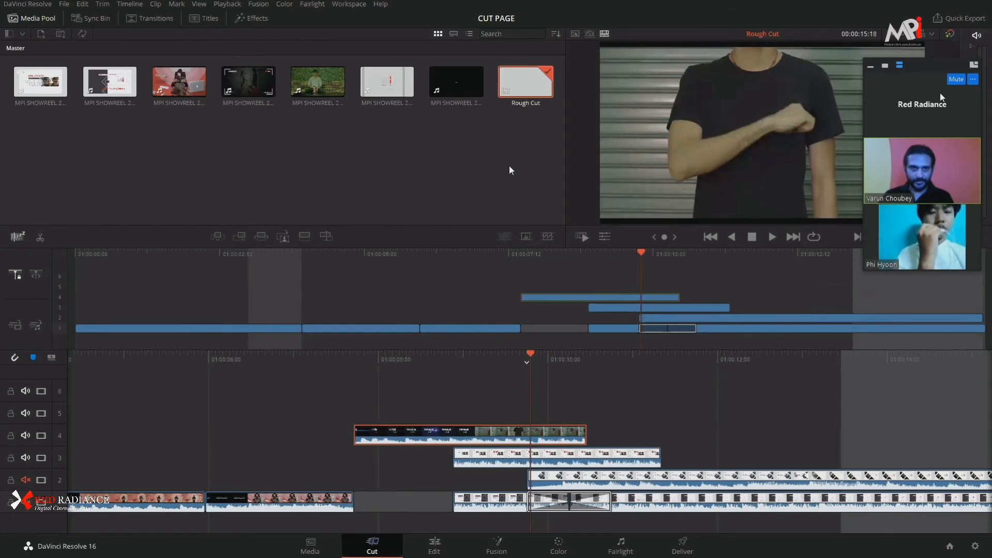
# - Mark in and out points around a 10-frame range near the end of source clip MPI SHOWREEL 2019 0000002650.mov
pyautogui.click(315, 82)
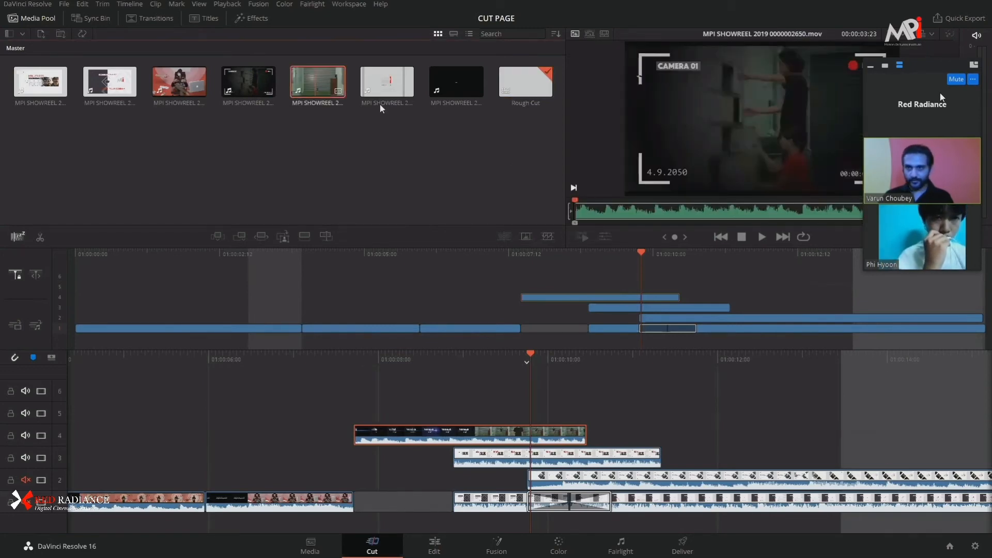
pyautogui.moveTo(753, 215); pyautogui.dragTo(825, 223)
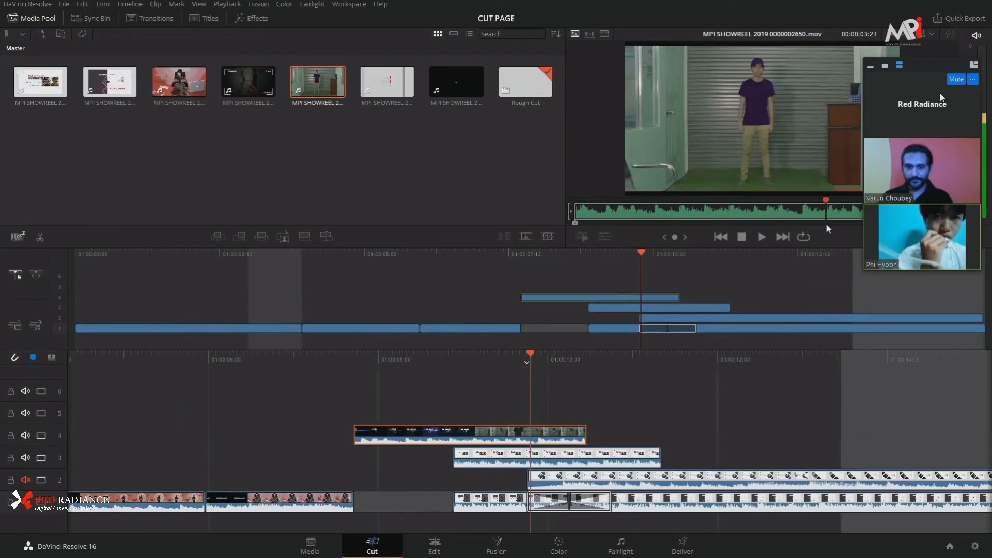
pyautogui.press('i')
pyautogui.click(855, 210)
pyautogui.moveTo(855, 207); pyautogui.dragTo(862, 213)
pyautogui.press('o')
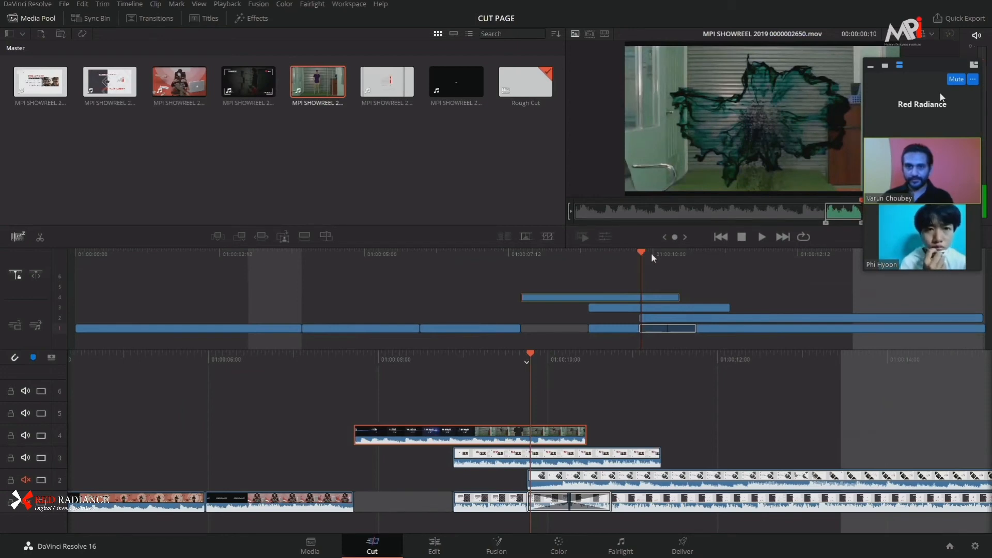
# - Try appending the marked range to the timeline's end and smart-inserting it at the nearest edit point, undoing each edit
pyautogui.click(240, 236)
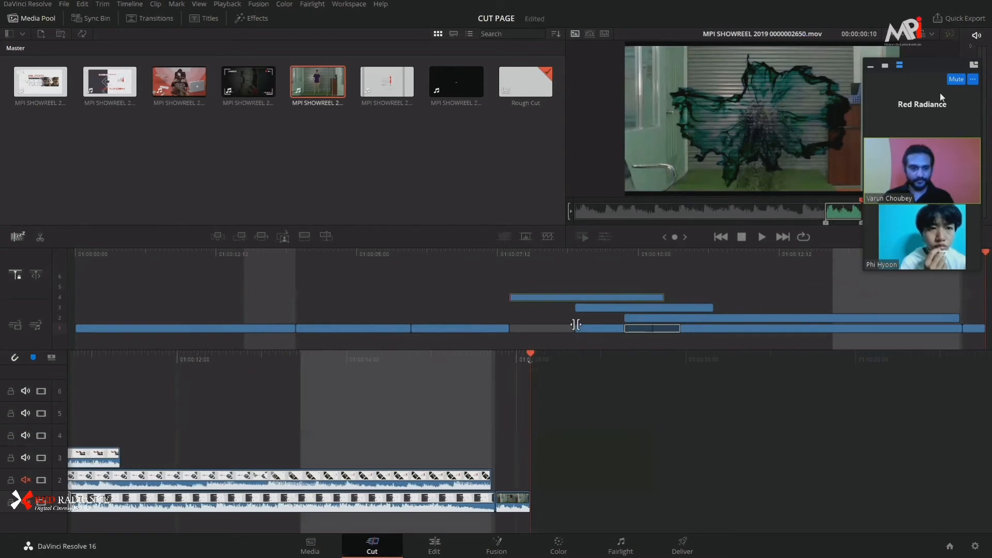
pyautogui.hotkey('ctrl', 'z')
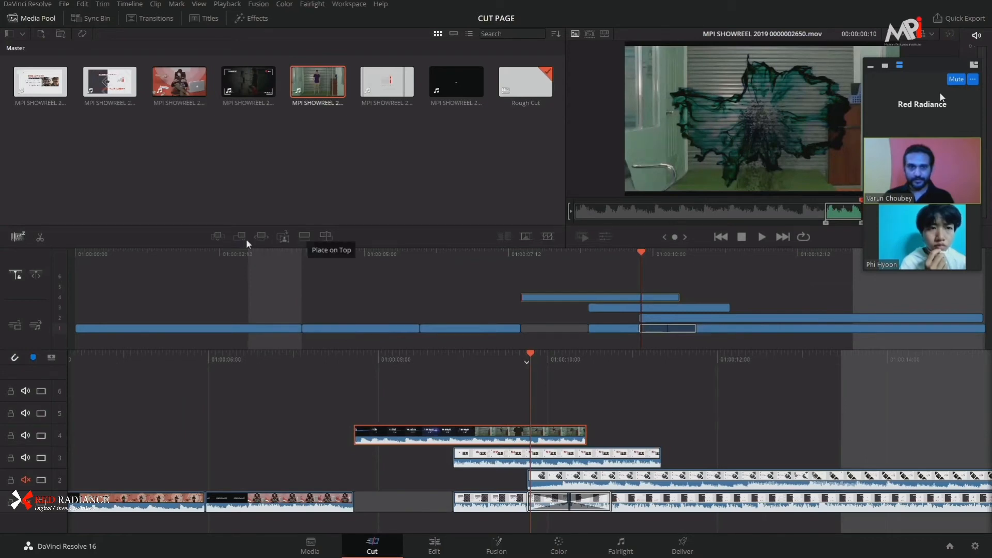
pyautogui.click(219, 234)
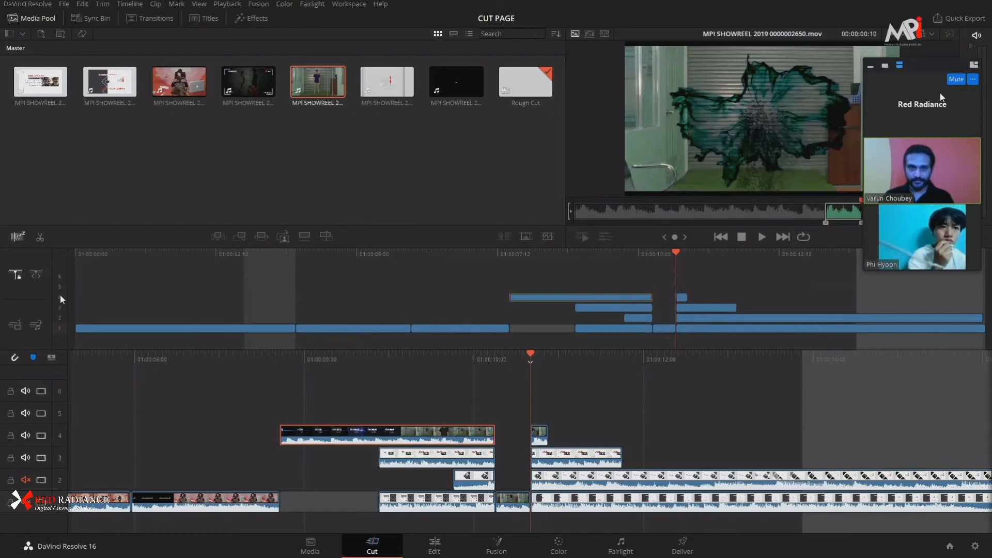
pyautogui.hotkey('ctrl', 'z')
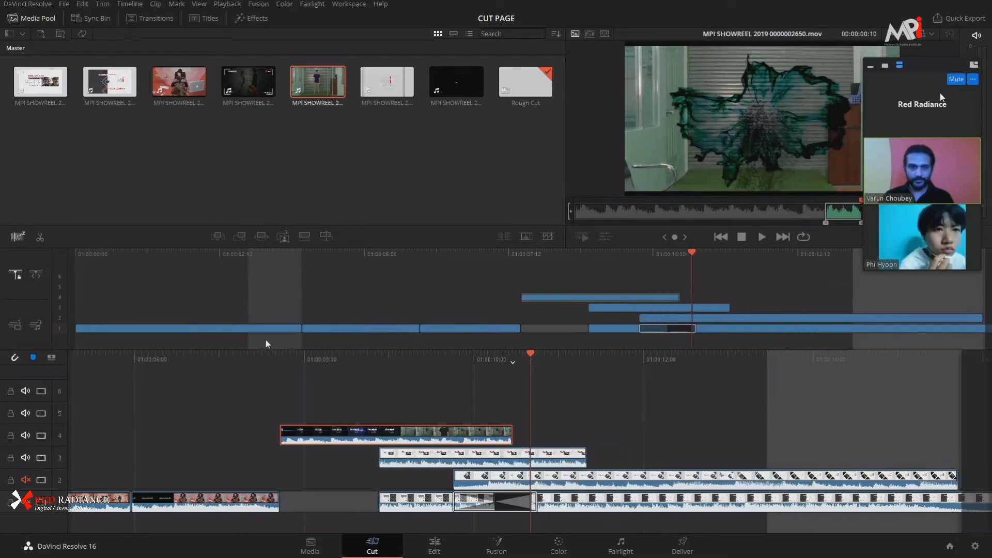
pyautogui.click(60, 289)
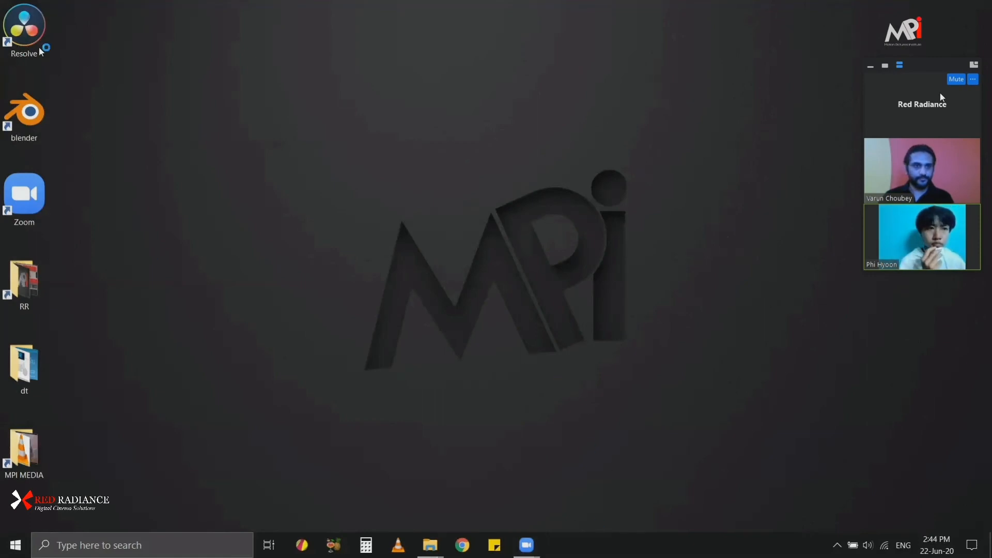
# - Relaunch DaVinci Resolve from the desktop and reopen the CUT PAGE project
pyautogui.doubleClick(25, 28)
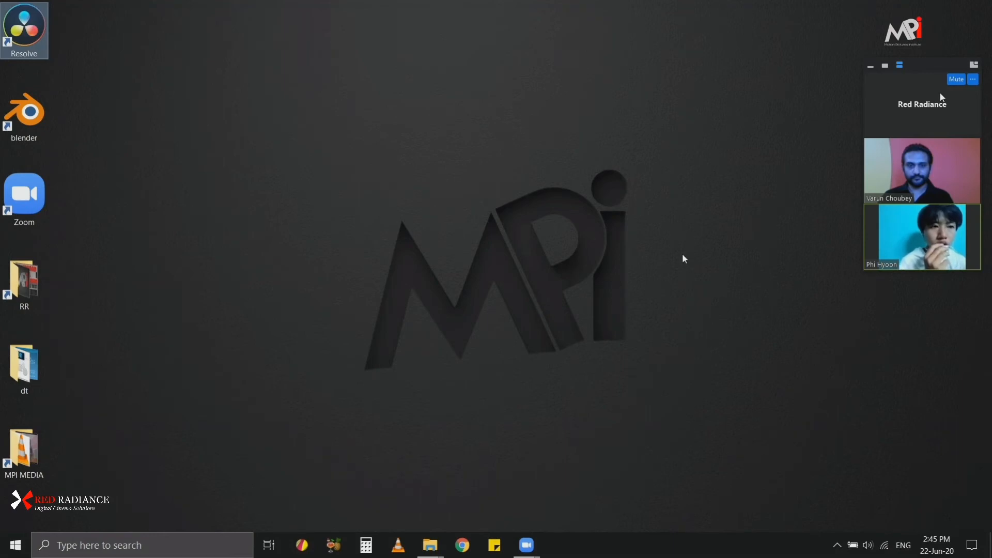
pyautogui.rightClick(683, 140)
pyautogui.click(749, 177)
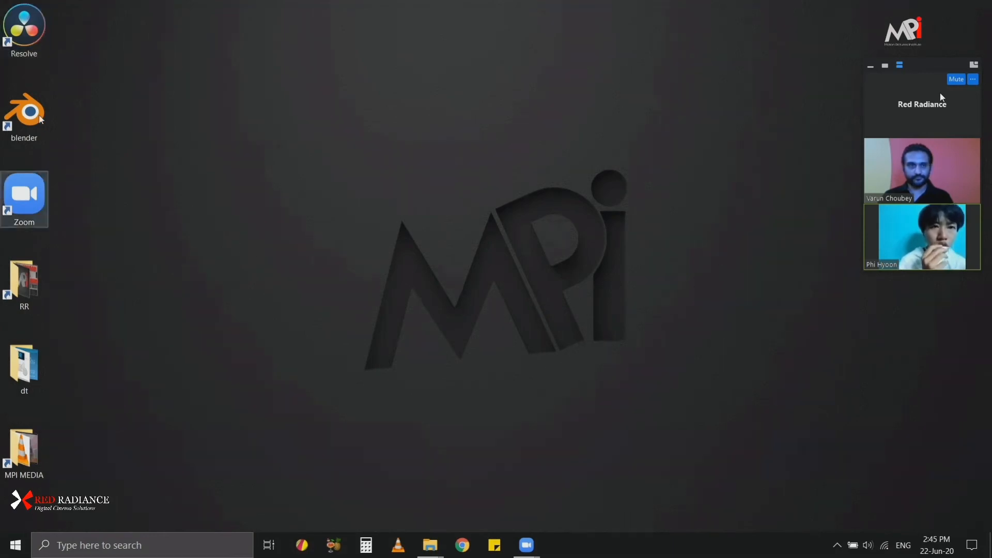
pyautogui.doubleClick(25, 26)
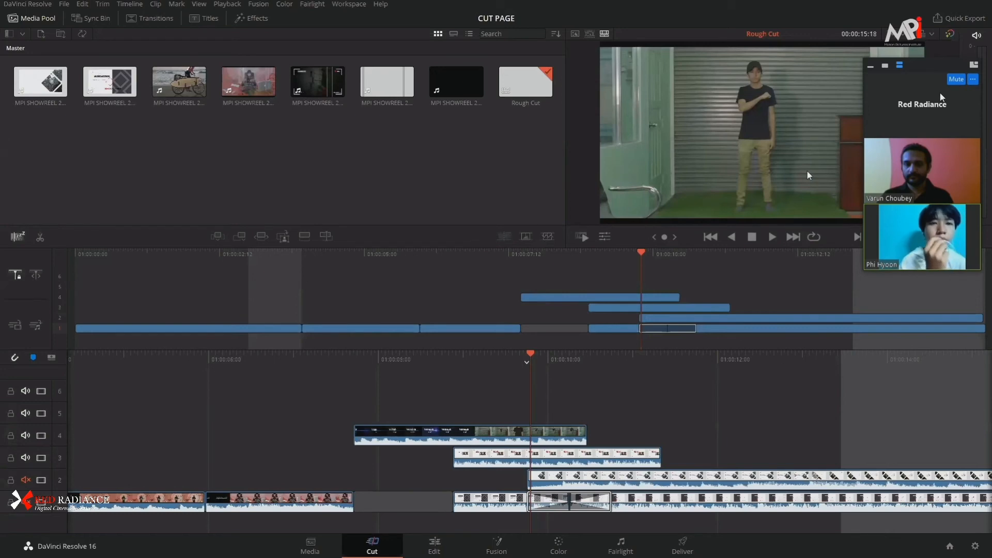
# - Examine the YouTube option of Quick Export and its Internet Accounts preferences, closing the preferences without signing in
pyautogui.click(962, 18)
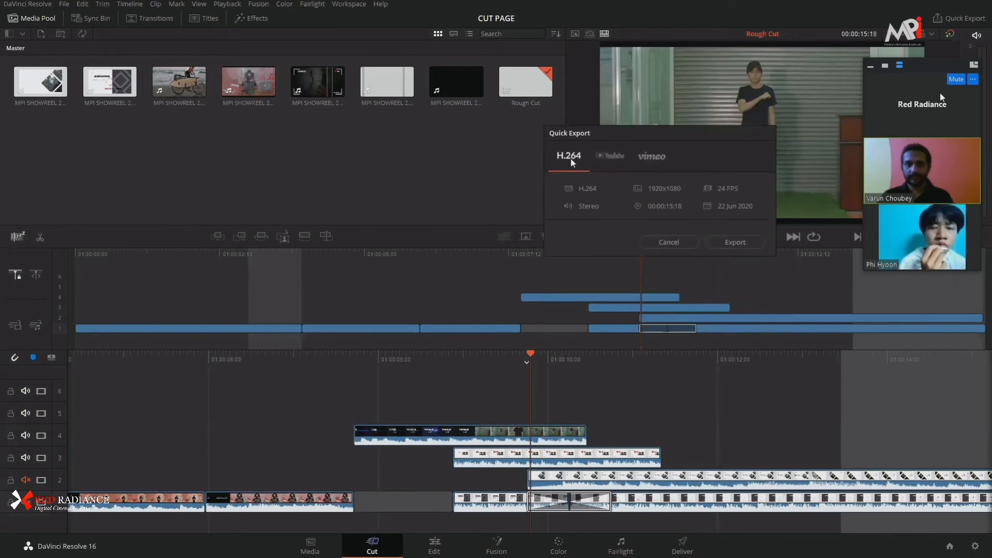
pyautogui.click(610, 154)
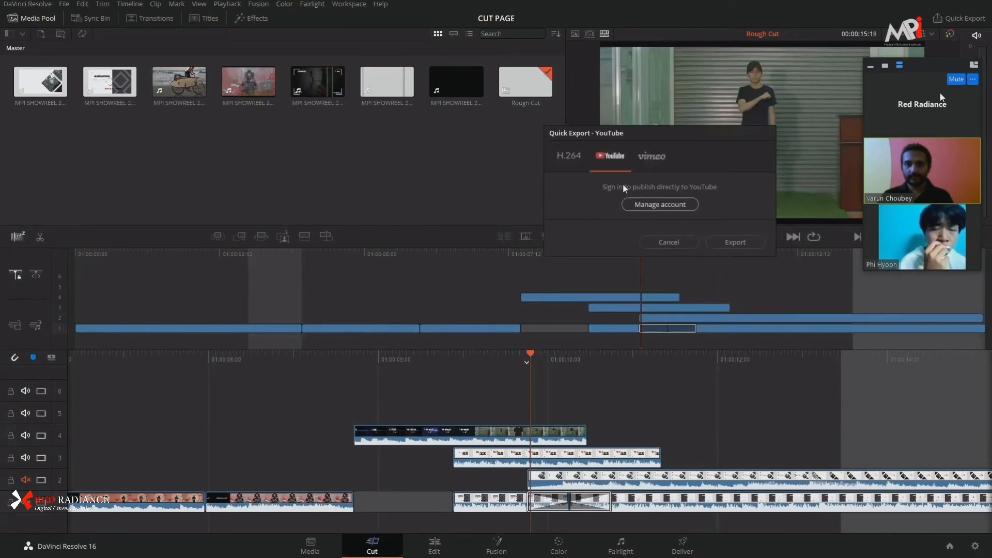
pyautogui.click(671, 203)
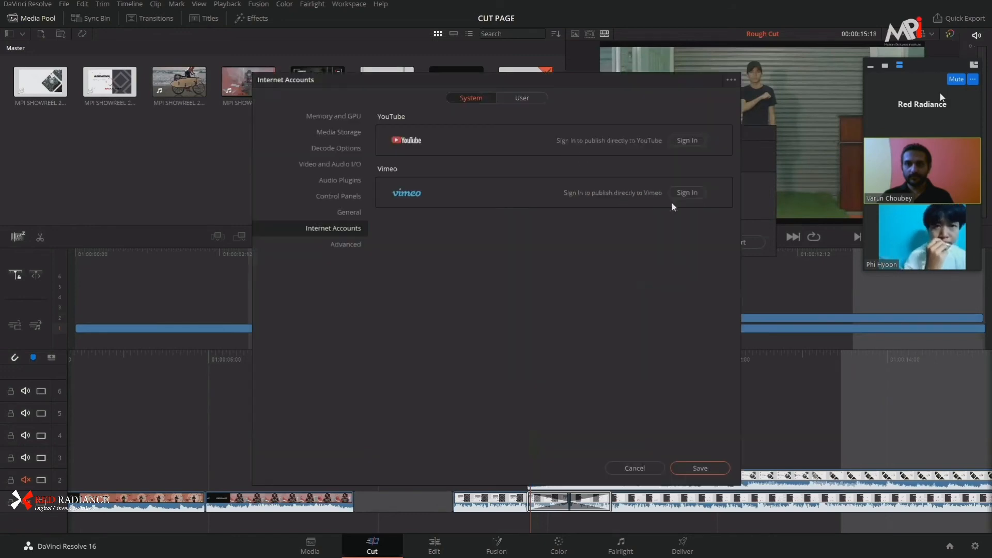
pyautogui.moveTo(580, 93); pyautogui.dragTo(822, 80)
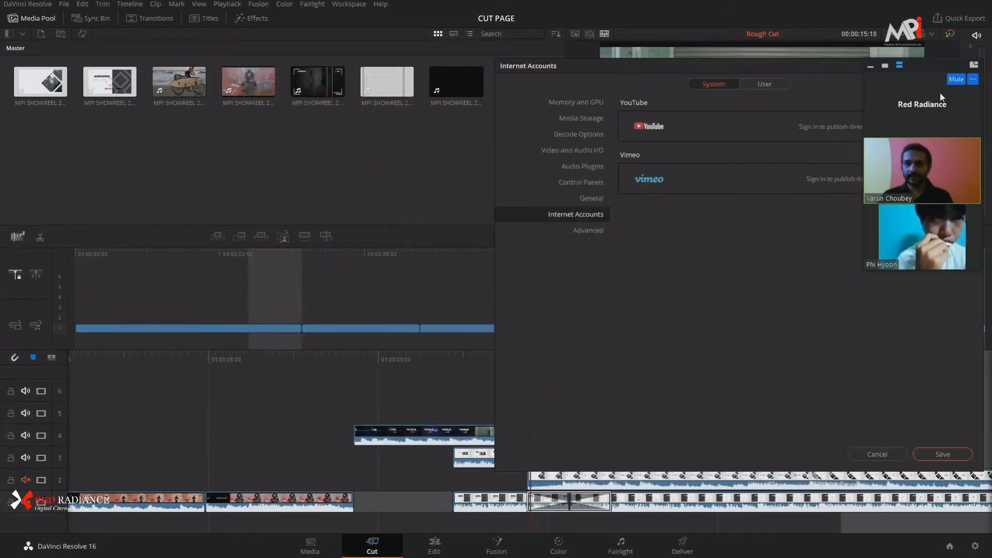
pyautogui.click(877, 454)
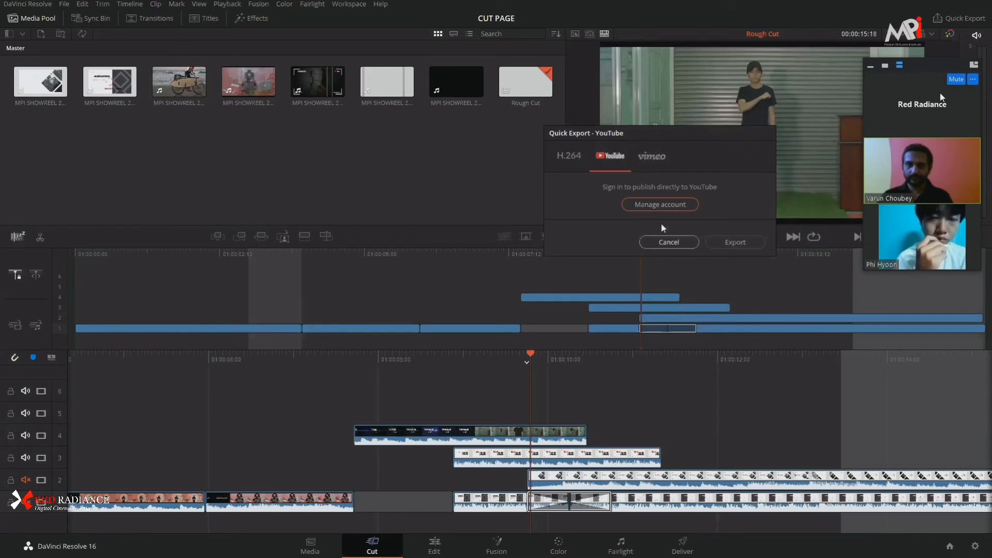
# - Review the H.264, YouTube and Vimeo presets of Quick Export and close the dialog without exporting
pyautogui.click(568, 156)
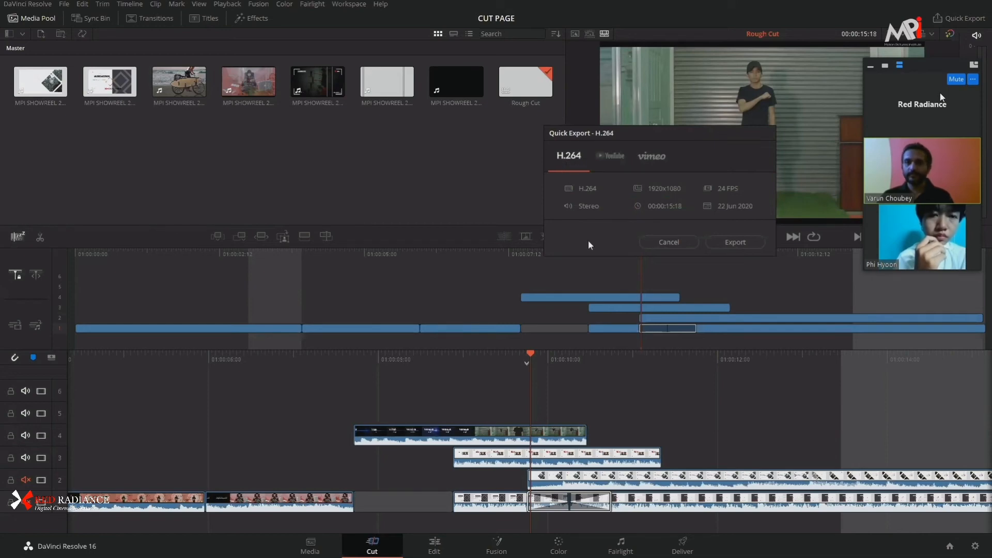
pyautogui.click(743, 243)
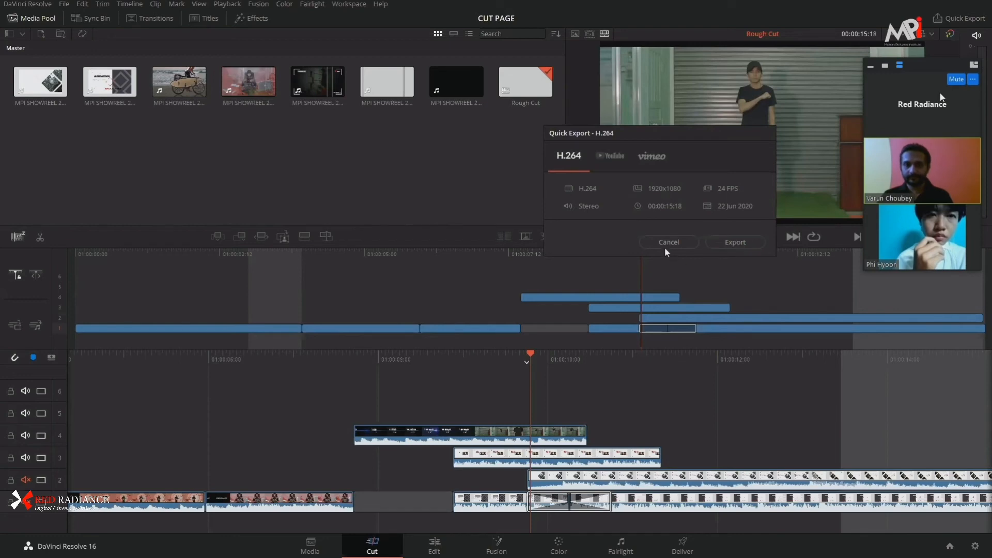
pyautogui.click(973, 21)
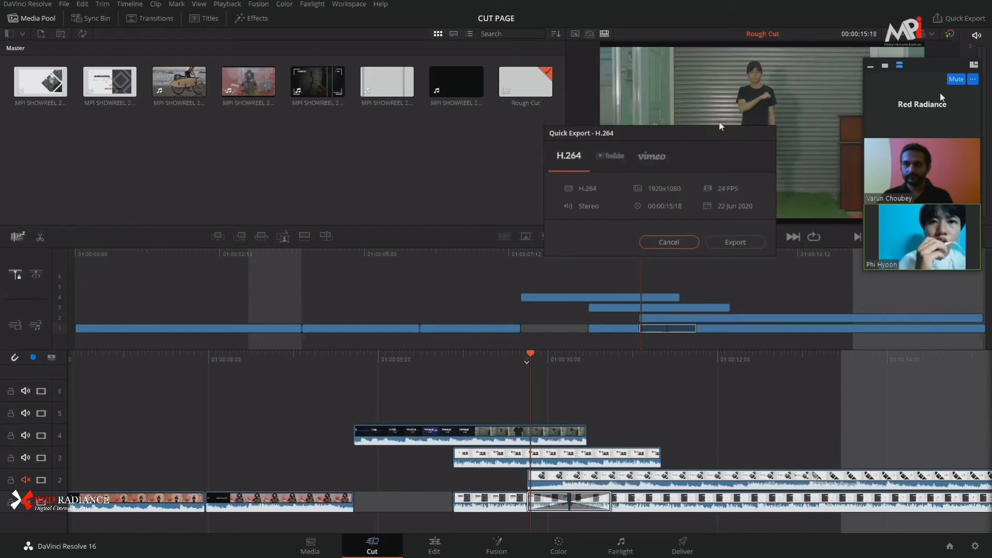
pyautogui.moveTo(721, 126); pyautogui.dragTo(743, 86)
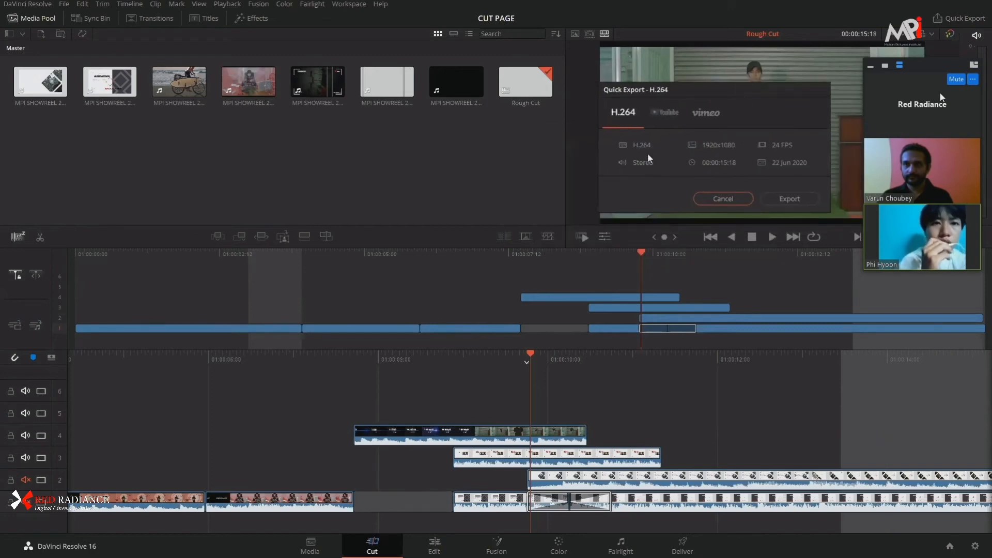
pyautogui.click(671, 112)
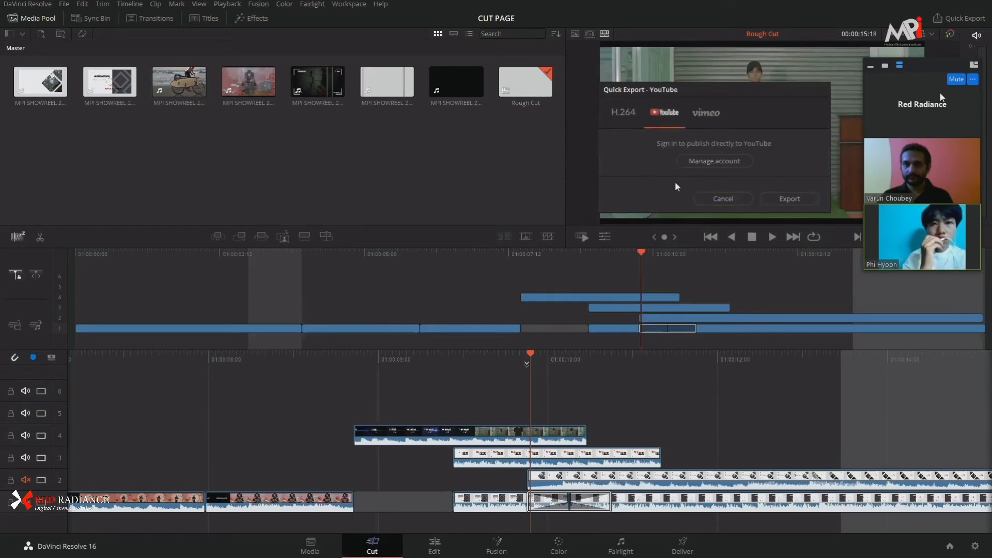
pyautogui.click(719, 118)
pyautogui.click(629, 118)
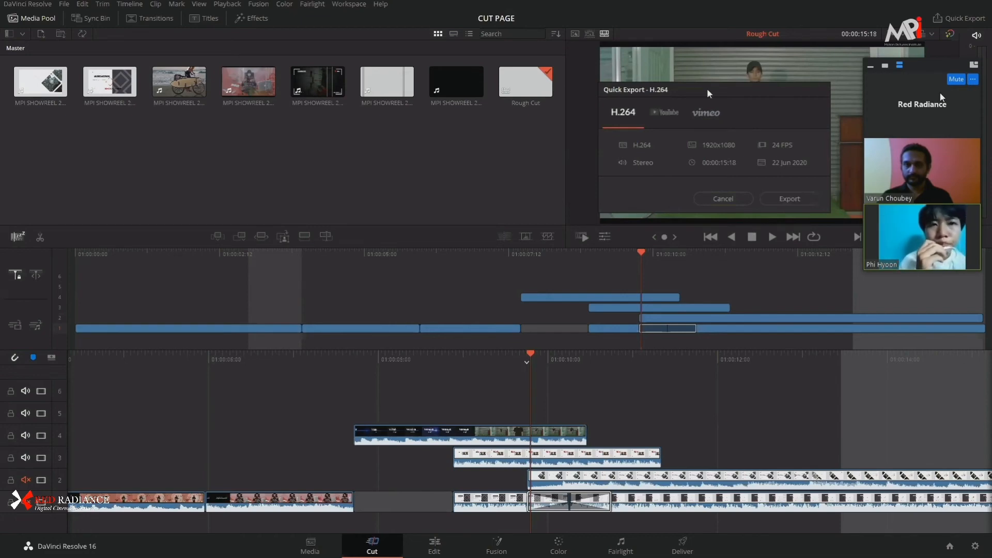
pyautogui.click(745, 198)
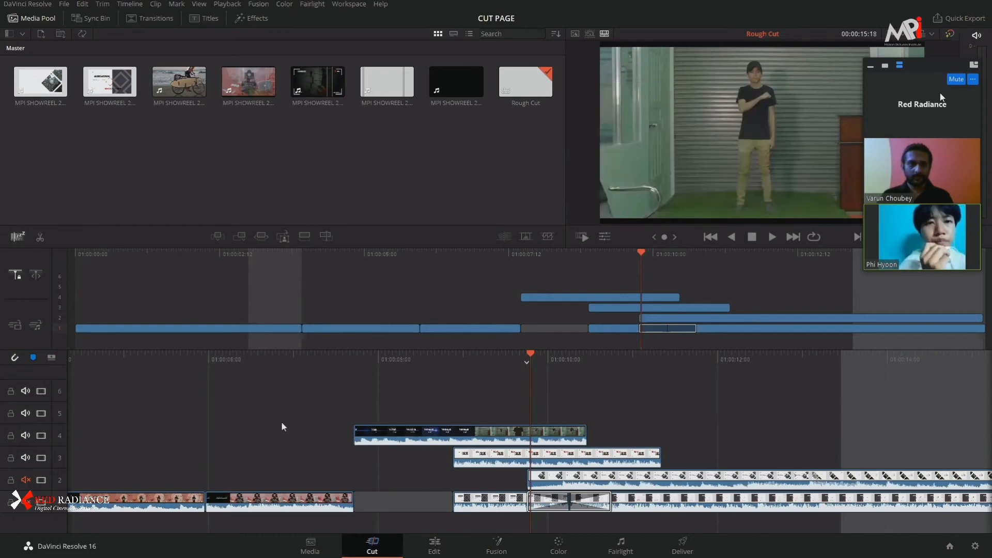
# - Open the Rough Cut timeline on the Edit page and unmute audio tracks A1 and A2
pyautogui.click(434, 544)
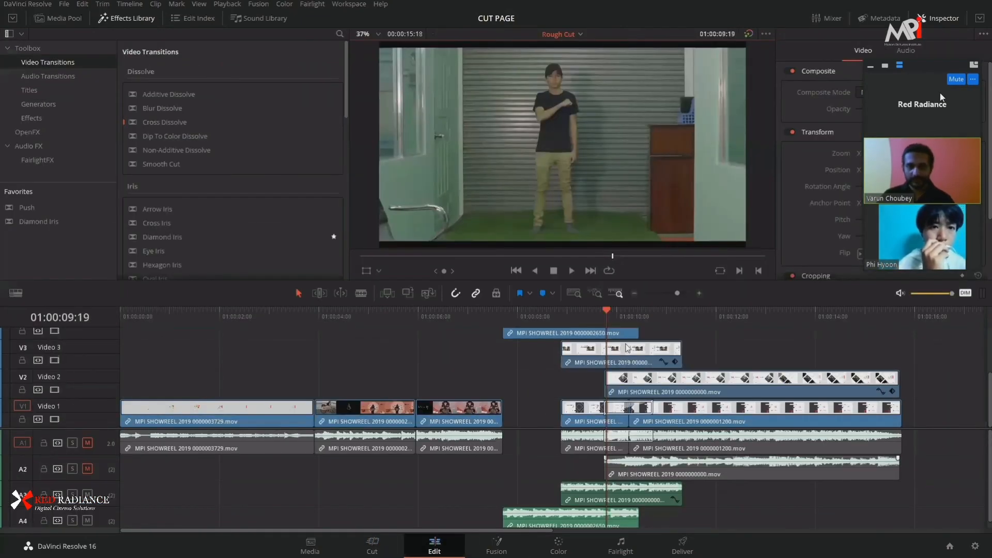
pyautogui.click(734, 312)
pyautogui.moveTo(652, 331); pyautogui.dragTo(606, 339)
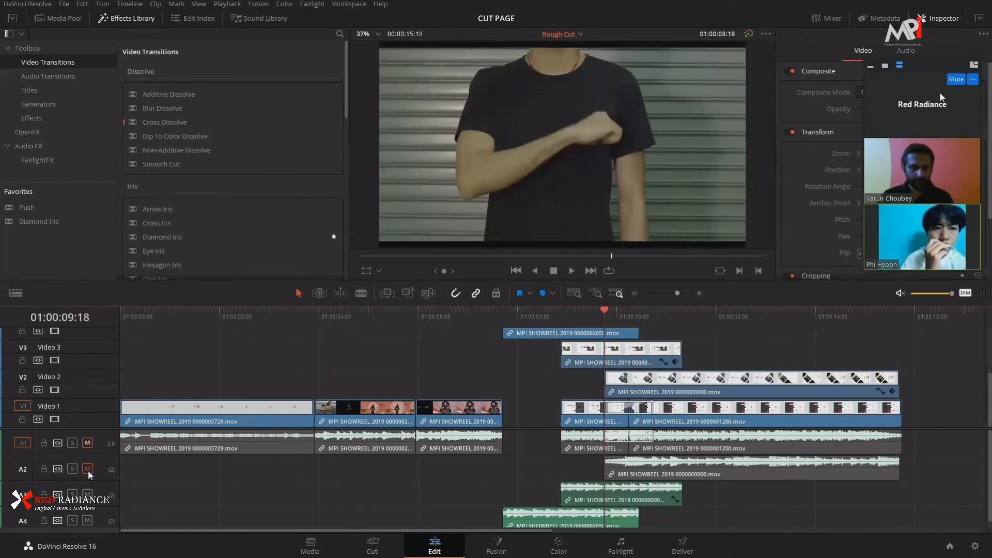
pyautogui.click(88, 470)
pyautogui.click(86, 442)
pyautogui.click(87, 442)
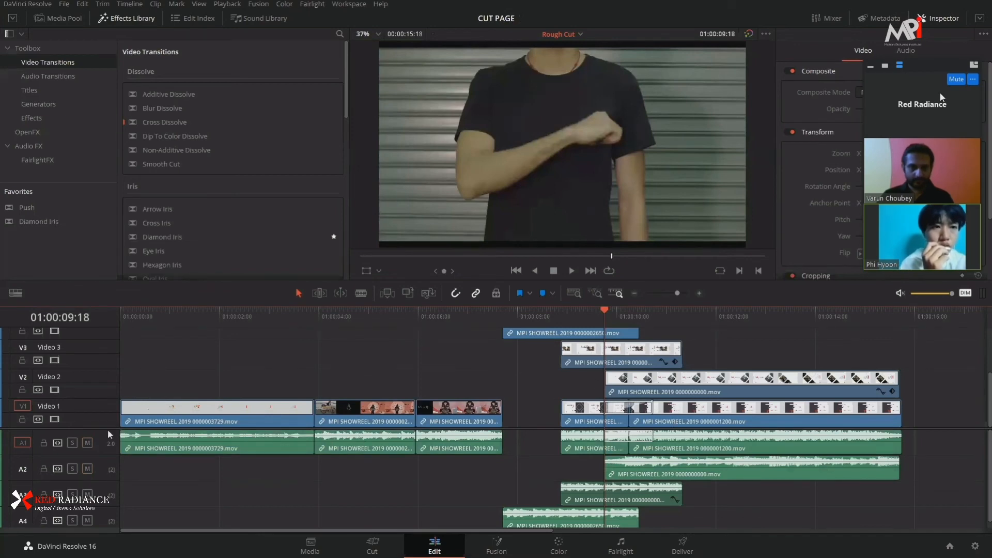
# - Enlarge the audio track area of the timeline and view the same audio tracks on the Fairlight page
pyautogui.moveTo(109, 429); pyautogui.dragTo(114, 356)
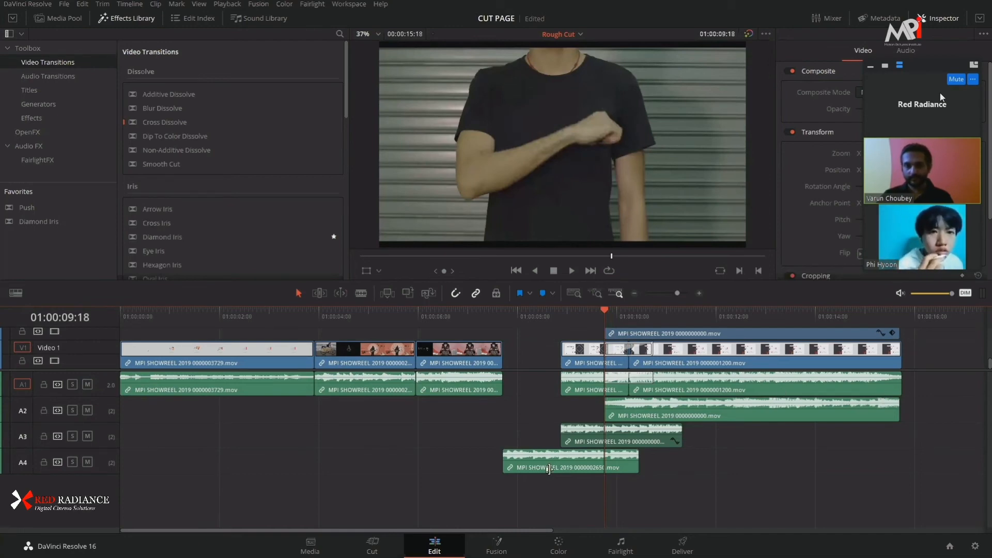
pyautogui.click(622, 549)
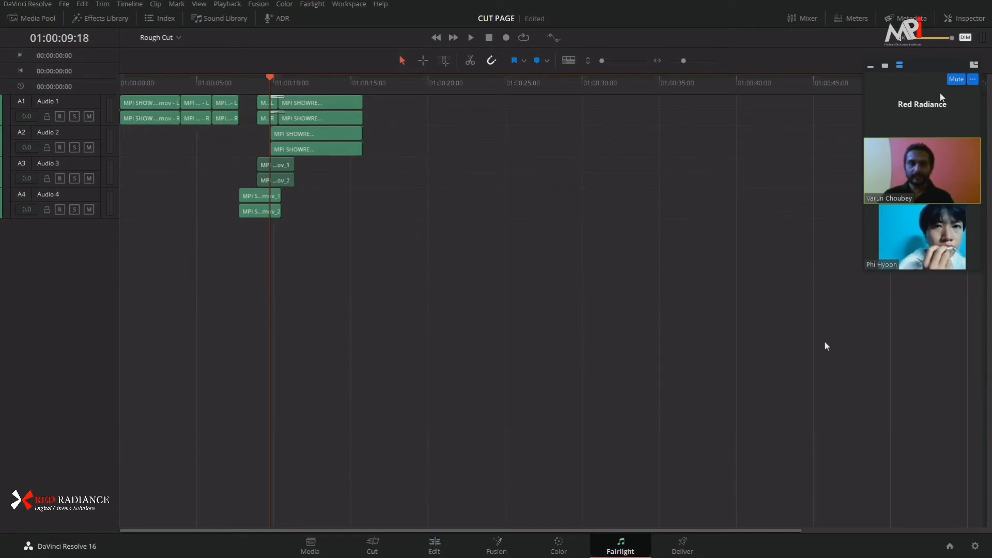
# - Compare the Rough Cut audio tracks between the Edit and Fairlight pages, placing the playhead at 01:00:09:09, and return to the Edit page
pyautogui.click(433, 546)
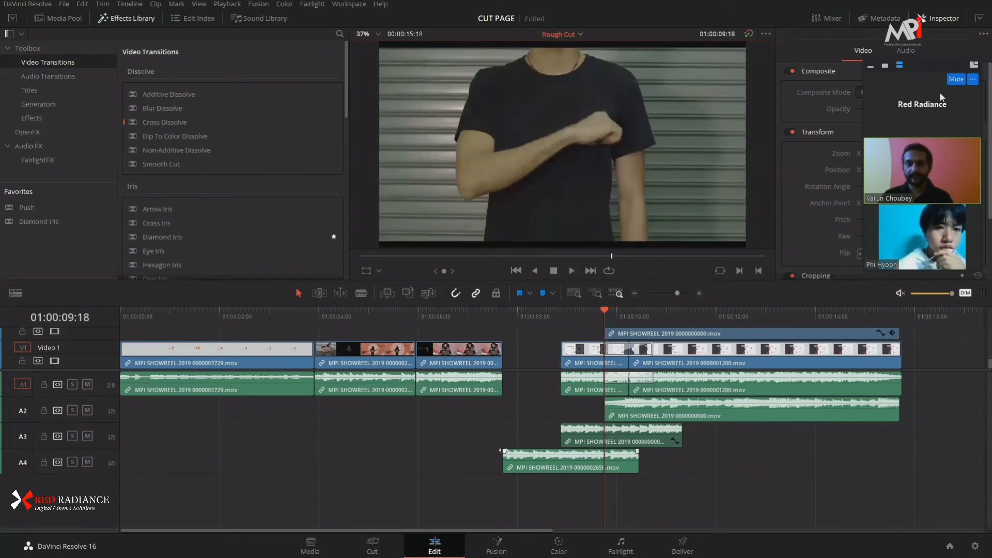
pyautogui.click(587, 311)
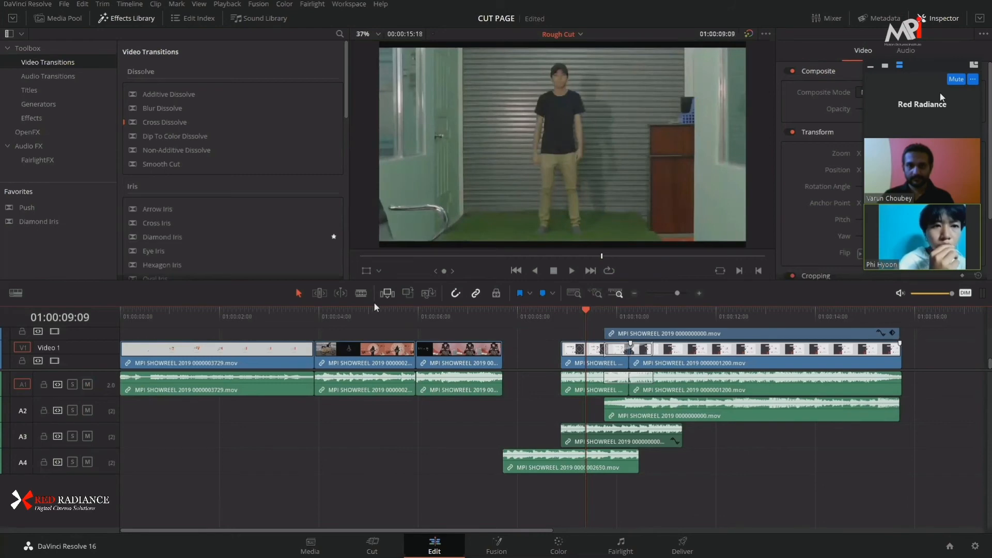
pyautogui.click(452, 348)
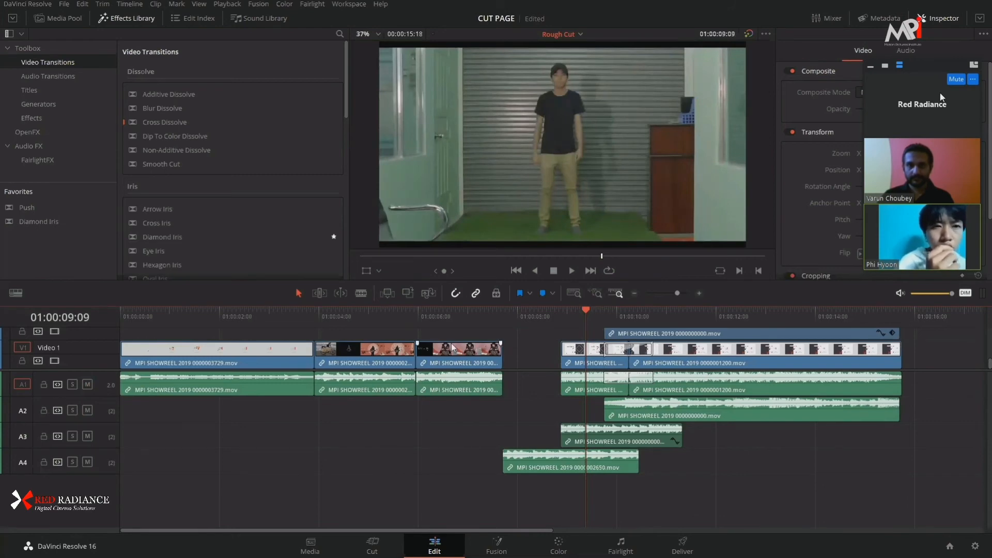
pyautogui.click(622, 542)
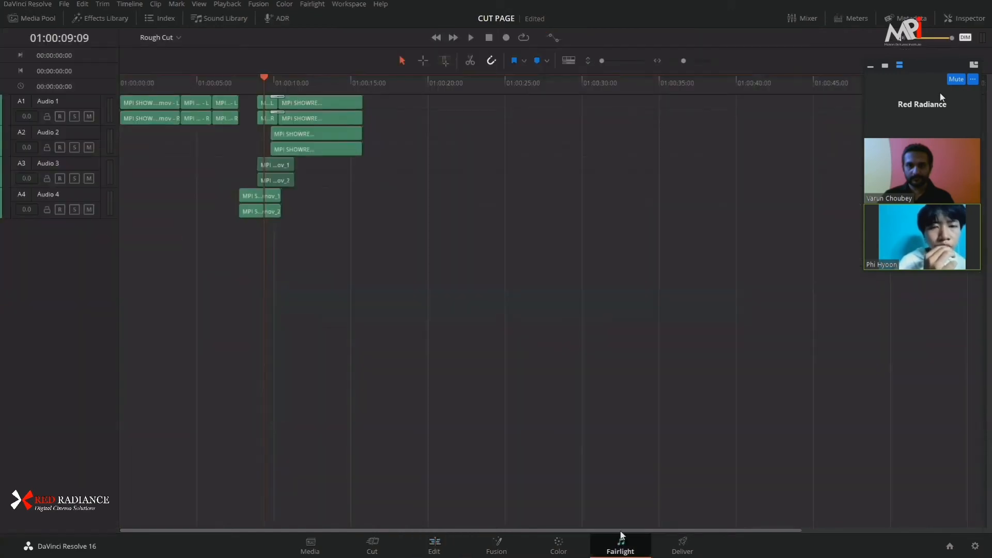
pyautogui.click(435, 546)
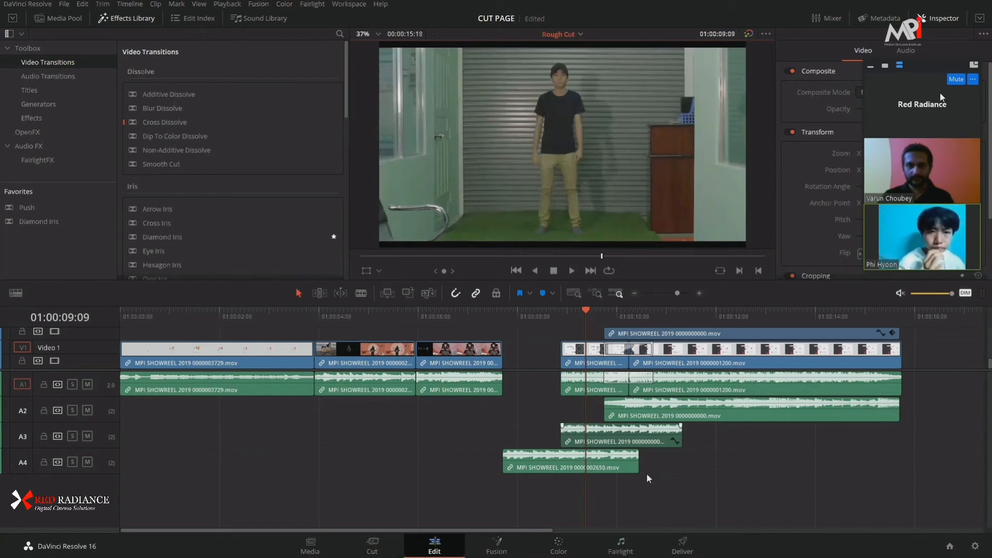
# - Review the Media Pool clips, then the Audio Transitions and FairlightFX lists of the Effects Library on the Edit page
pyautogui.click(133, 19)
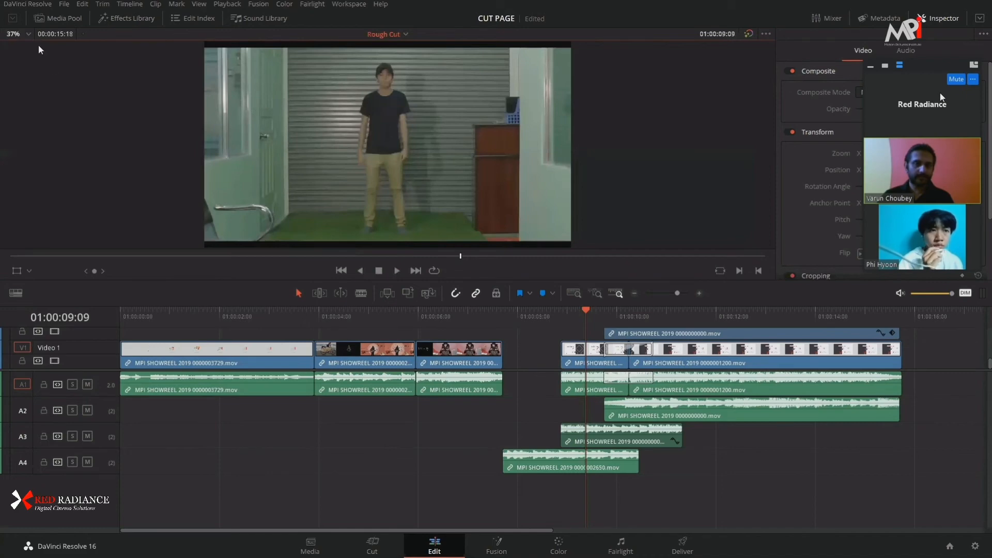
pyautogui.click(64, 21)
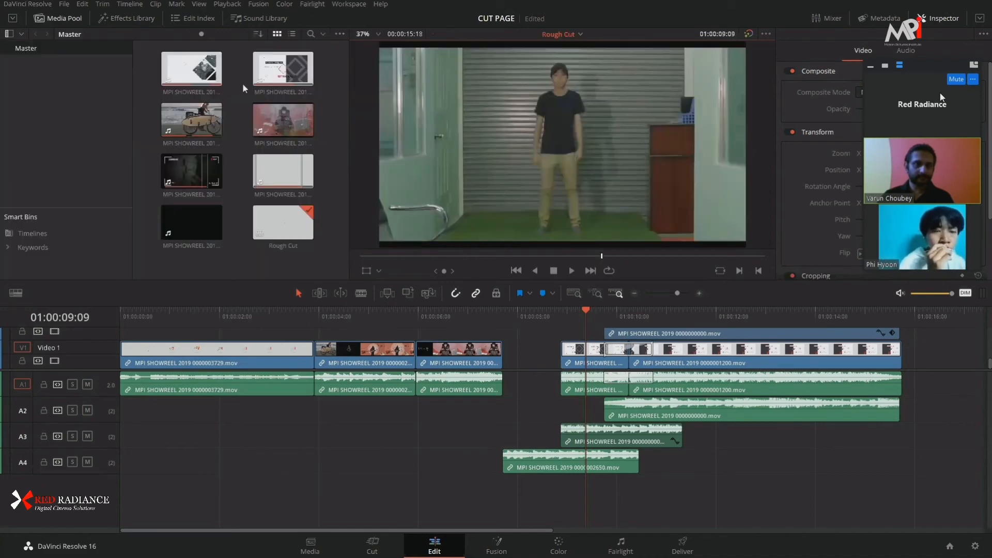
pyautogui.click(123, 20)
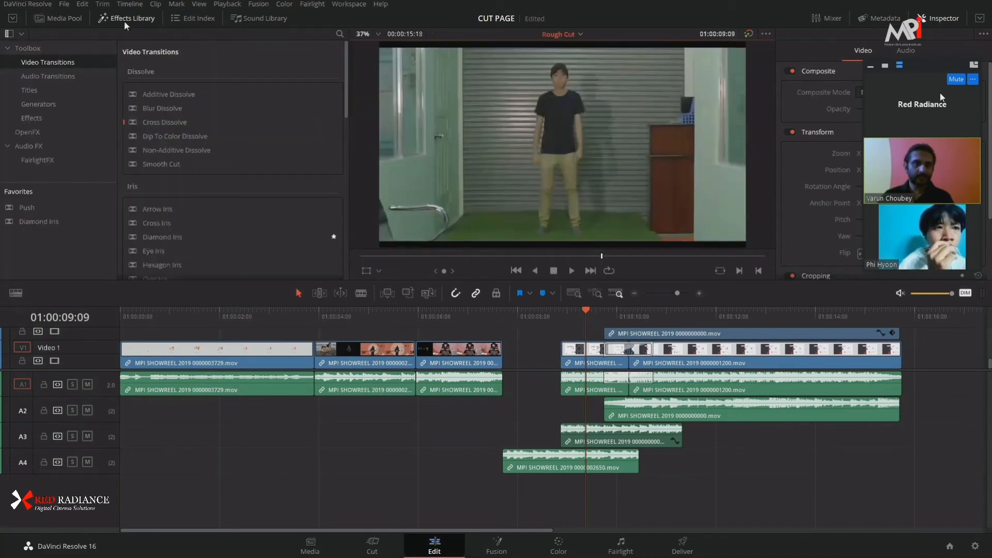
pyautogui.click(50, 77)
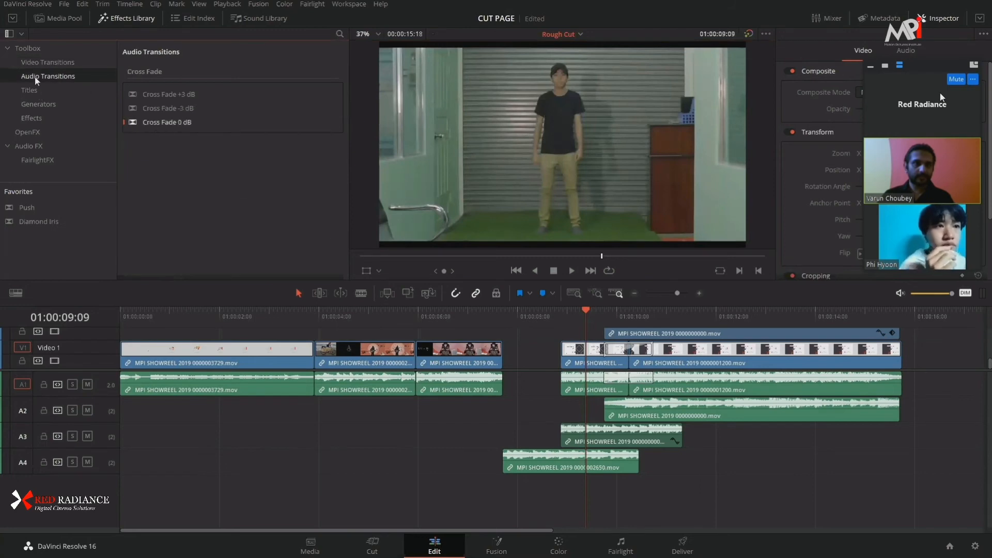
pyautogui.click(30, 149)
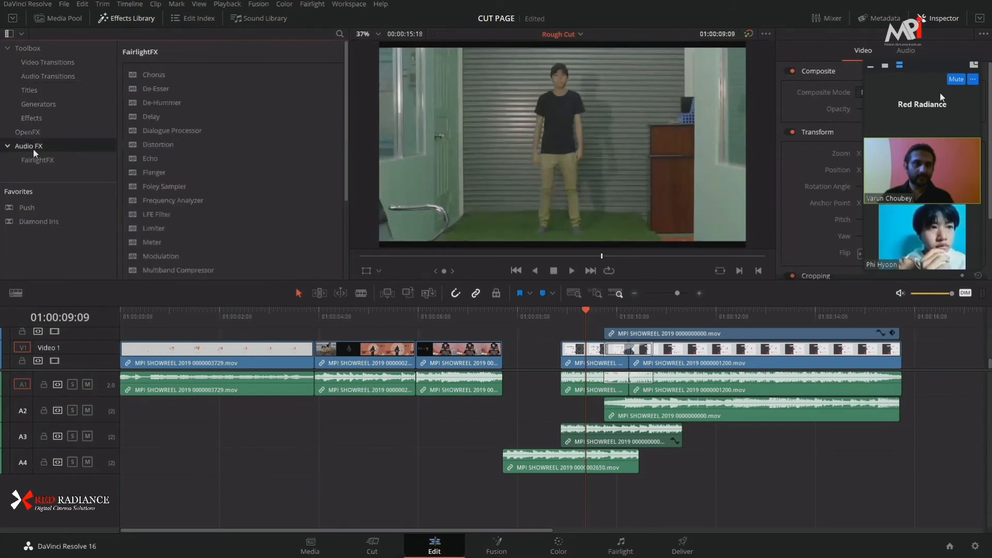
pyautogui.scroll(-5, 194, 207)
pyautogui.scroll(5, 194, 228)
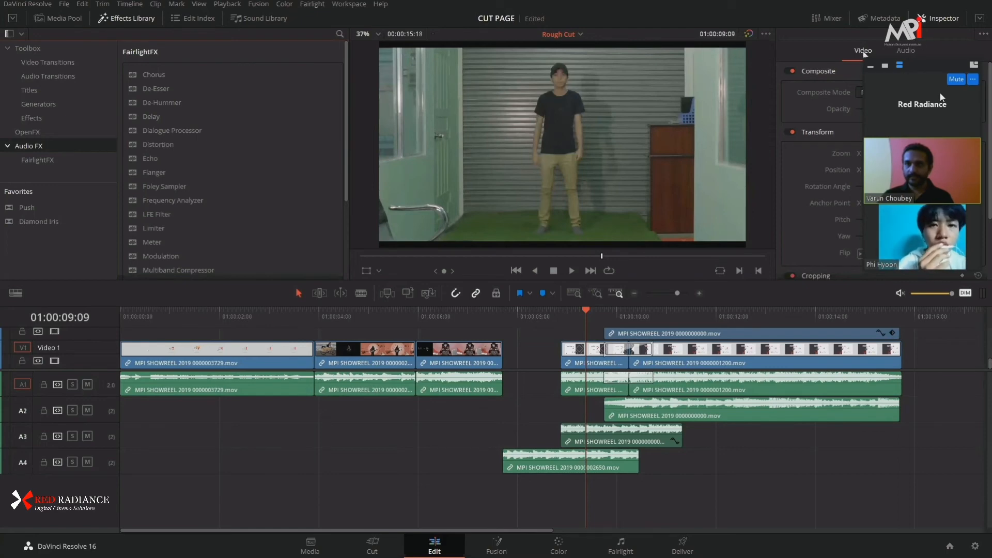
# - Show the audio properties of the MPI SHOWREEL 2019 0000001200.mov clip on Video 1 in a full-height Inspector
pyautogui.click(726, 361)
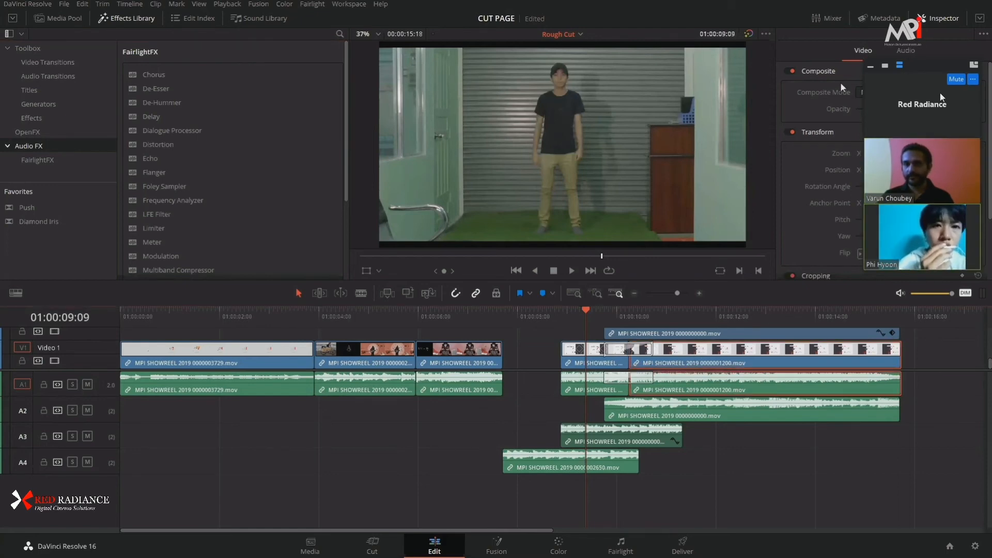
pyautogui.click(909, 52)
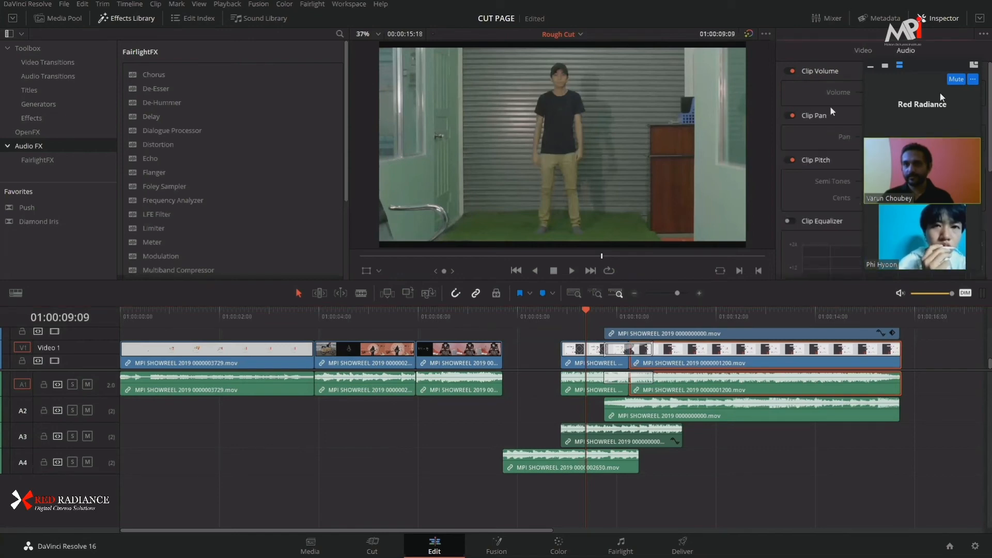
pyautogui.click(980, 19)
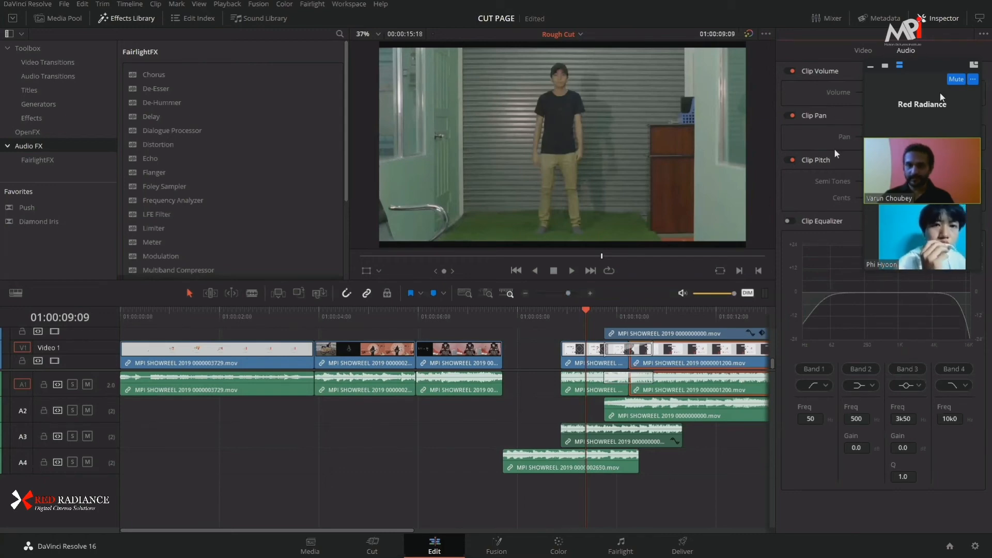
# - Select the audio clip on track A4 and place the playhead at its start, 01:00:07:17
pyautogui.click(553, 469)
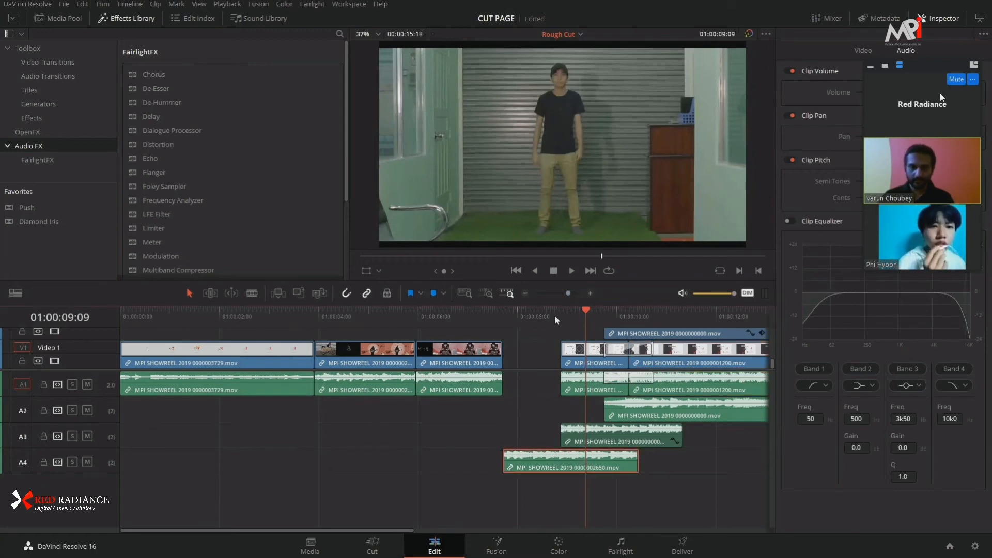
pyautogui.moveTo(554, 315); pyautogui.dragTo(500, 319)
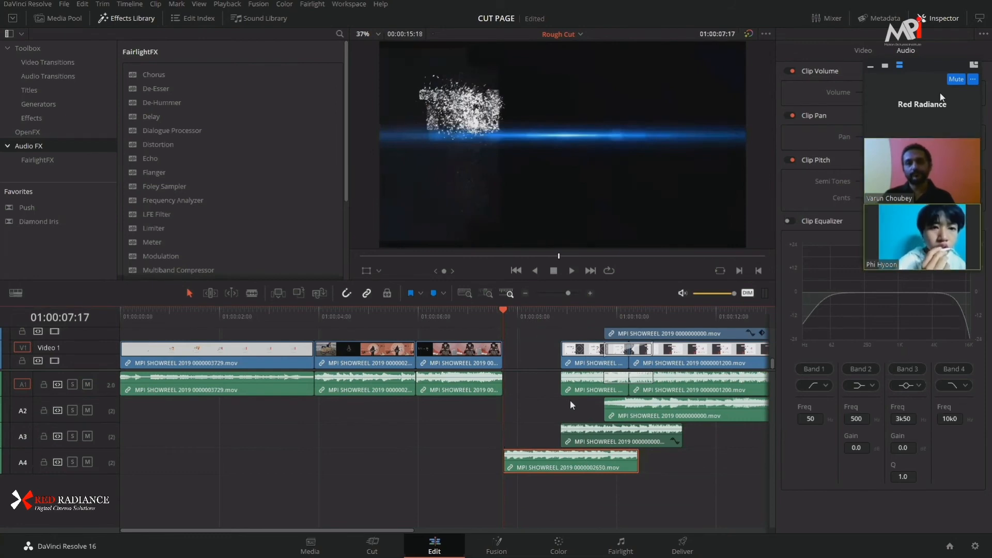
pyautogui.click(135, 18)
pyautogui.click(135, 18)
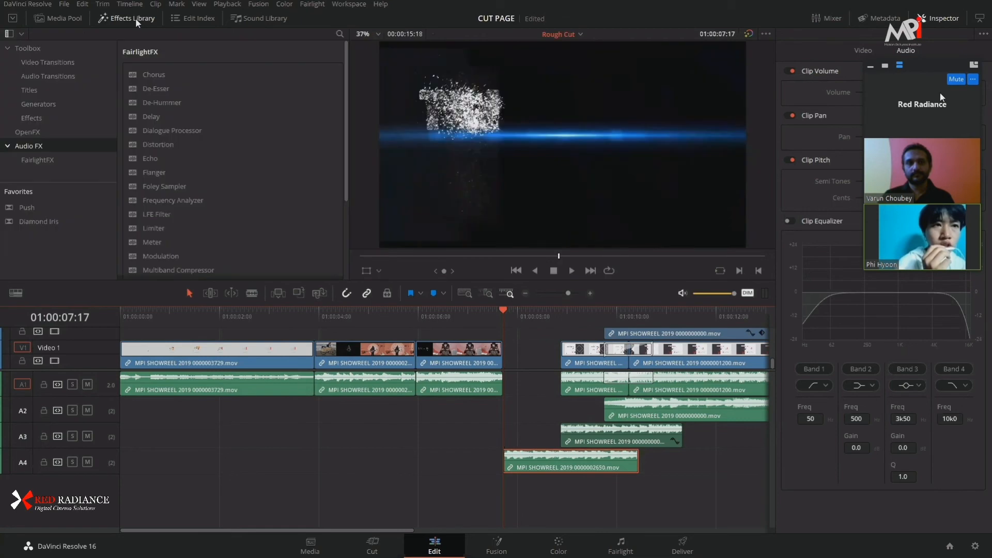
pyautogui.click(940, 20)
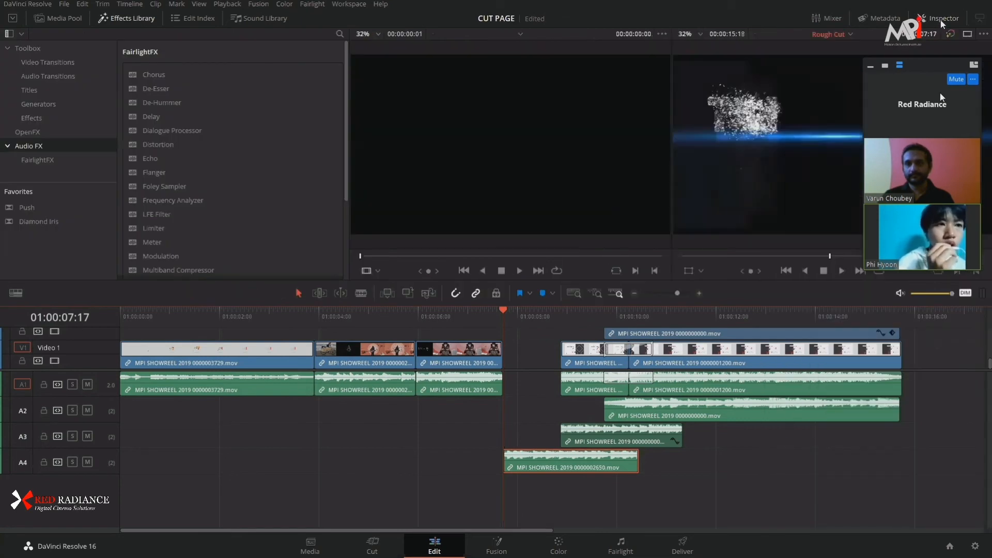
pyautogui.click(940, 19)
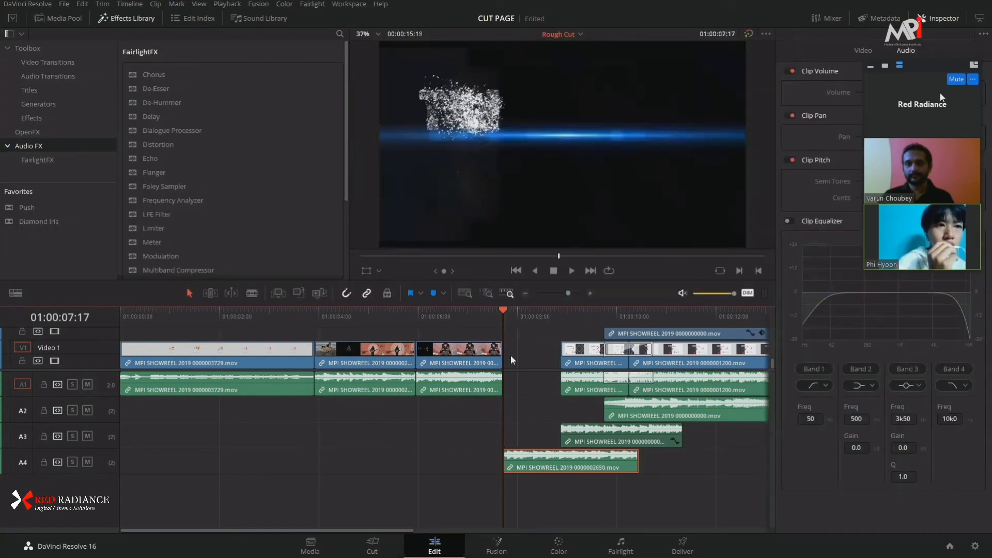
pyautogui.click(526, 318)
pyautogui.click(504, 318)
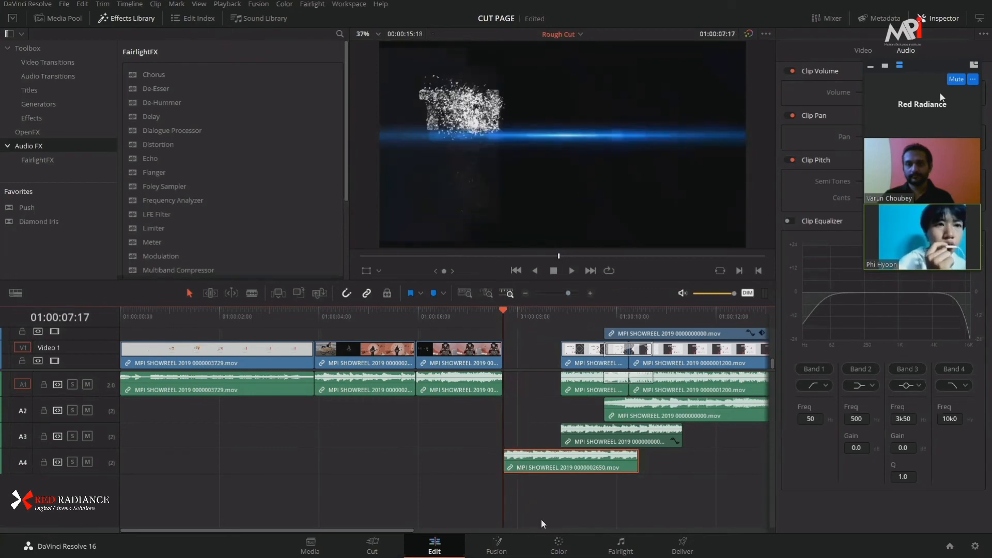
pyautogui.scroll(4, 527, 466)
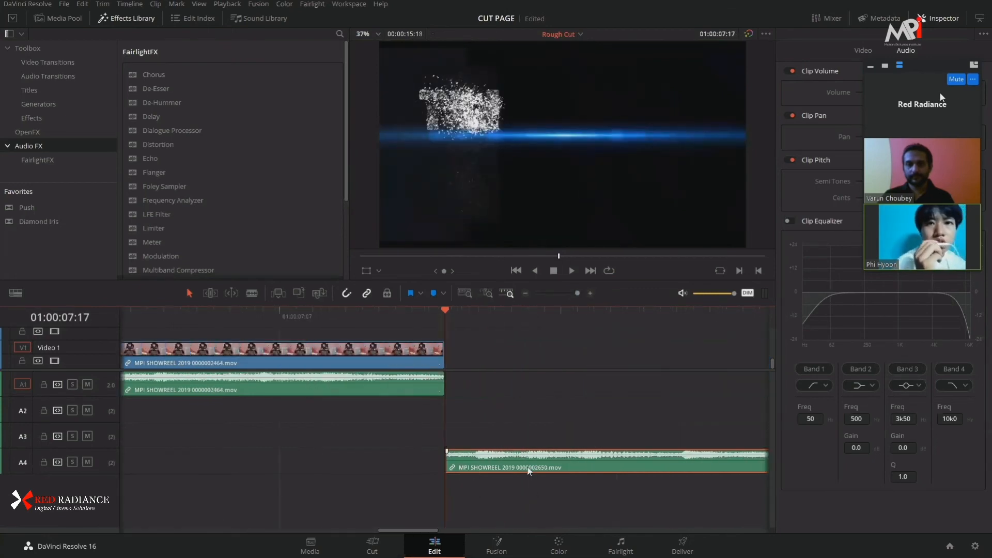
pyautogui.scroll(-1, 527, 467)
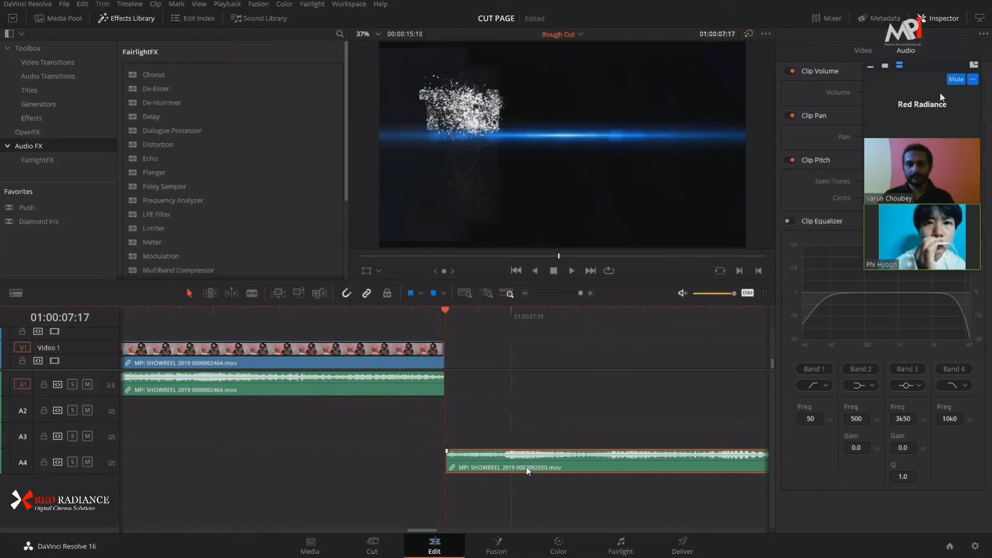
pyautogui.scroll(-3, 526, 466)
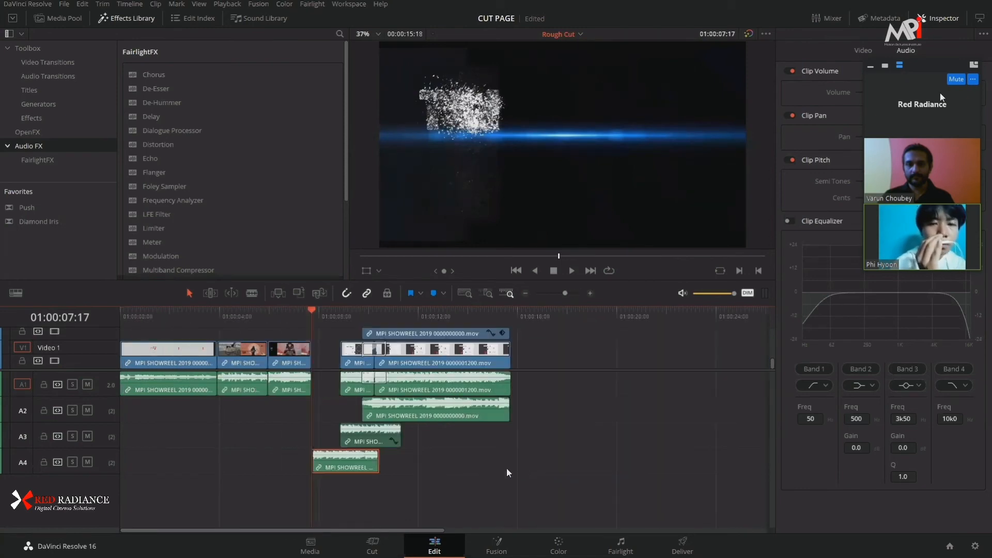
# - Enlarge the waveform of the first clip on Audio 1 by increasing the track height, and return the playhead to the timeline start
pyautogui.press('Home')
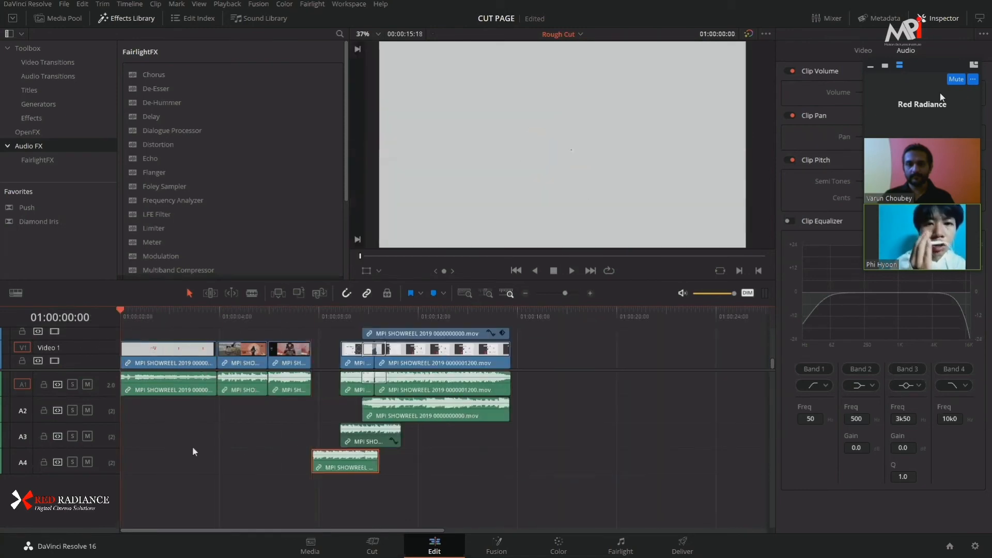
pyautogui.scroll(5, 191, 444)
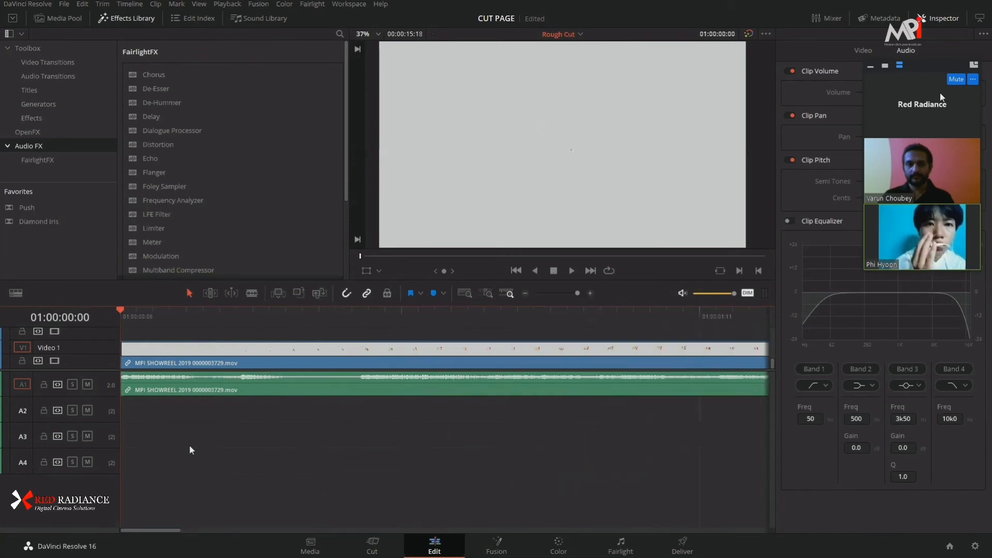
pyautogui.scroll(2, 190, 450)
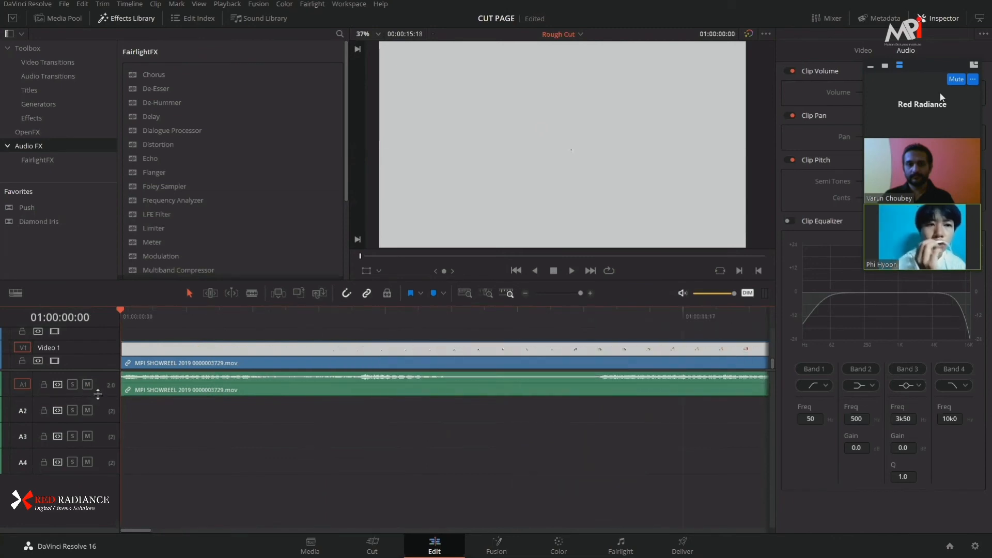
pyautogui.moveTo(98, 394); pyautogui.dragTo(107, 486)
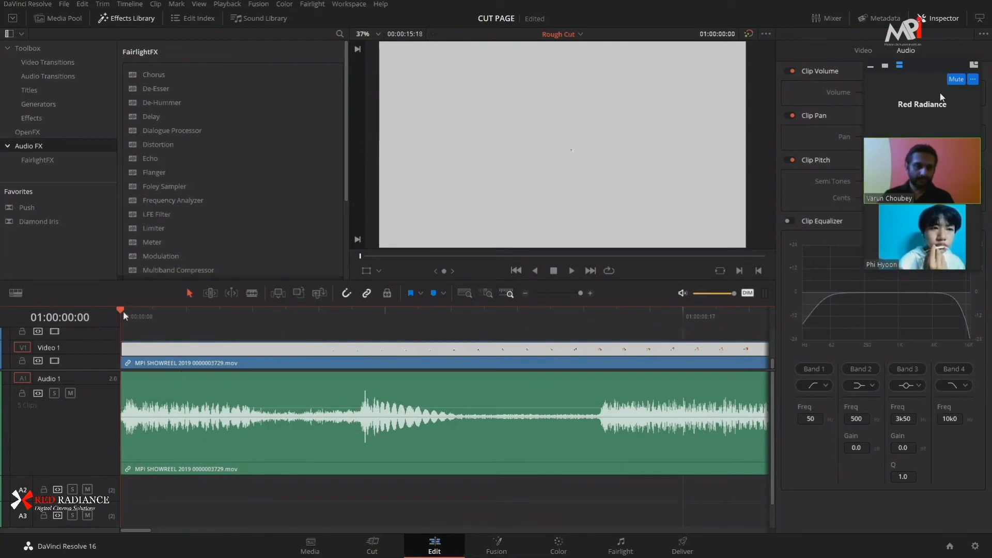
pyautogui.moveTo(168, 323); pyautogui.dragTo(362, 330)
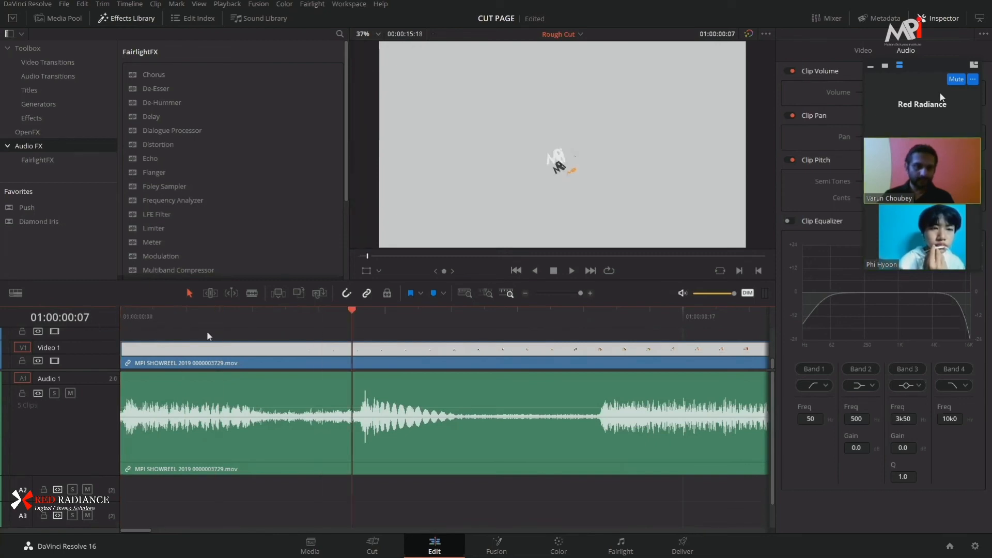
pyautogui.press('Home')
# - Try a fade-in with a downward-bent curve on the first Audio 1 clip, and remove the fade
pyautogui.moveTo(122, 374); pyautogui.dragTo(601, 433)
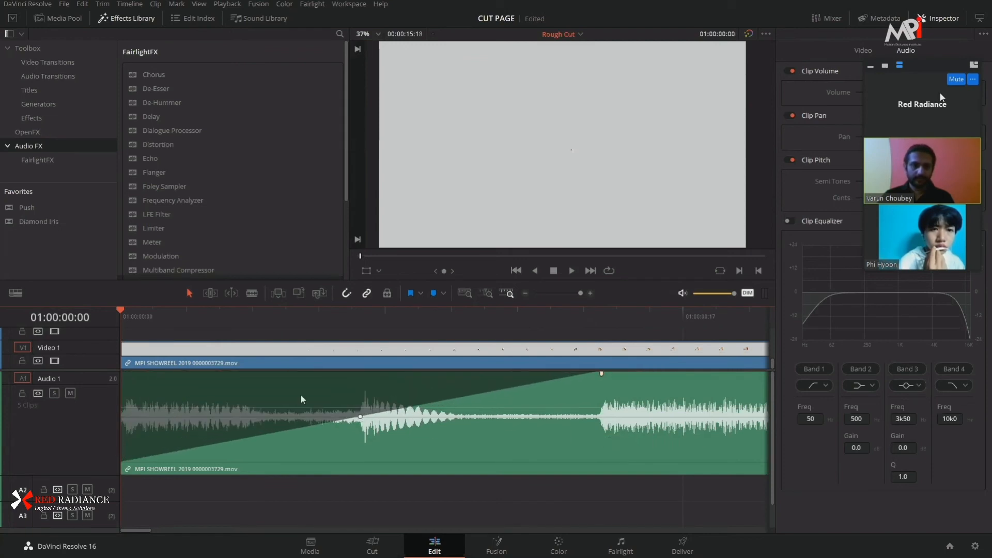
pyautogui.hotkey('ctrl', 'z')
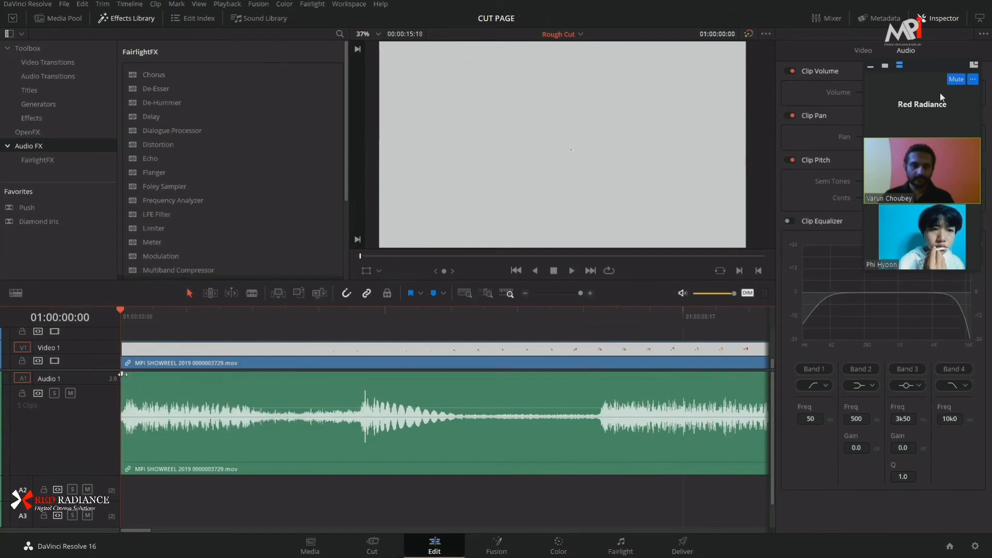
pyautogui.moveTo(122, 373)
pyautogui.mouseDown()
pyautogui.moveTo(224, 409)
pyautogui.moveTo(600, 438)
pyautogui.mouseUp()
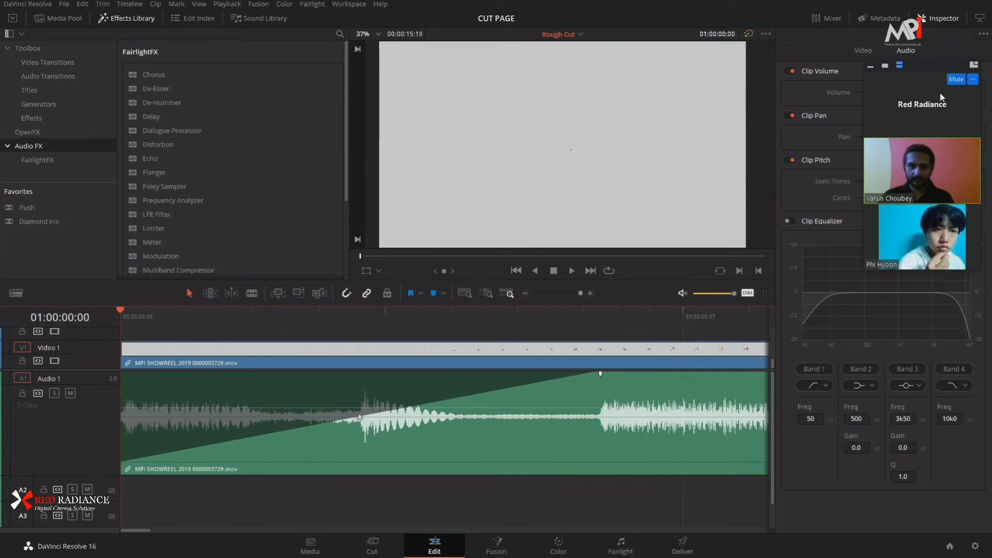
pyautogui.moveTo(360, 417); pyautogui.dragTo(404, 430)
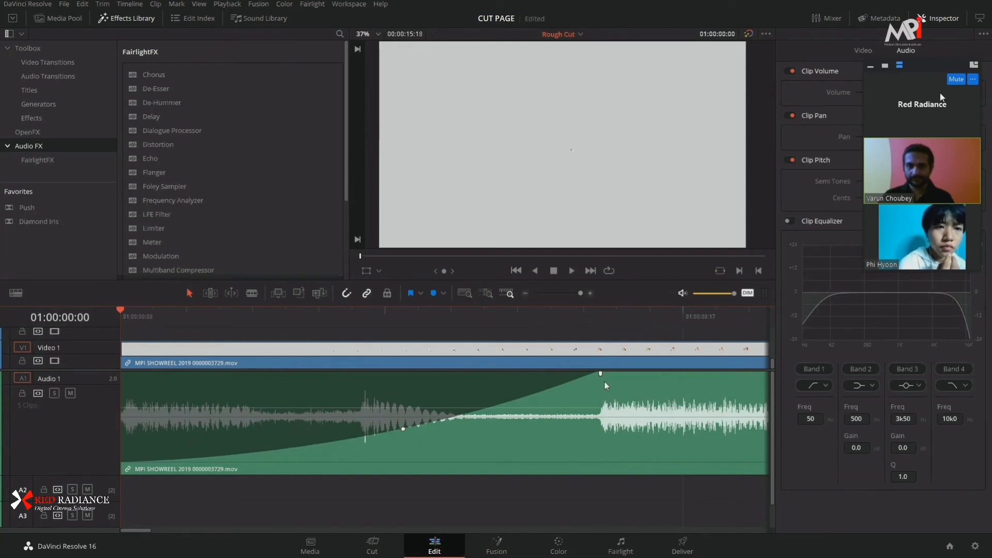
pyautogui.moveTo(600, 374); pyautogui.dragTo(121, 374)
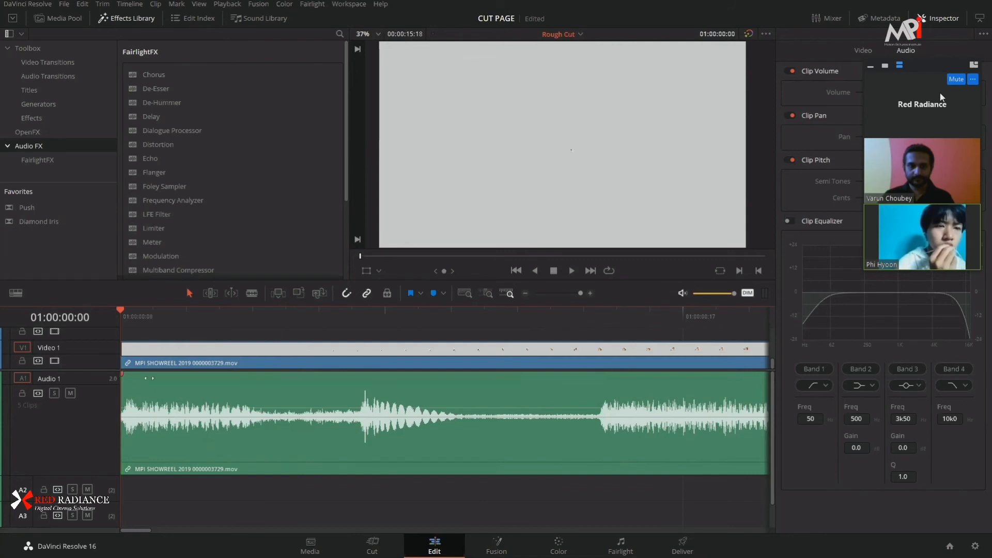
# - Add a fade-in to the first Audio 1 clip, ending where the second loud waveform section begins, and bend its curve upward
pyautogui.moveTo(149, 378); pyautogui.dragTo(646, 439)
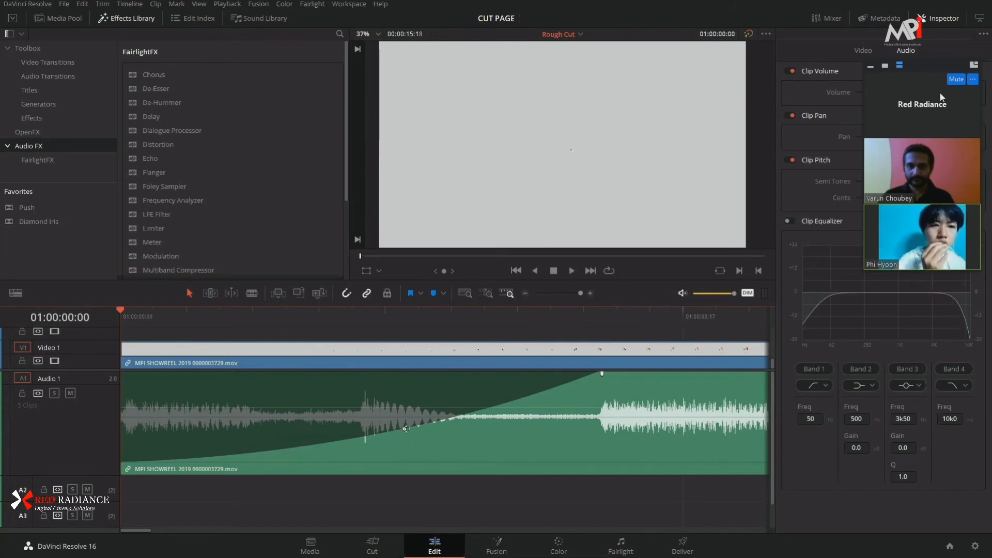
pyautogui.moveTo(404, 429); pyautogui.dragTo(395, 402)
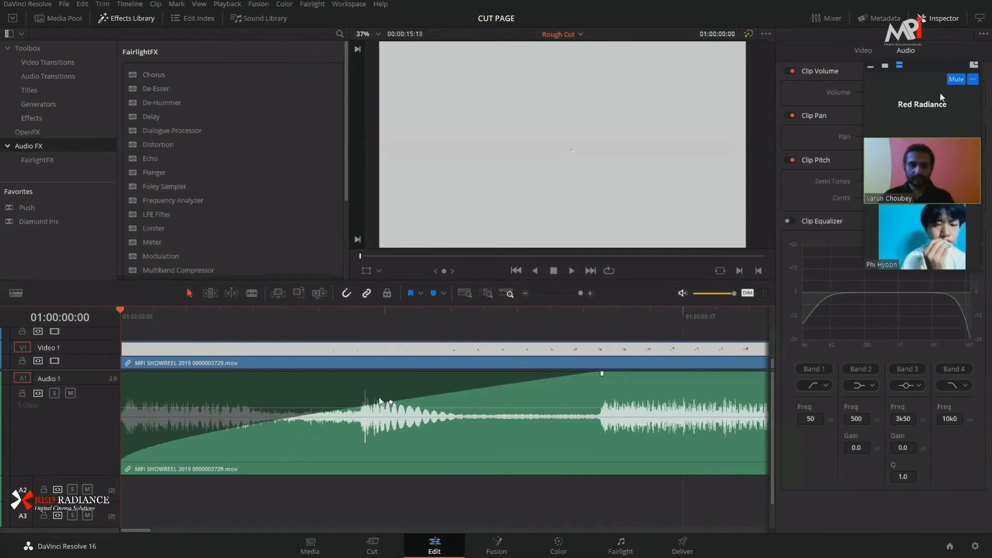
# - Add a fade-in to the first Video 1 clip and play the opening, returning the playhead to the timeline start
pyautogui.moveTo(122, 349); pyautogui.dragTo(423, 357)
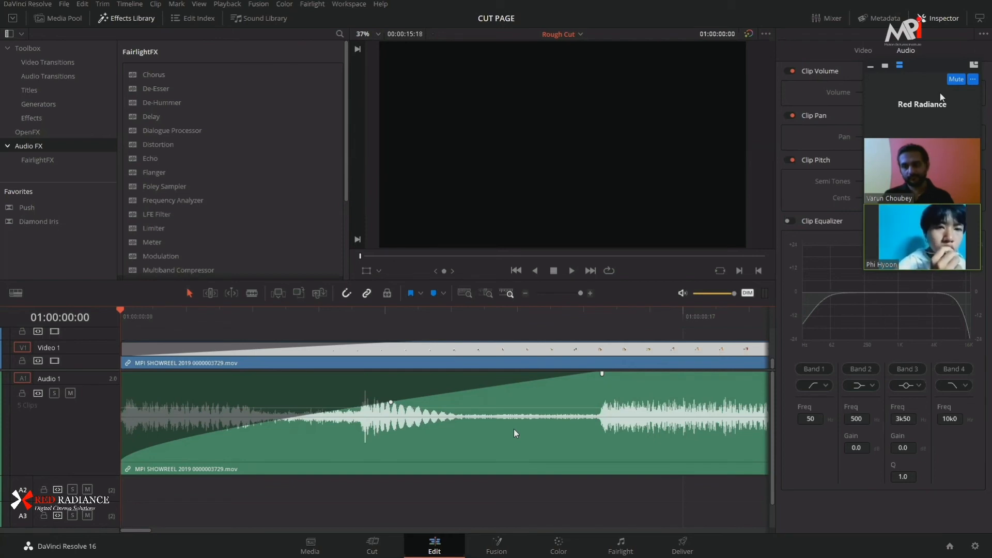
pyautogui.press('space')
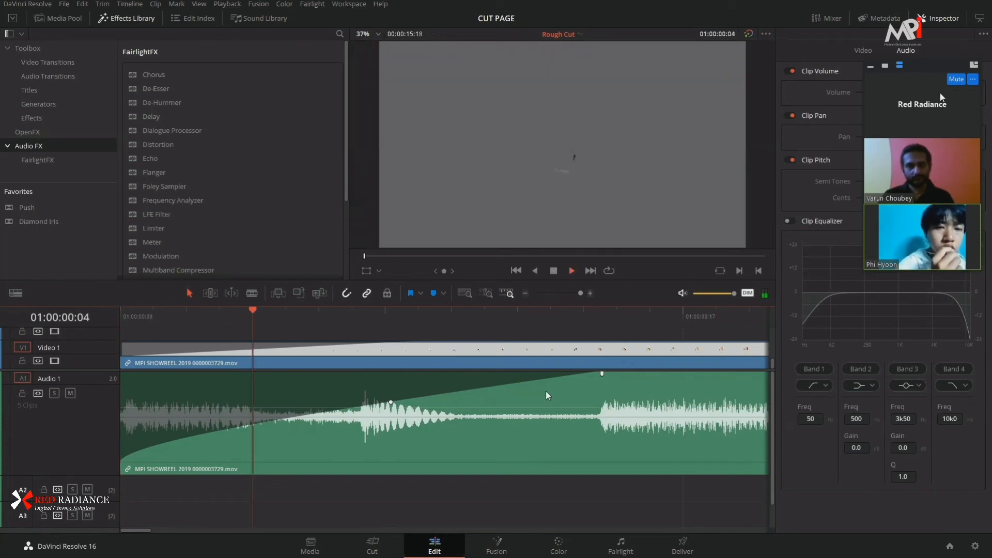
pyautogui.press('space')
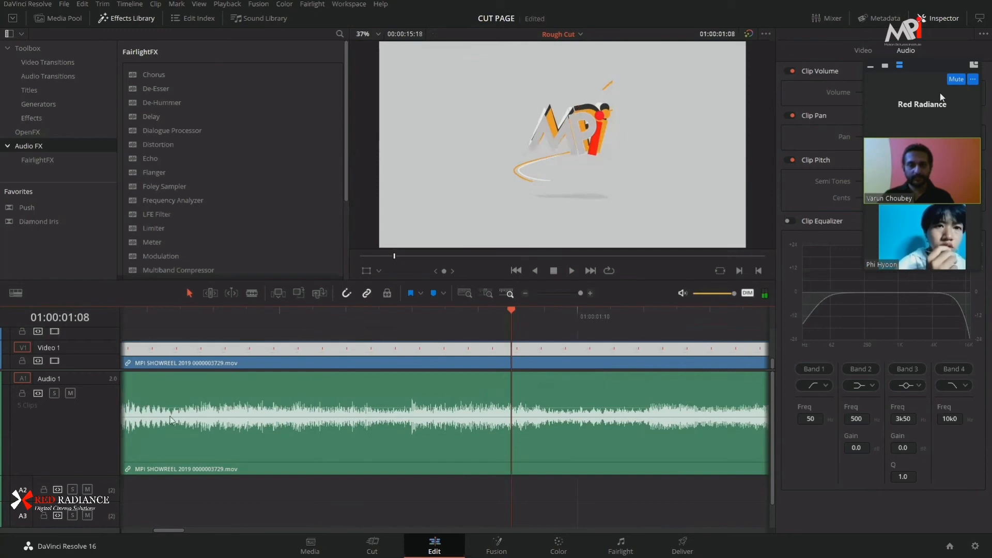
pyautogui.moveTo(513, 311); pyautogui.dragTo(1, 362)
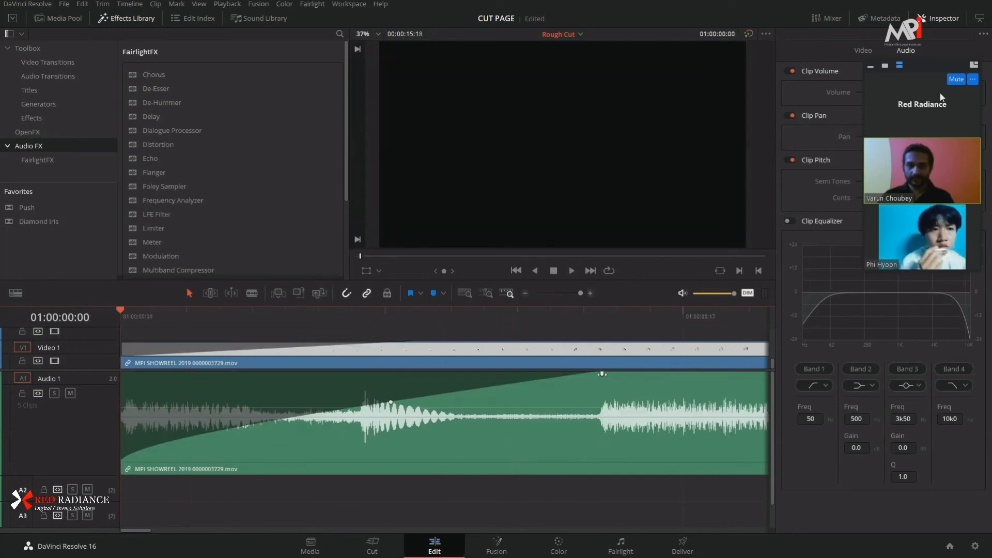
# - Add a fade-out to the end of the first Audio 1 clip and a short fade-in to the second Audio 1 clip
pyautogui.moveTo(369, 396); pyautogui.dragTo(595, 420)
pyautogui.scroll(-3, 563, 433)
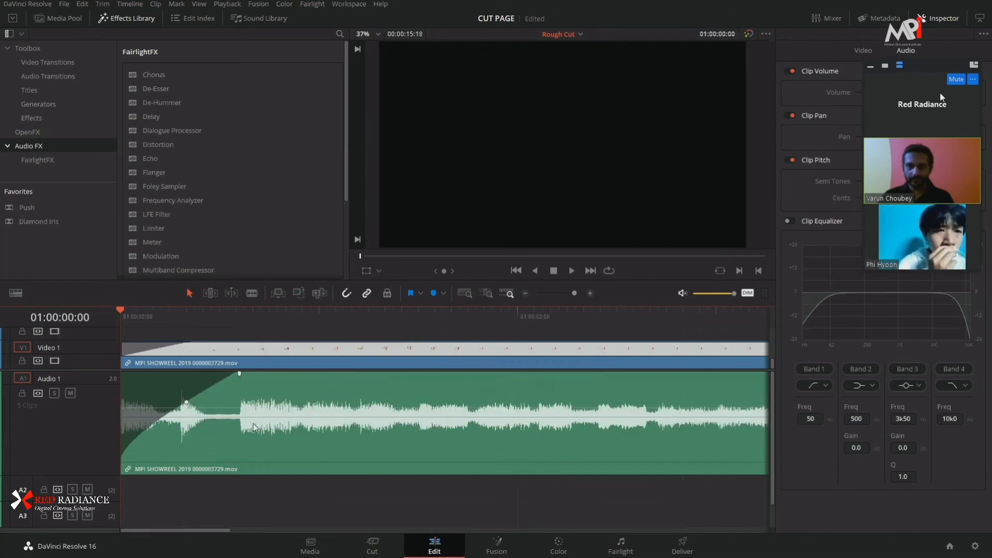
pyautogui.scroll(-3, 366, 415)
pyautogui.scroll(2, 525, 388)
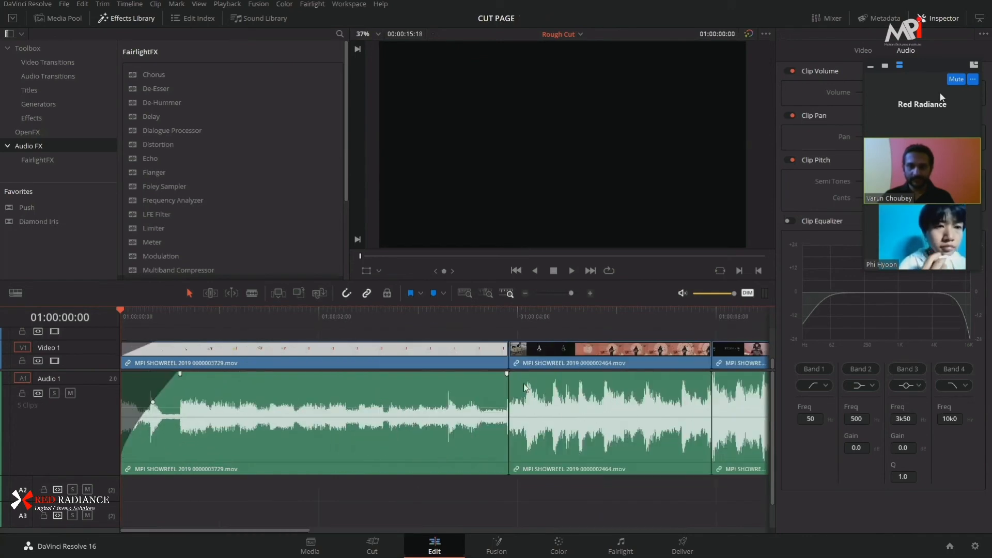
pyautogui.moveTo(506, 373); pyautogui.dragTo(459, 373)
pyautogui.press('space')
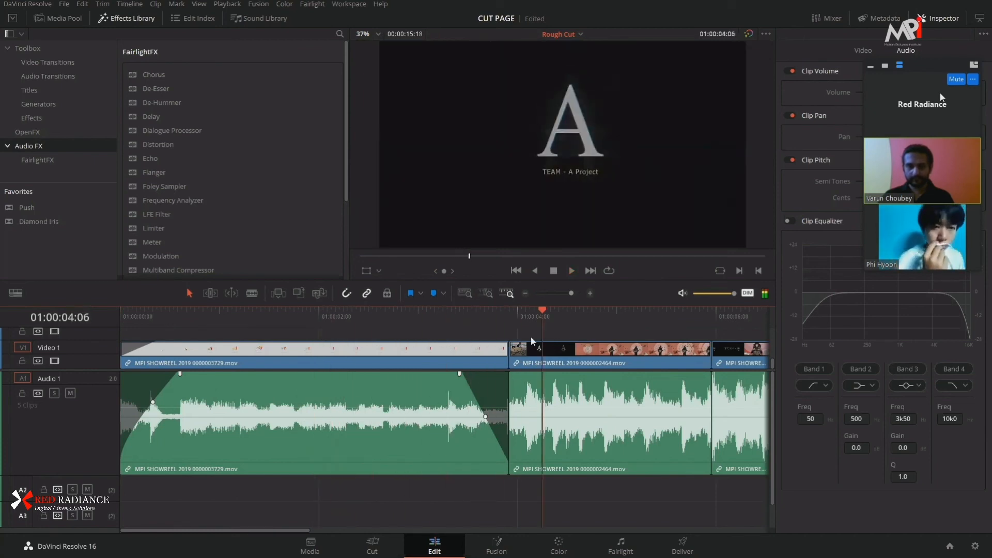
pyautogui.moveTo(523, 371); pyautogui.dragTo(520, 377)
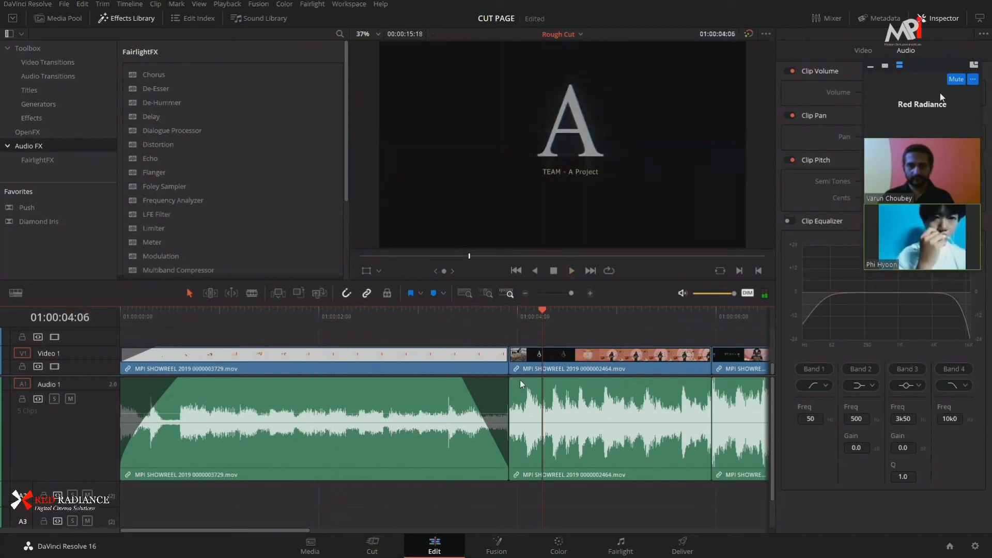
# - Select the first clip and raise its clip volume moderately, after trying a much louder level
pyautogui.click(333, 433)
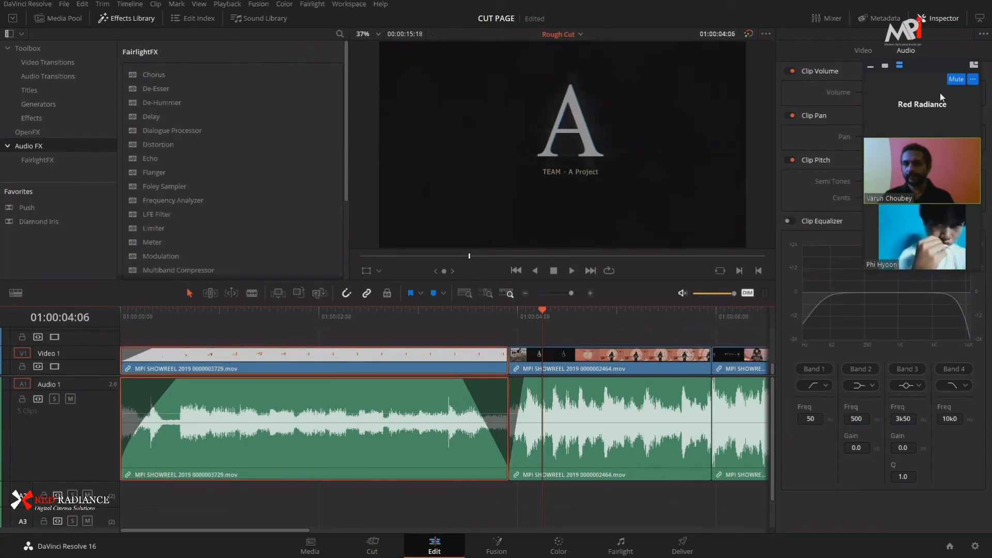
pyautogui.moveTo(940, 93); pyautogui.dragTo(941, 93)
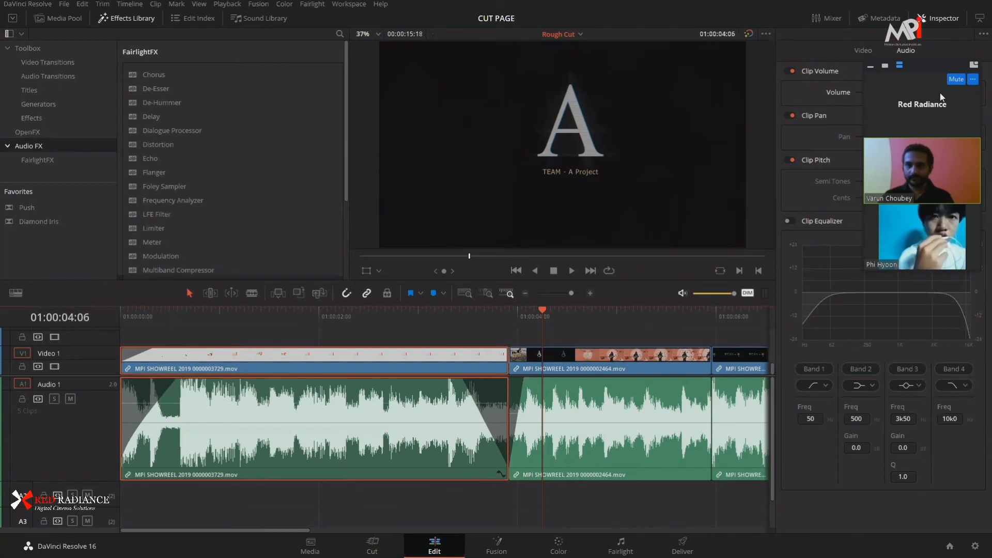
pyautogui.moveTo(914, 93)
pyautogui.mouseDown()
pyautogui.moveTo(897, 92)
pyautogui.moveTo(909, 92)
pyautogui.mouseUp()
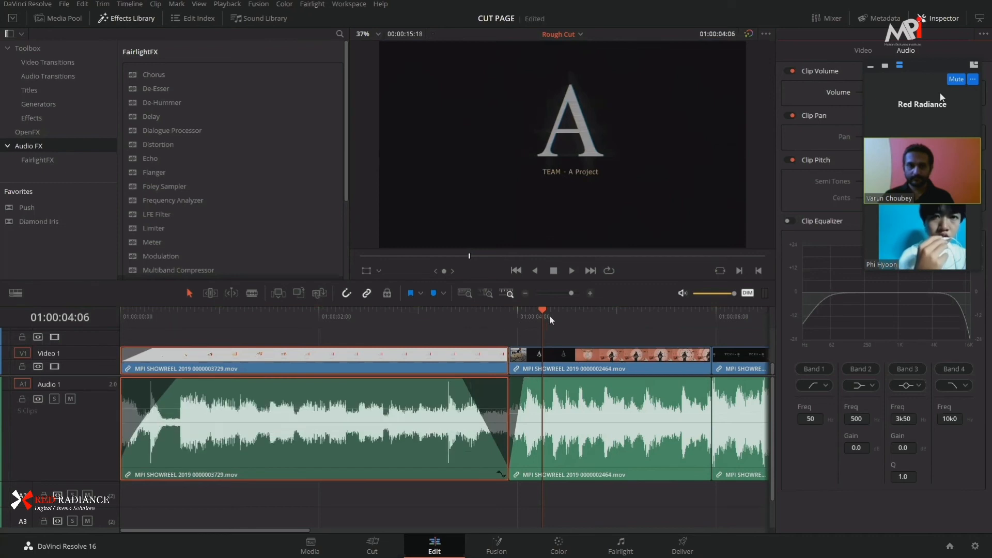
# - Add volume keyframes to the first clip at 01:00:03:07 and 01:00:03:10
pyautogui.moveTo(485, 318); pyautogui.dragTo(447, 318)
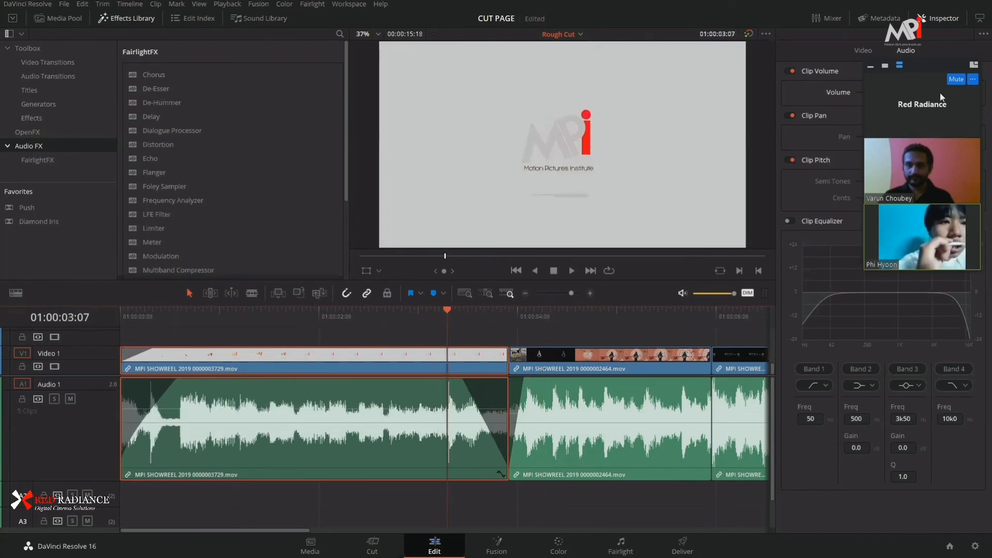
pyautogui.moveTo(448, 308); pyautogui.dragTo(460, 355)
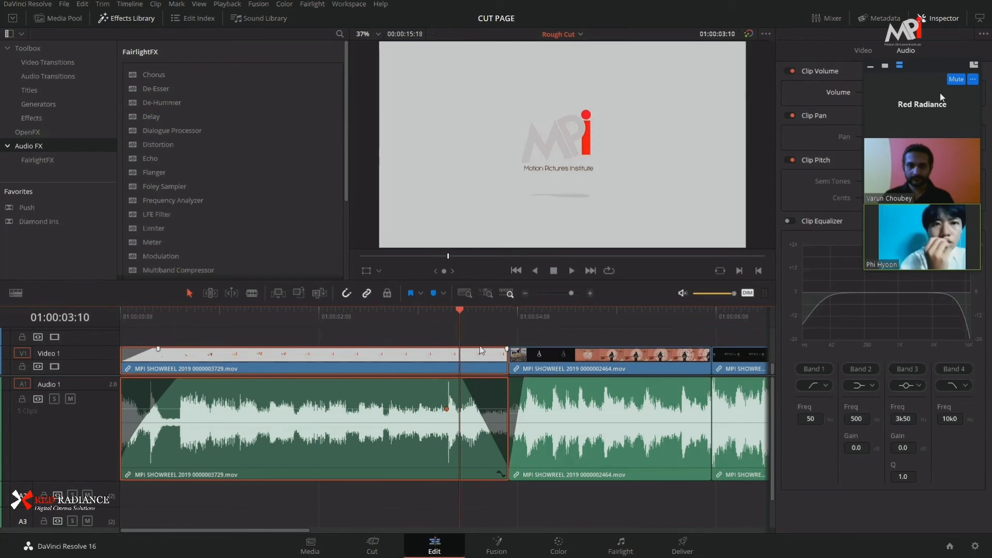
pyautogui.click(962, 92)
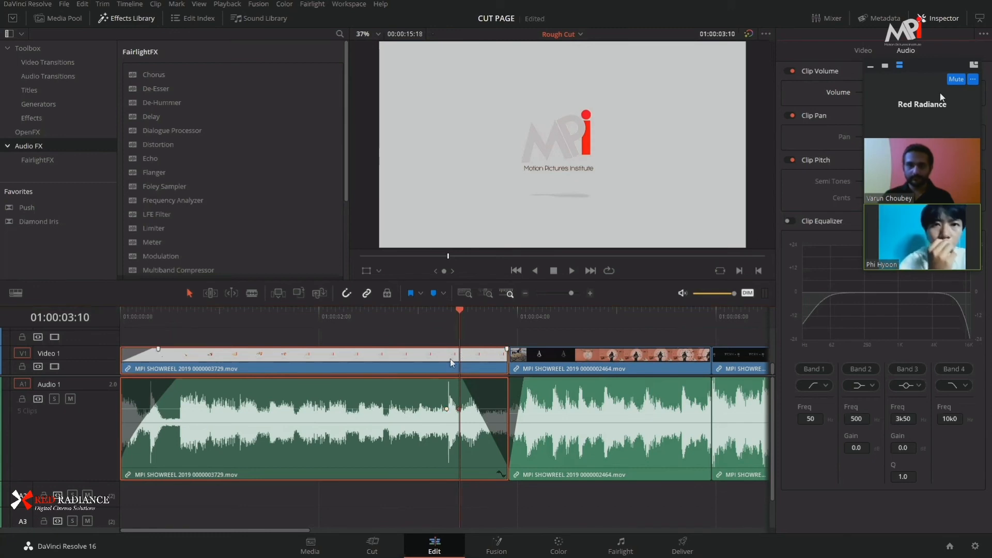
# - Add a volume keyframe to the first clip at 01:00:03:08, just after the waveform peak
pyautogui.click(458, 315)
pyautogui.hotkey('ctrl', '=')
pyautogui.hotkey('ctrl', '=')
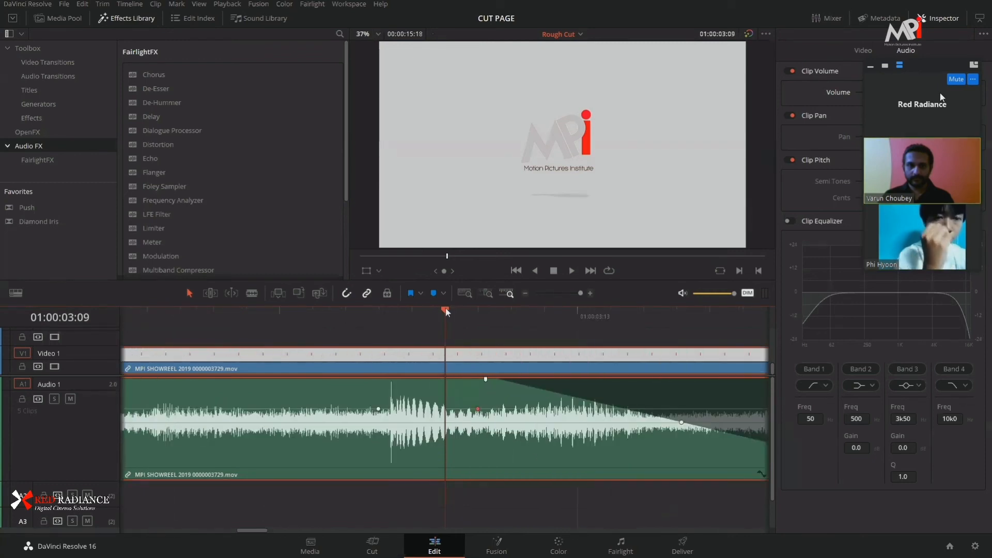
pyautogui.click(390, 315)
pyautogui.click(411, 321)
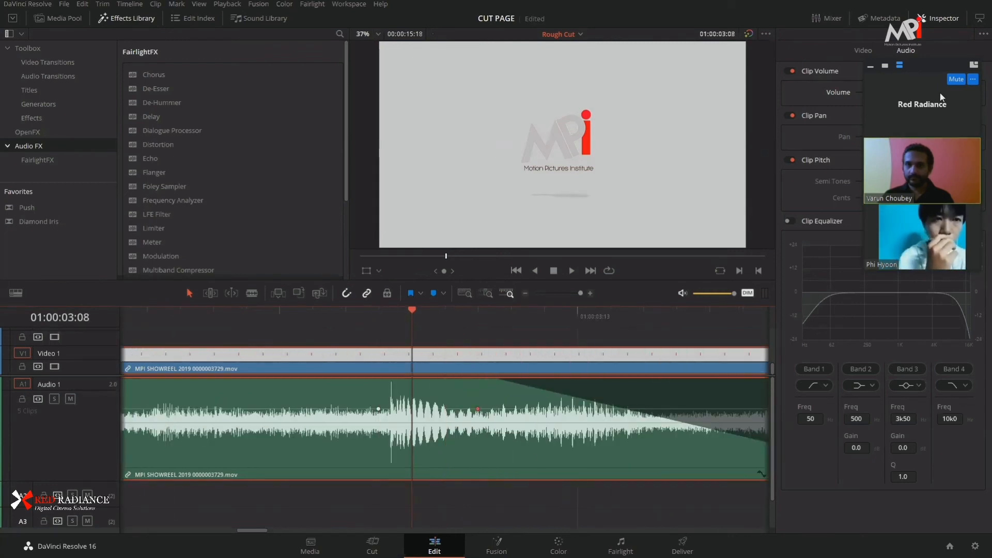
pyautogui.click(964, 92)
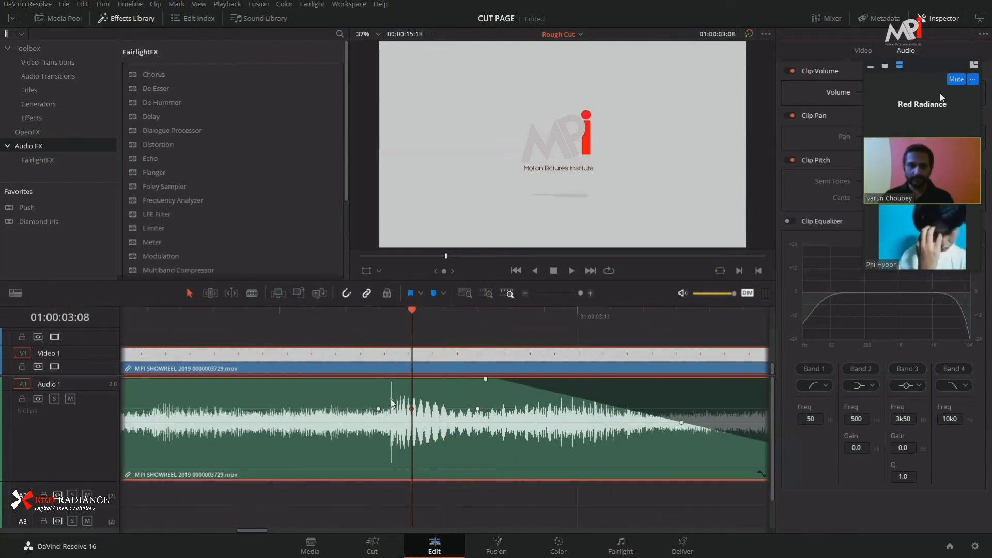
# - Adjust the volume keyframes around the waveform peak of the first clip and add another keyframe at 01:00:03:04
pyautogui.moveTo(412, 409); pyautogui.dragTo(411, 418)
pyautogui.moveTo(477, 409); pyautogui.dragTo(379, 405)
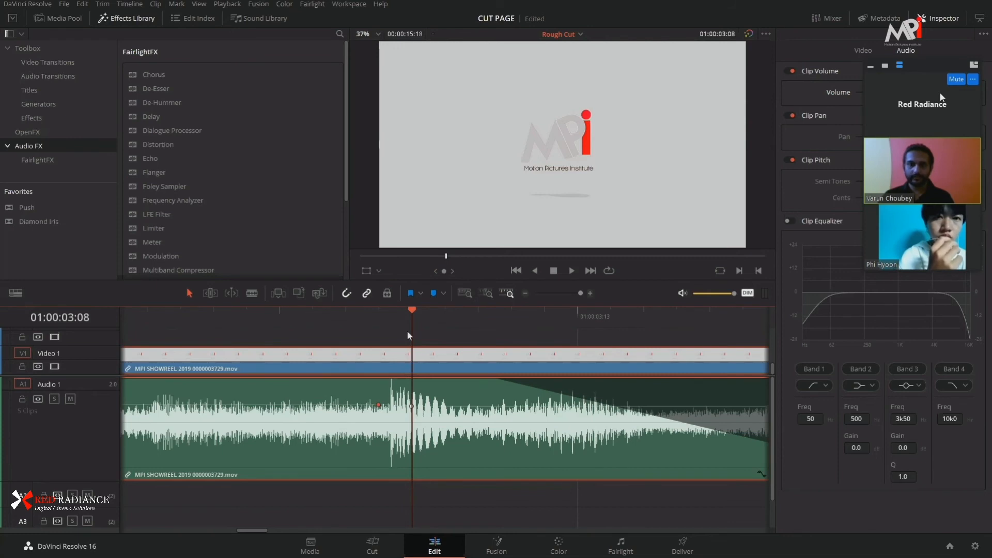
pyautogui.click(279, 344)
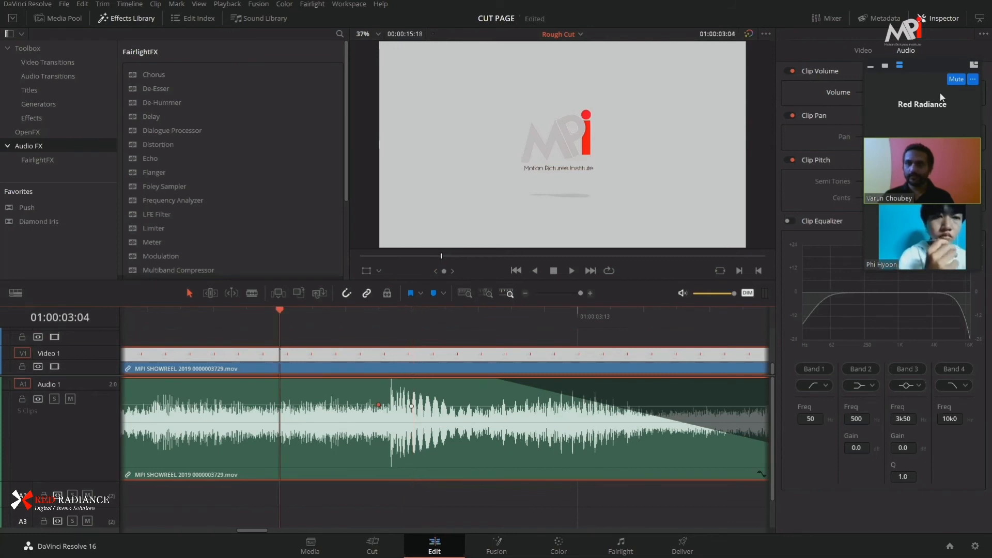
pyautogui.moveTo(940, 94); pyautogui.dragTo(940, 94)
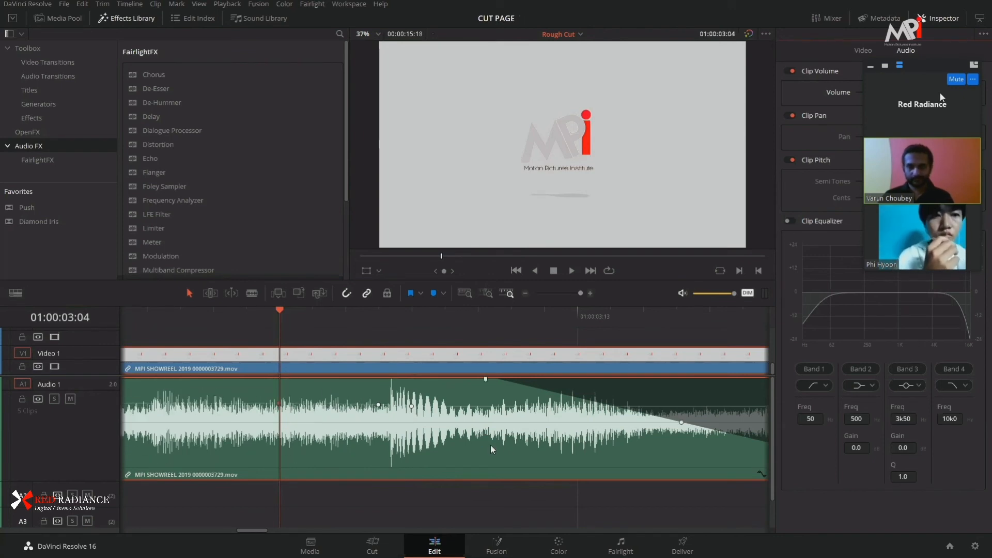
# - Examine the first clip's volume keyframes and fade-out between 01:00:03:04 and 01:00:03:14, comparing them with the neighbouring clips
pyautogui.scroll(-5, 490, 442)
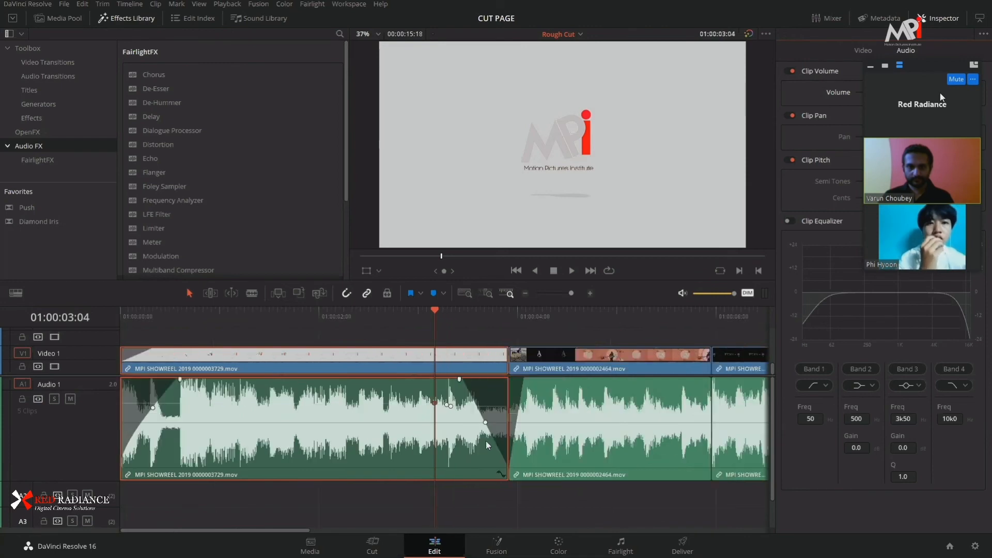
pyautogui.scroll(5, 487, 445)
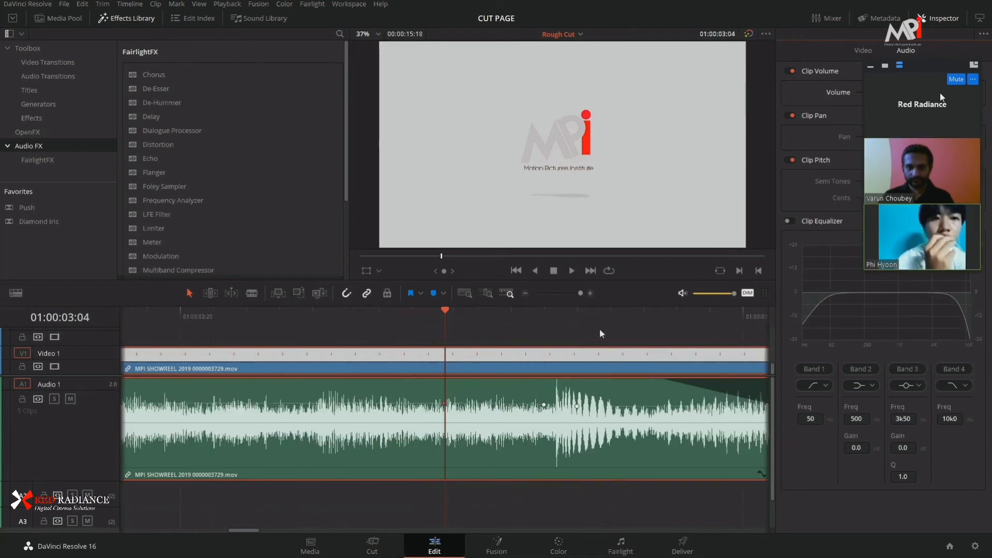
pyautogui.click(577, 323)
pyautogui.moveTo(557, 325); pyautogui.dragTo(573, 357)
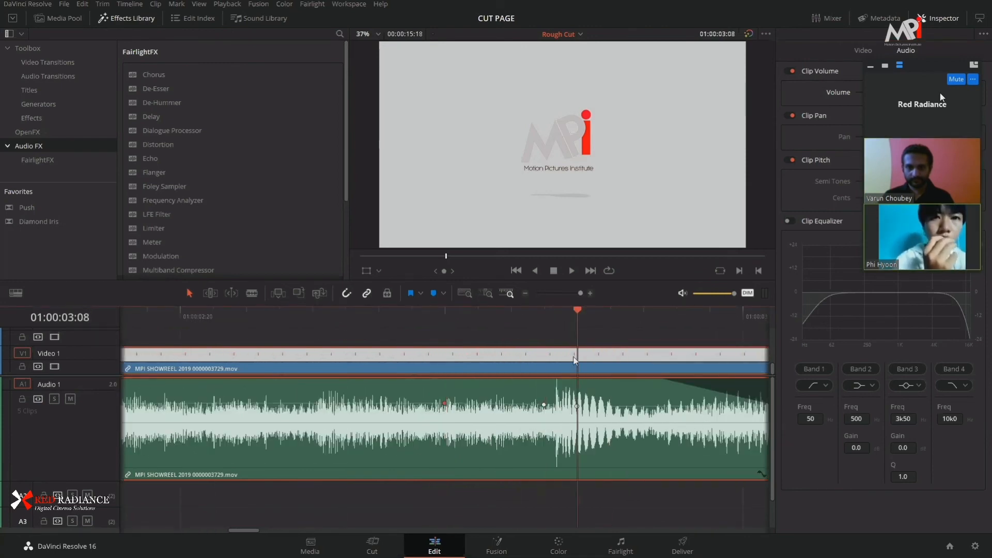
pyautogui.scroll(-2, 555, 470)
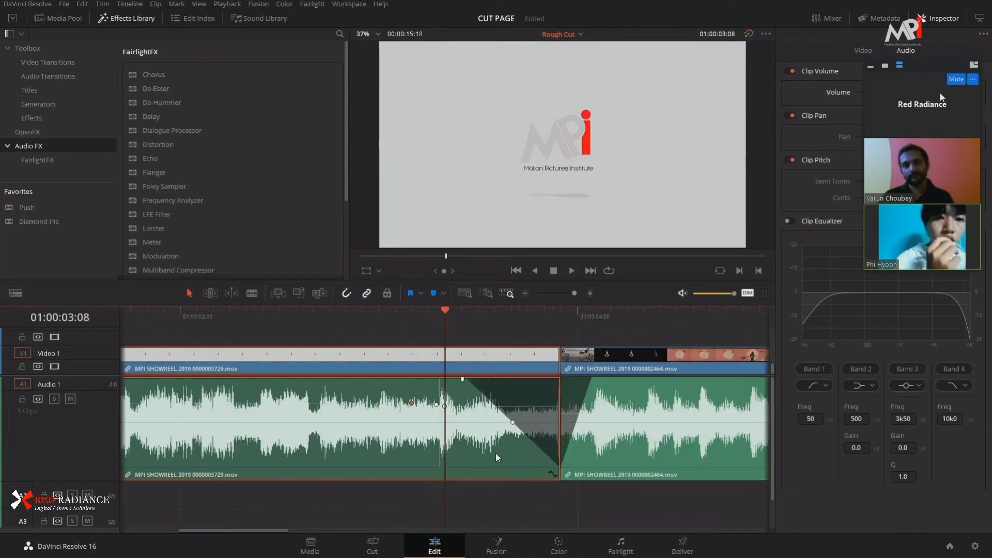
pyautogui.scroll(-2, 495, 454)
pyautogui.scroll(-2, 477, 454)
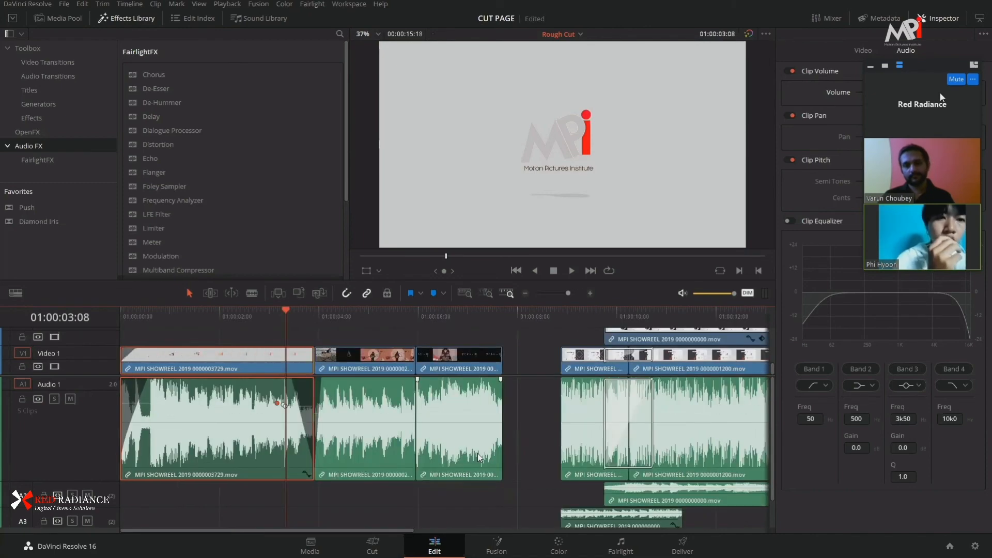
pyautogui.scroll(4, 411, 444)
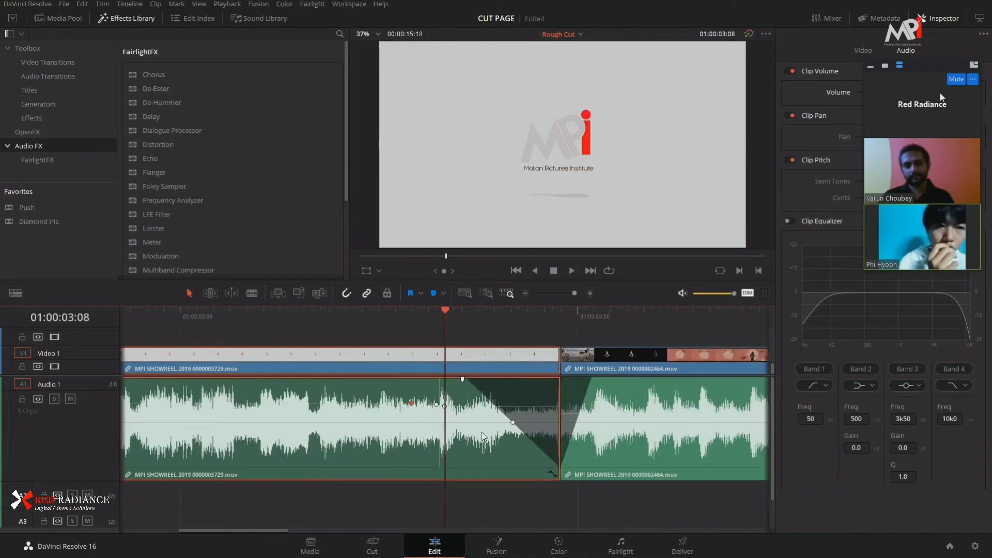
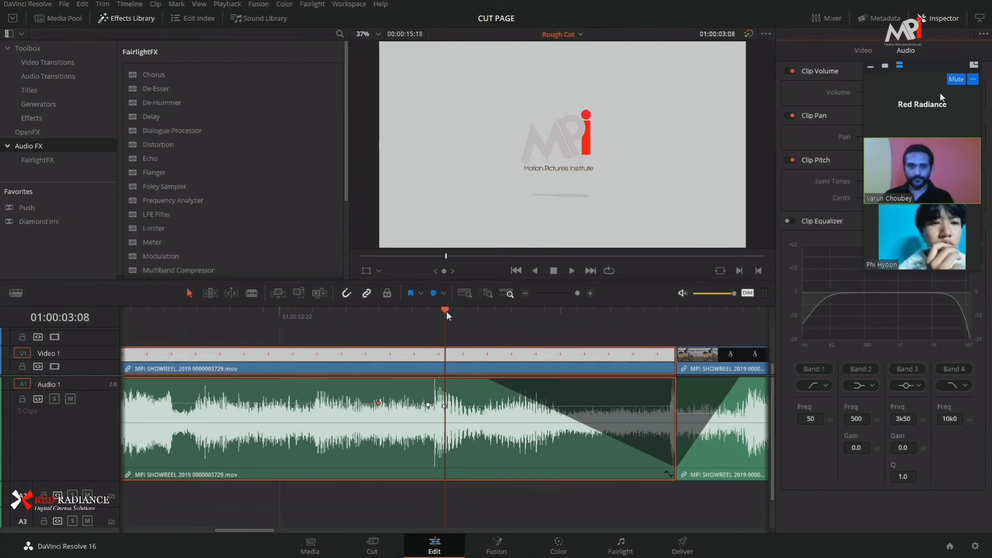
pyautogui.moveTo(446, 311); pyautogui.dragTo(544, 333)
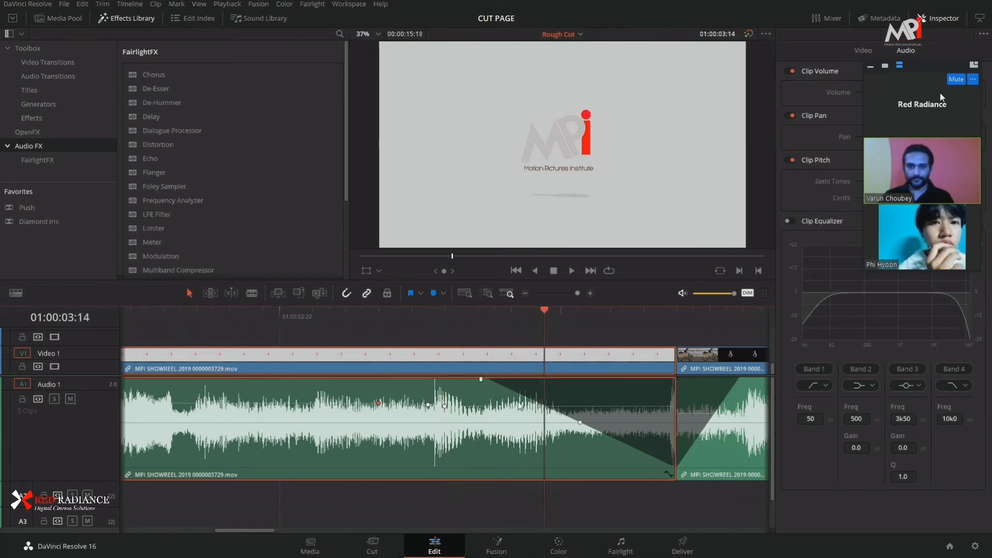
# - Reduce the height of the Audio 1 track to about half, bringing tracks A2 to A4 into view
pyautogui.hotkey('ctrl', '-')
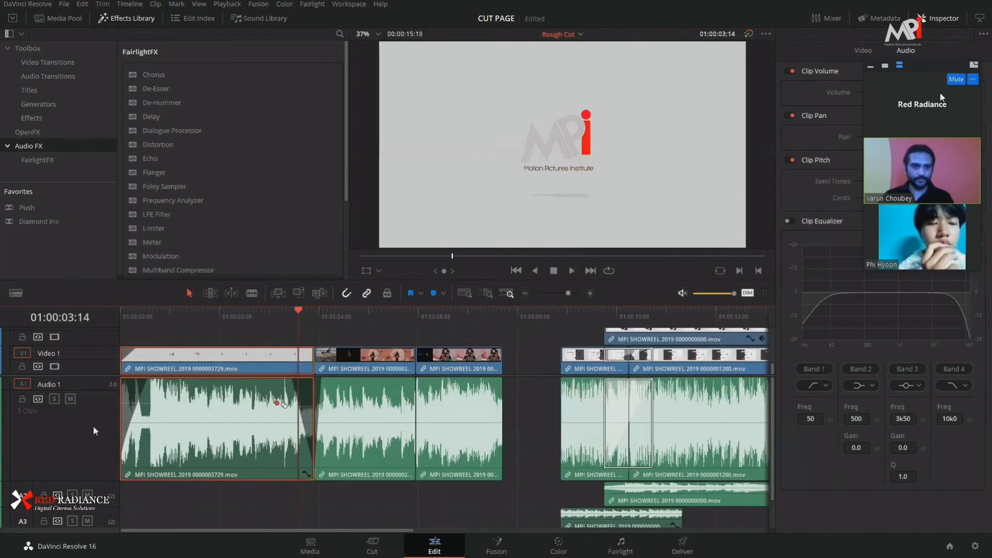
pyautogui.scroll(-3, 96, 432)
pyautogui.scroll(3, 99, 435)
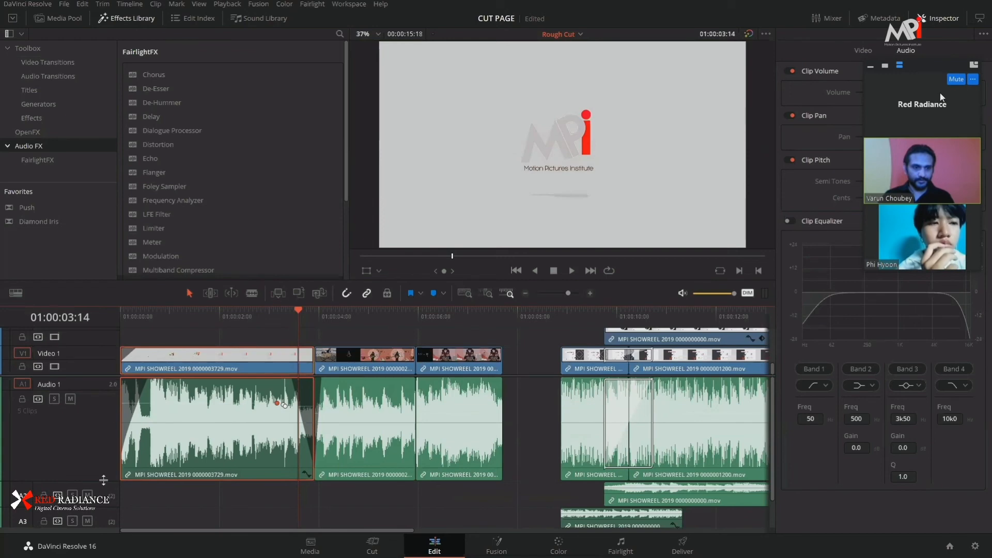
pyautogui.moveTo(103, 464); pyautogui.dragTo(103, 411)
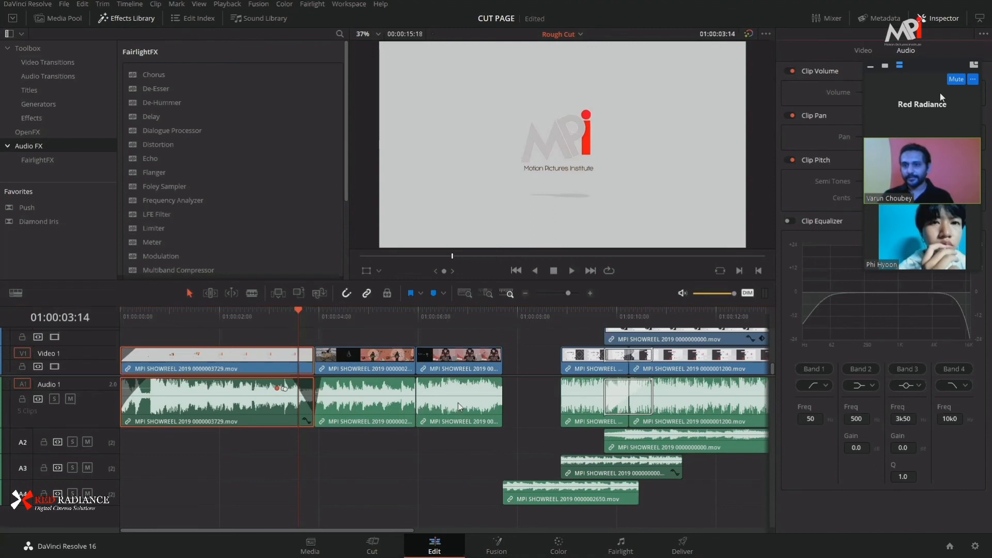
# - Play the keyframed section of the first clip from 01:00:02:09 and place the playhead at 01:00:02:12
pyautogui.click(239, 324)
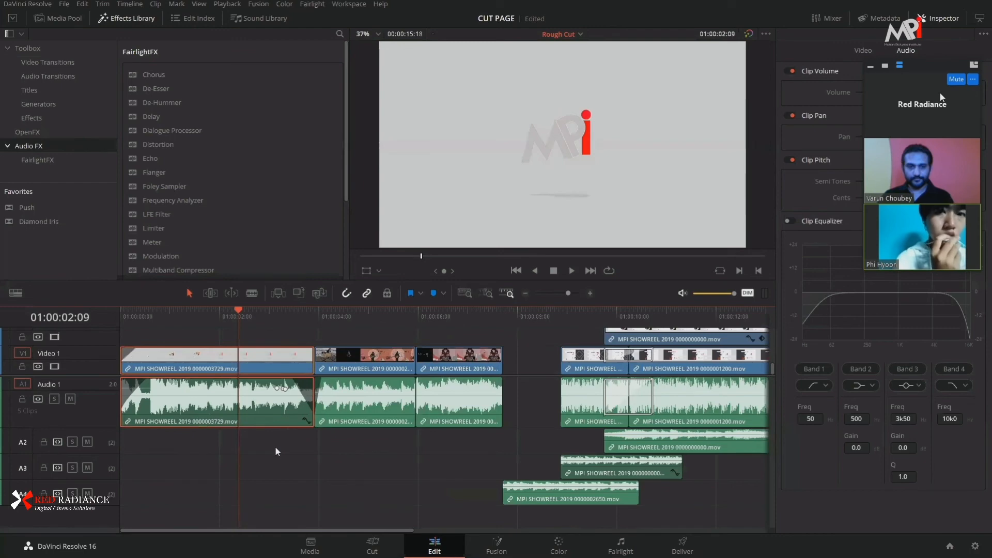
pyautogui.hotkey('ctrl', '=')
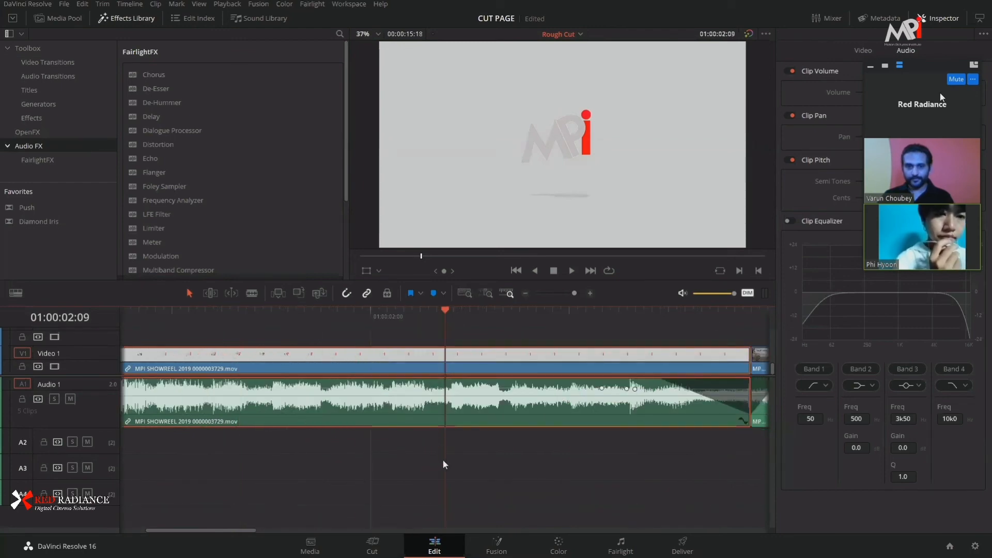
pyautogui.press('space')
pyautogui.press('space')
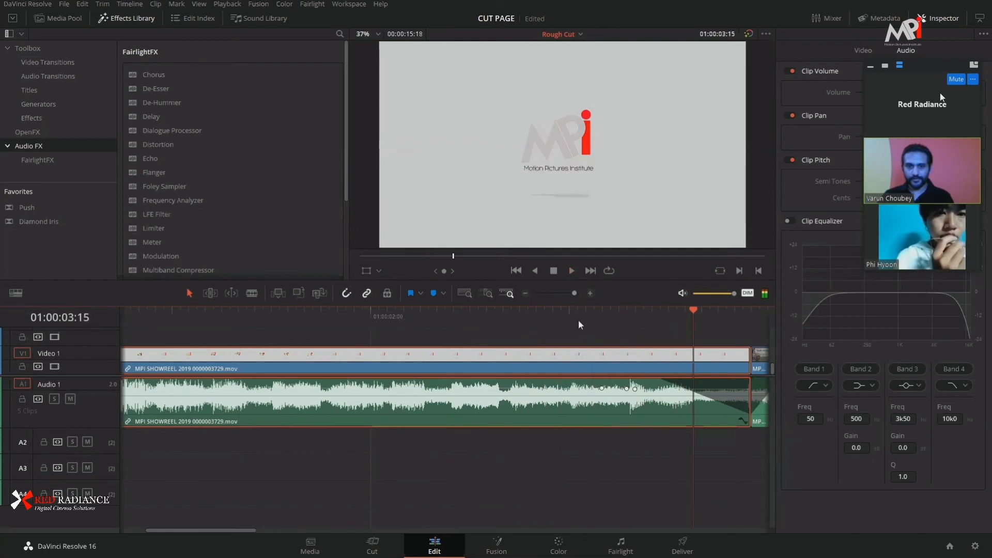
pyautogui.moveTo(578, 320); pyautogui.dragTo(469, 352)
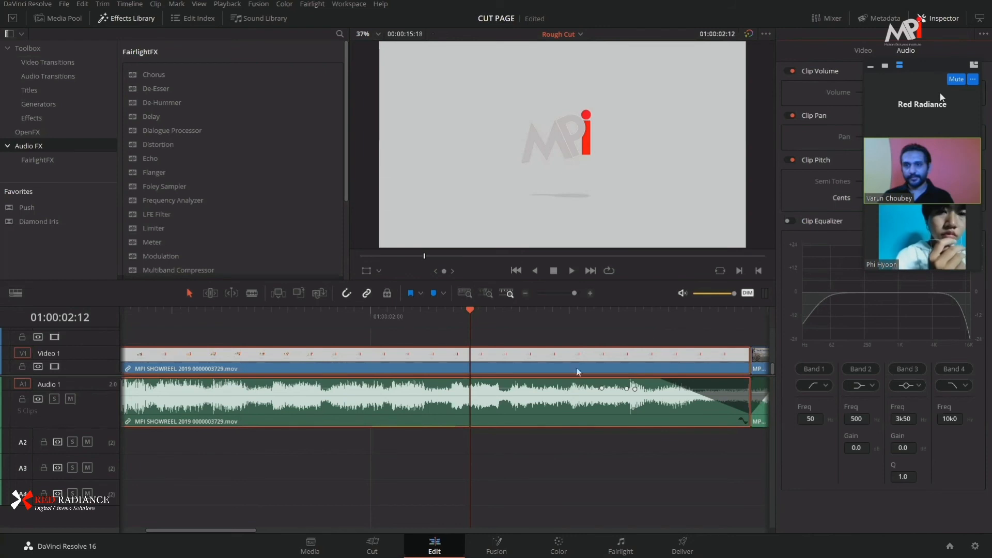
# - Replay the first clip's audio repeatedly from around 01:00:02:08 through its volume keyframes to hear the level change
pyautogui.click(439, 312)
pyautogui.press('space')
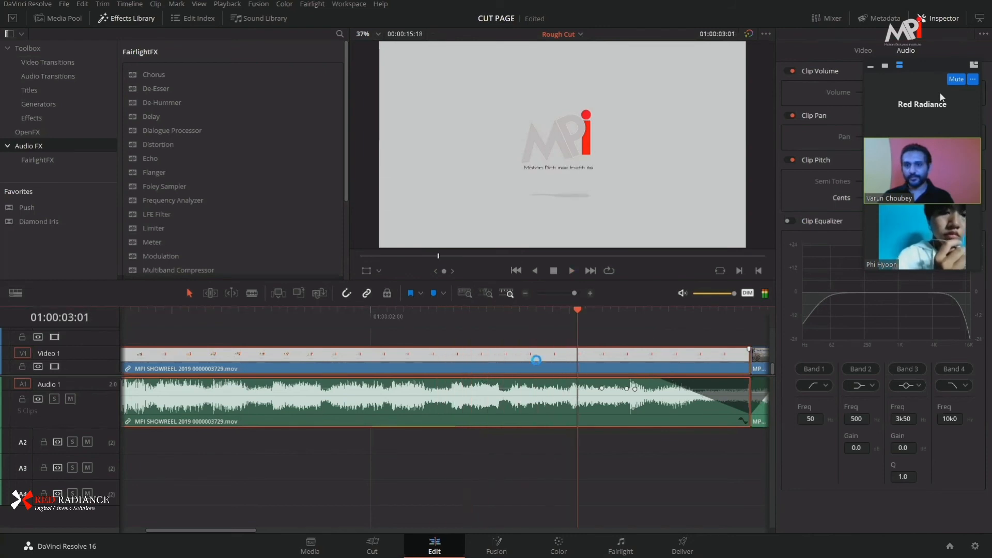
pyautogui.click(412, 312)
pyautogui.press('space')
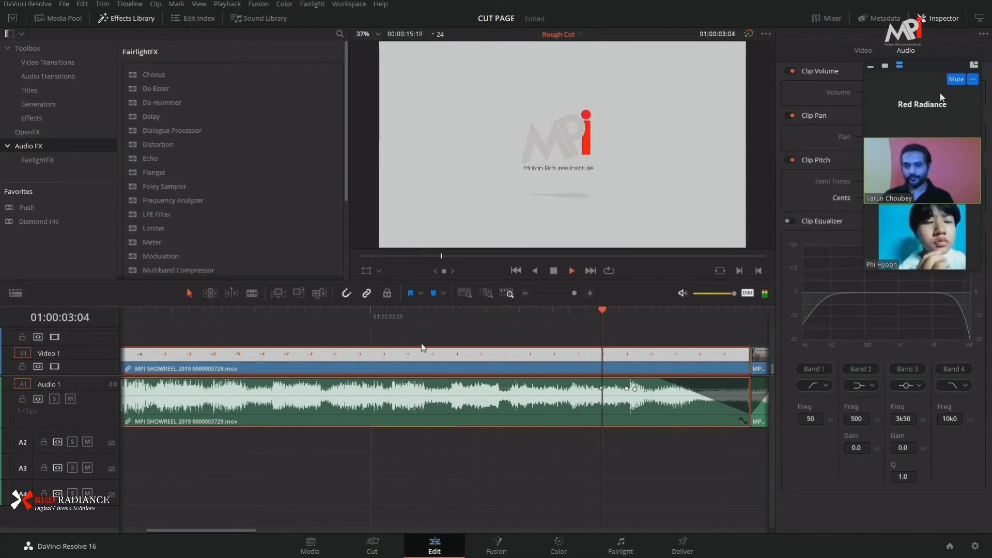
pyautogui.press('space')
pyautogui.click(428, 317)
pyautogui.press('space')
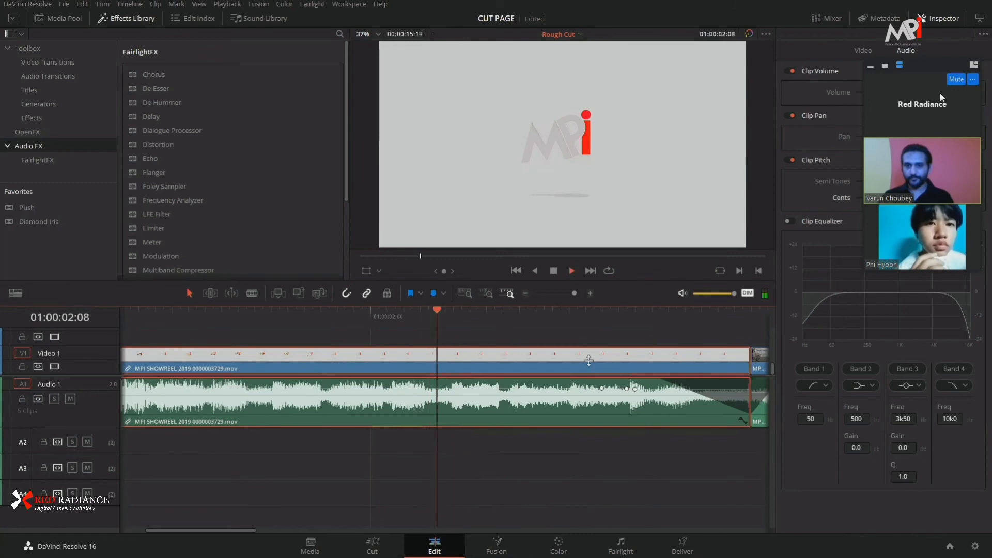
pyautogui.press('space')
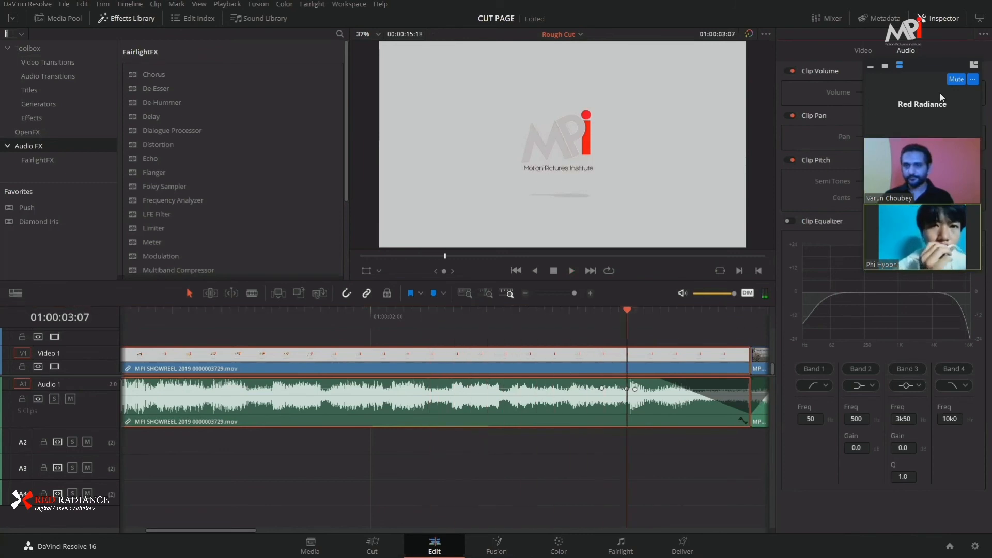
# - Save the project and replay the first clip's keyframed audio from 01:00:02:04, returning the playhead to 01:00:02:07
pyautogui.hotkey('ctrl', 's')
pyautogui.press('Tab')
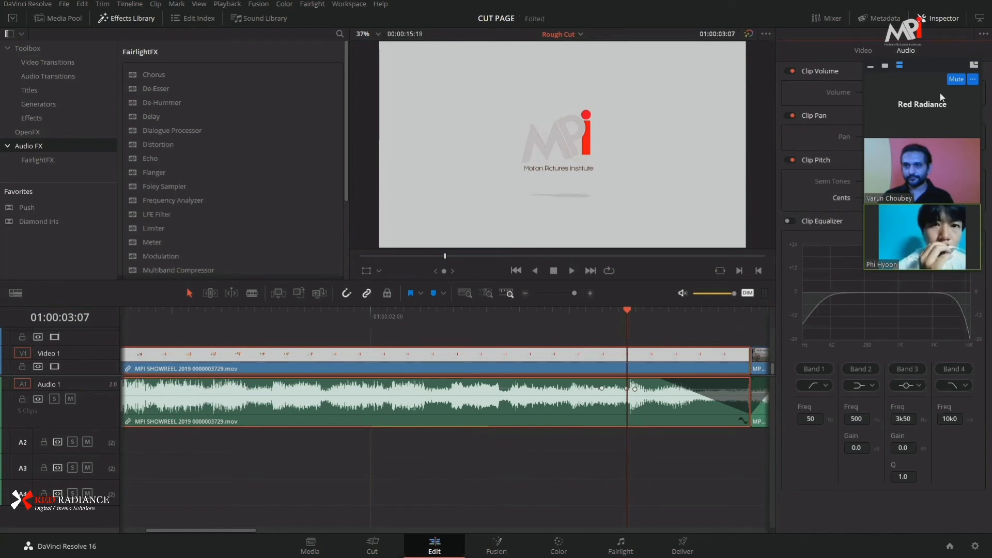
pyautogui.click(403, 312)
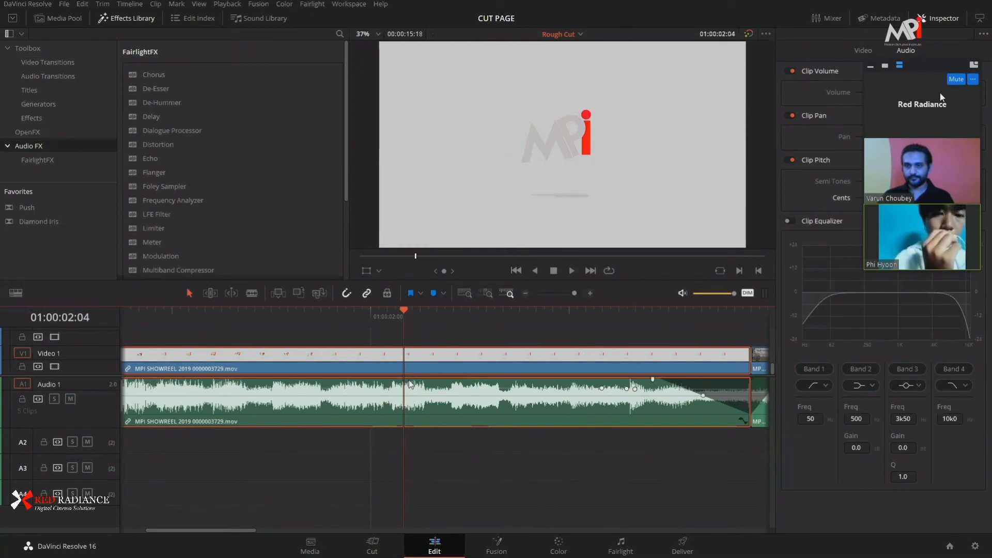
pyautogui.press('space')
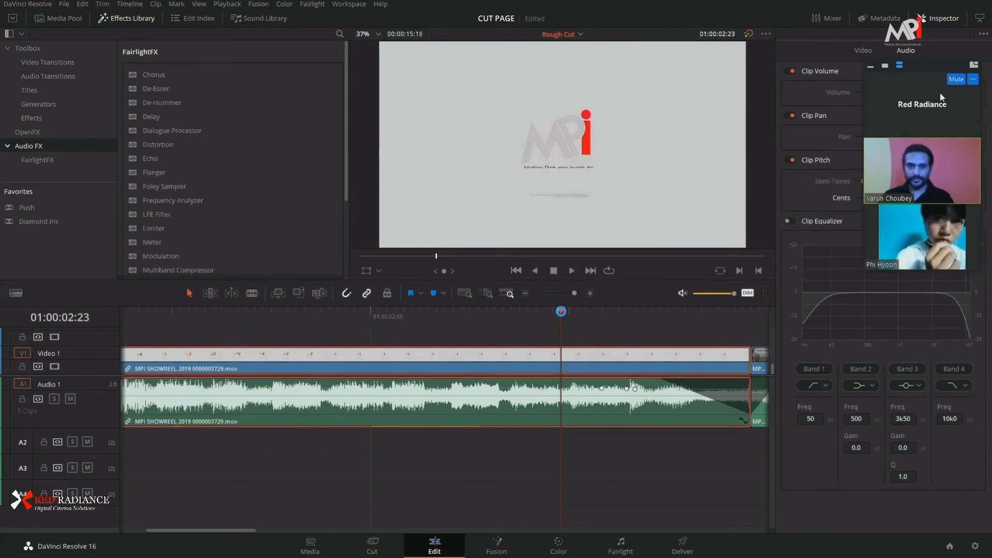
pyautogui.moveTo(561, 311); pyautogui.dragTo(441, 333)
pyautogui.press('space')
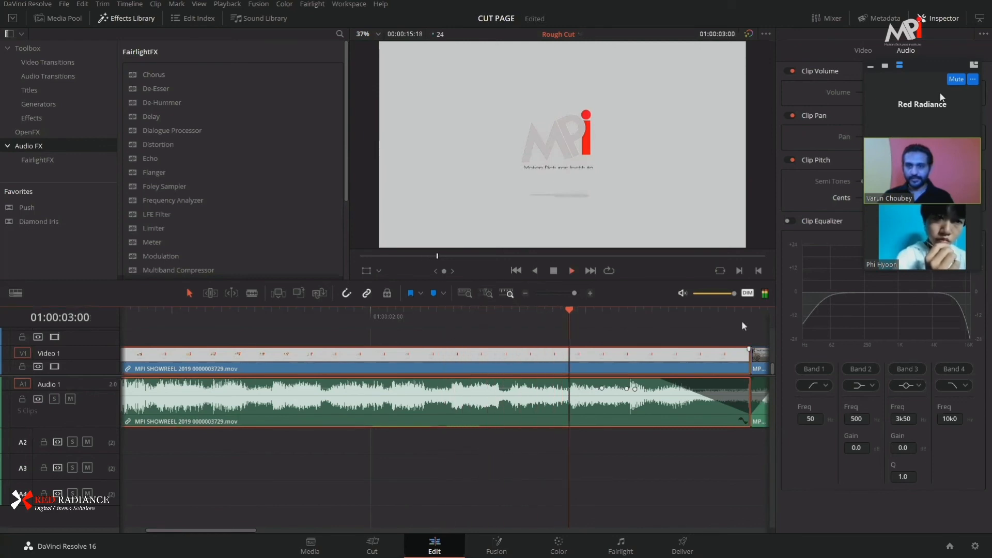
pyautogui.press('space')
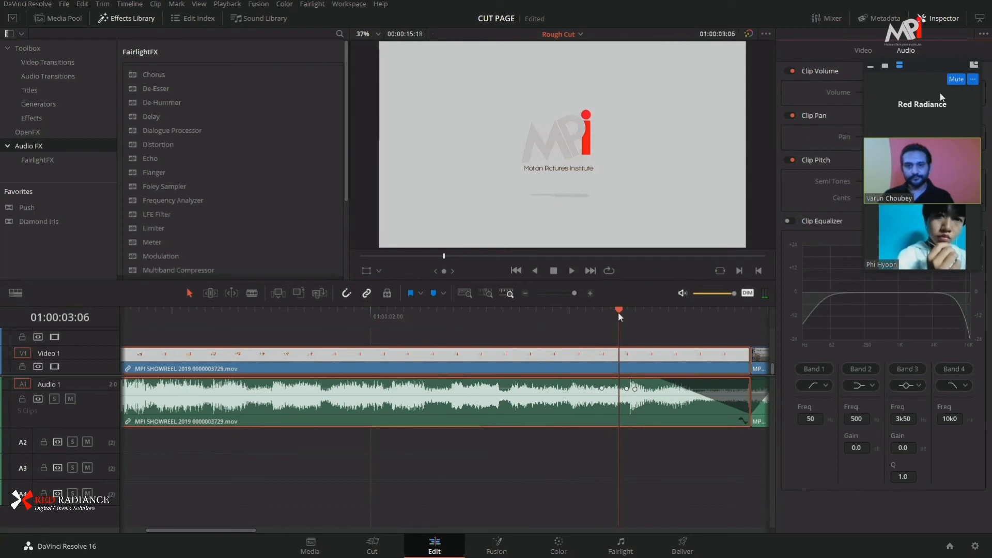
pyautogui.moveTo(618, 311); pyautogui.dragTo(428, 365)
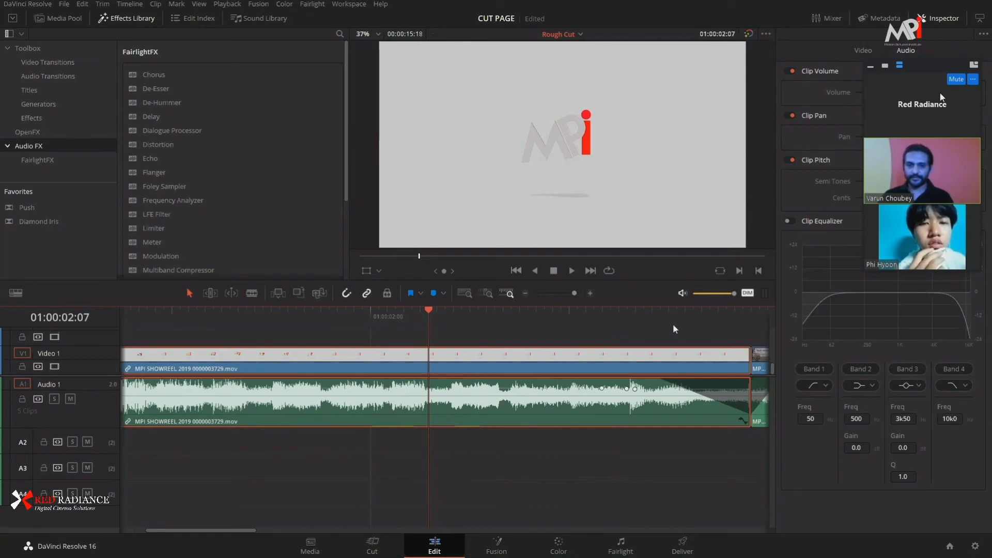
# - Scrub the first clip between 01:00:01:12 and 01:00:03:01 to compare its audio waveform with the picture
pyautogui.scroll(-3, 483, 409)
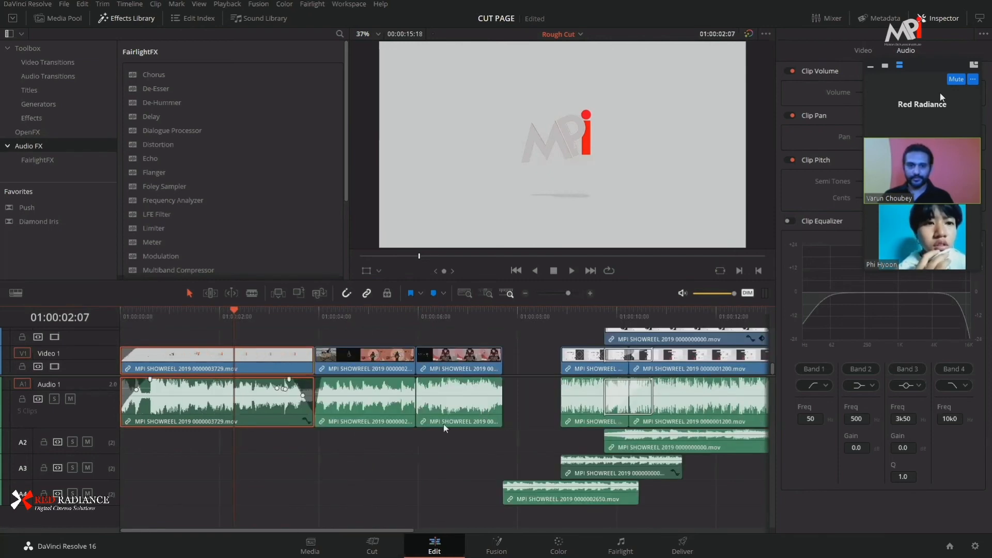
pyautogui.scroll(2, 247, 411)
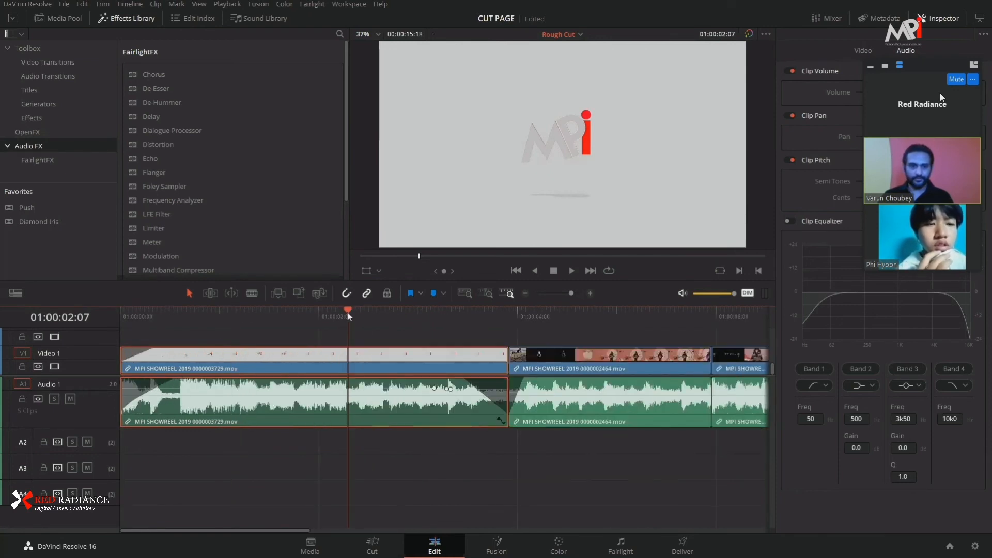
pyautogui.moveTo(347, 312); pyautogui.dragTo(280, 333)
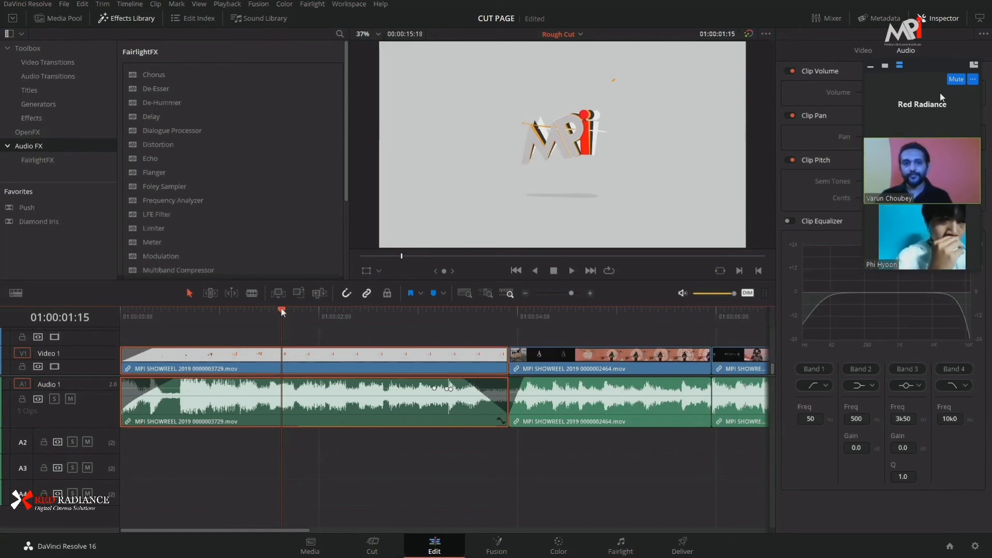
pyautogui.moveTo(281, 309); pyautogui.dragTo(269, 313)
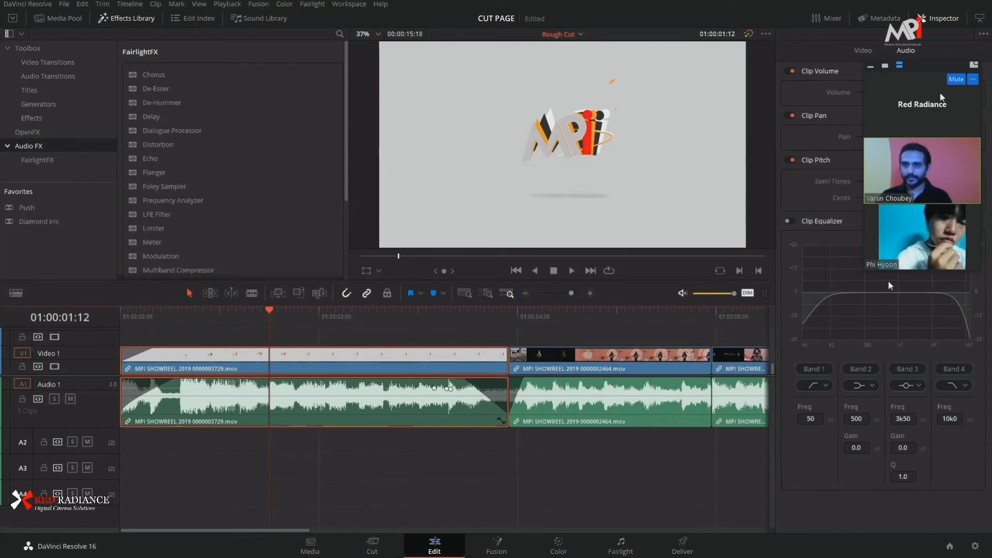
pyautogui.click(418, 316)
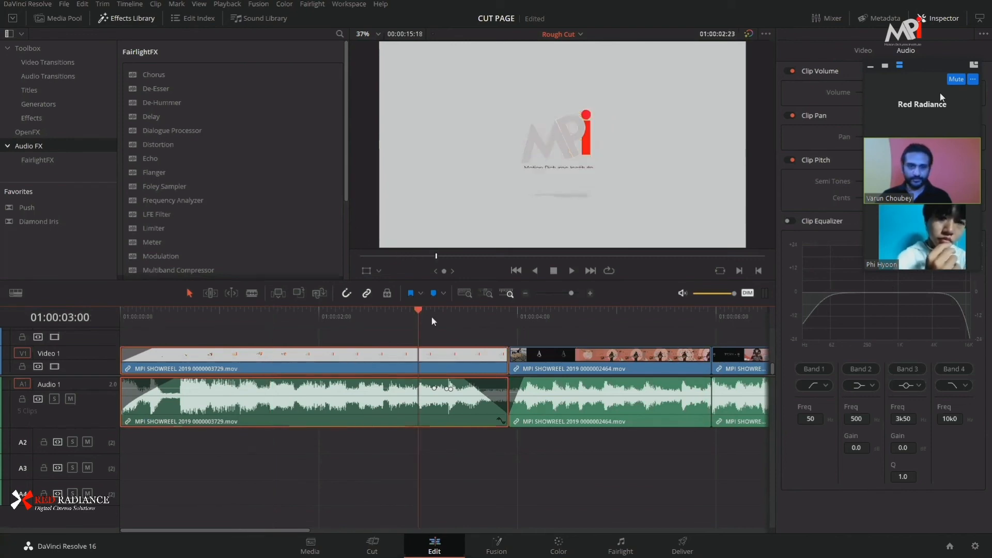
pyautogui.moveTo(432, 317); pyautogui.dragTo(422, 376)
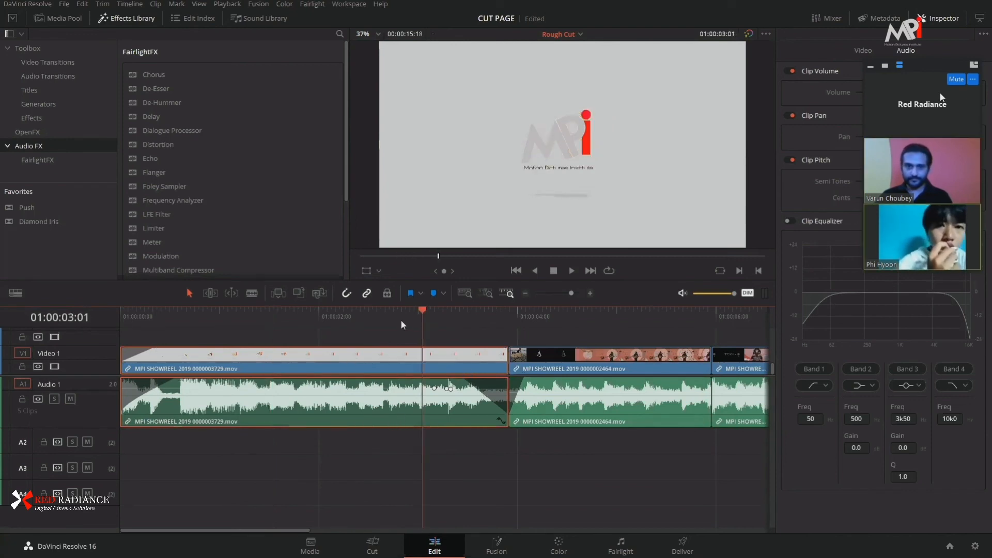
pyautogui.moveTo(398, 317); pyautogui.dragTo(394, 317)
# - Inspect the second clip's waveform up close and place the playhead on its peak at 01:00:04:21
pyautogui.hotkey('ctrl', '=')
pyautogui.hotkey('ctrl', '=')
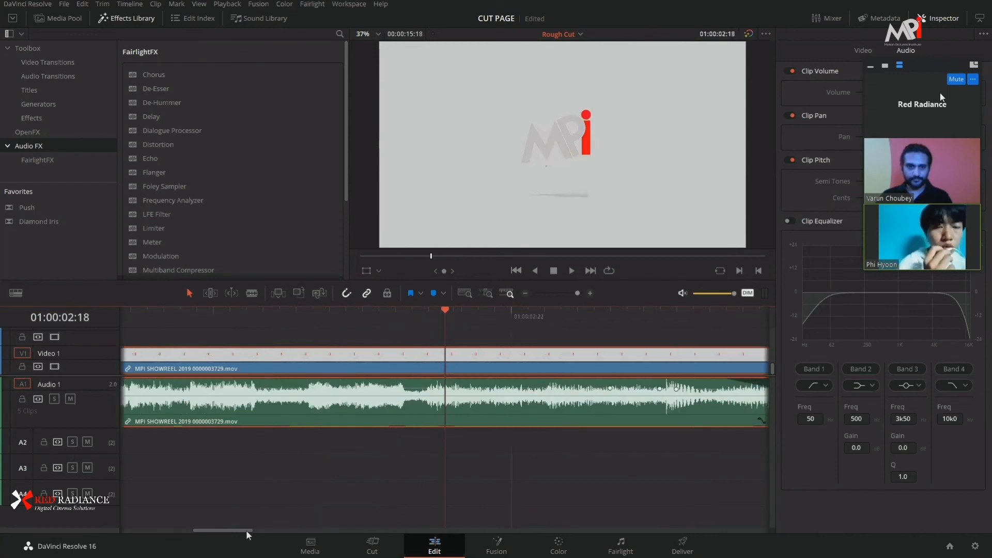
pyautogui.moveTo(246, 529); pyautogui.dragTo(322, 534)
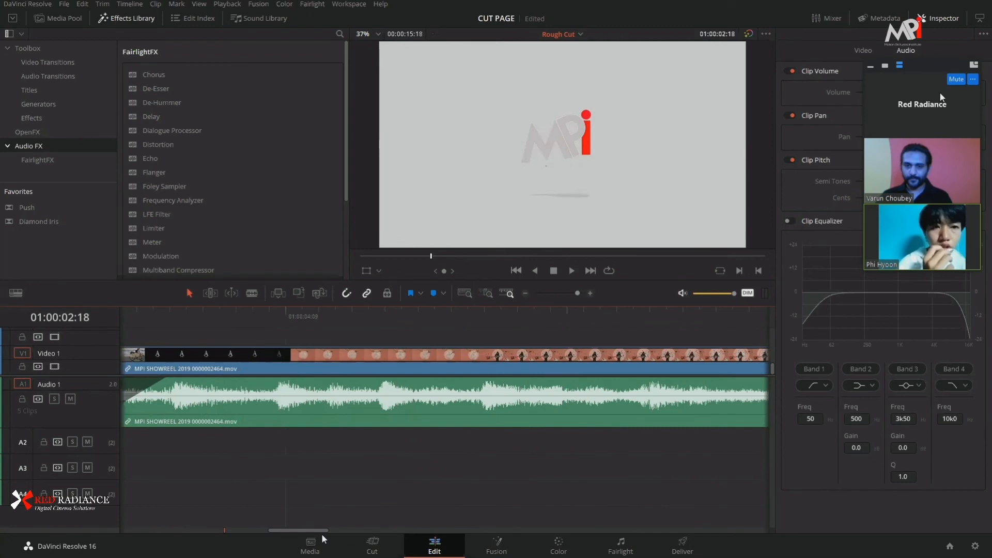
pyautogui.moveTo(610, 327); pyautogui.dragTo(485, 341)
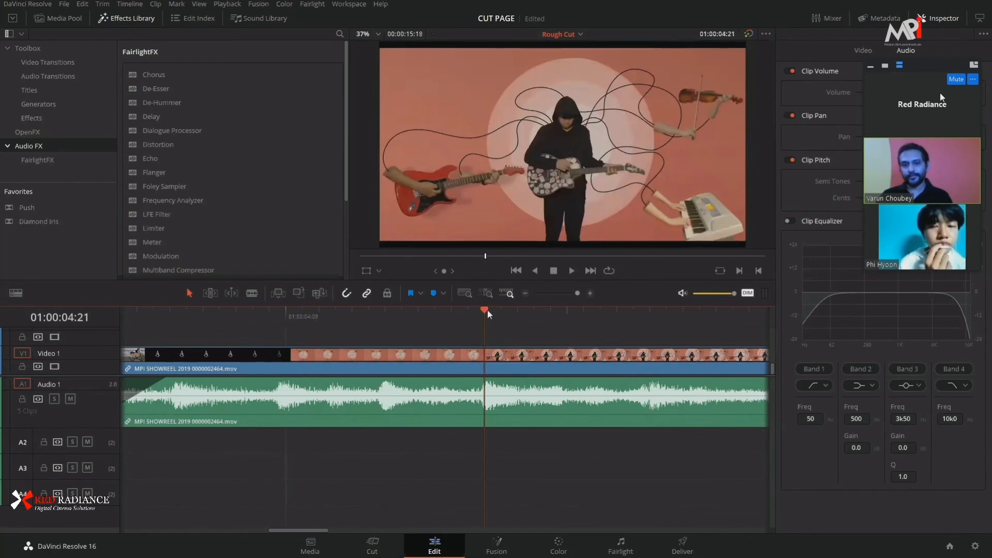
pyautogui.moveTo(488, 309); pyautogui.dragTo(485, 333)
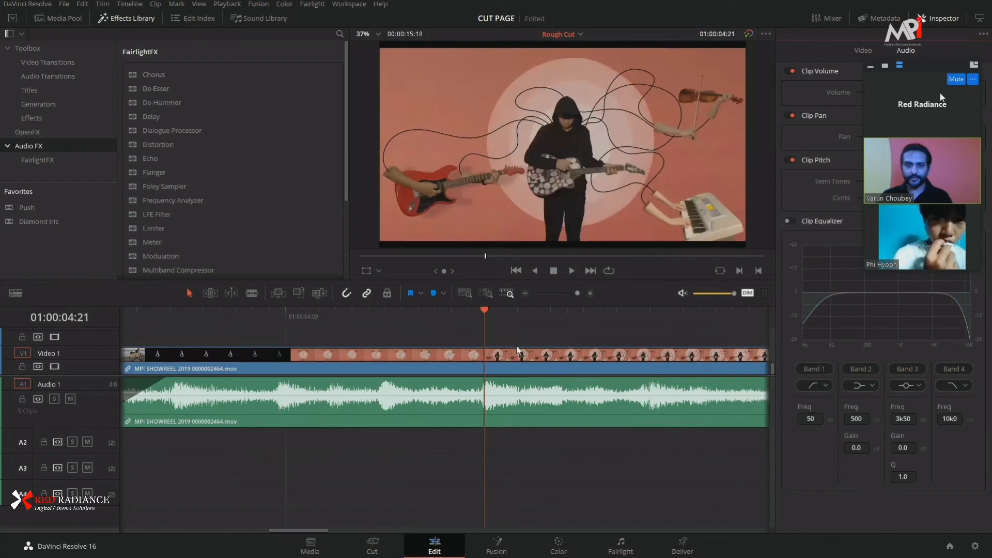
# - Enable the Clip Equalizer on the second clip and move the playhead to 01:00:05:06
pyautogui.click(573, 374)
pyautogui.click(612, 412)
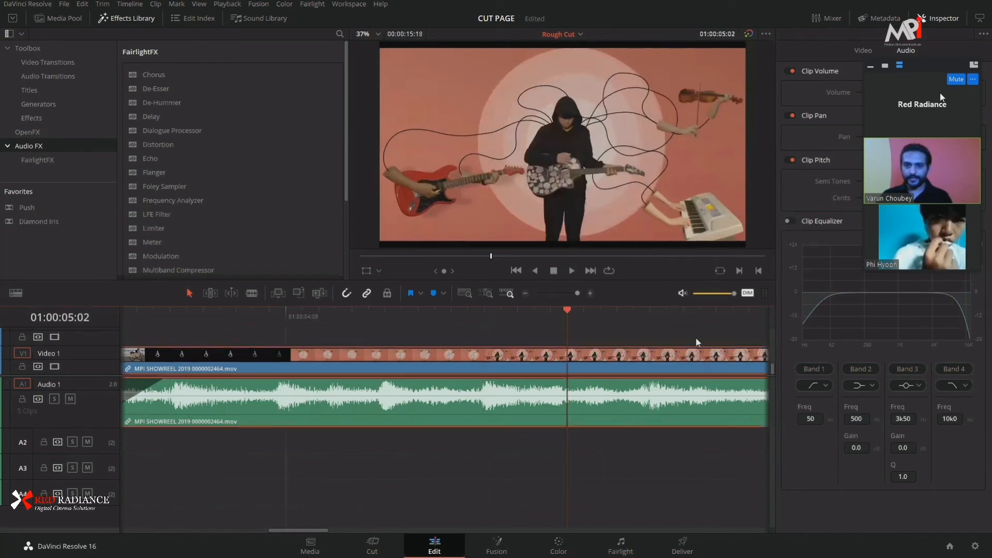
pyautogui.click(795, 220)
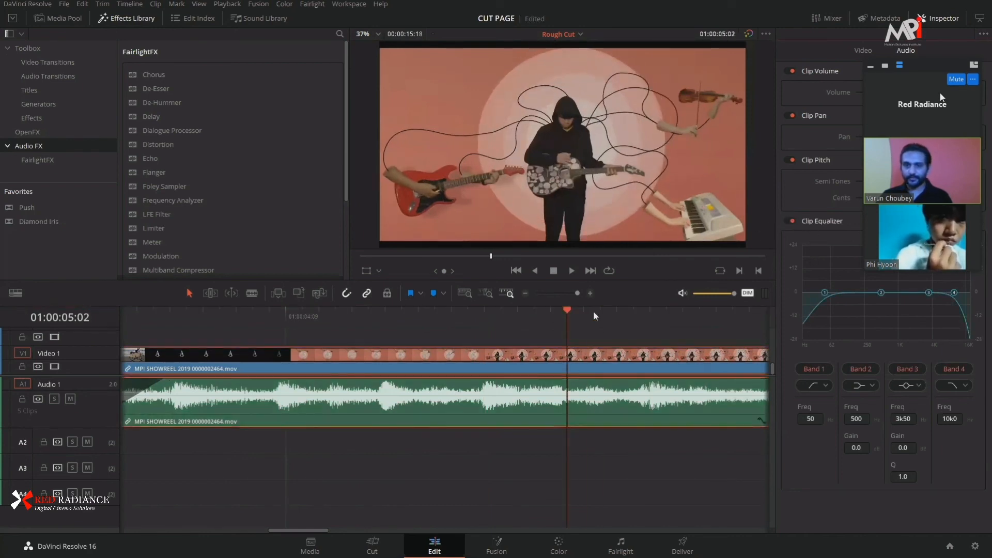
pyautogui.moveTo(593, 311); pyautogui.dragTo(633, 338)
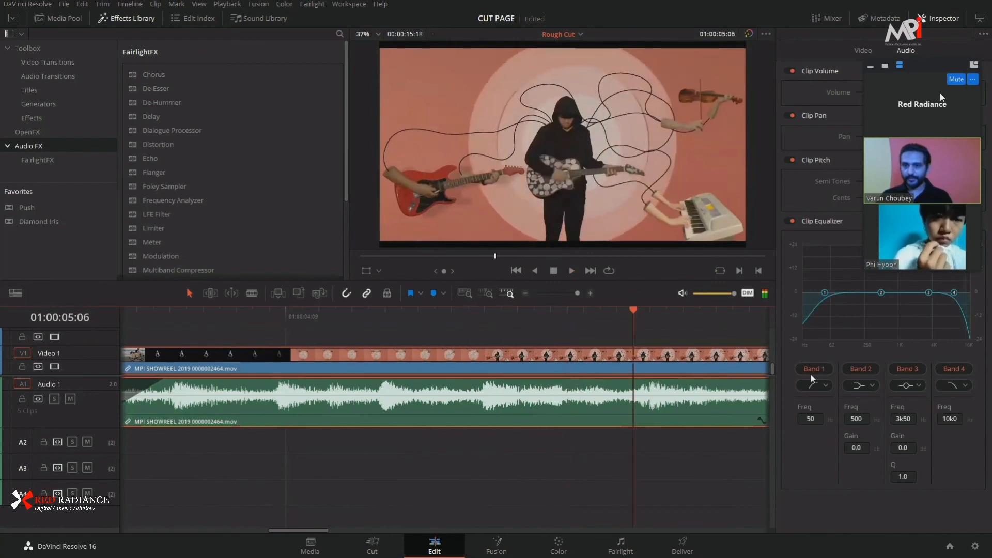
# - Change equalizer Band 1 to a low shelf and boost it by 19.2 dB at 87 Hz
pyautogui.click(821, 385)
pyautogui.click(819, 411)
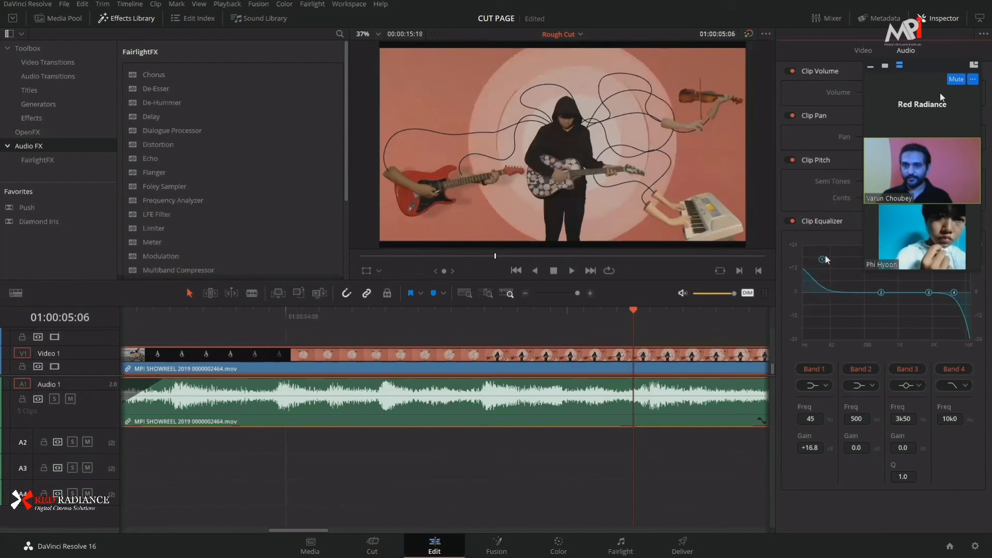
pyautogui.moveTo(824, 292); pyautogui.dragTo(838, 254)
# - Play the second clip with the boosted low frequencies and step the playhead back to 01:00:05:14
pyautogui.moveTo(604, 317); pyautogui.dragTo(532, 330)
pyautogui.press('space')
pyautogui.press('space')
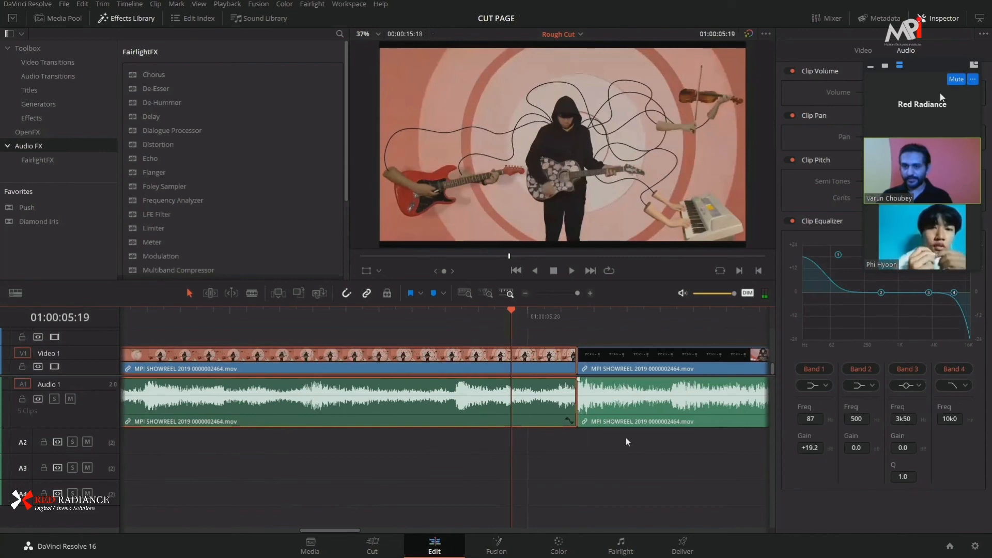
pyautogui.press('Left')
pyautogui.press('Left')
pyautogui.press('Left')
pyautogui.press('Left')
pyautogui.press('Left')
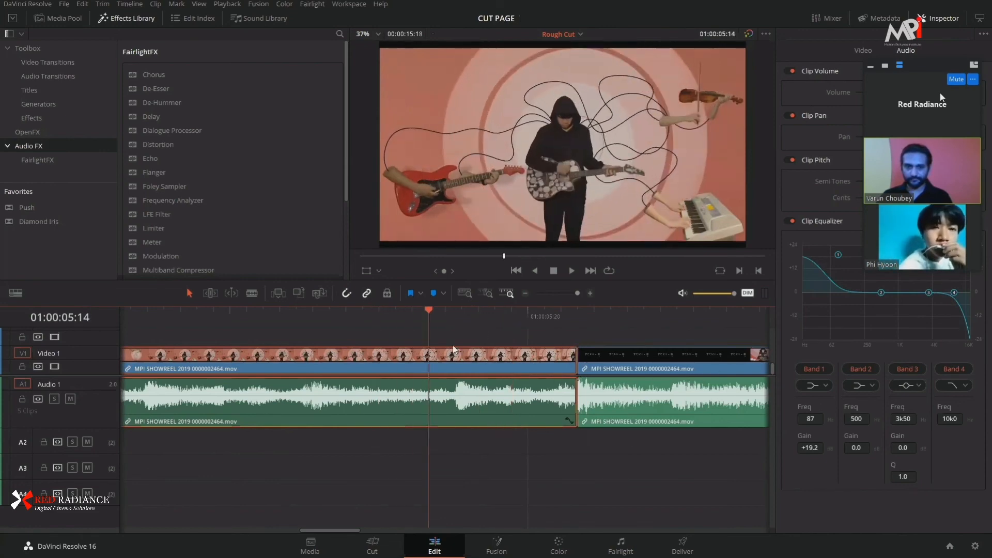
# - Lower equalizer Band 1 to -13.1 dB at 58 Hz and change Band 4 to a high shelf with +24 dB at 4k41
pyautogui.moveTo(838, 256); pyautogui.dragTo(828, 318)
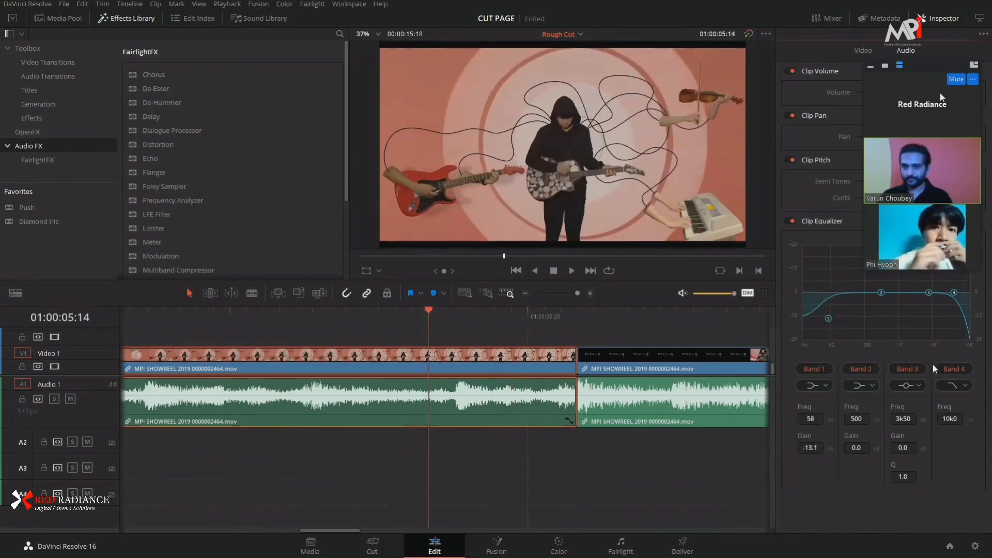
pyautogui.click(956, 385)
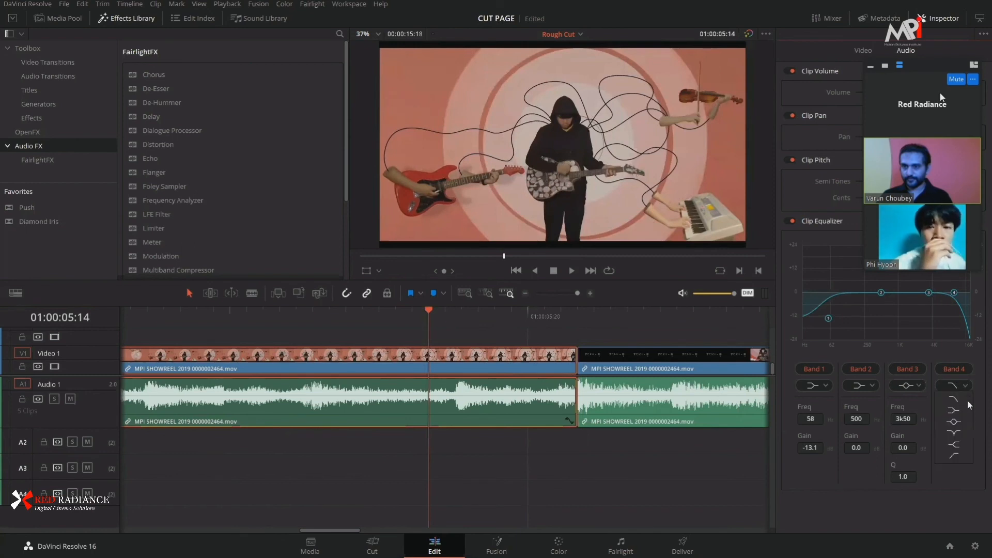
pyautogui.click(953, 444)
pyautogui.moveTo(954, 292); pyautogui.dragTo(936, 244)
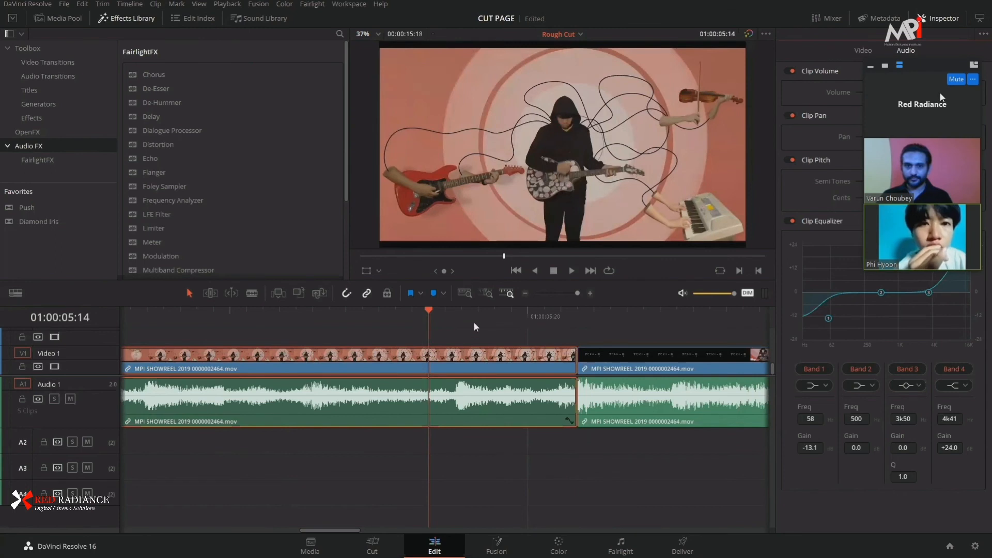
# - Play the second clip's equalized audio from 01:00:05:04 and replay it to hear the boosted high frequencies
pyautogui.moveTo(428, 314); pyautogui.dragTo(262, 346)
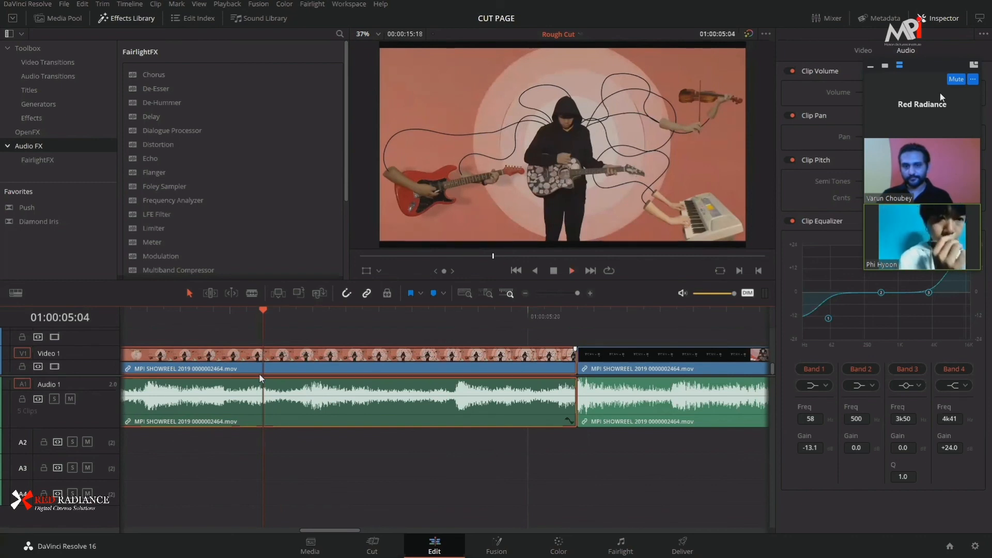
pyautogui.press('space')
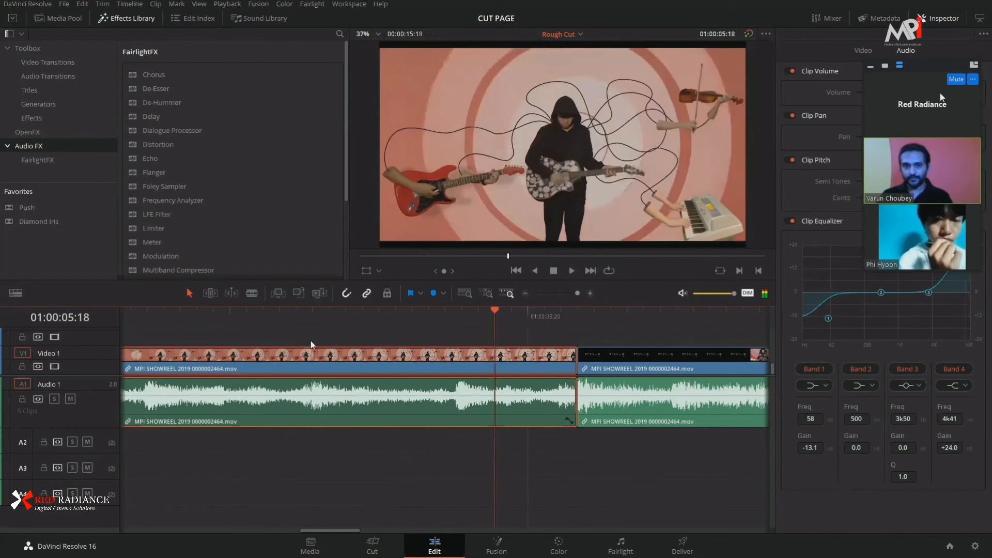
pyautogui.click(316, 311)
pyautogui.press('space')
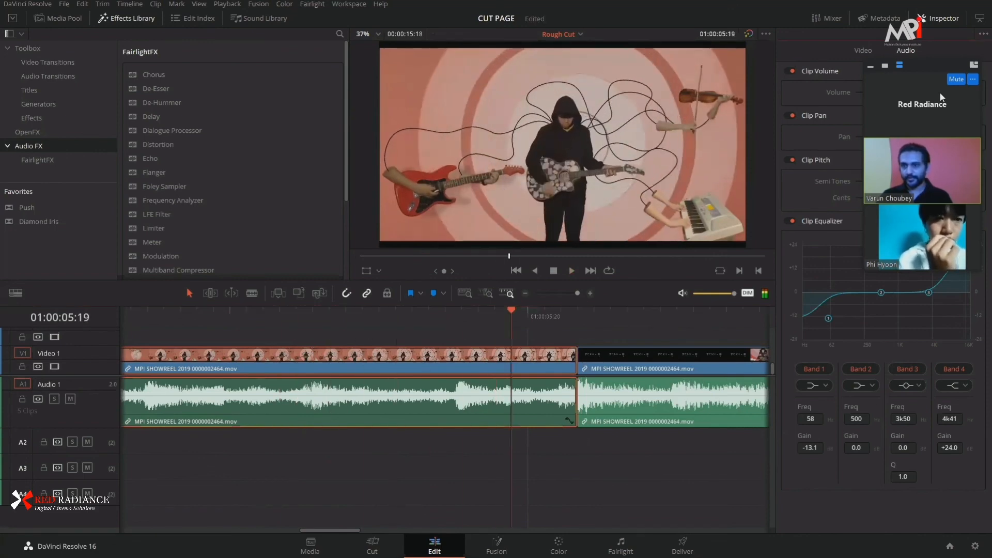
# - Set the Band 4 frequency to 4k70 at +24 dB gain and play the second clip to its end
pyautogui.moveTo(938, 267); pyautogui.dragTo(935, 244)
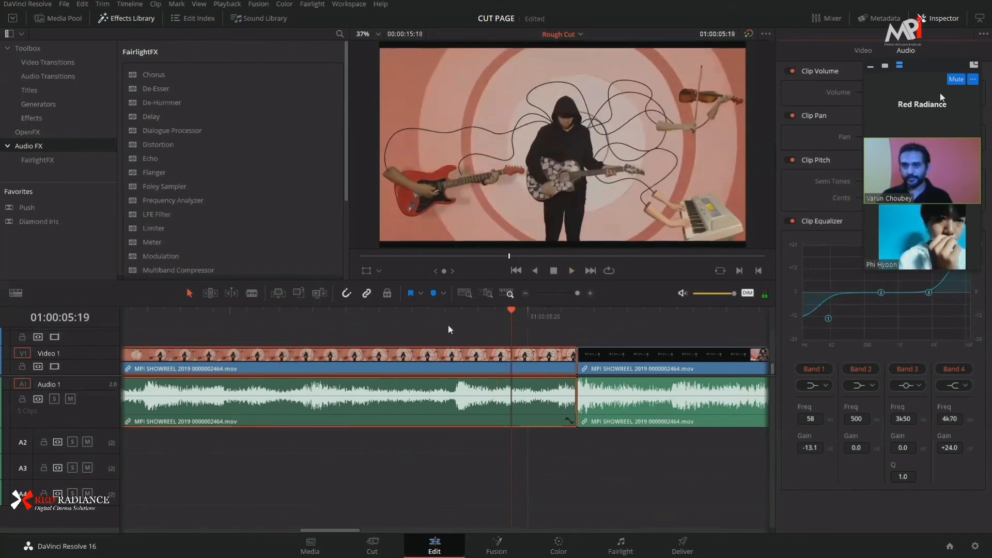
pyautogui.click(297, 312)
pyautogui.press('space')
pyautogui.press('space')
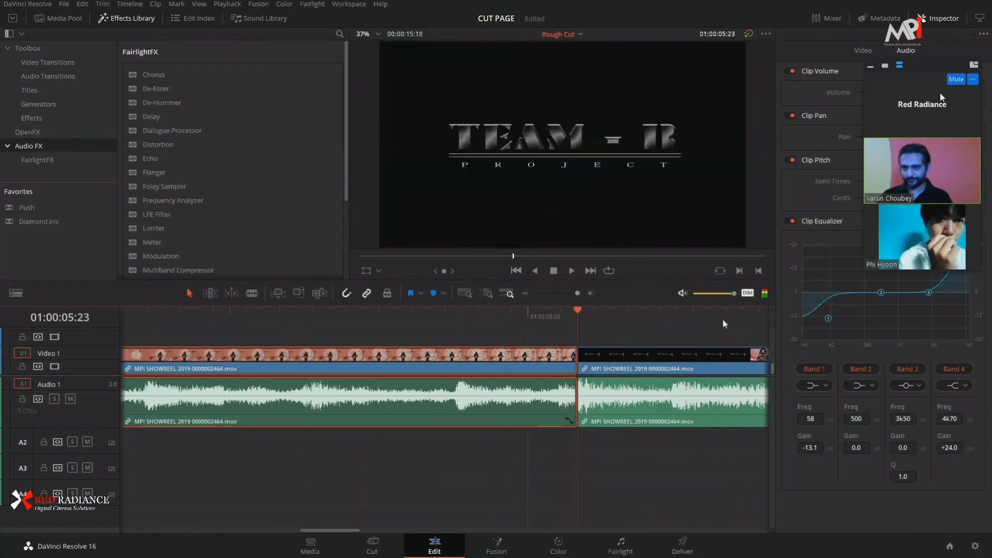
# - Turn off the second clip's equalizer and replay the same section for comparison
pyautogui.click(792, 222)
pyautogui.moveTo(488, 319); pyautogui.dragTo(300, 351)
pyautogui.press('space')
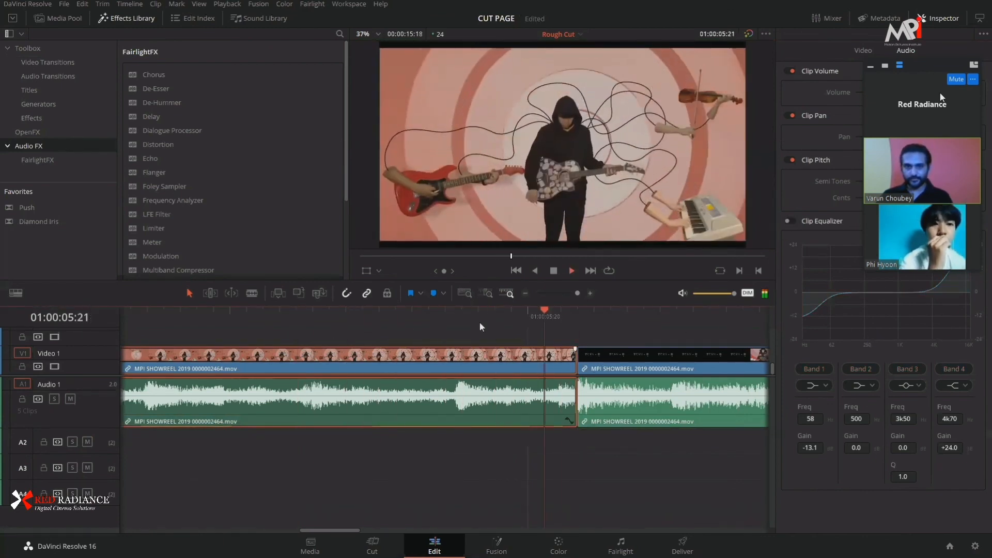
# - Stop the comparison playback at 01:00:05:21 and turn the second clip's equalizer back on
pyautogui.press('space')
pyautogui.click(322, 332)
pyautogui.press('space')
pyautogui.press('space')
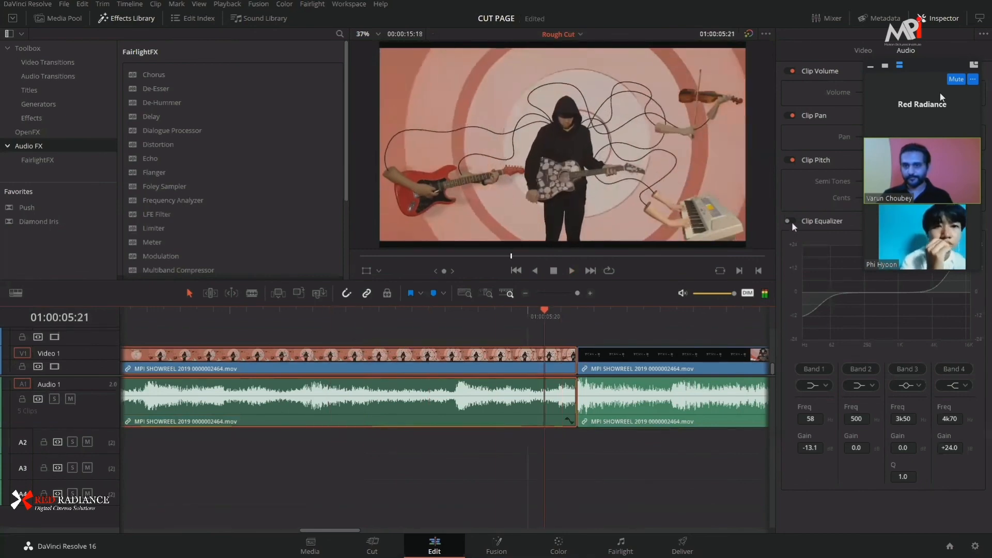
pyautogui.click(790, 222)
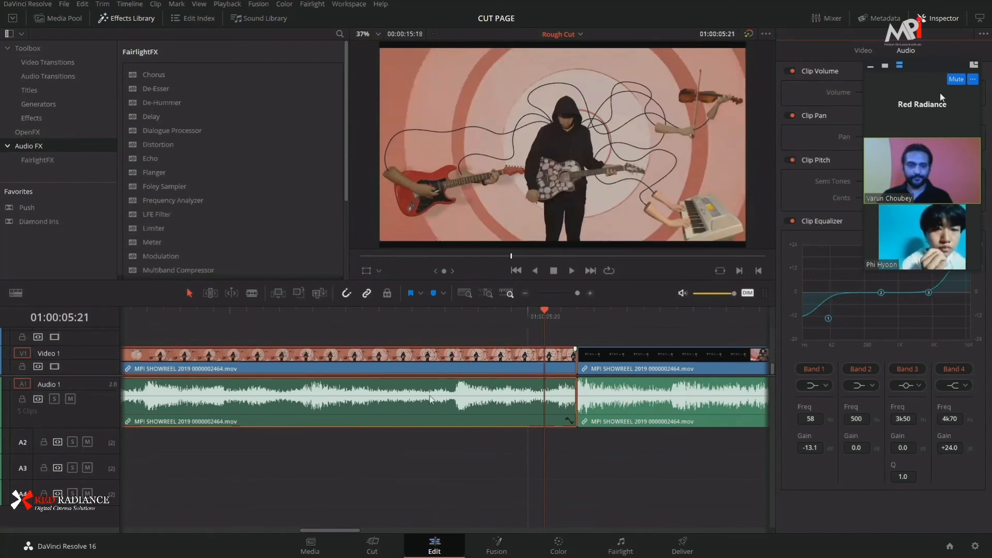
# - Hide the Inspector, show the audio Mixer, and widen it to fit tracks A1 to A4 and the main output
pyautogui.scroll(-2, 436, 448)
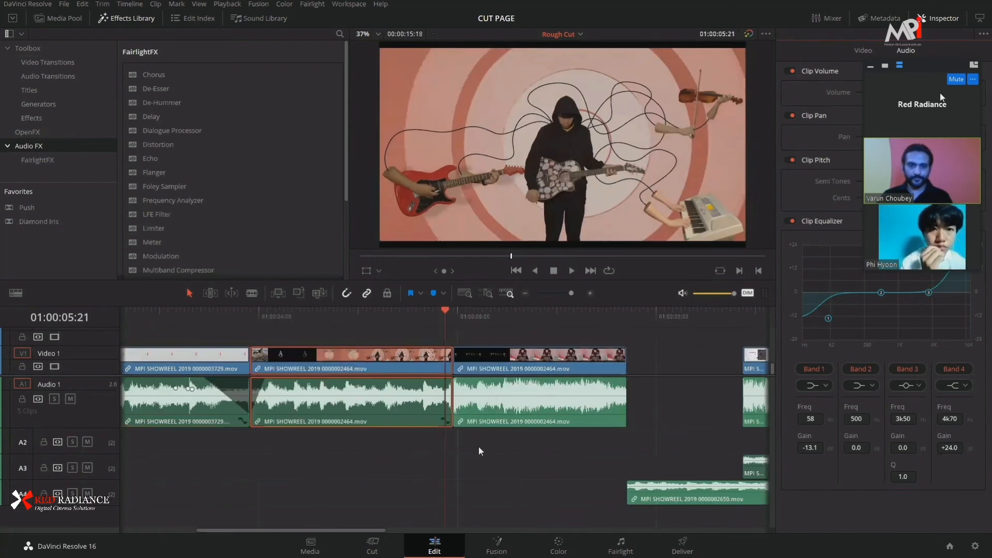
pyautogui.click(948, 23)
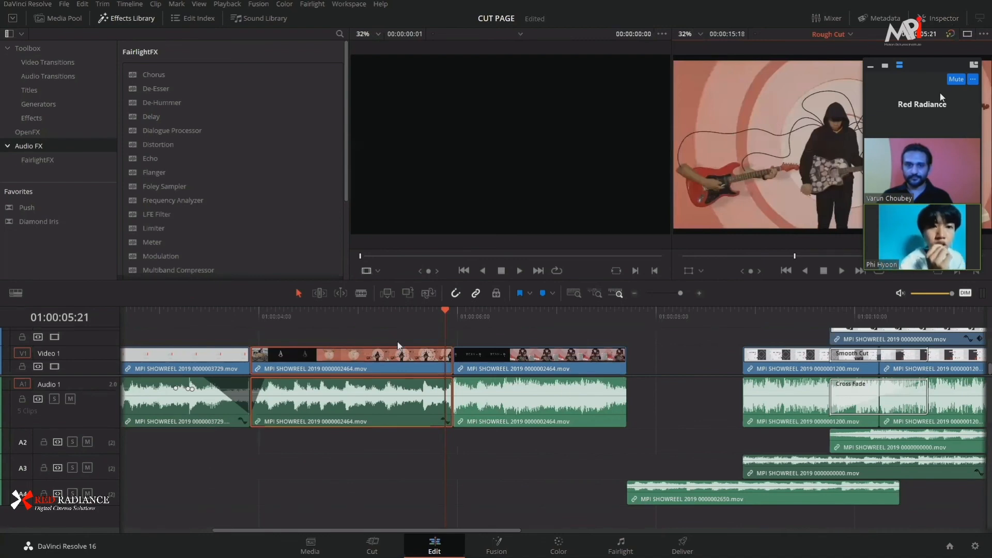
pyautogui.moveTo(415, 322); pyautogui.dragTo(399, 328)
pyautogui.hscroll(-3, 520, 455)
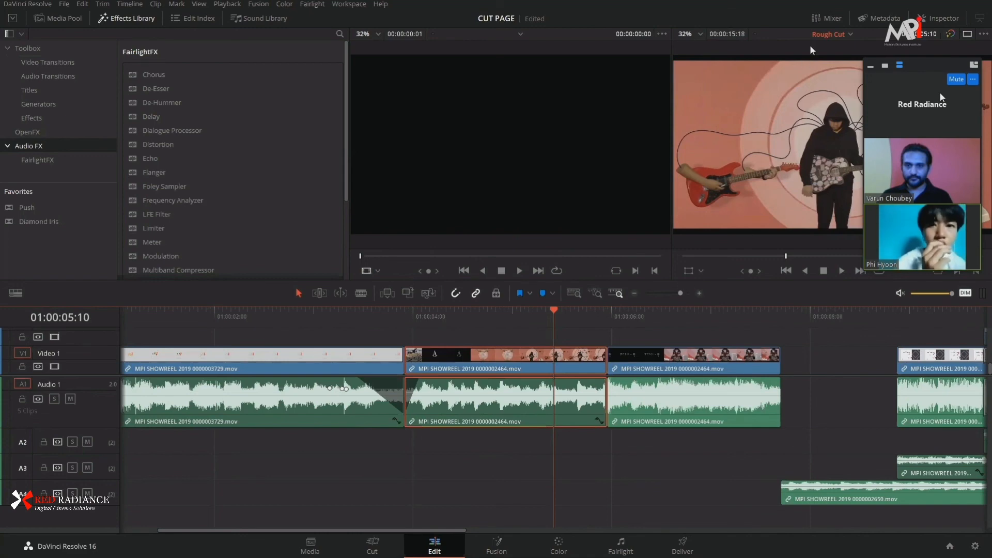
pyautogui.click(828, 18)
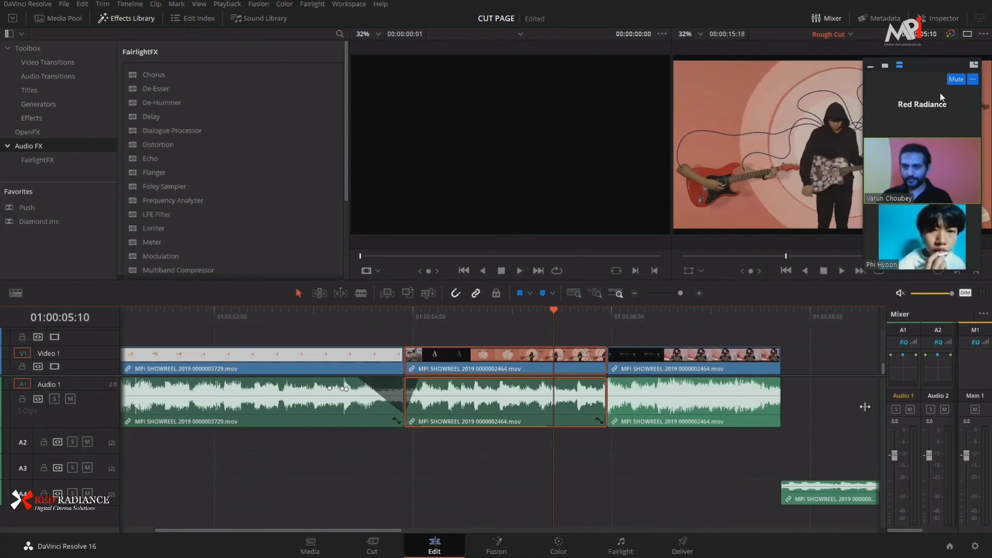
pyautogui.moveTo(886, 407); pyautogui.dragTo(801, 409)
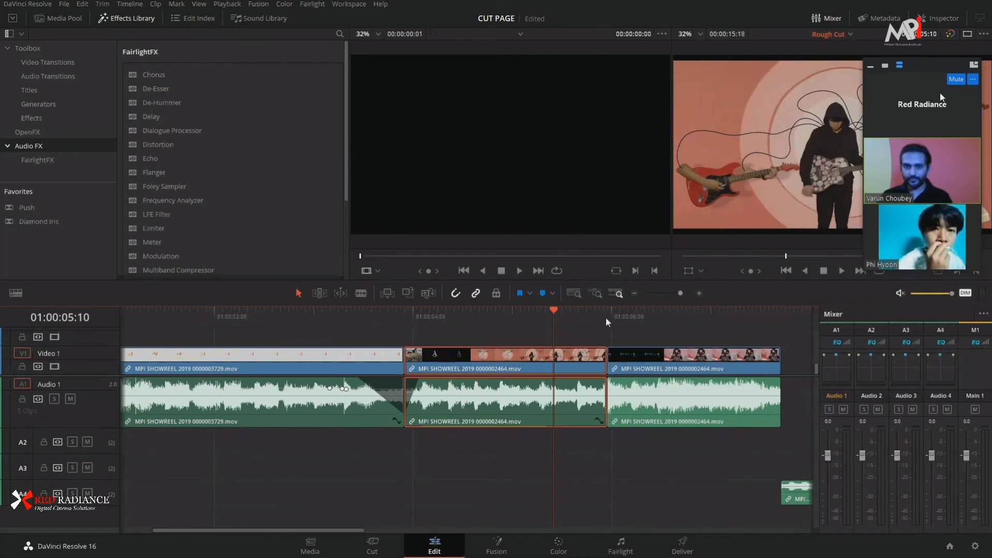
# - Play the timeline from the first clip while watching the track levels in the Mixer, ending at 01:00:12:13
pyautogui.moveTo(607, 316); pyautogui.dragTo(331, 349)
pyautogui.press('space')
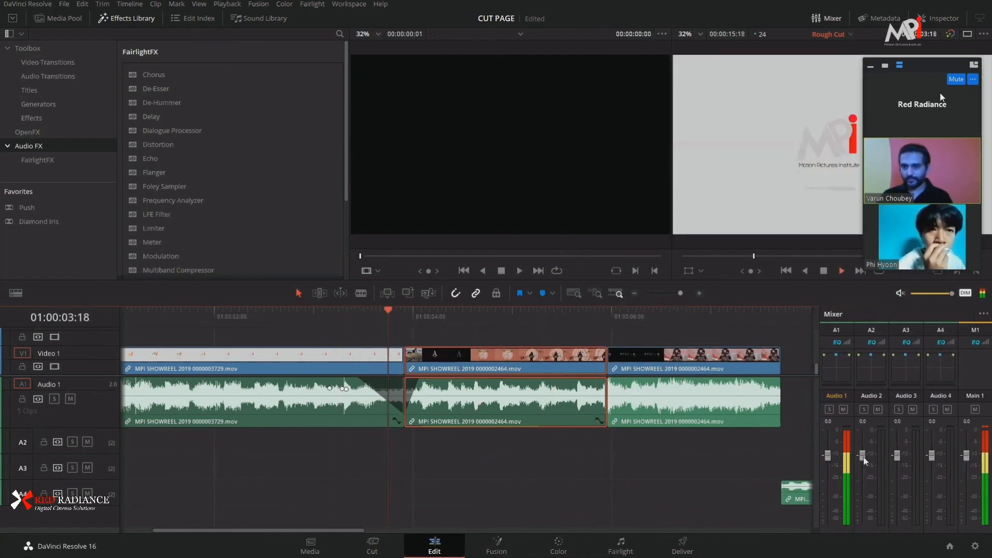
pyautogui.hotkey('ctrl', '-')
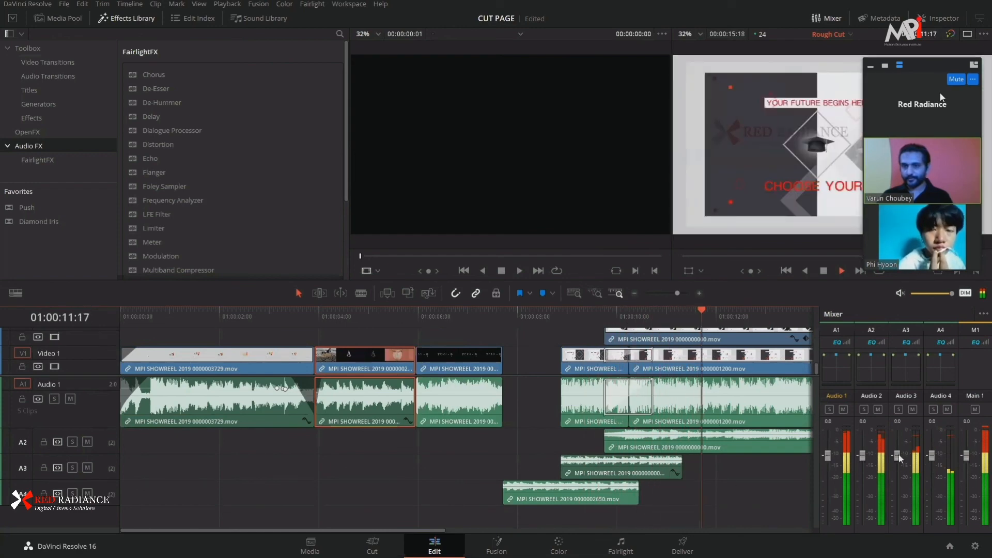
pyautogui.press('space')
pyautogui.moveTo(752, 314)
pyautogui.mouseDown()
pyautogui.moveTo(720, 315)
pyautogui.moveTo(743, 316)
pyautogui.mouseUp()
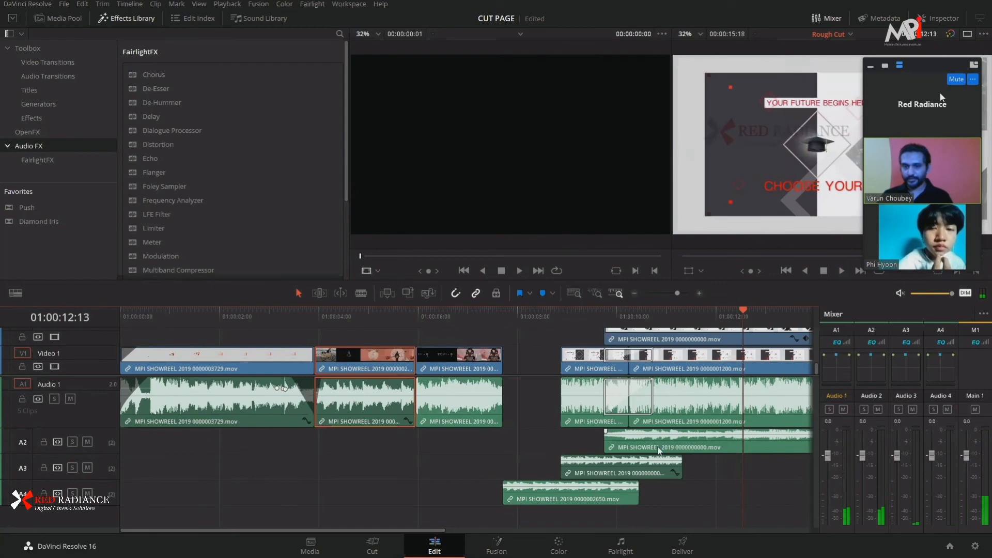
# - Lower the Audio 2 track fader to -10 while playing from 01:00:12:13, and replay the section to hear the change
pyautogui.hotkey('ctrl', '-')
pyautogui.hotkey('ctrl', '-')
pyautogui.hotkey('ctrl', '=')
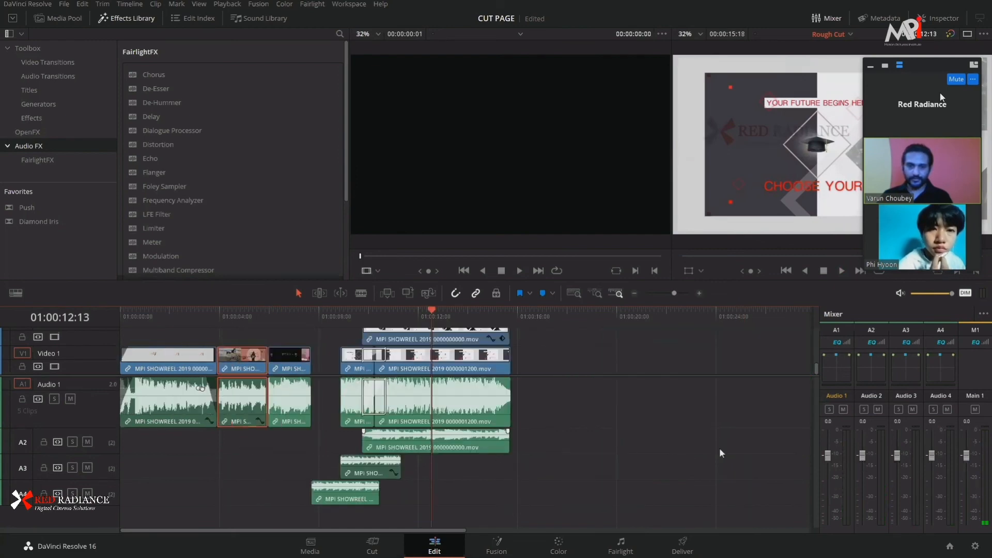
pyautogui.press('space')
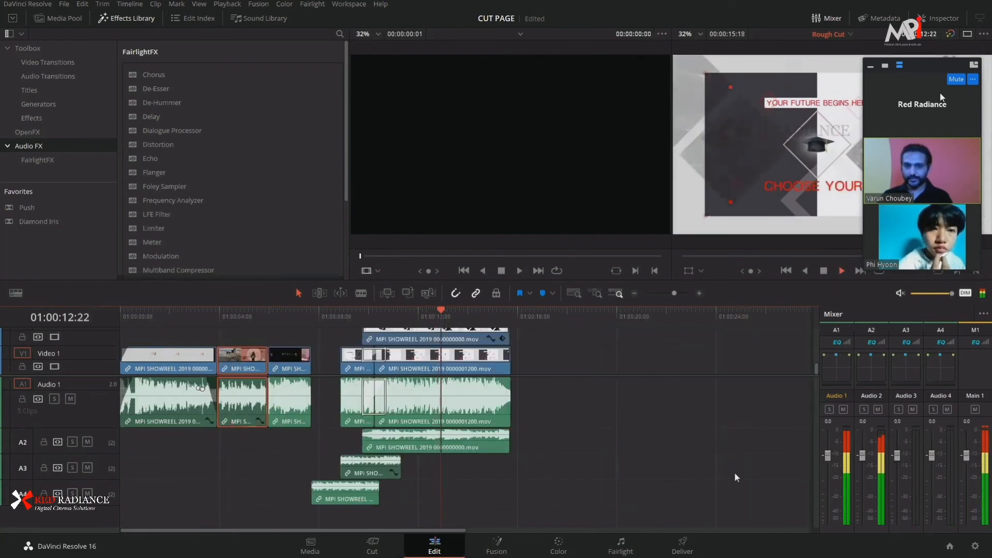
pyautogui.moveTo(861, 455); pyautogui.dragTo(869, 479)
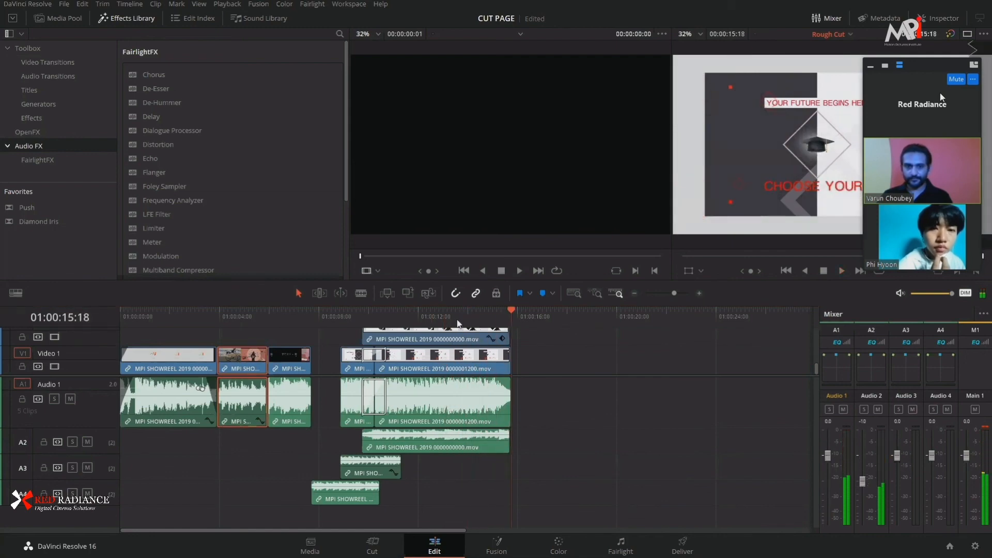
pyautogui.click(401, 312)
pyautogui.press('space')
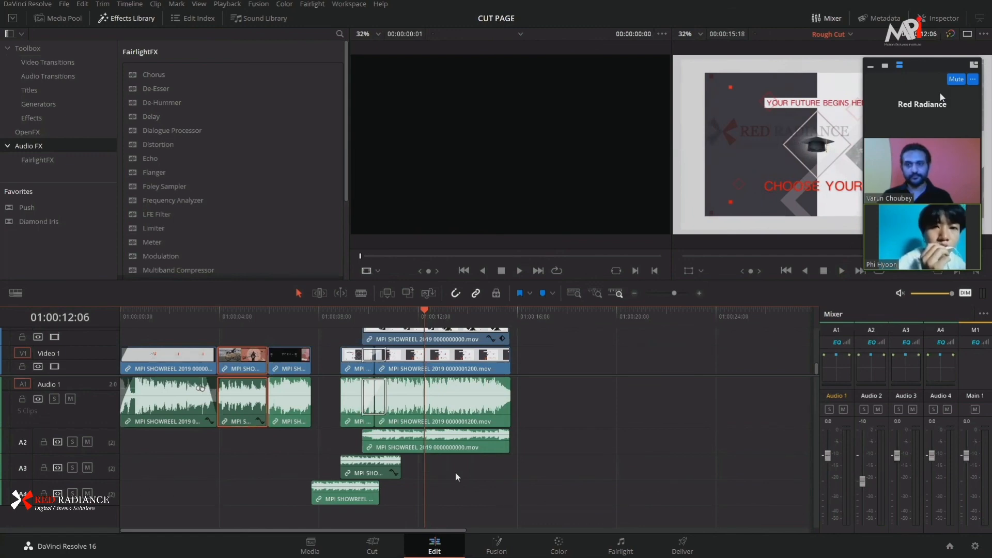
pyautogui.moveTo(446, 310)
pyautogui.mouseDown()
pyautogui.moveTo(479, 315)
pyautogui.moveTo(457, 313)
pyautogui.mouseUp()
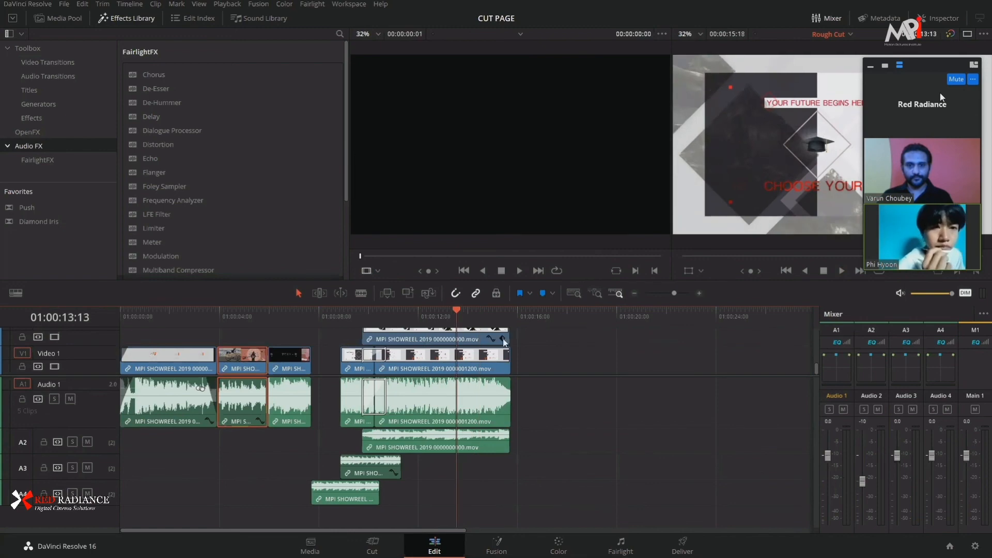
# - Switch to the Fairlight page, move the playhead to 01:00:11:23 and show the effects library
pyautogui.click(621, 546)
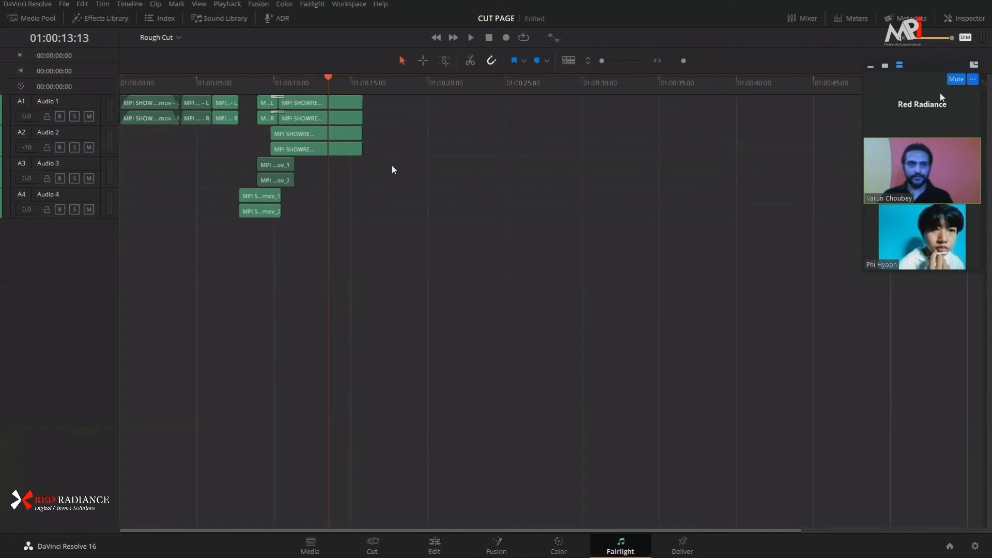
pyautogui.press('space')
pyautogui.hotkey('ctrl', '=')
pyautogui.hotkey('ctrl', '=')
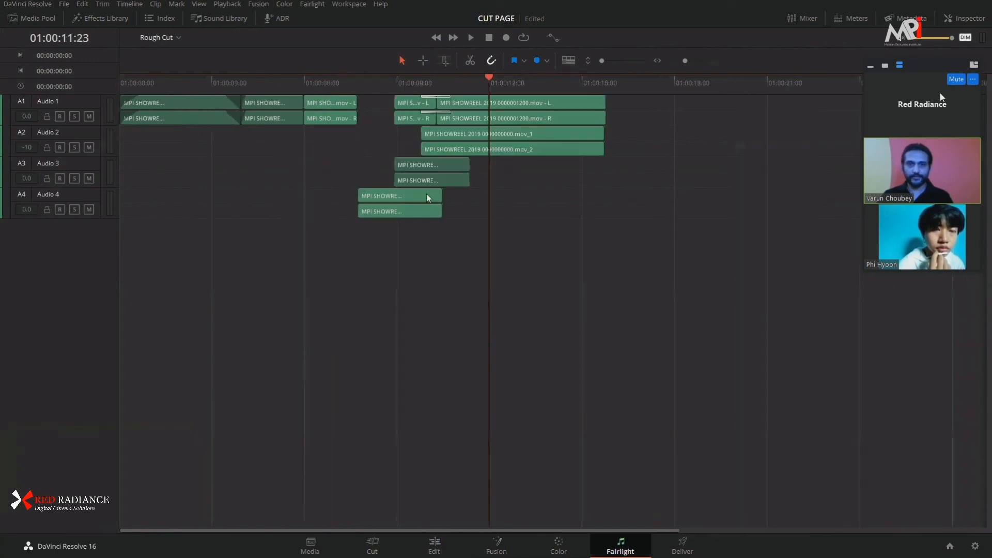
pyautogui.click(114, 20)
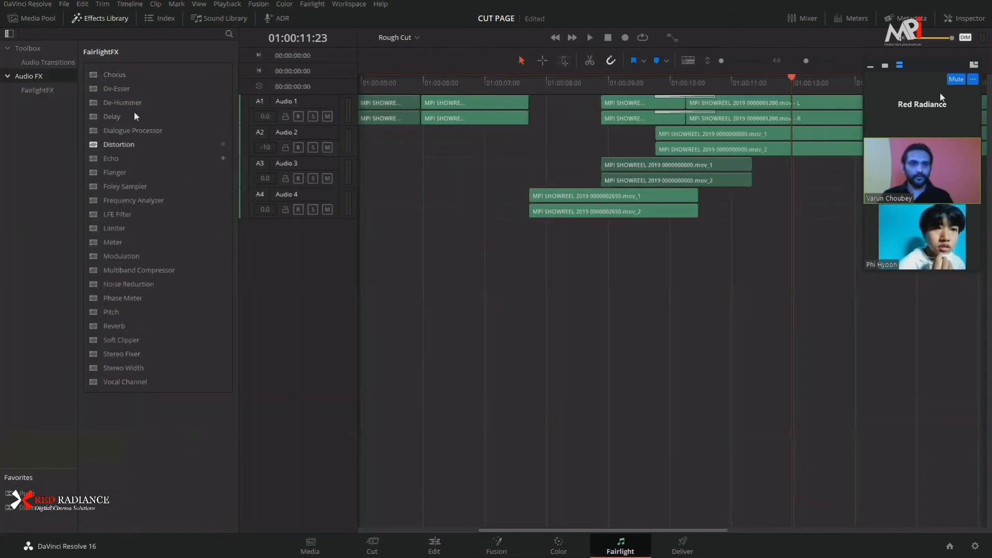
# - Return to the Edit page, apply the FairlightFX Noise Reduction effect to the clip on audio track A4 and close its settings
pyautogui.click(443, 546)
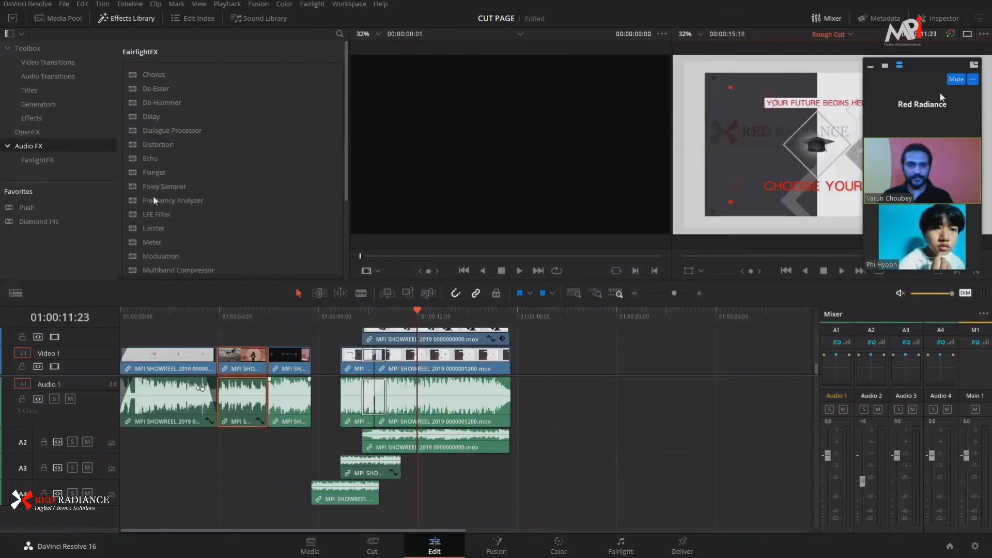
pyautogui.scroll(-2, 196, 206)
pyautogui.scroll(-2, 192, 220)
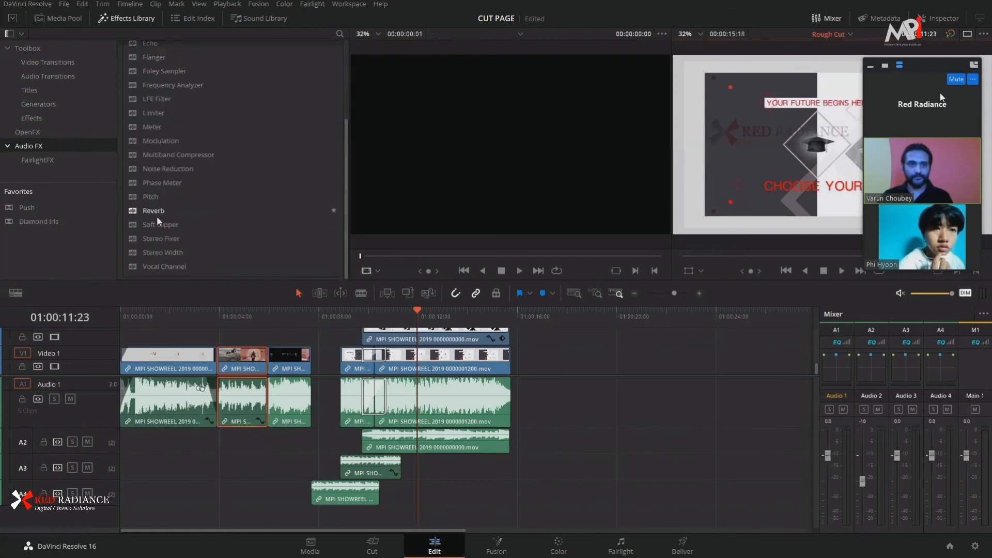
pyautogui.click(150, 211)
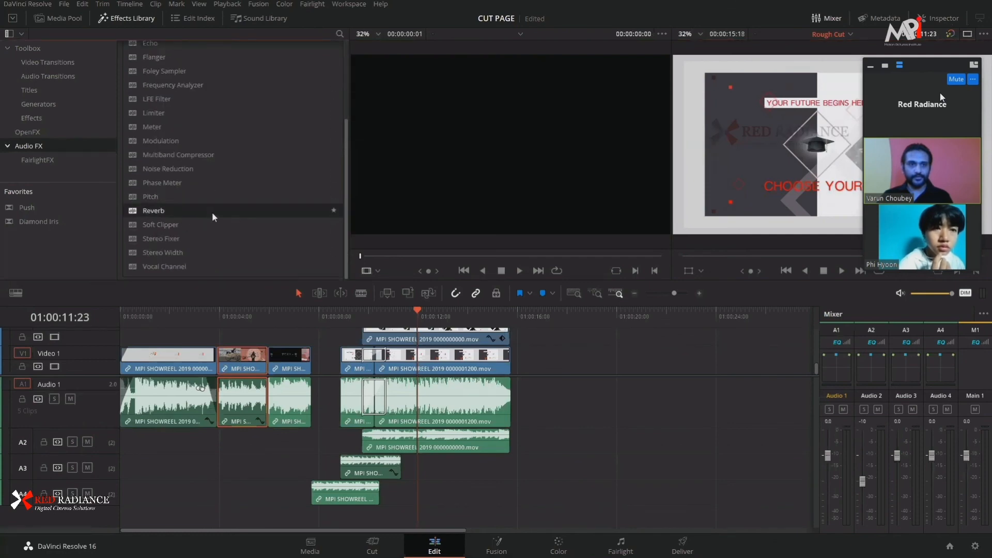
pyautogui.scroll(3, 206, 188)
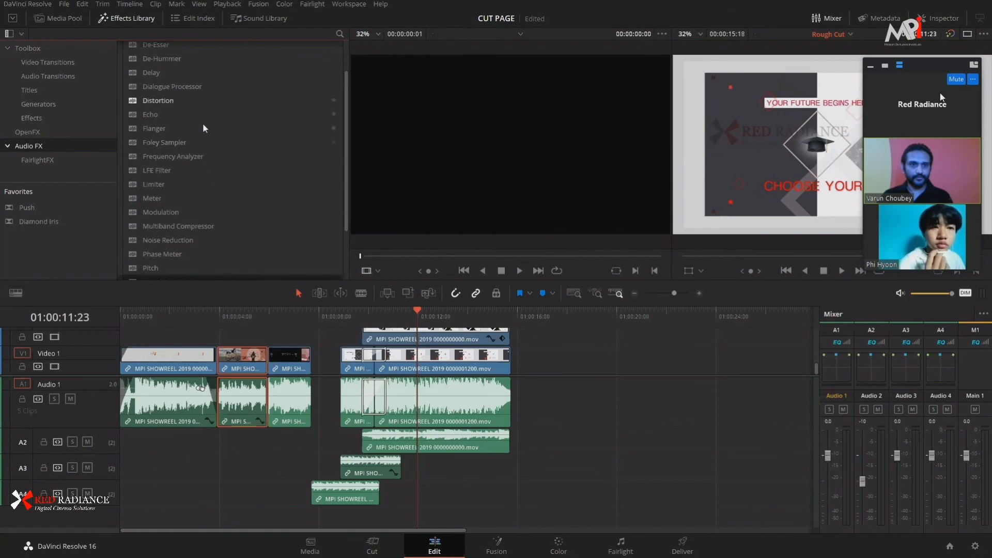
pyautogui.scroll(2, 212, 151)
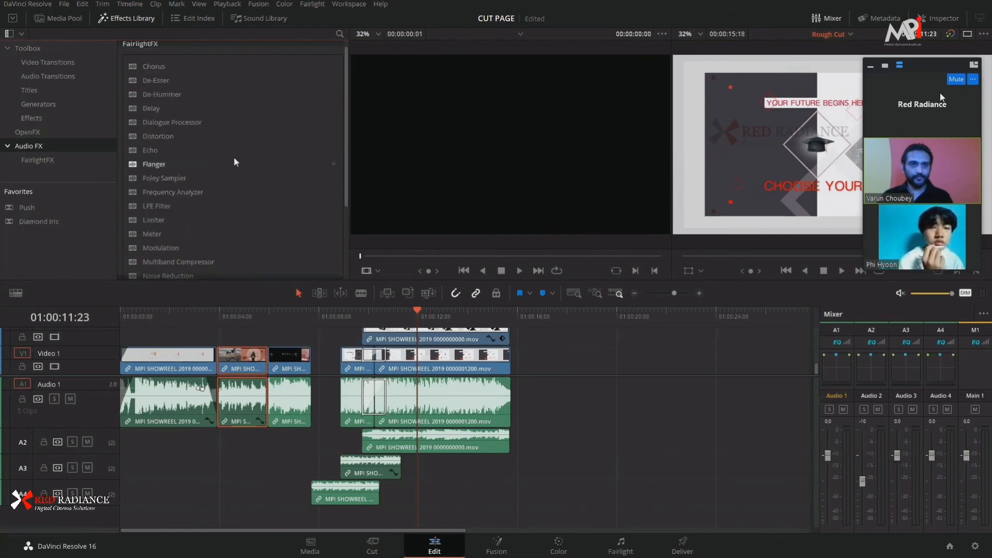
pyautogui.scroll(-3, 246, 202)
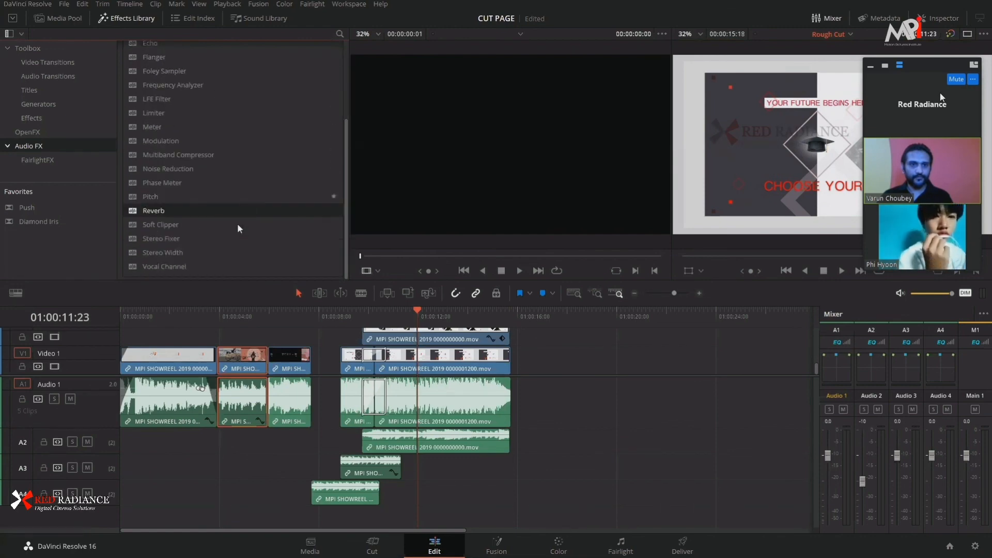
pyautogui.moveTo(192, 169); pyautogui.dragTo(356, 495)
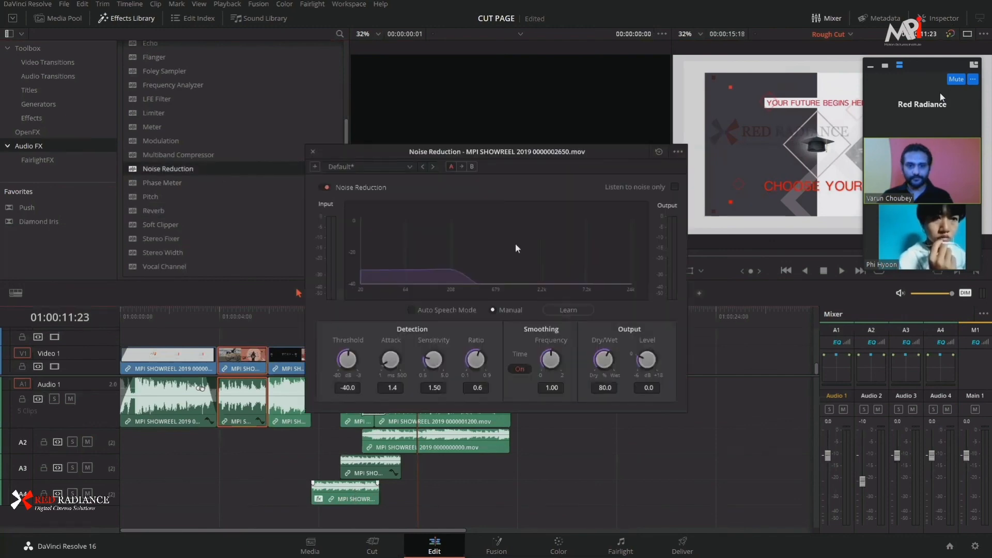
pyautogui.click(312, 152)
# - Switch to the Fairlight page, place the playhead at 01:00:08:10 and select the Audio 4 clip
pyautogui.click(621, 545)
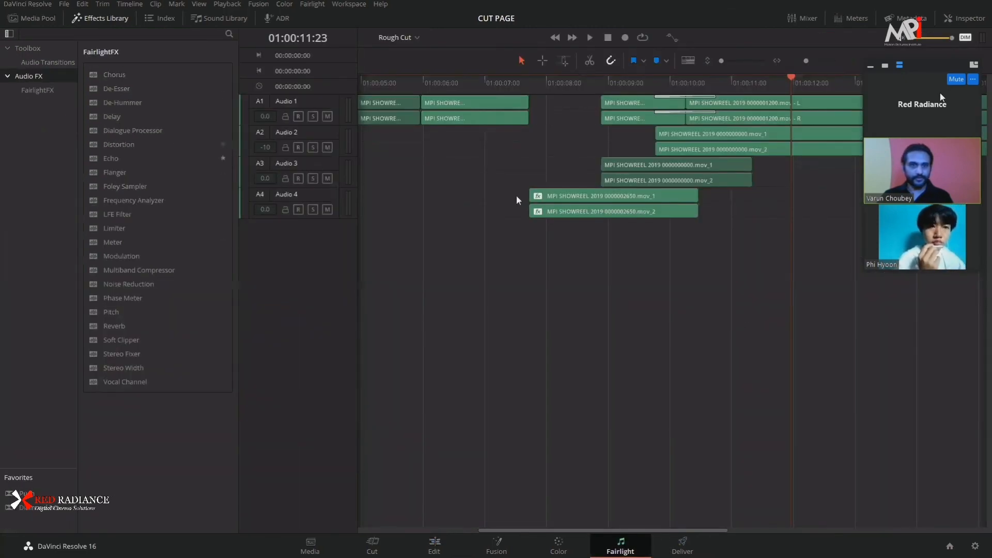
pyautogui.click(811, 89)
pyautogui.moveTo(812, 91); pyautogui.dragTo(807, 91)
pyautogui.moveTo(619, 85); pyautogui.dragTo(579, 254)
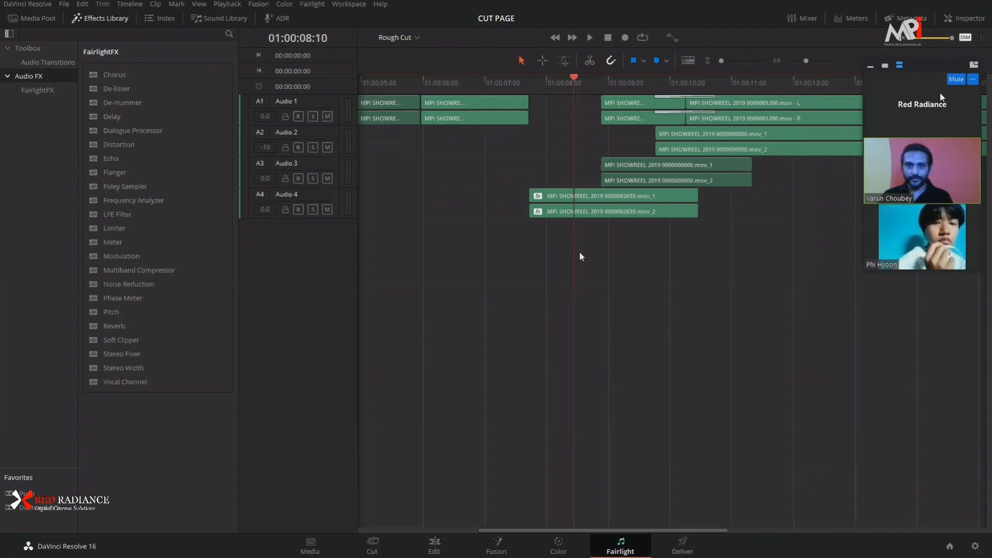
pyautogui.click(615, 214)
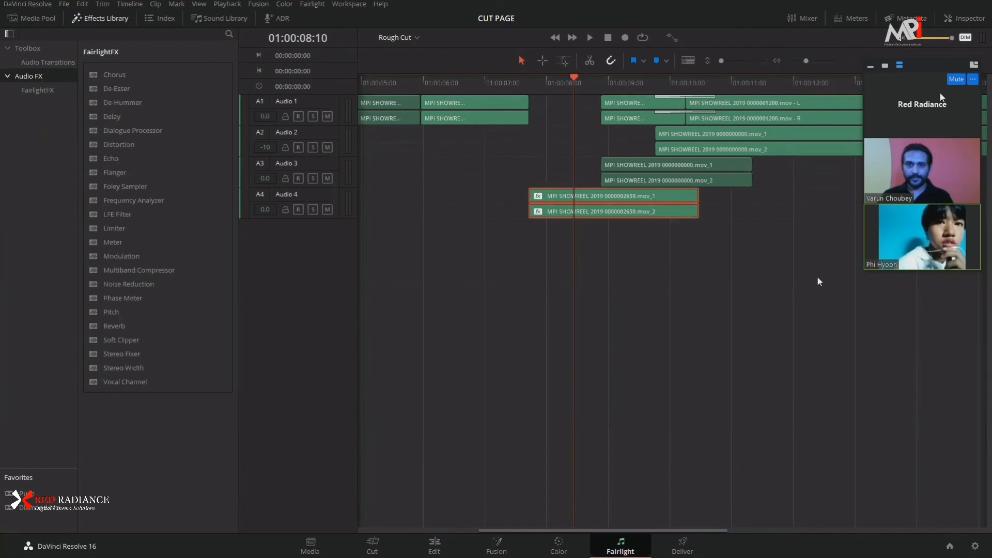
# - Copy the Audio 4 clip with the playhead at 01:00:08:03, paste it with the playhead at 01:00:11:18, and undo the paste
pyautogui.click(555, 85)
pyautogui.click(634, 232)
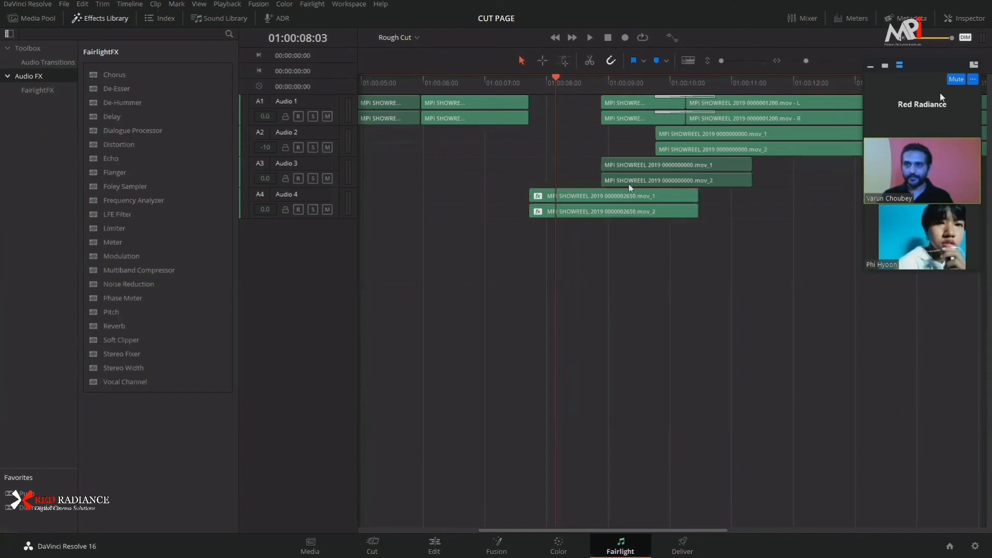
pyautogui.click(607, 200)
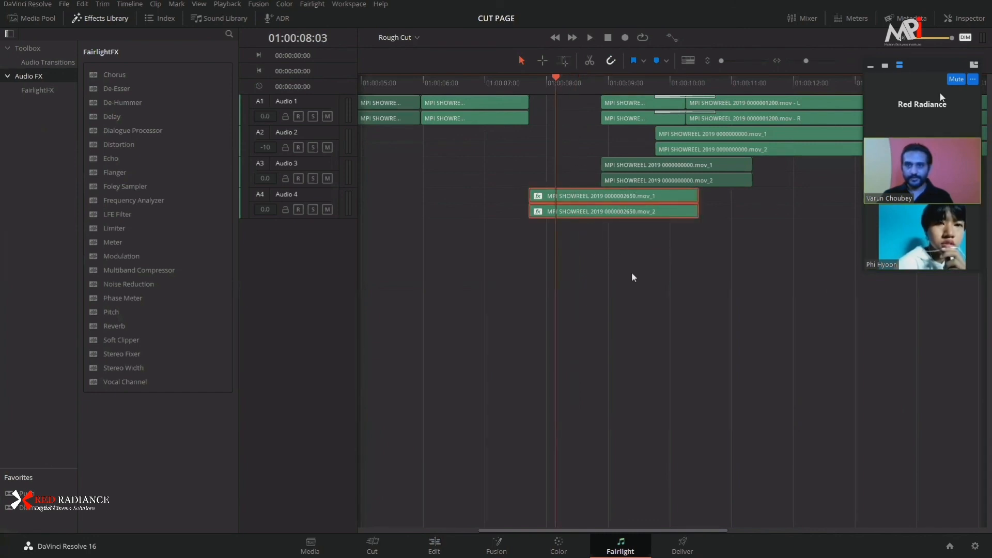
pyautogui.press('d')
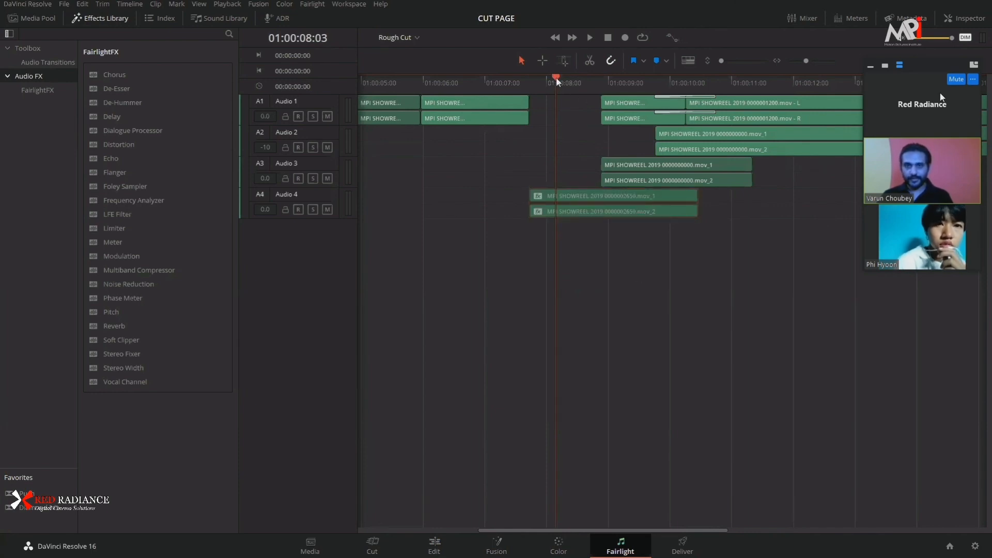
pyautogui.moveTo(555, 77); pyautogui.dragTo(779, 102)
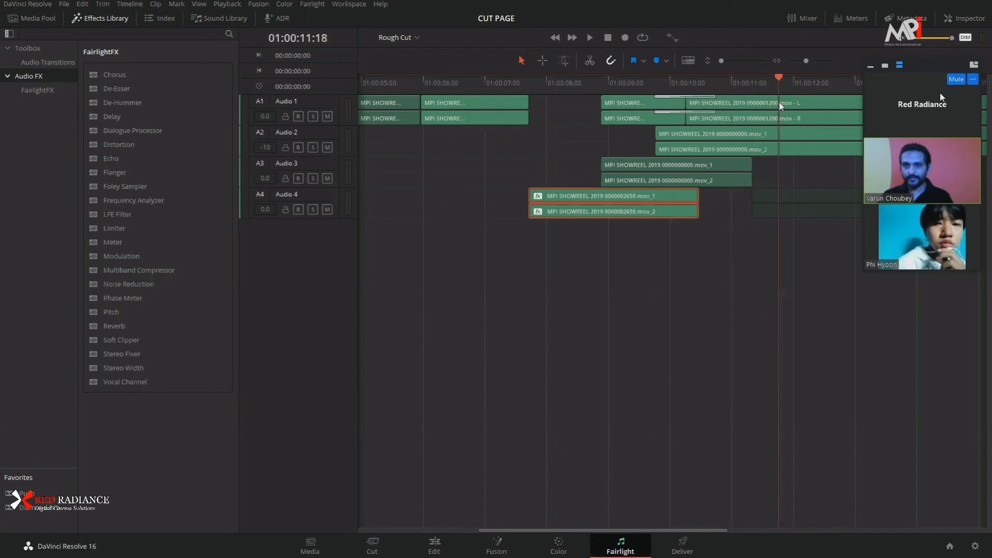
pyautogui.hotkey('ctrl', 'z')
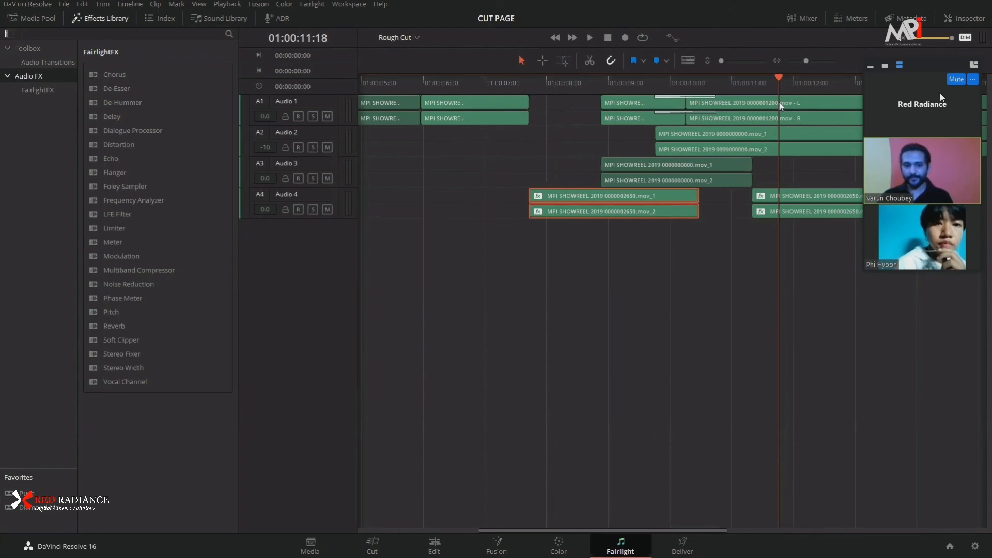
pyautogui.hotkey('ctrl', 'z')
# - Paste the copied Audio 4 clip again with the playhead at 01:00:11:21 and clear the clip selection
pyautogui.moveTo(664, 81); pyautogui.dragTo(563, 96)
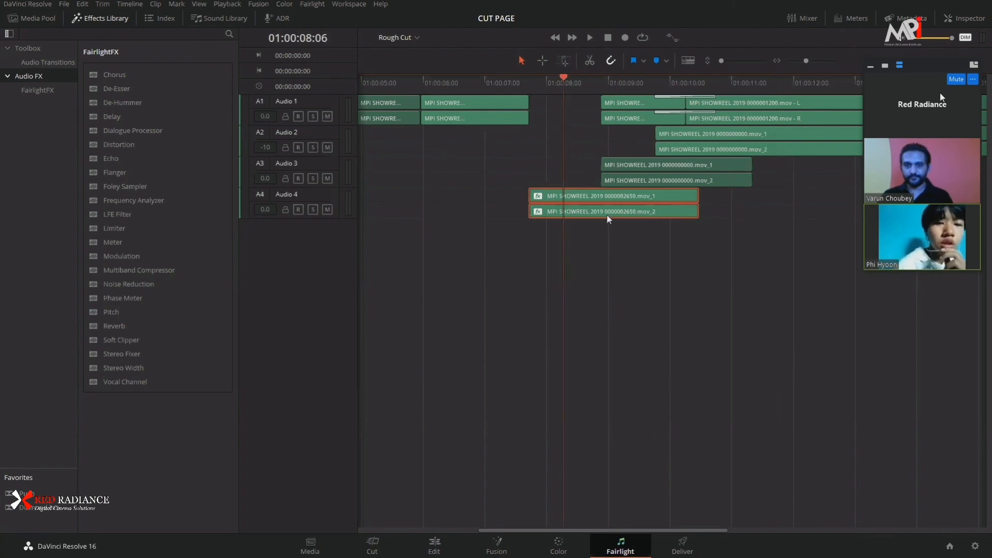
pyautogui.press('d')
pyautogui.moveTo(563, 78); pyautogui.dragTo(786, 100)
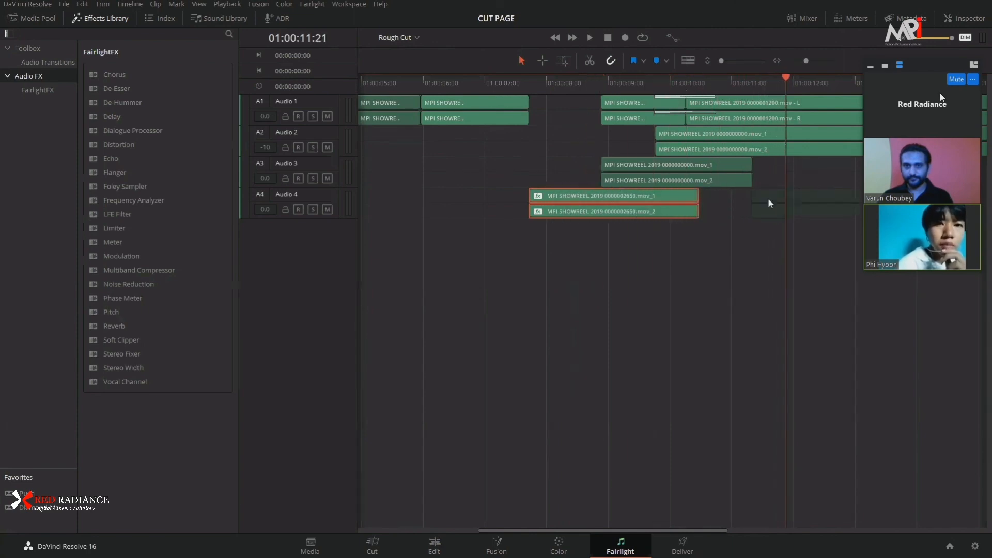
pyautogui.hotkey('ctrl', 'v')
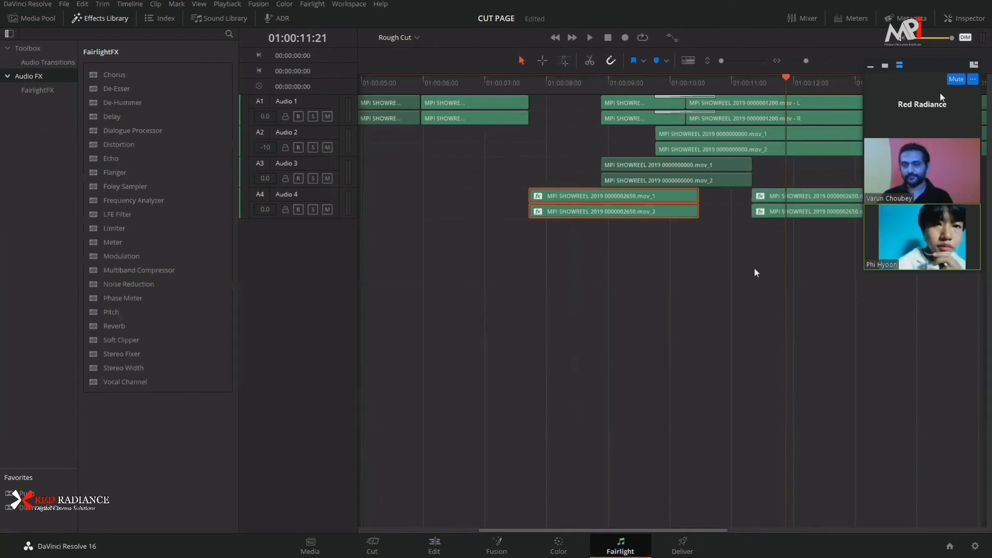
pyautogui.click(753, 265)
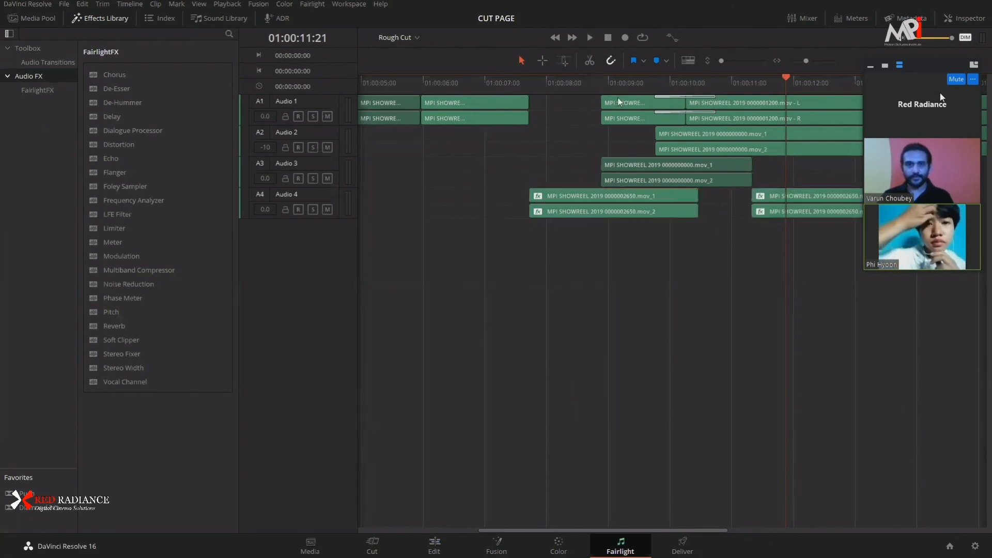
# - Turn on the Video Scroller and play the timeline with it, replaying from 01:00:07:17
pyautogui.click(690, 61)
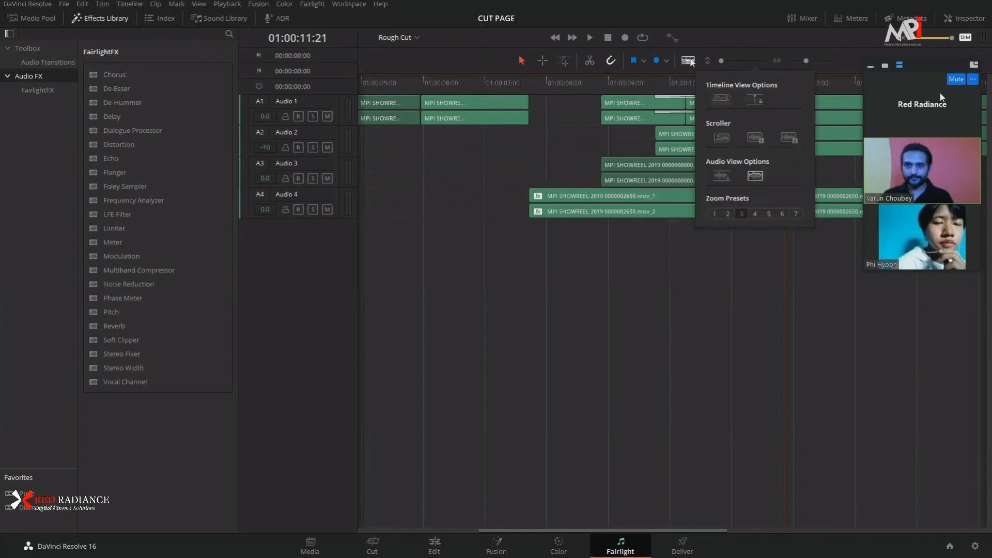
pyautogui.click(722, 139)
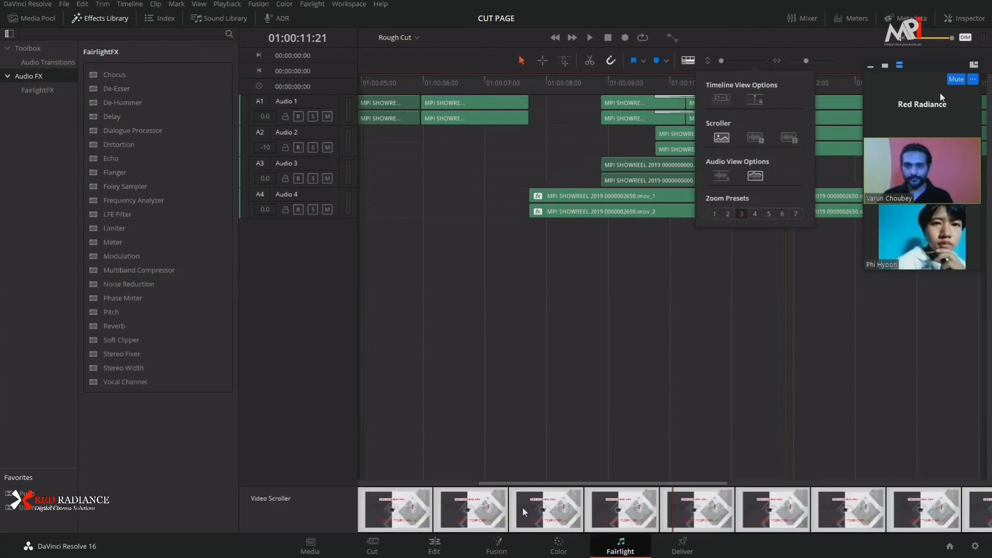
pyautogui.moveTo(581, 87); pyautogui.dragTo(392, 118)
pyautogui.press('space')
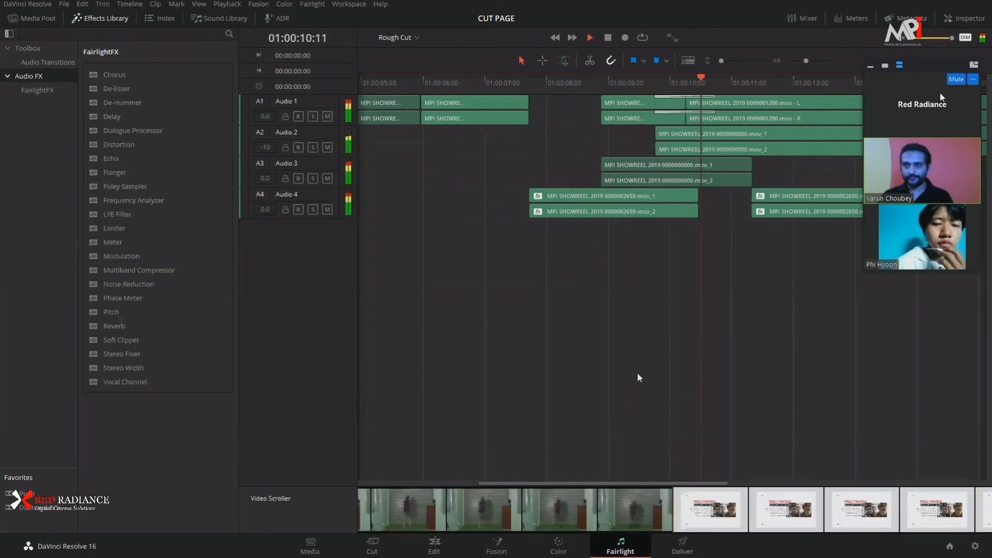
pyautogui.press('space')
pyautogui.moveTo(718, 79); pyautogui.dragTo(533, 127)
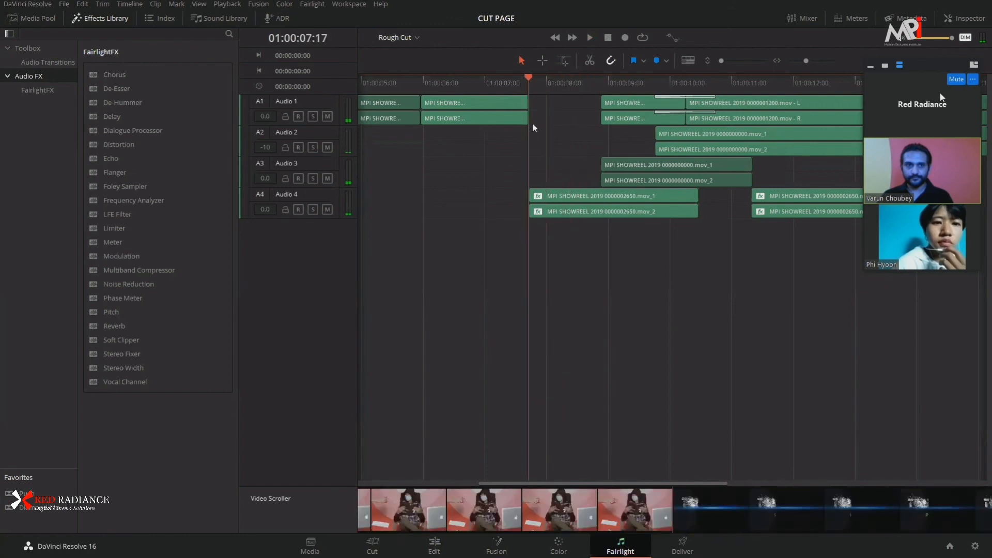
pyautogui.press('space')
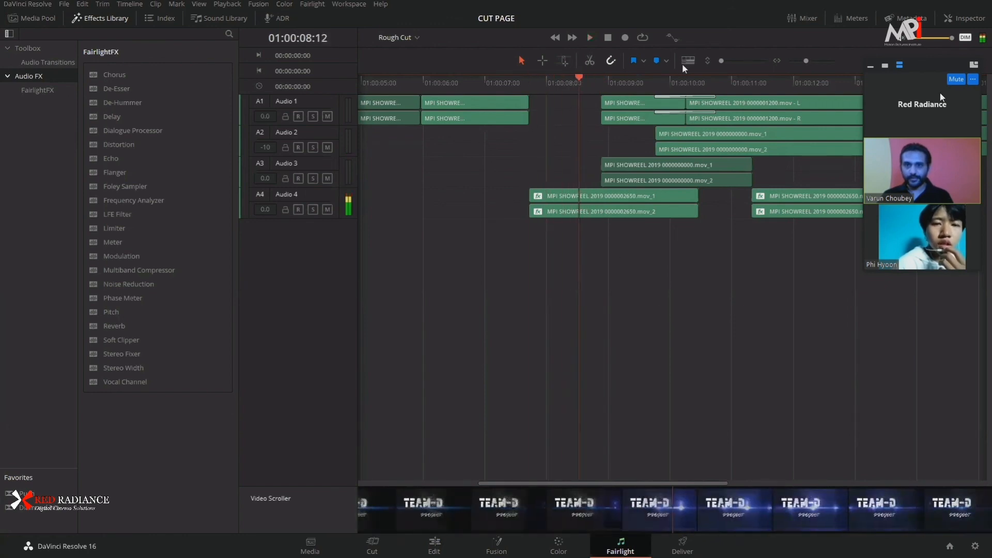
# - Turn on Audio Scroller 1 and play the timeline onward from 01:00:08:12
pyautogui.click(688, 60)
pyautogui.click(688, 138)
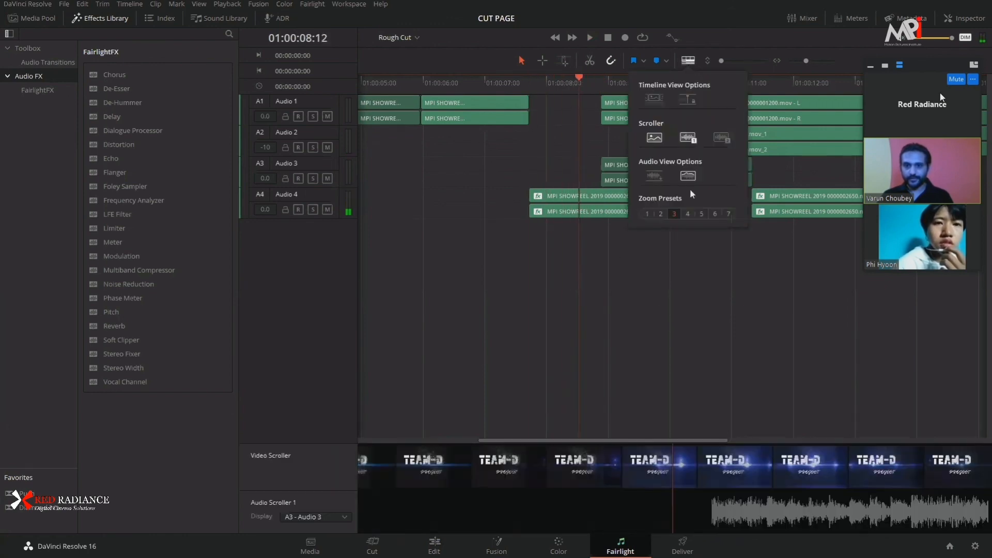
pyautogui.press('space')
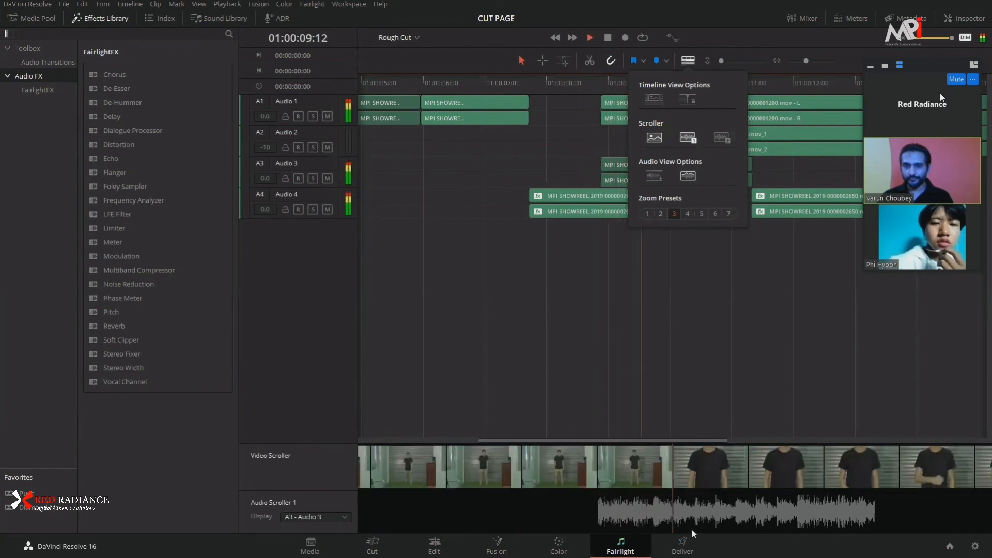
pyautogui.click(688, 383)
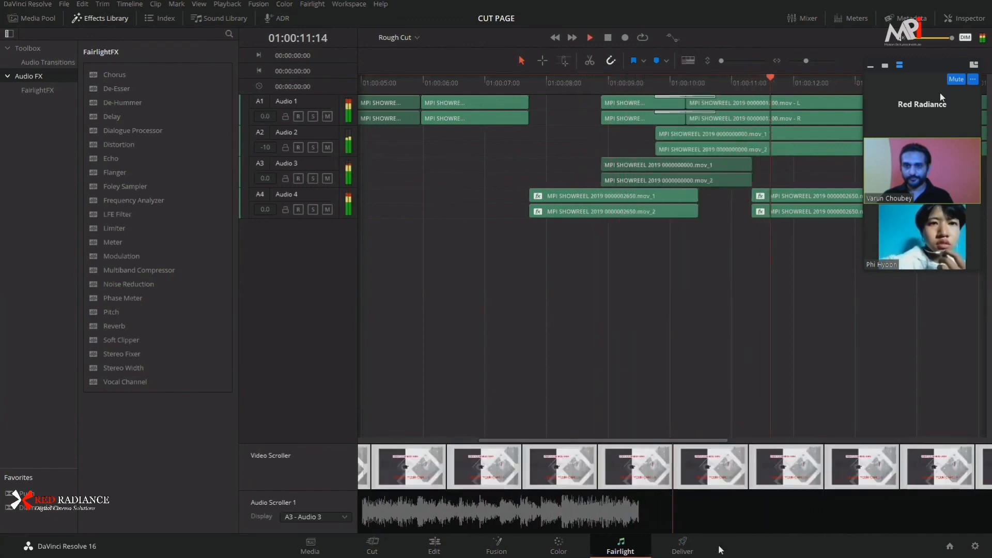
pyautogui.press('space')
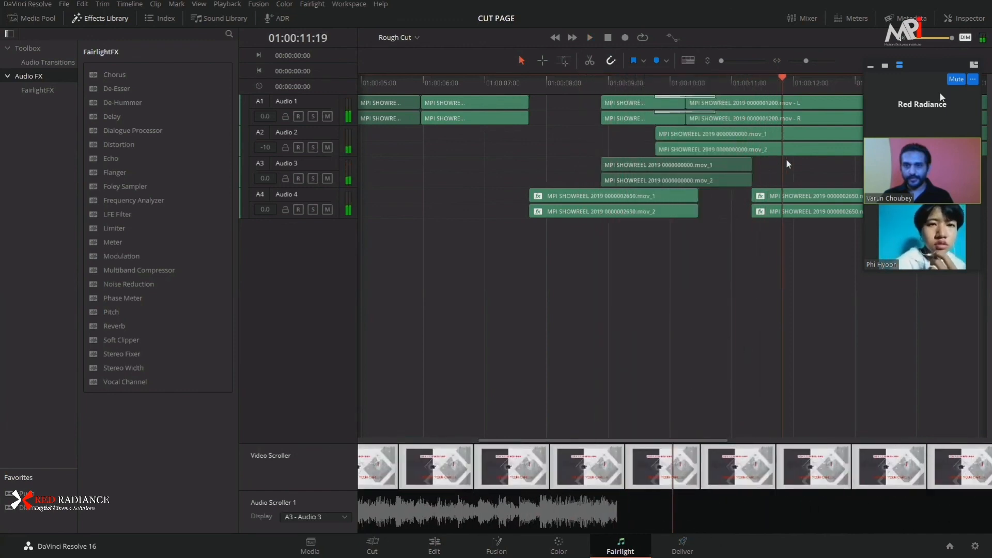
# - Select the pasted Audio 4 clip and switch Audio Scroller 1's display to A1 - Audio 1, finally to A2 - Audio 2
pyautogui.click(777, 212)
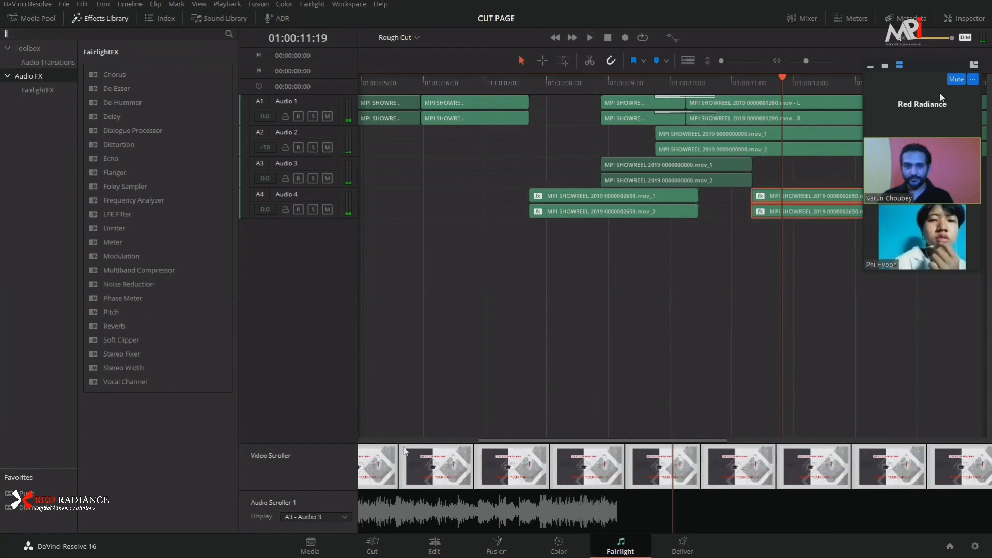
pyautogui.click(330, 516)
pyautogui.click(324, 519)
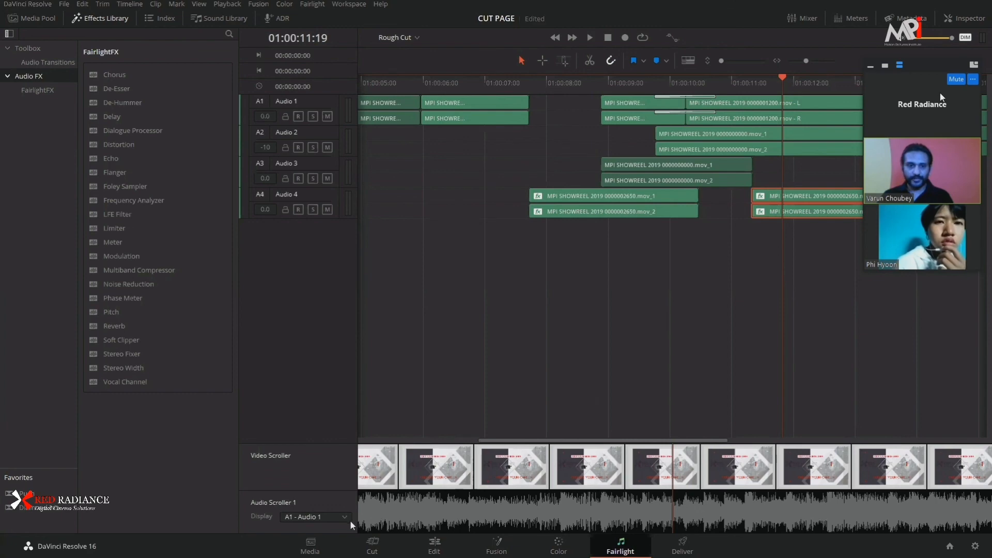
pyautogui.click(342, 513)
pyautogui.click(342, 529)
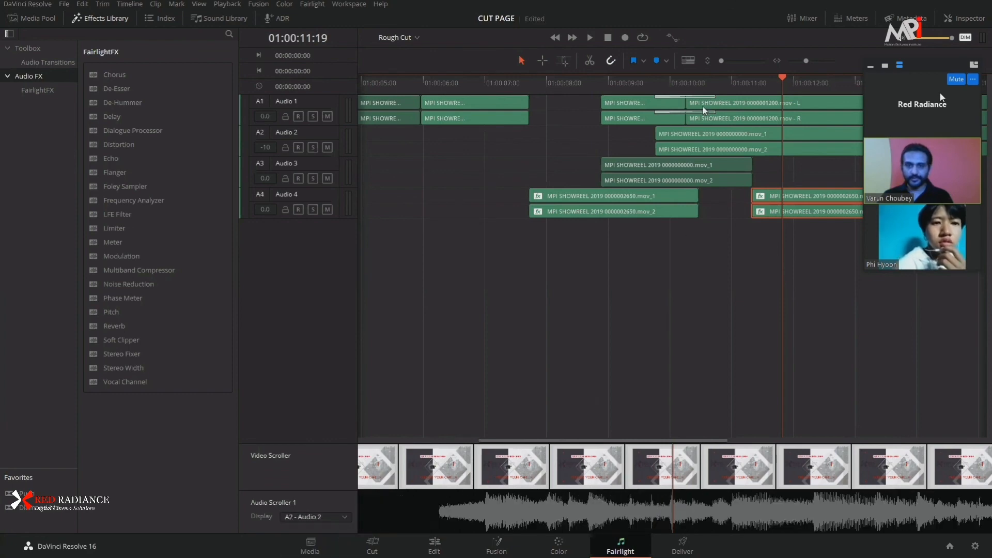
# - Turn on Audio Scroller 2 displaying A3 - Audio 3 and move the playhead to 01:00:10:16
pyautogui.click(686, 60)
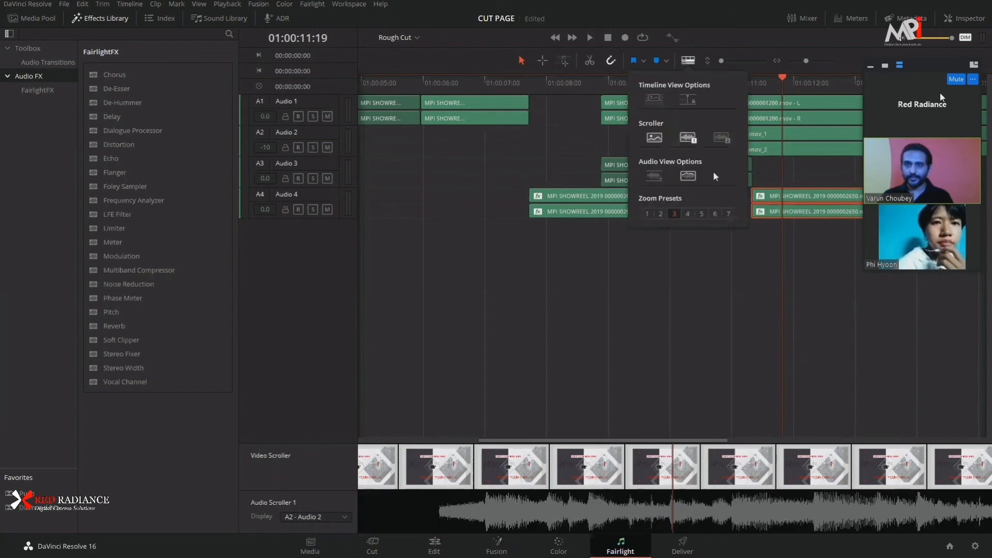
pyautogui.click(721, 137)
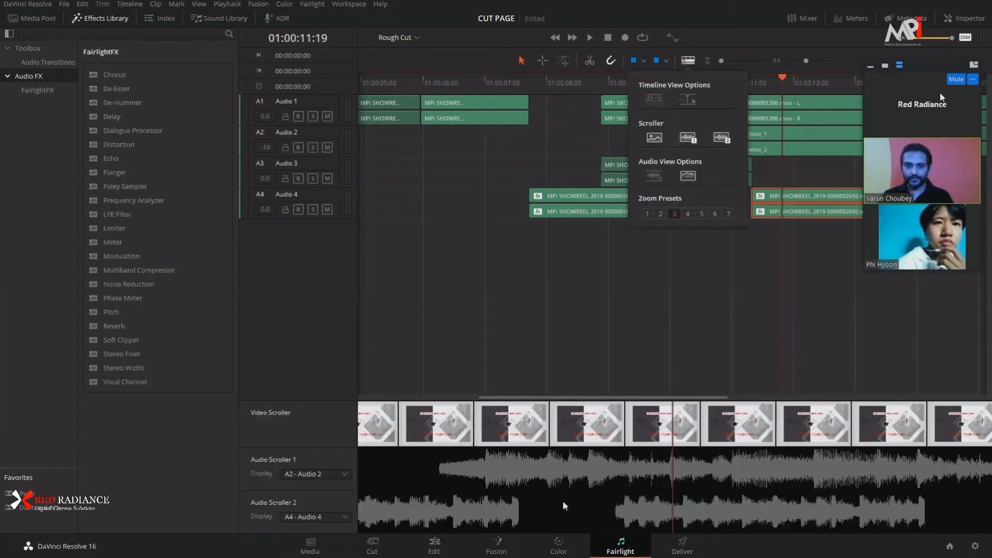
pyautogui.click(324, 516)
pyautogui.click(310, 540)
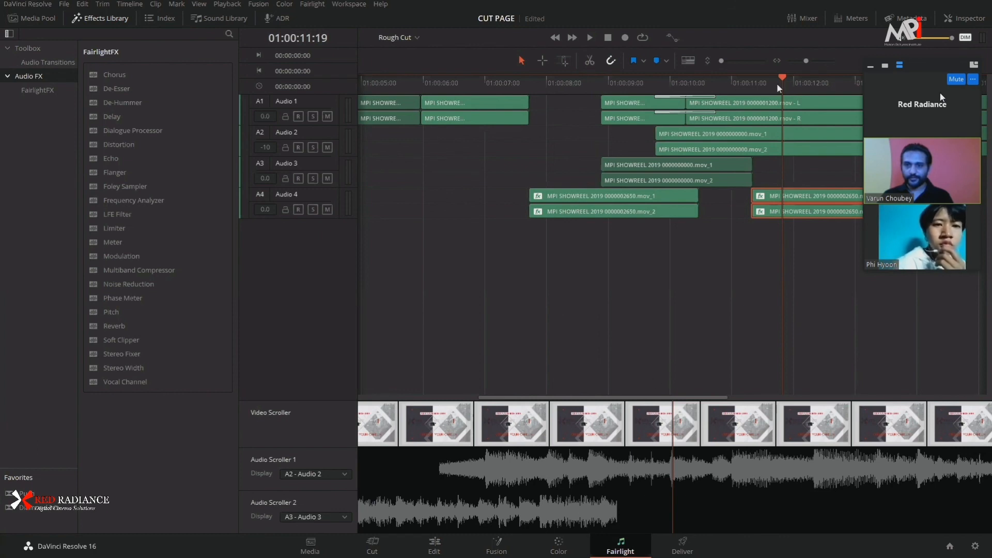
pyautogui.moveTo(729, 92)
pyautogui.mouseDown()
pyautogui.moveTo(706, 95)
pyautogui.moveTo(714, 97)
pyautogui.mouseUp()
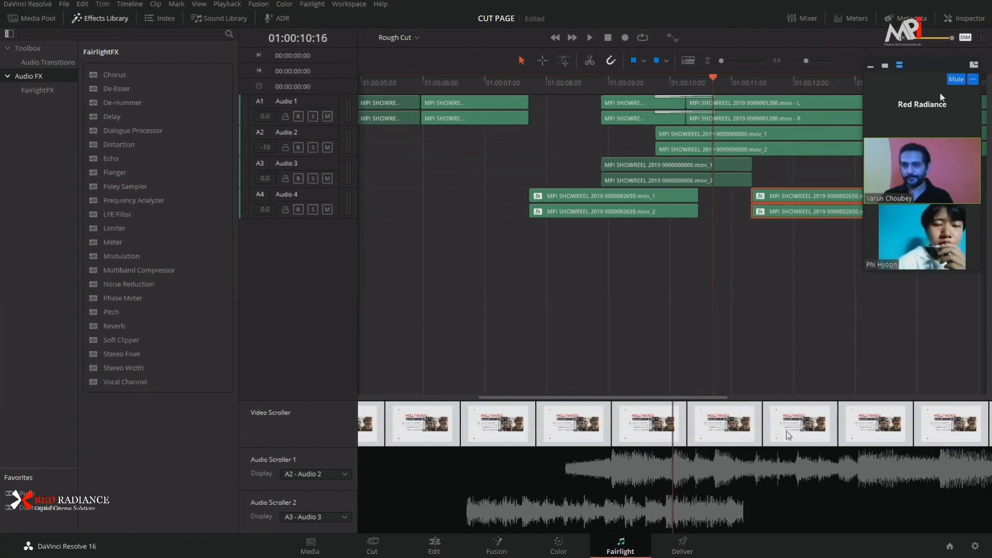
pyautogui.moveTo(698, 515); pyautogui.dragTo(698, 518)
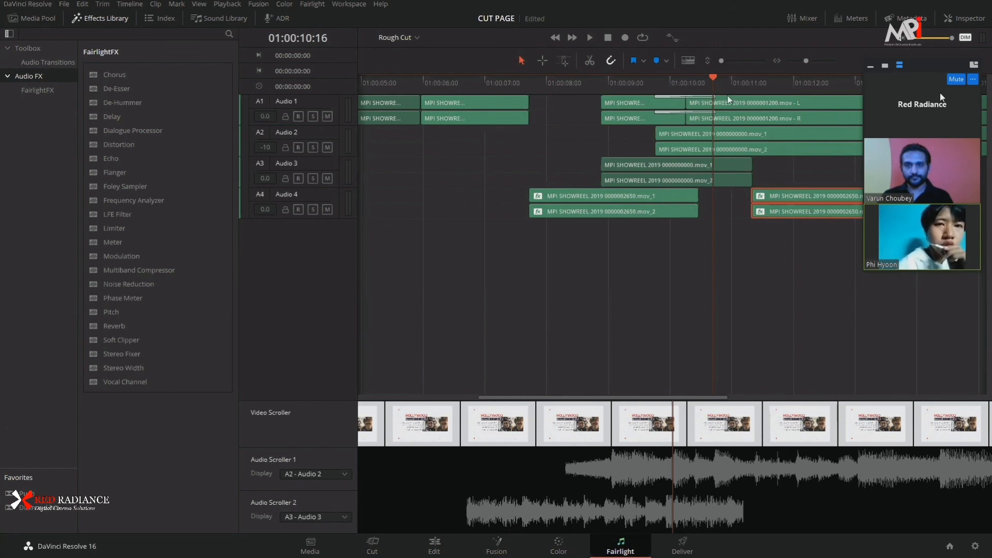
# - Turn off the Video Scroller and both audio scrollers in the timeline view options
pyautogui.click(689, 61)
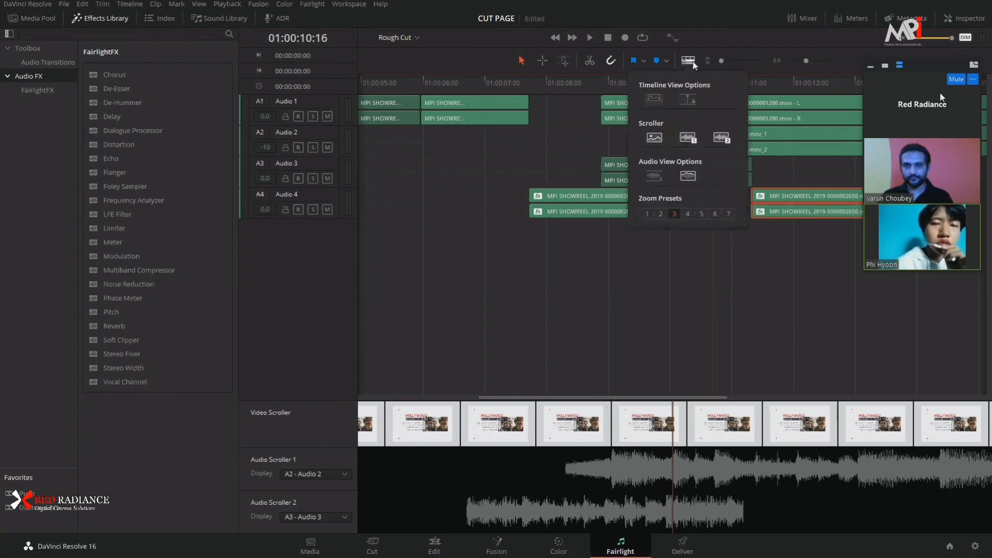
pyautogui.click(654, 138)
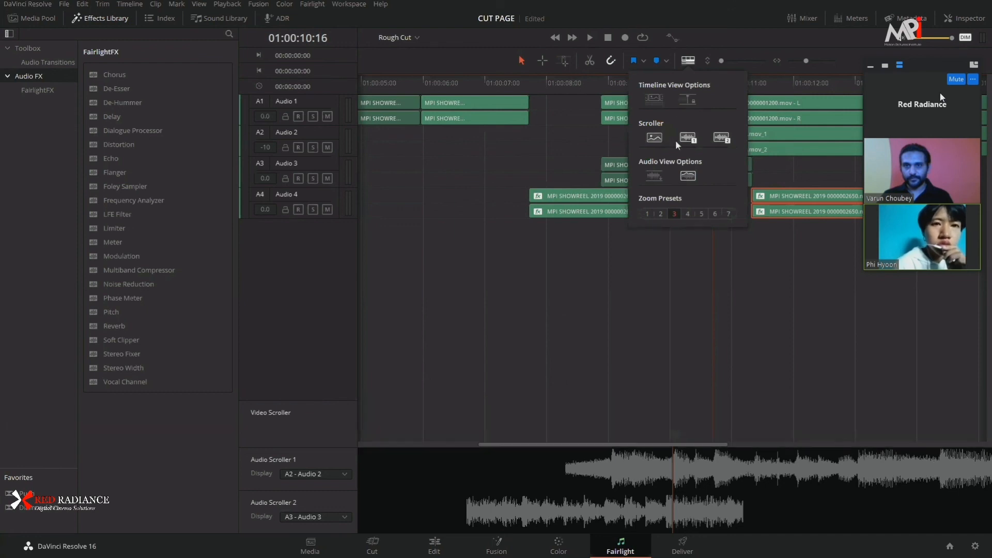
pyautogui.click(687, 137)
pyautogui.click(722, 137)
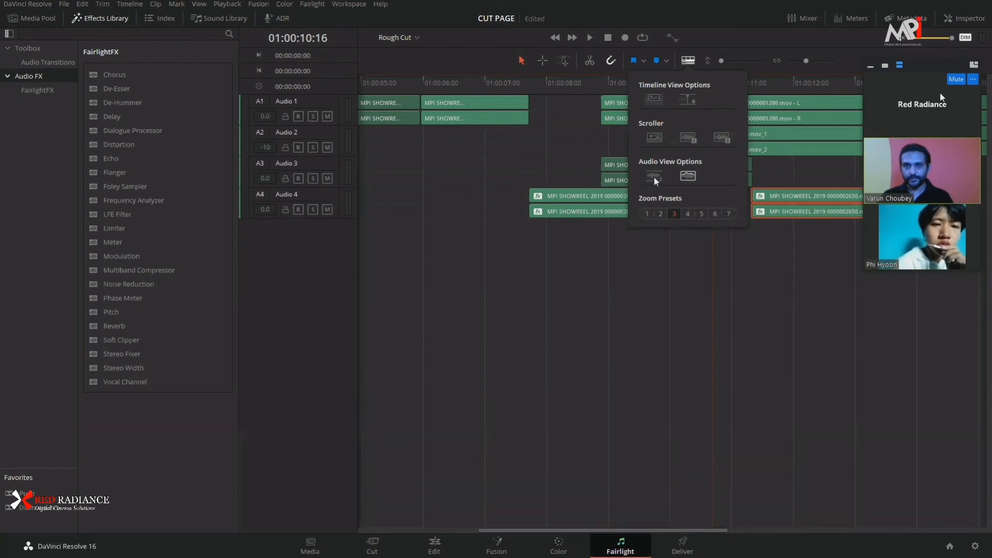
# - Show the video tracks above the audio tracks in the Fairlight timeline, toggling their display once
pyautogui.click(653, 98)
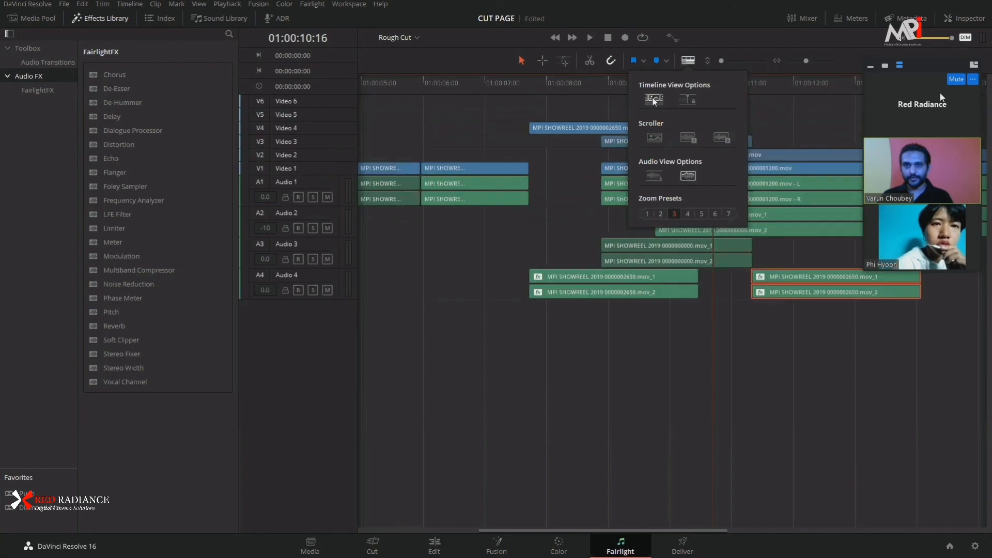
pyautogui.click(655, 100)
pyautogui.click(655, 100)
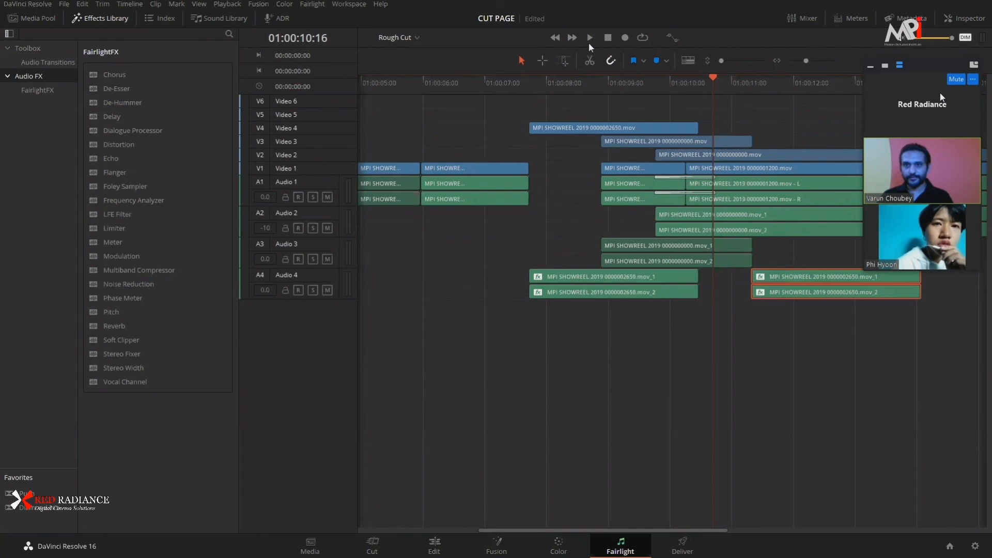
# - Briefly view the selected clip's Metadata and Inspector, closing each again
pyautogui.click(912, 19)
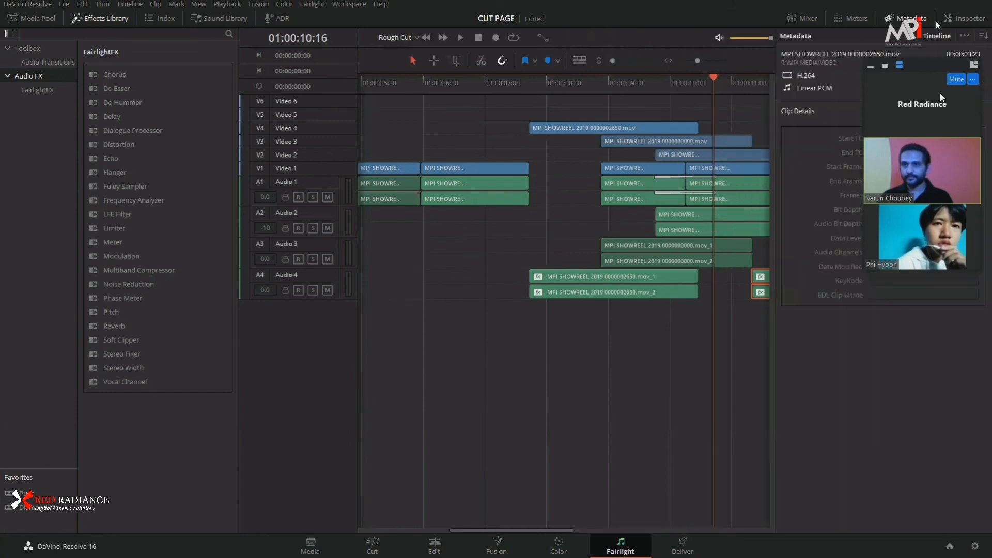
pyautogui.click(916, 19)
pyautogui.click(956, 19)
pyautogui.click(963, 17)
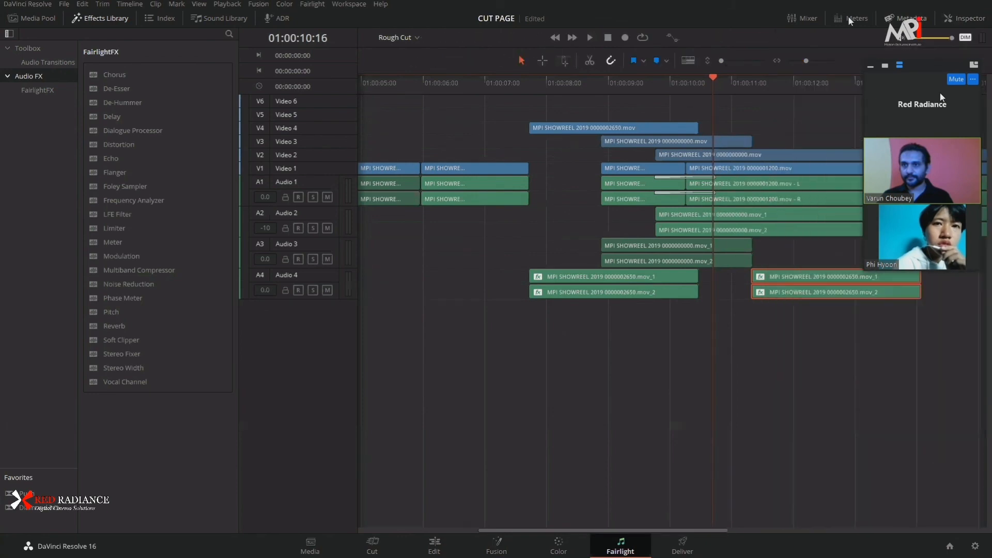
# - Show the audio meters and play the timeline from 01:00:09:00 to check the track and loudness levels
pyautogui.click(850, 19)
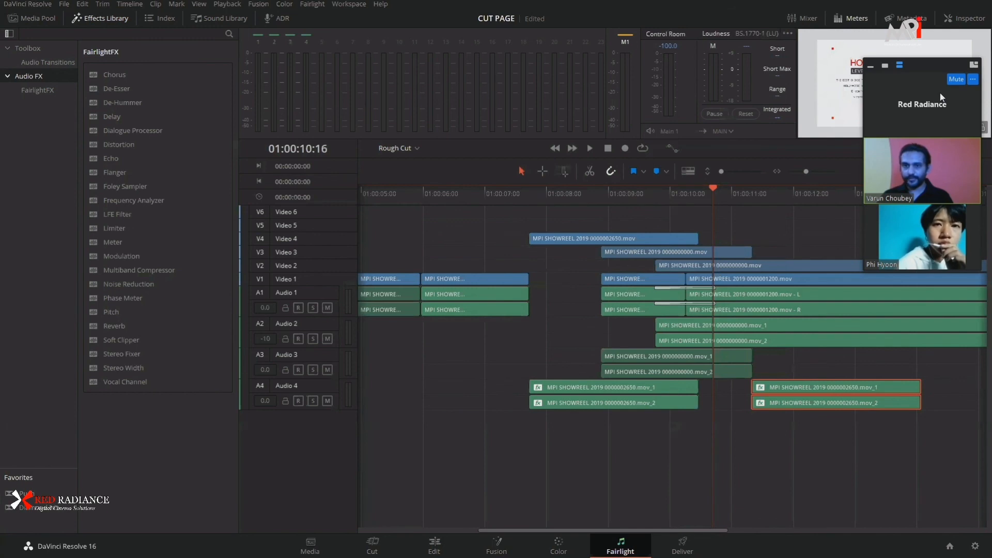
pyautogui.press('Up')
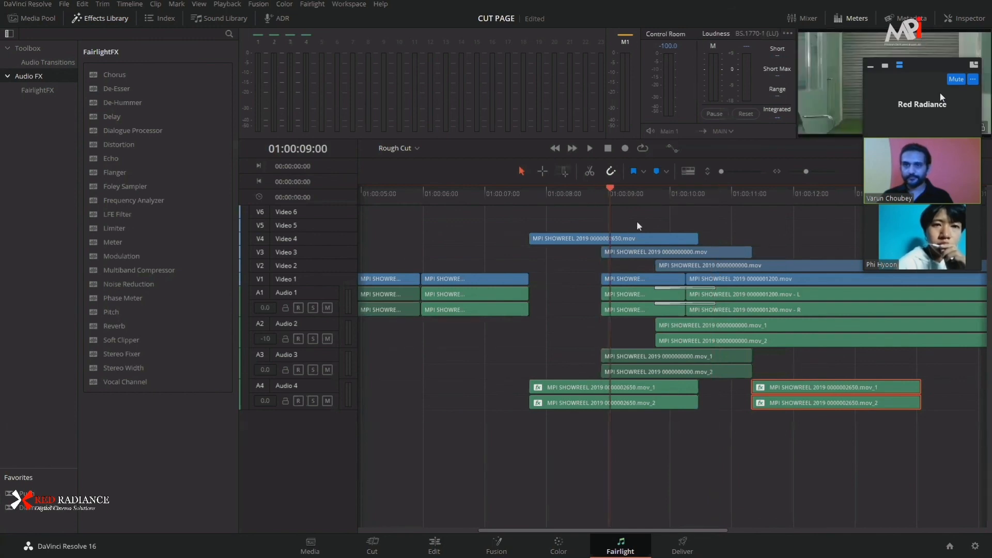
pyautogui.press('space')
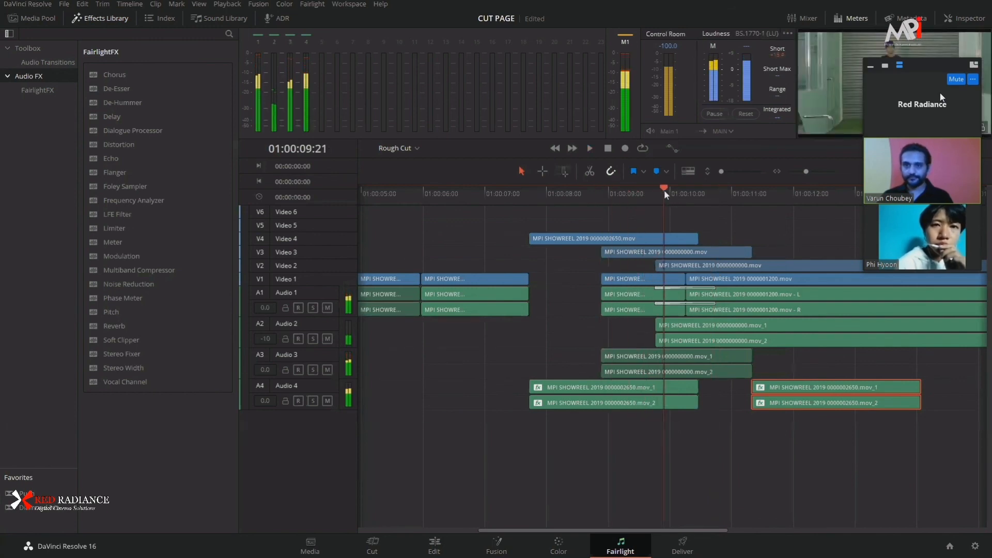
pyautogui.moveTo(664, 190); pyautogui.dragTo(652, 220)
pyautogui.press('space')
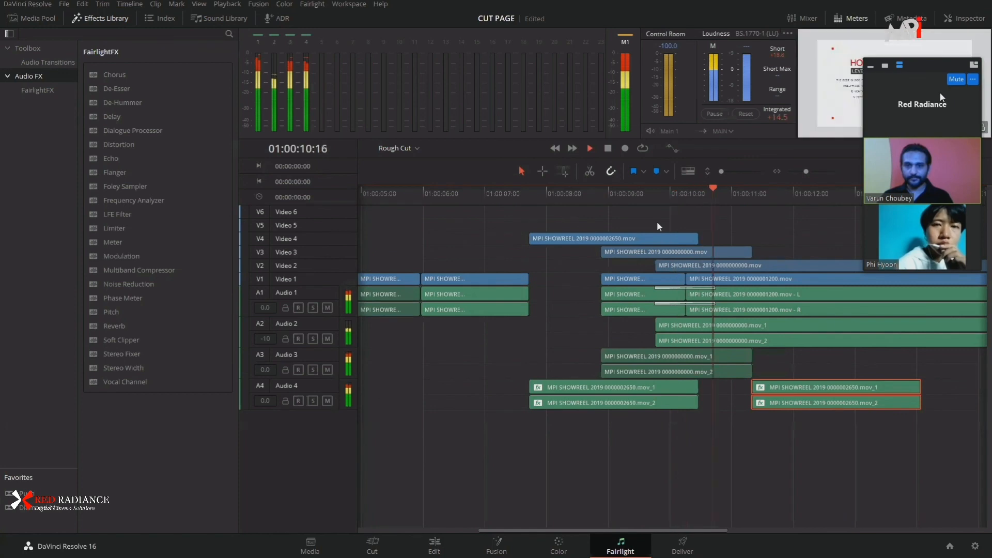
pyautogui.press('space')
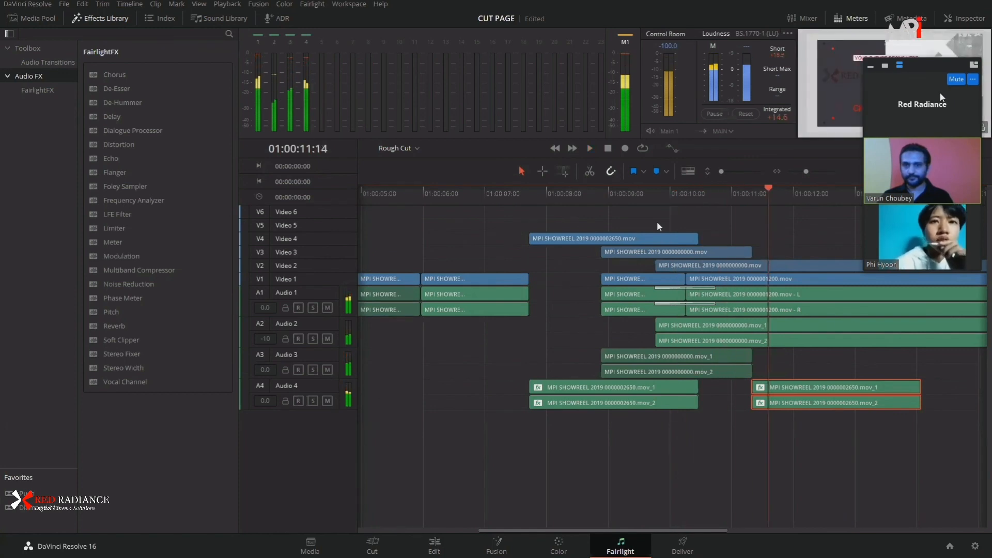
# - Show the Mixer and add Noise Reduction to Audio 1's first effects slot, closing its settings at their defaults
pyautogui.click(801, 18)
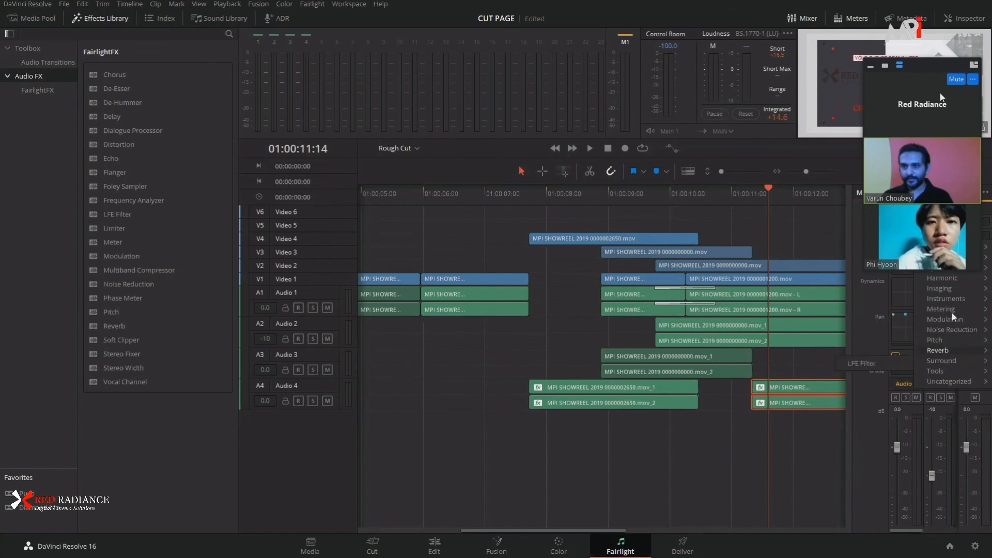
pyautogui.moveTo(952, 329)
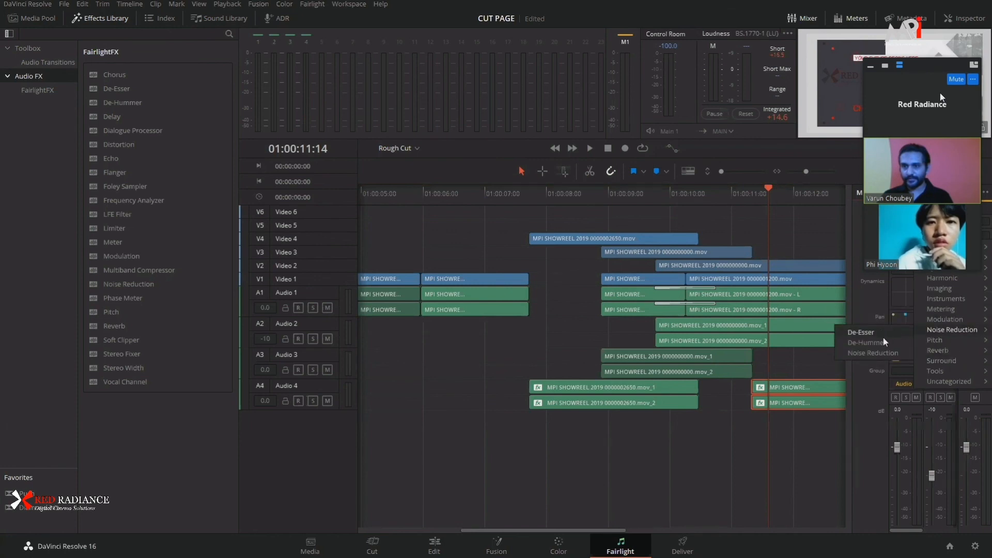
pyautogui.click(885, 355)
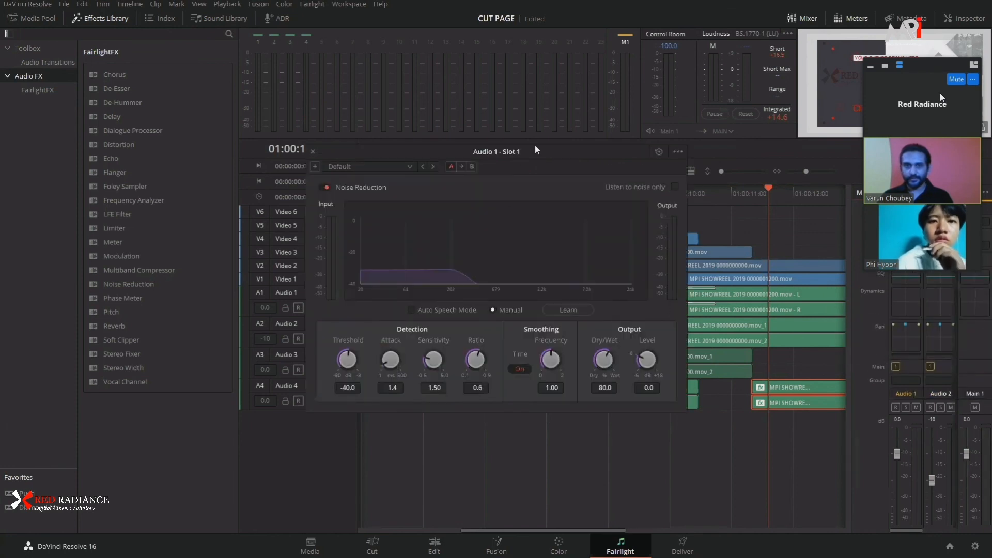
pyautogui.moveTo(524, 199); pyautogui.dragTo(718, 144)
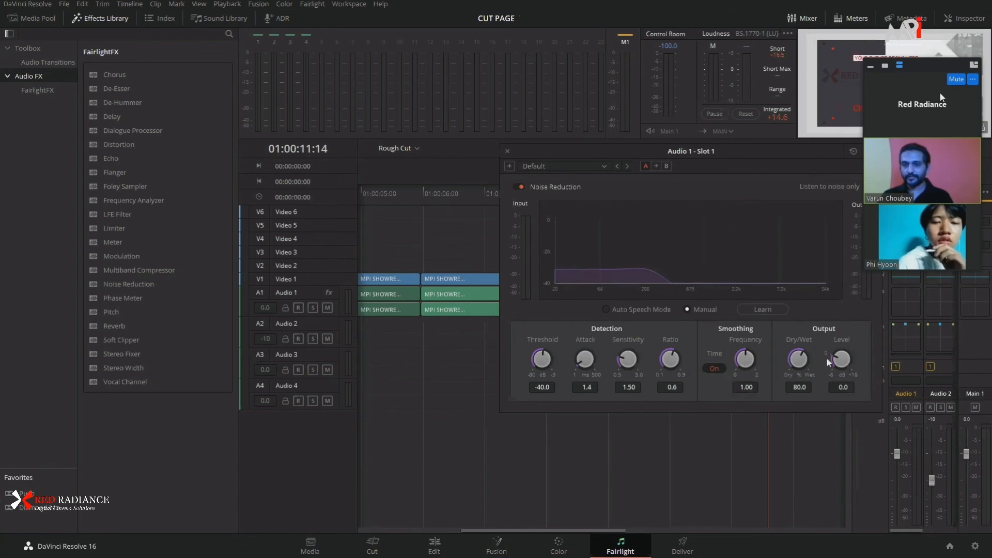
pyautogui.click(506, 150)
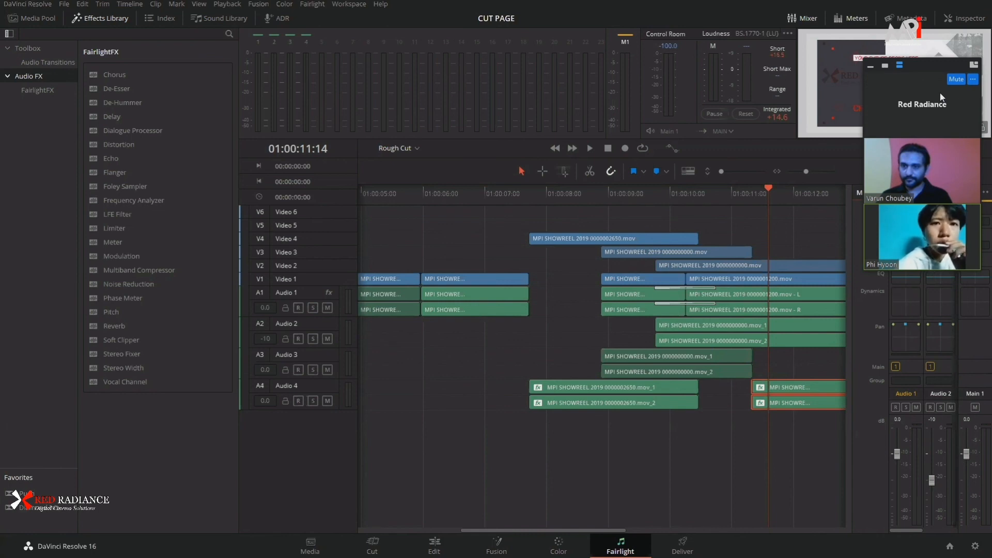
# - Add a Reverb effect to Audio 1's second effects slot in the Mixer
pyautogui.click(918, 245)
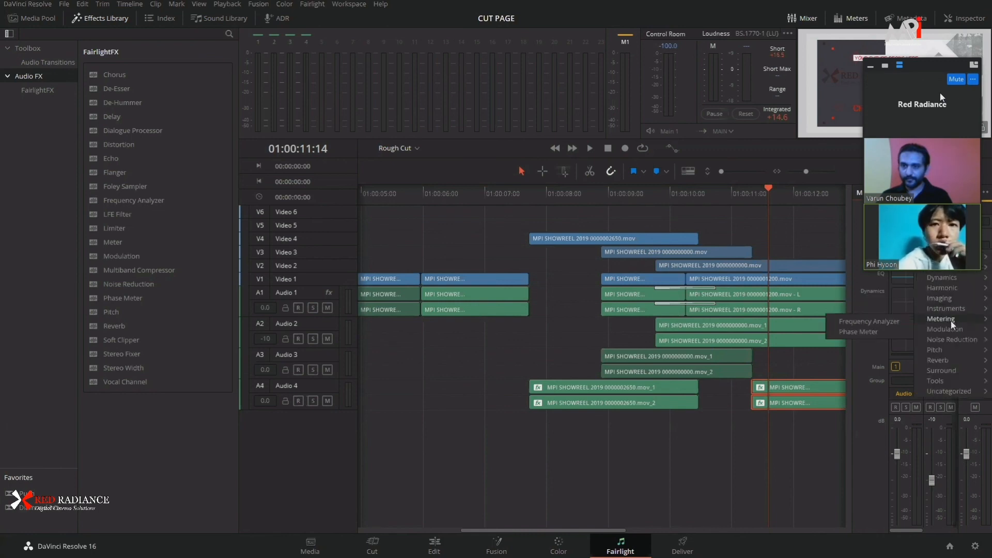
pyautogui.moveTo(951, 340)
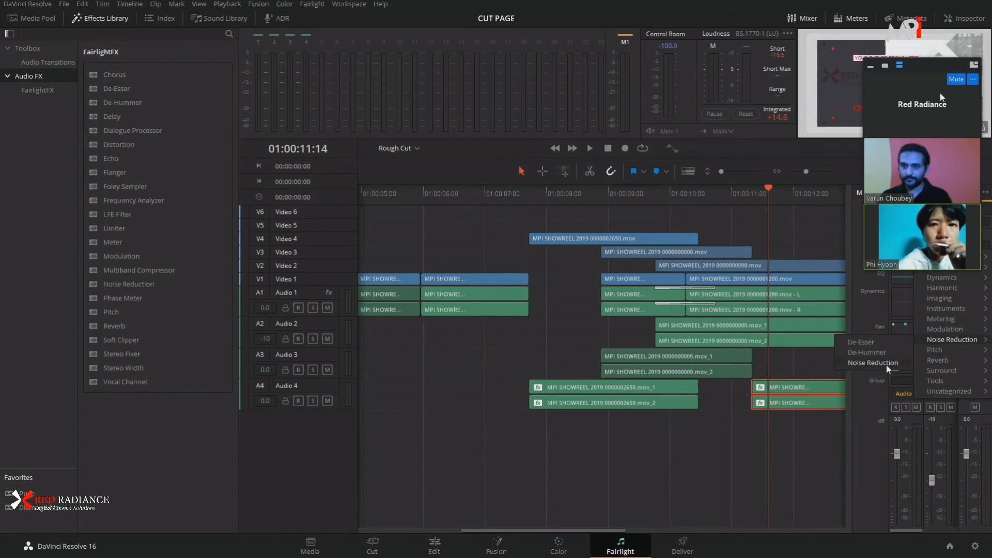
pyautogui.moveTo(935, 362)
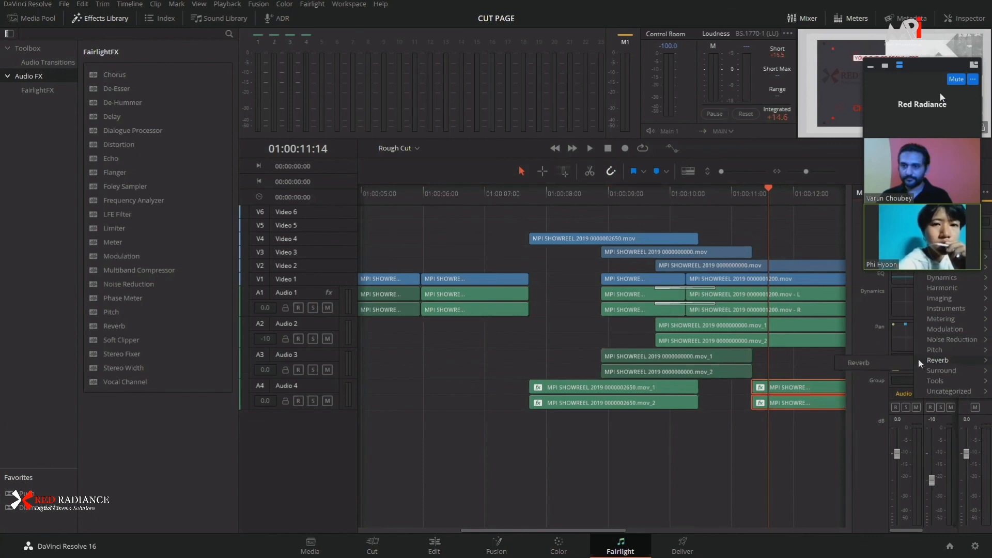
pyautogui.click(888, 360)
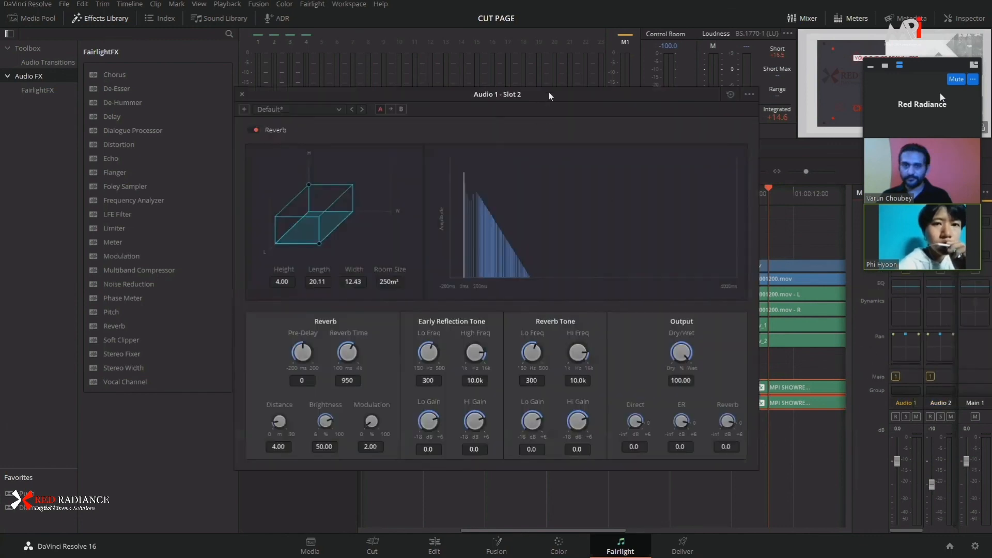
pyautogui.moveTo(548, 90); pyautogui.dragTo(751, 78)
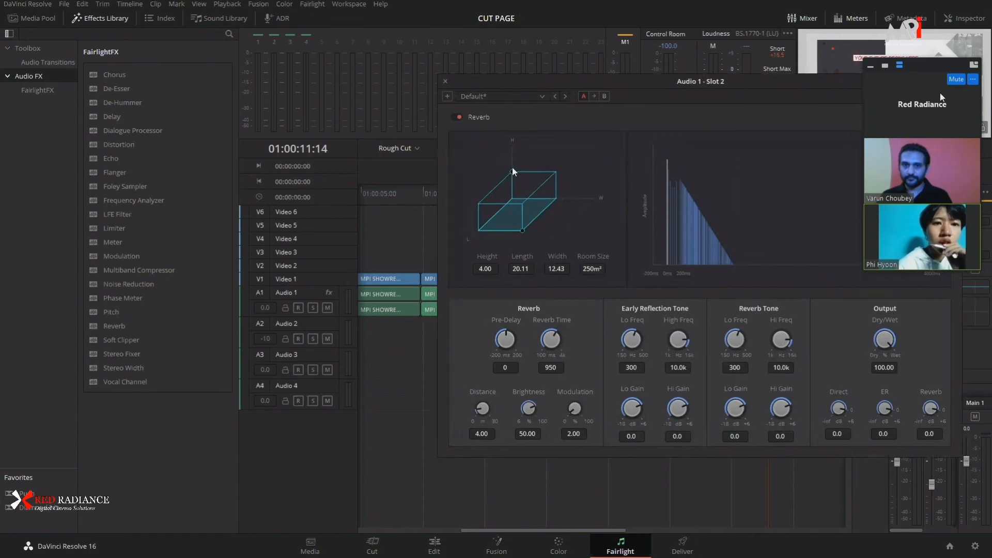
# - Enlarge the Reverb room to height 9.07, length 30.00 and width 28.21, and close the effect settings
pyautogui.moveTo(513, 166)
pyautogui.mouseDown()
pyautogui.moveTo(500, 151)
pyautogui.moveTo(513, 150)
pyautogui.mouseUp()
pyautogui.moveTo(523, 230); pyautogui.dragTo(543, 237)
pyautogui.moveTo(652, 82); pyautogui.dragTo(626, 93)
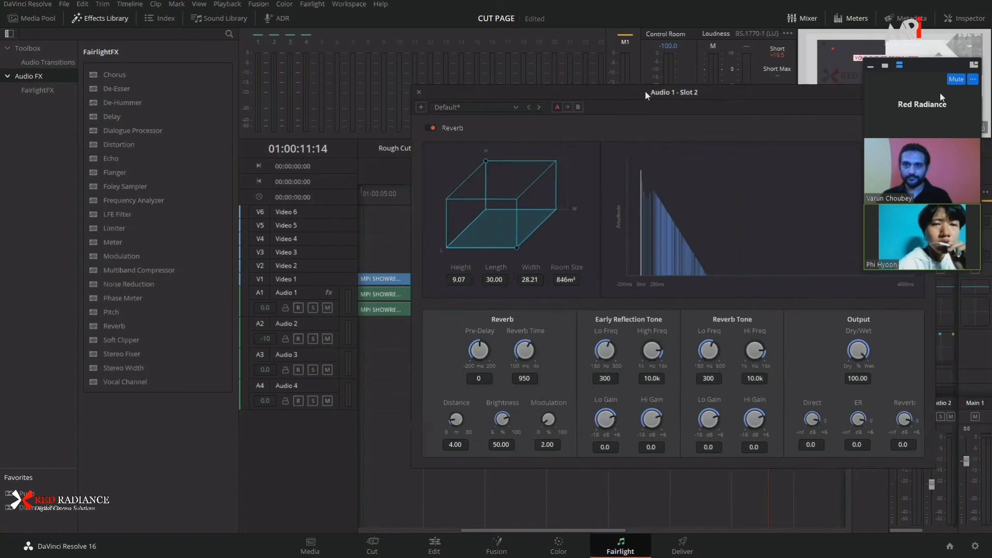
pyautogui.click(419, 93)
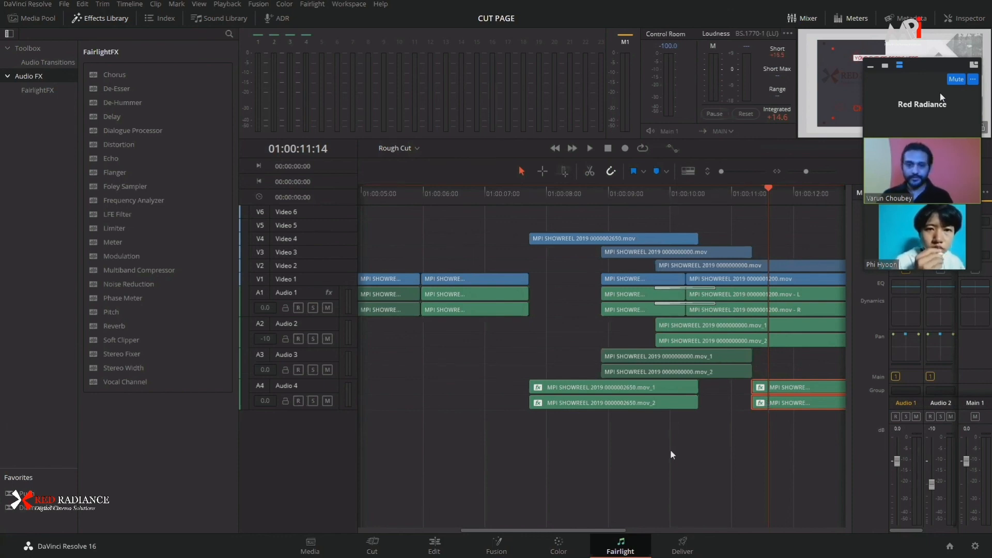
# - Move the playhead to 01:00:06:14 on the Edit page and select the Audio 1 clip under it on the Fairlight page
pyautogui.click(374, 544)
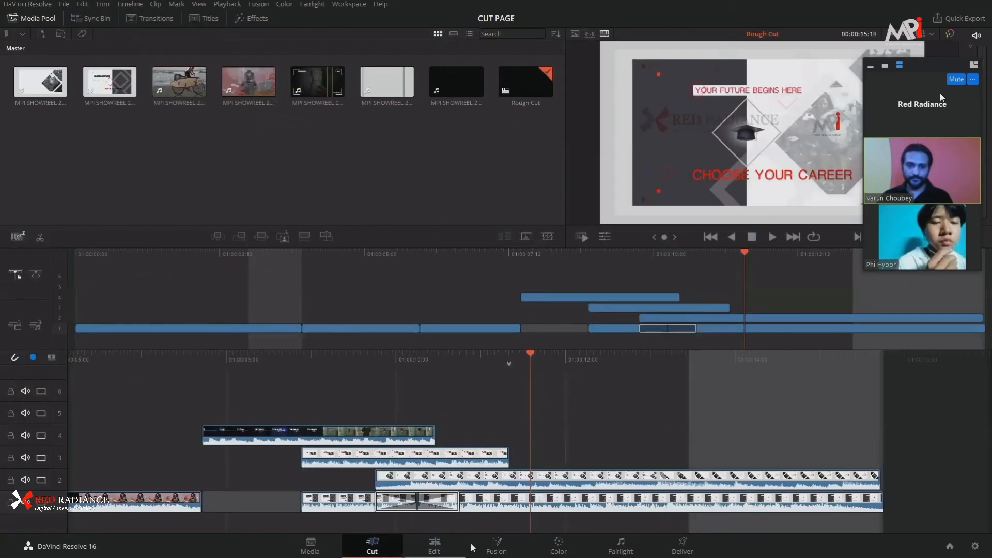
pyautogui.click(435, 545)
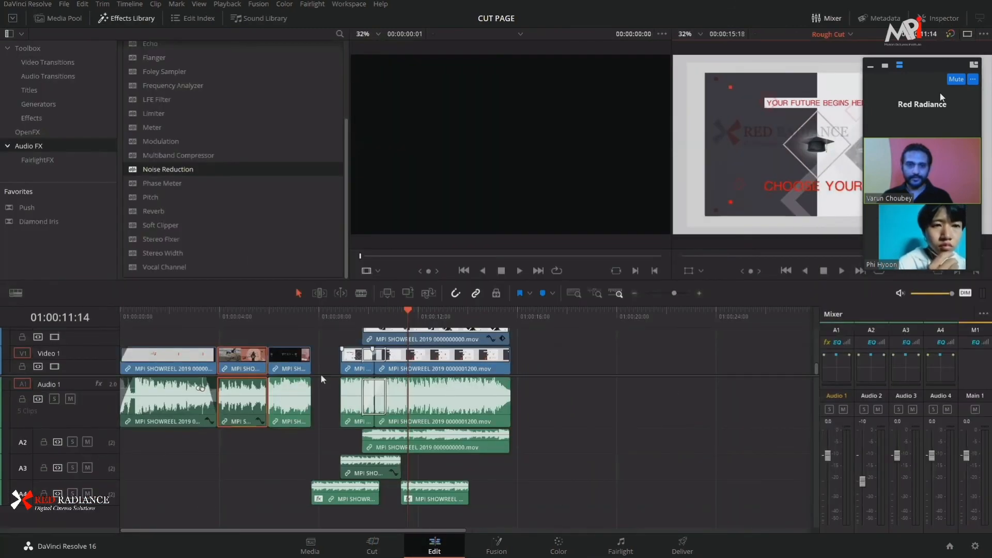
pyautogui.moveTo(317, 314); pyautogui.dragTo(286, 335)
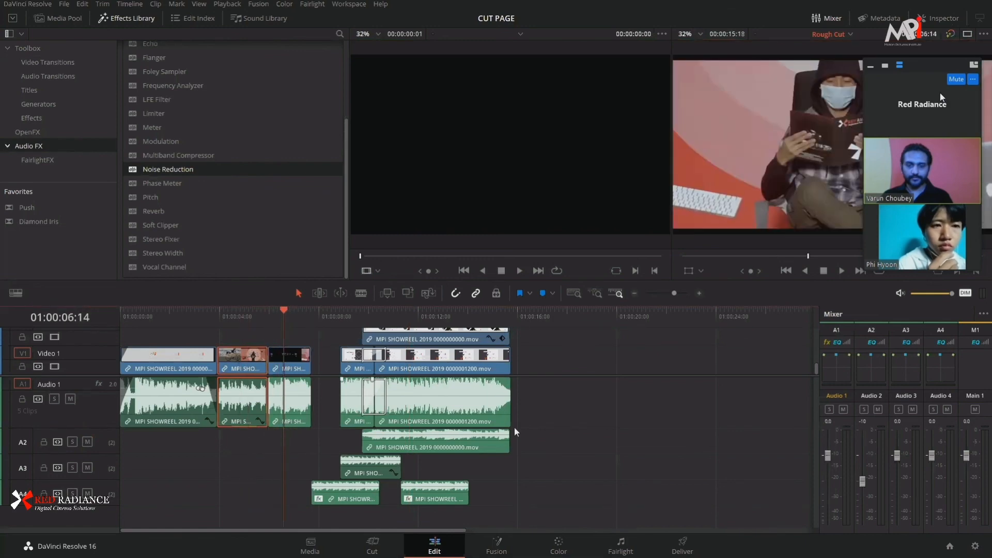
pyautogui.click(622, 546)
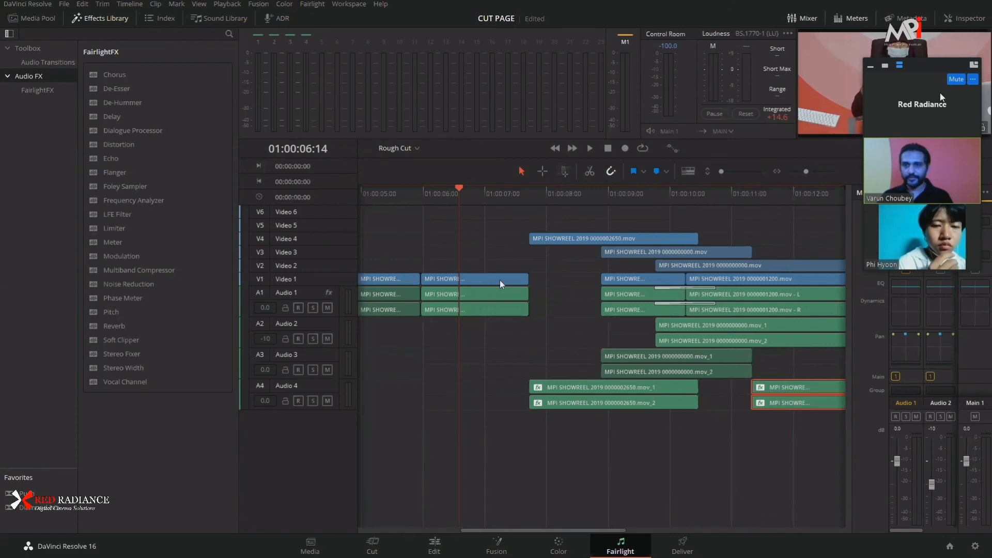
pyautogui.click(495, 309)
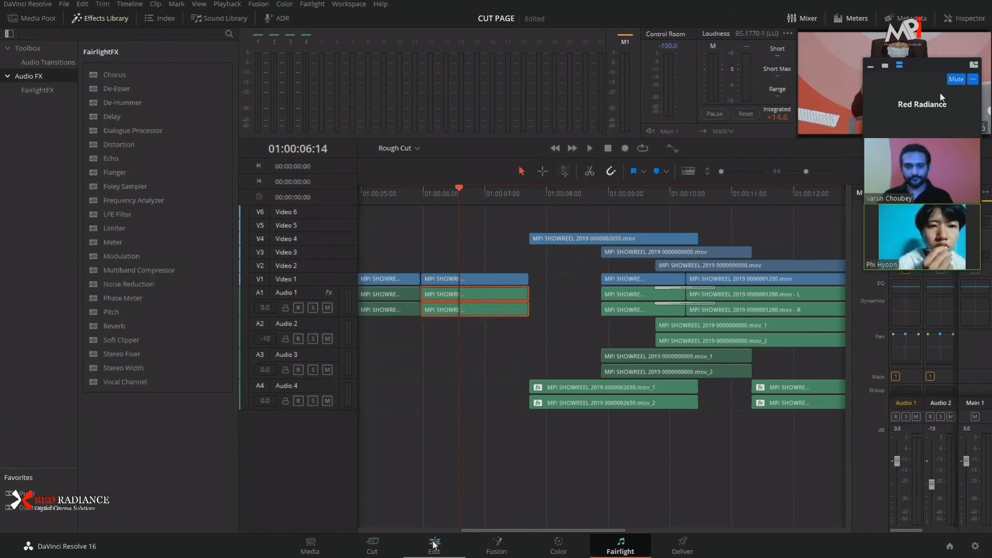
# - Open the clip on the Fusion page, hide the Spline and Keyframes editors, and briefly select both nodes
pyautogui.click(497, 552)
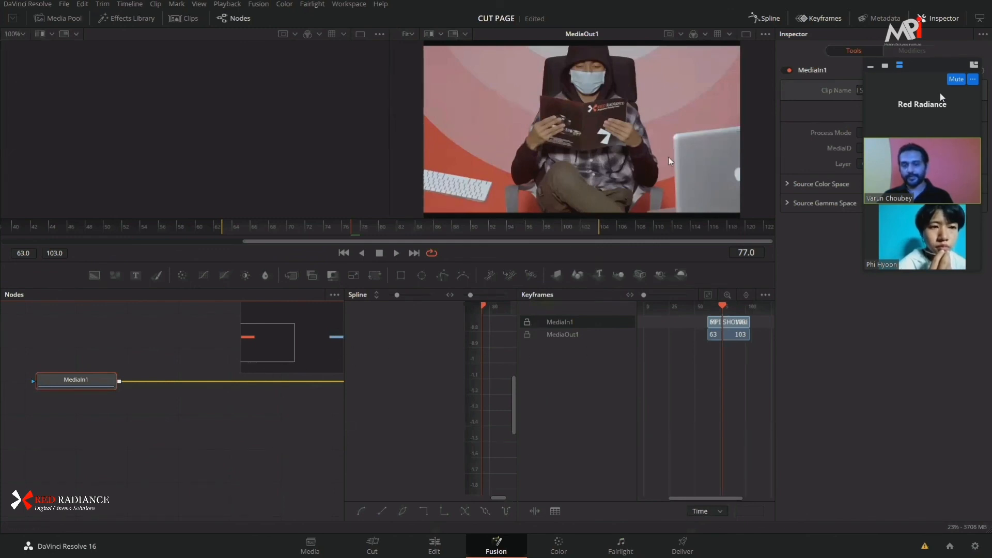
pyautogui.click(765, 21)
pyautogui.click(817, 21)
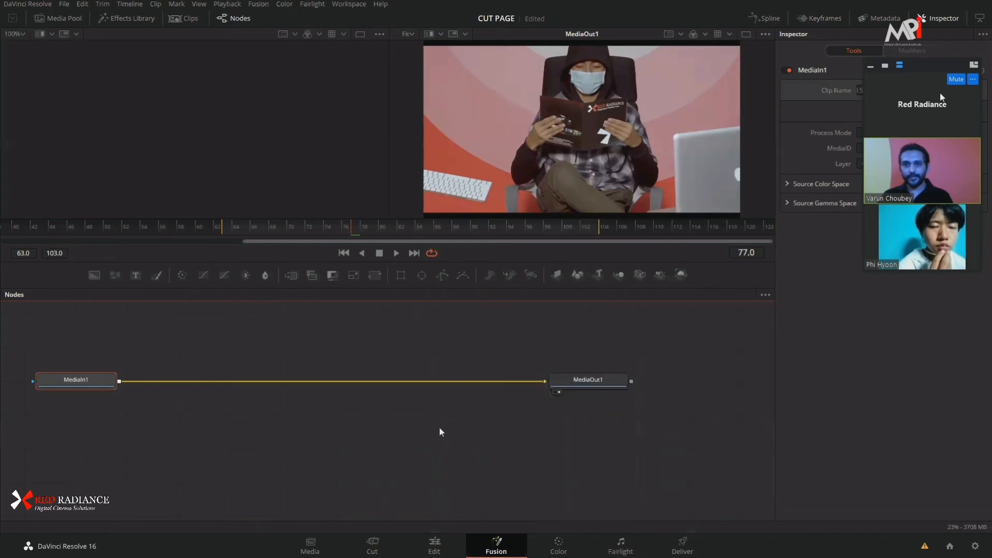
pyautogui.moveTo(641, 436)
pyautogui.mouseDown()
pyautogui.moveTo(343, 416)
pyautogui.moveTo(58, 367)
pyautogui.moveTo(148, 396)
pyautogui.moveTo(181, 385)
pyautogui.mouseUp()
pyautogui.click(358, 460)
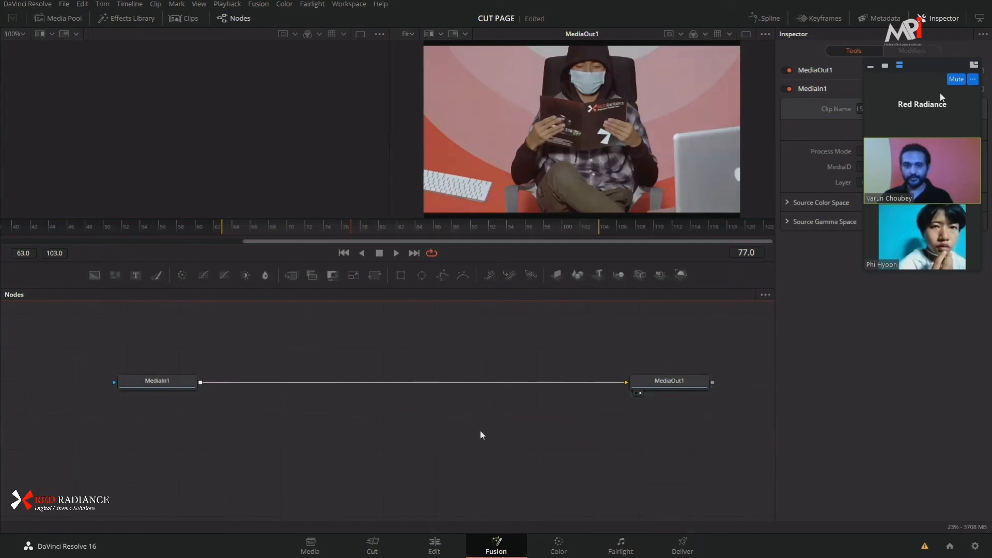
# - Compare the clip on the Edit page with its MediaIn1 and MediaOut1 nodes in Fusion, and select MediaIn1
pyautogui.click(435, 546)
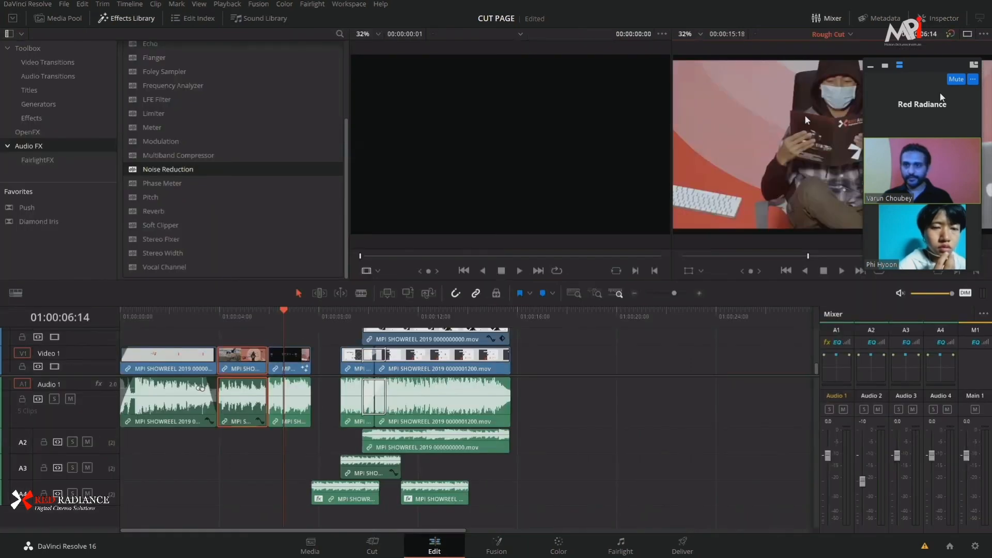
pyautogui.click(496, 546)
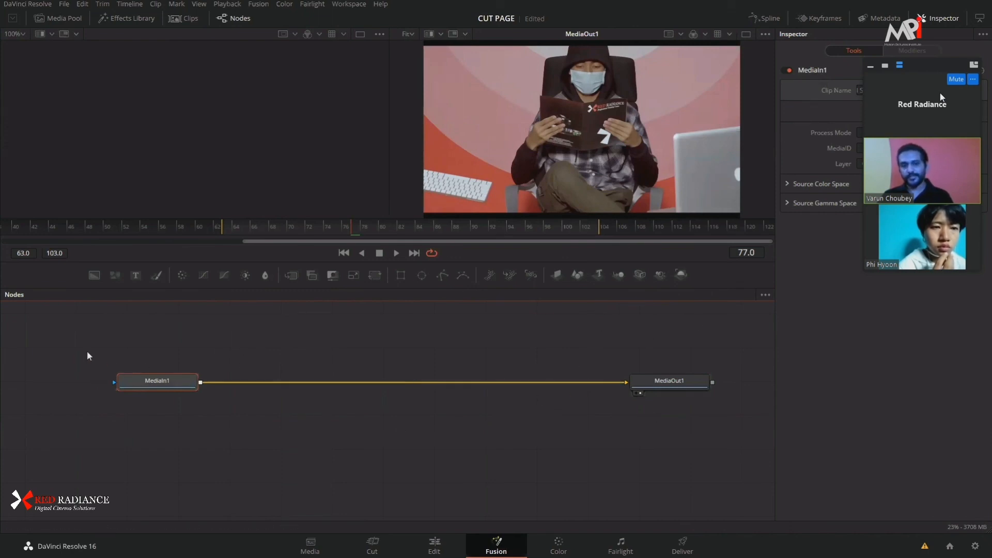
pyautogui.moveTo(86, 341); pyautogui.dragTo(728, 450)
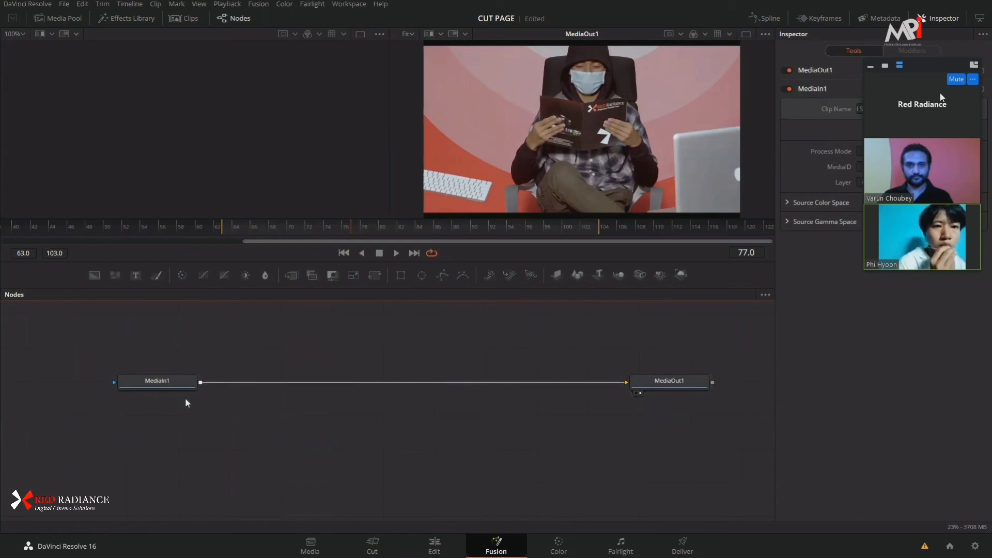
pyautogui.click(169, 381)
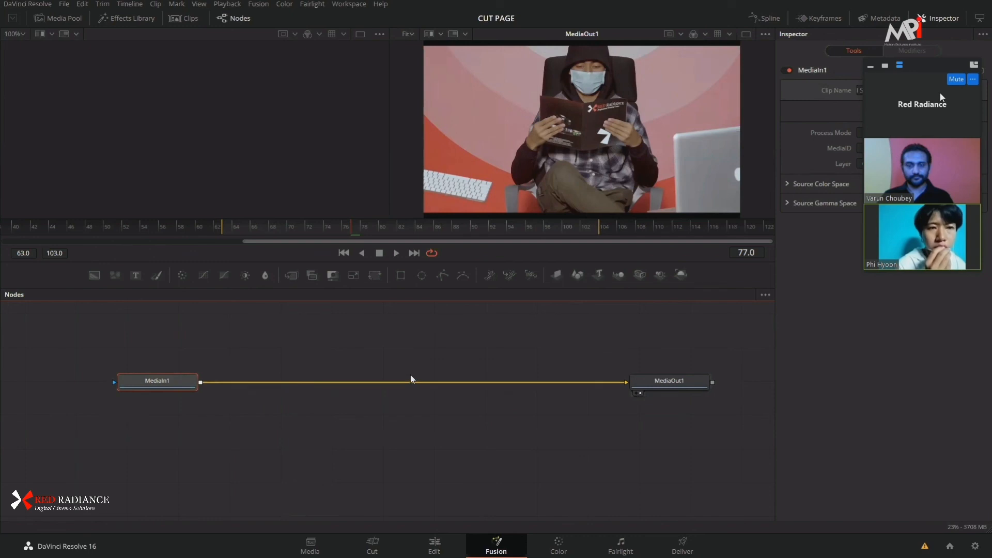
# - View the Master bin on the Media page, briefly selecting its clips and clearing the selection
pyautogui.click(315, 545)
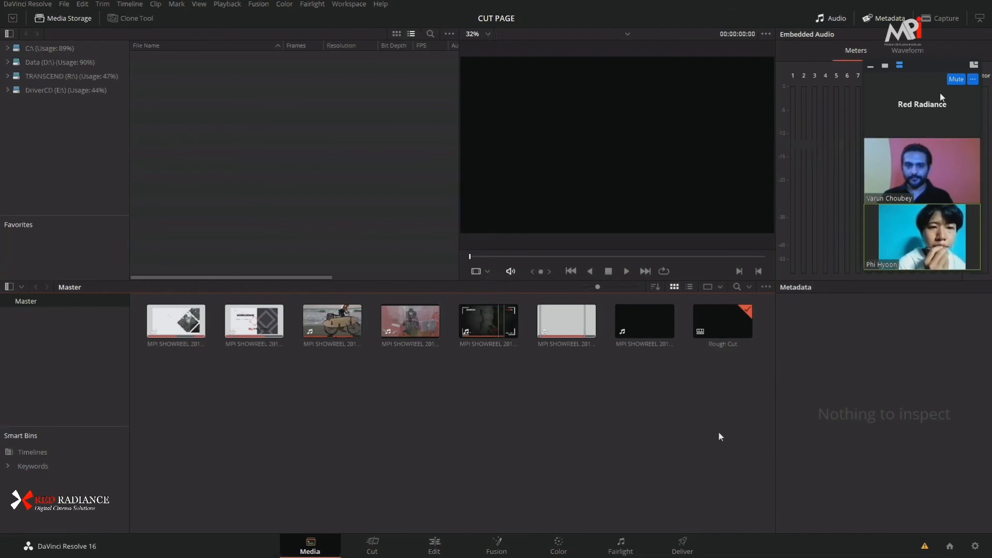
pyautogui.moveTo(723, 434); pyautogui.dragTo(151, 315)
pyautogui.click(490, 418)
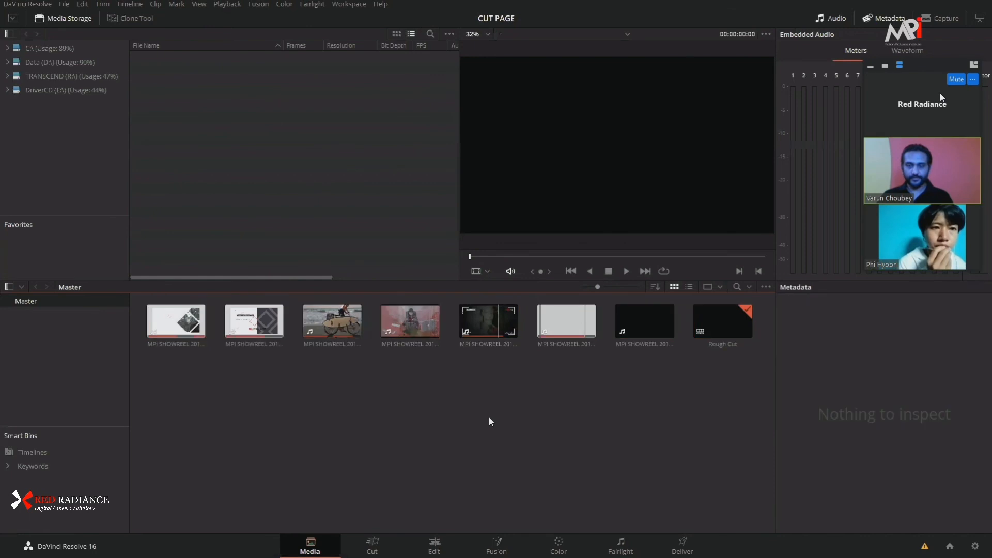